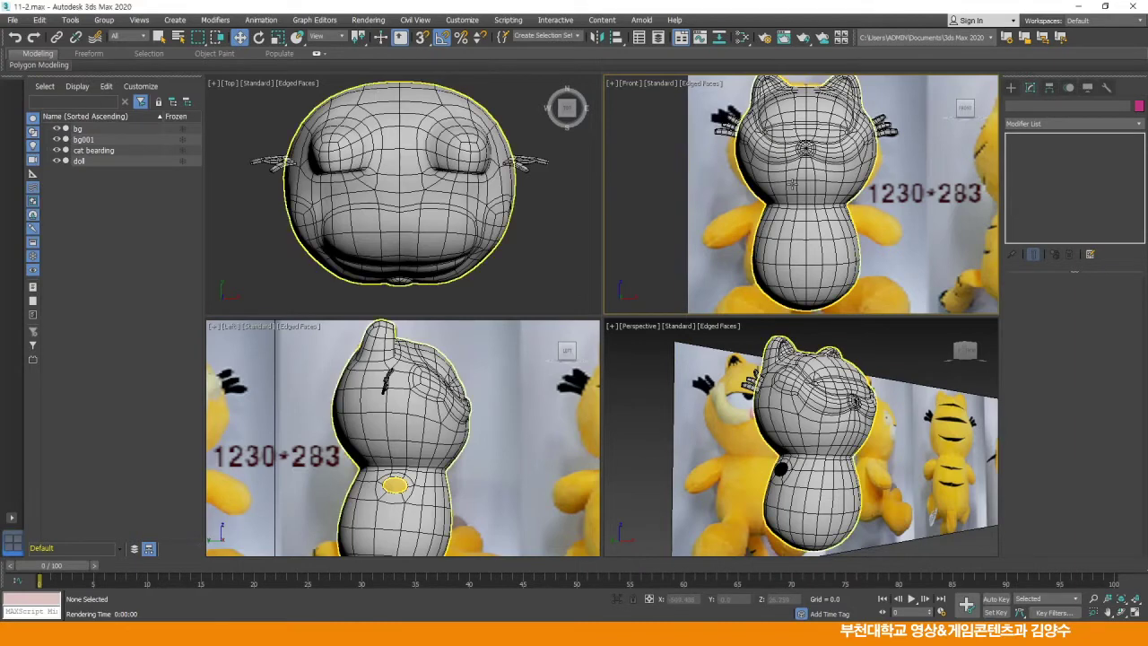
Hide the doll mesh and examine the plush toy's arms in the front and left reference images
right_click(793, 184)
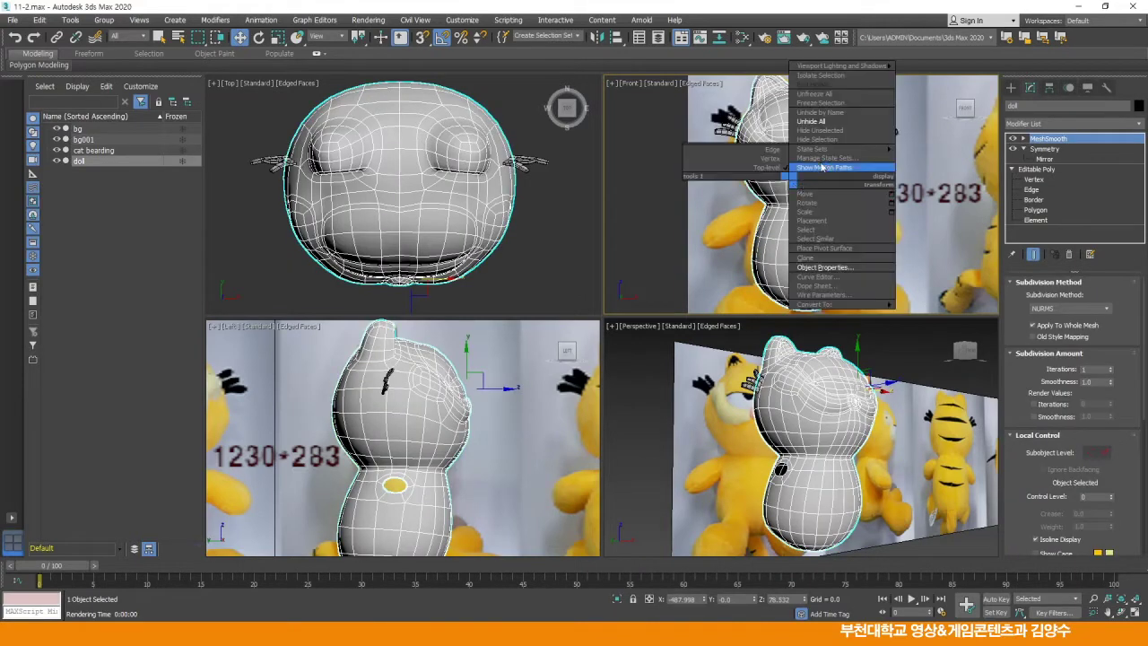
left_click(823, 137)
middle_click_drag(440, 432, 435, 395)
scroll(762, 240, "up", 4)
key("alt+w")
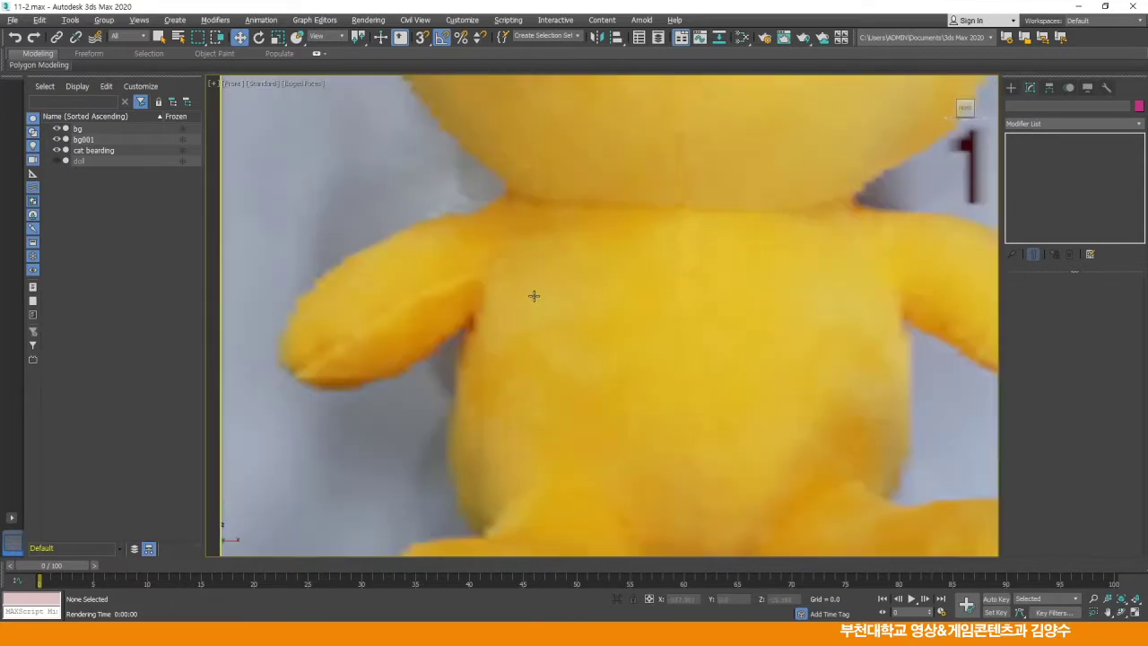
scroll(533, 295, "down", 2)
middle_click_drag(533, 296, 548, 278)
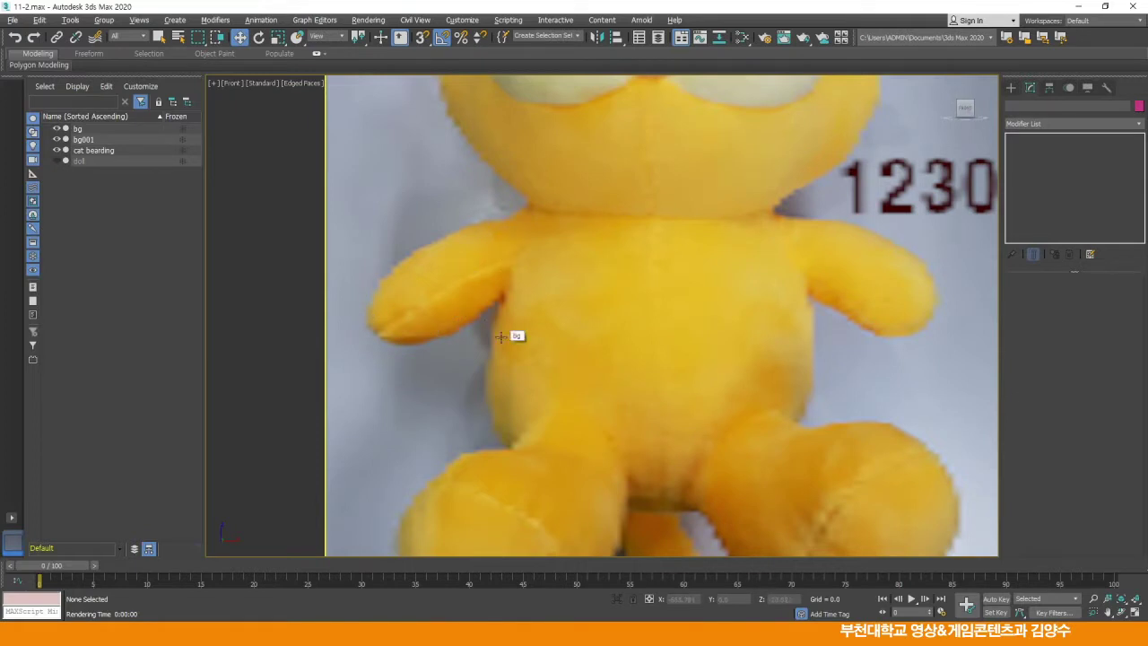
key("alt+w")
key("alt+w")
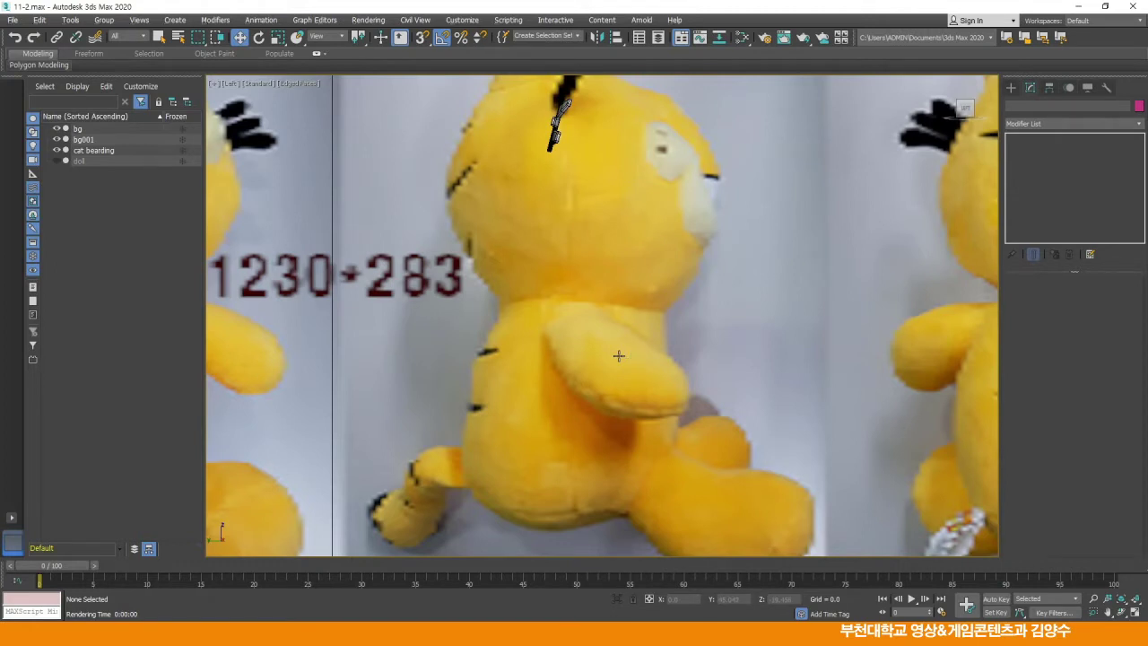
key("alt+w")
Unhide all objects in the scene
right_click(524, 217)
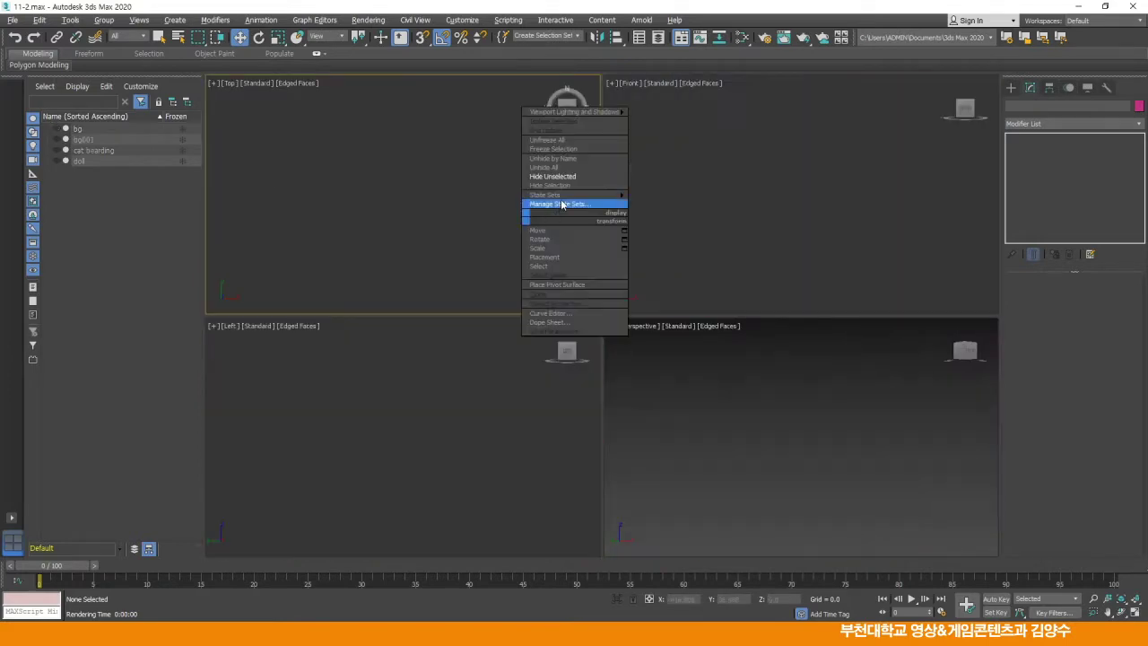
left_click(554, 173)
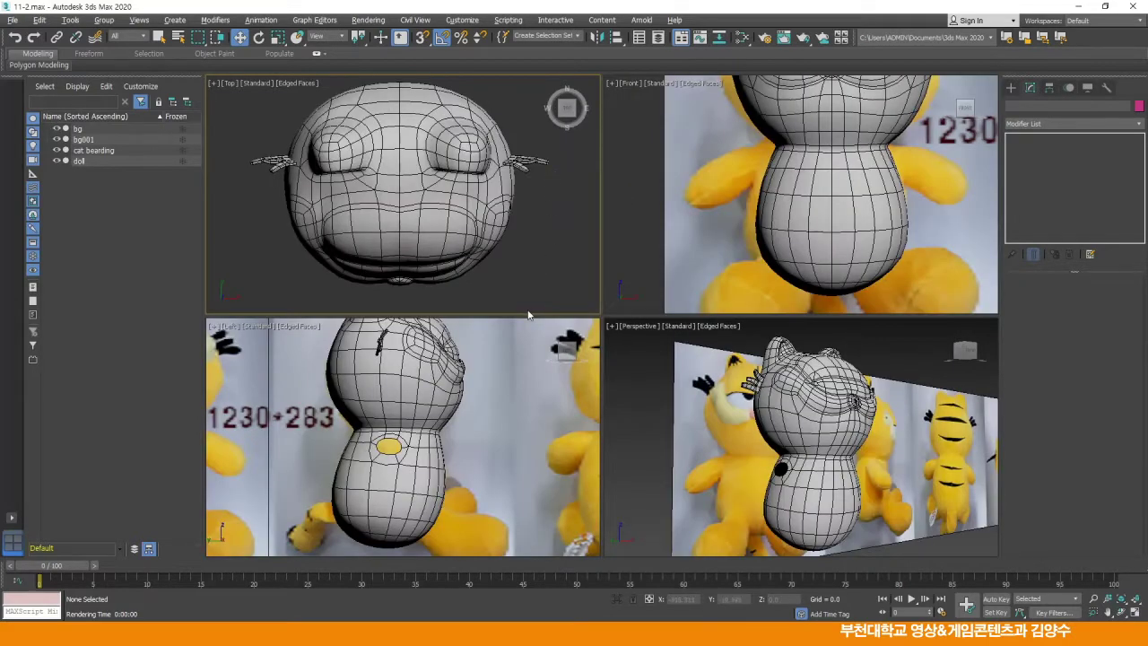
scroll(710, 199, "down", 4)
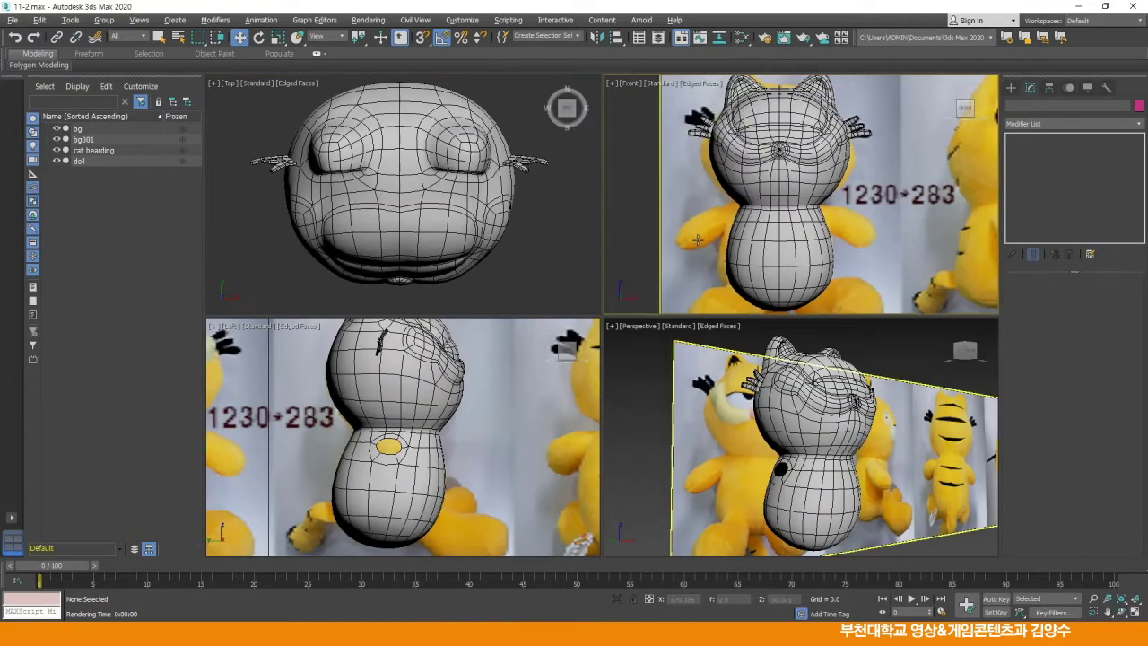
Remove the MeshSmooth modifier from both the doll and the cat bearding objects
key("alt+w")
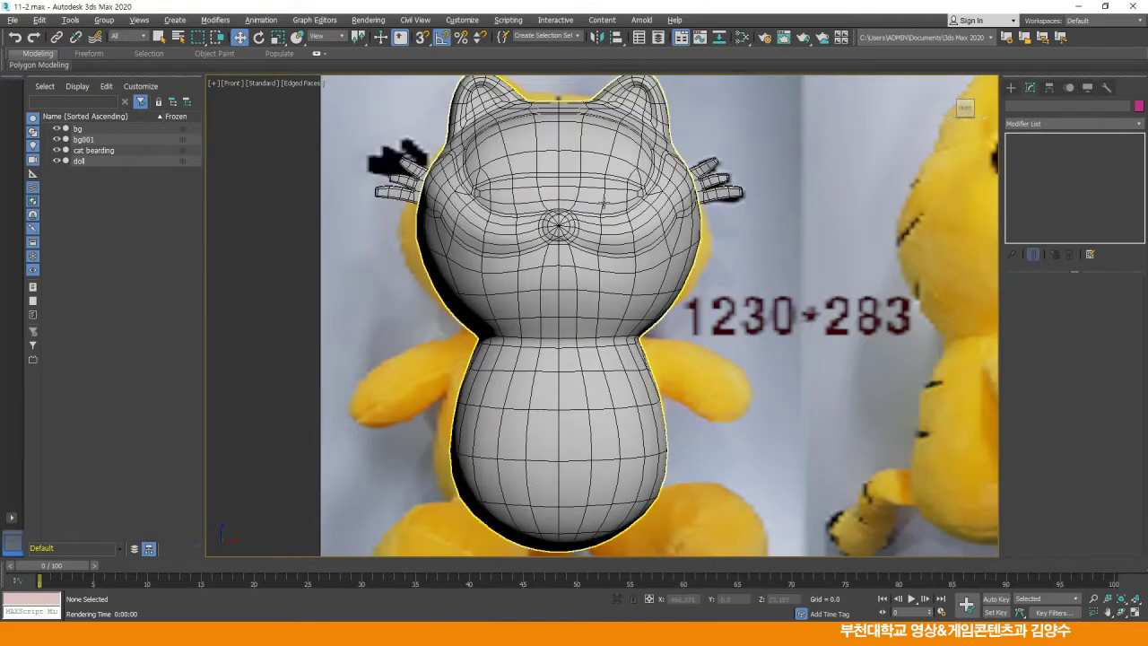
left_click(663, 224)
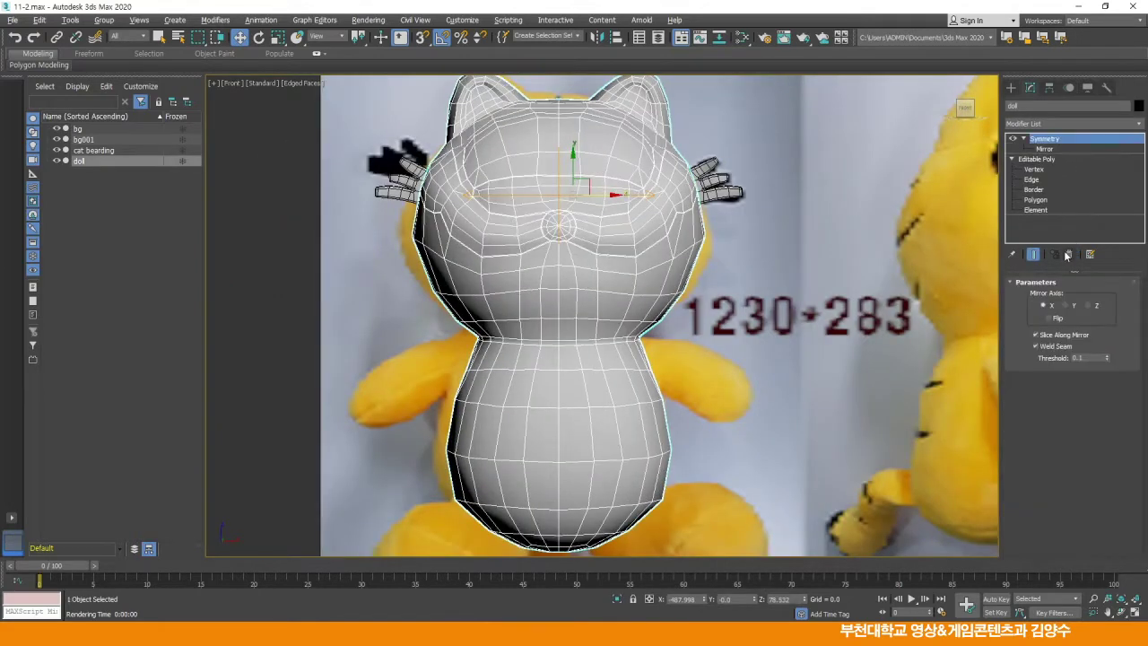
left_click(717, 182)
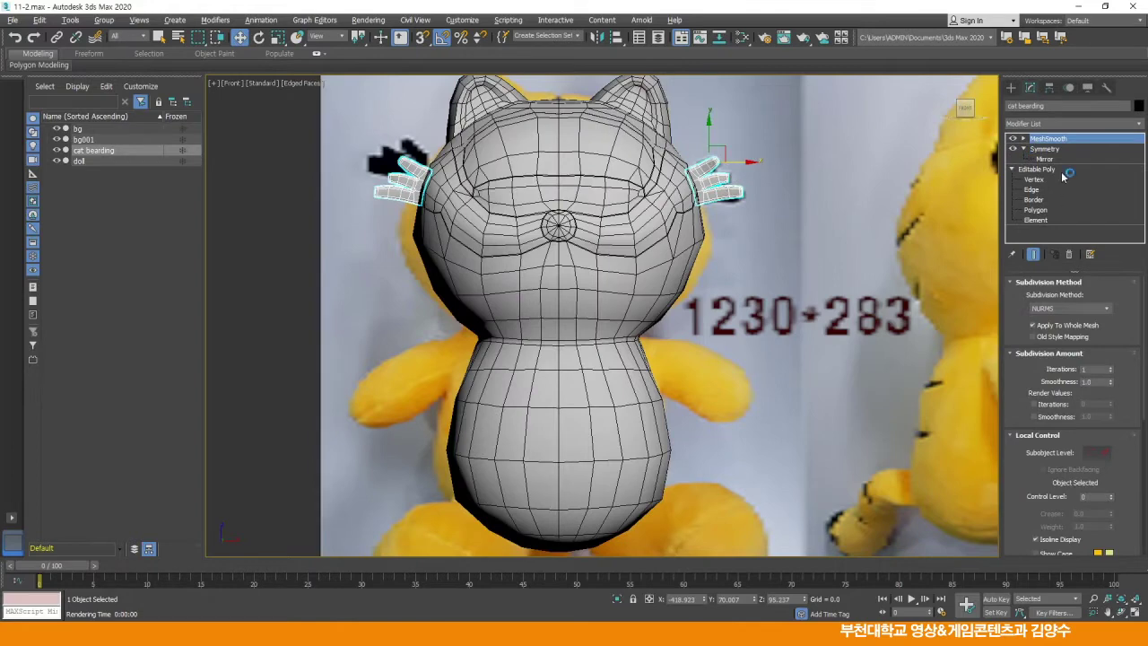
left_click(1068, 254)
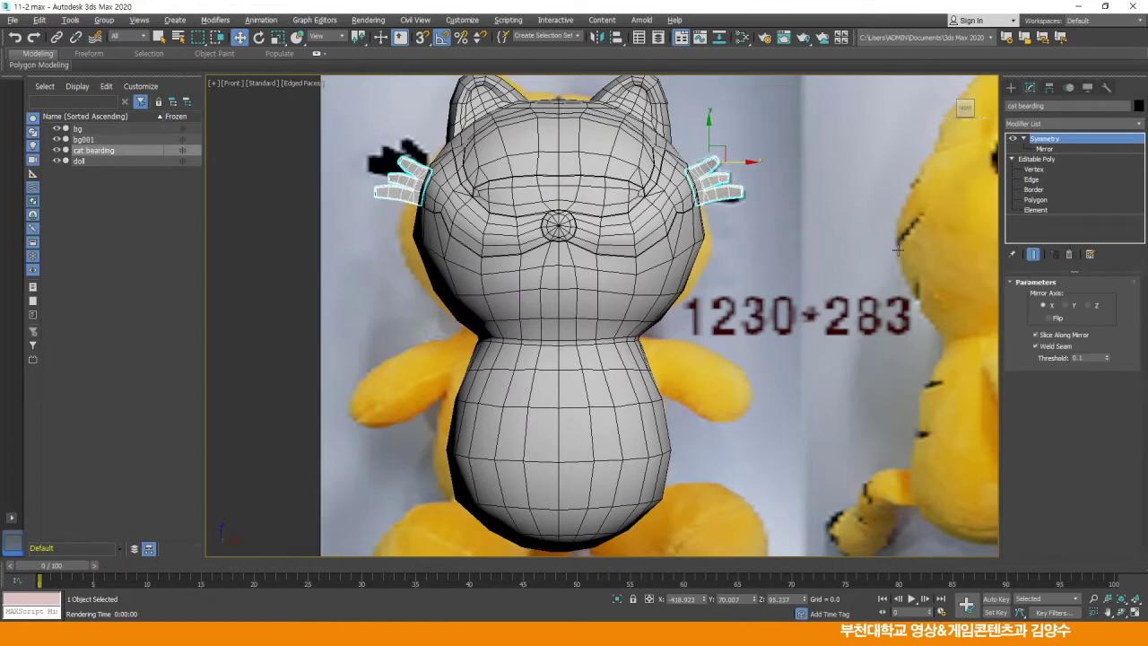
left_click(287, 270)
Create a cylinder beside the arm hole in the left view, about 16.8 in radius and 15.5 in height
middle_click_drag(517, 345, 537, 298)
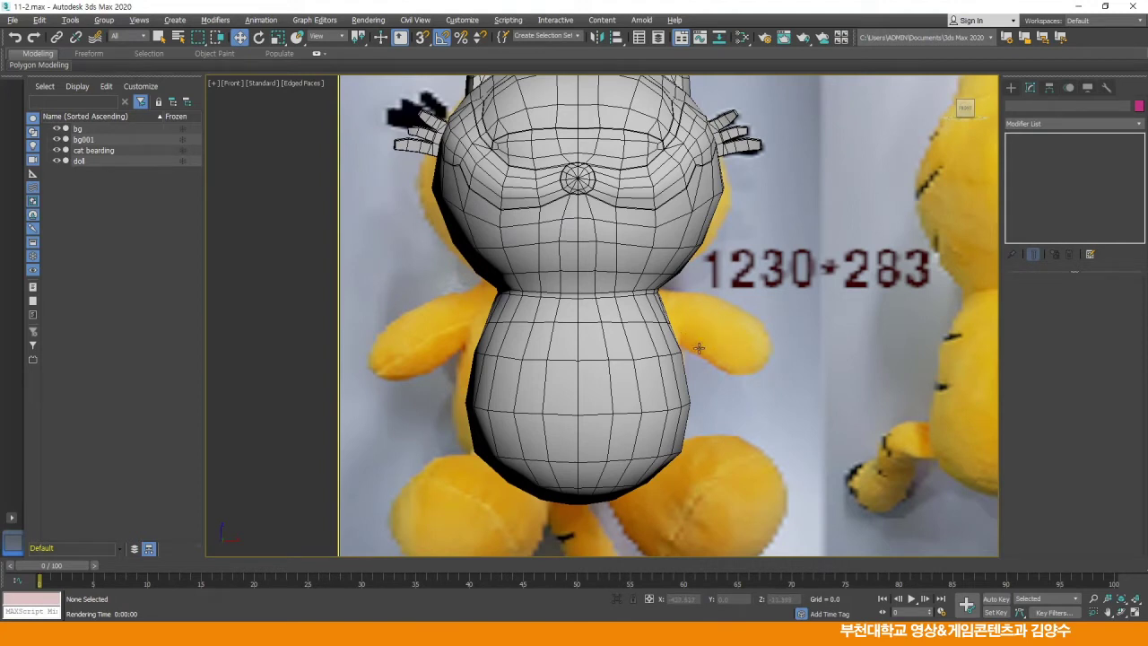
key("alt+w")
middle_click(485, 410)
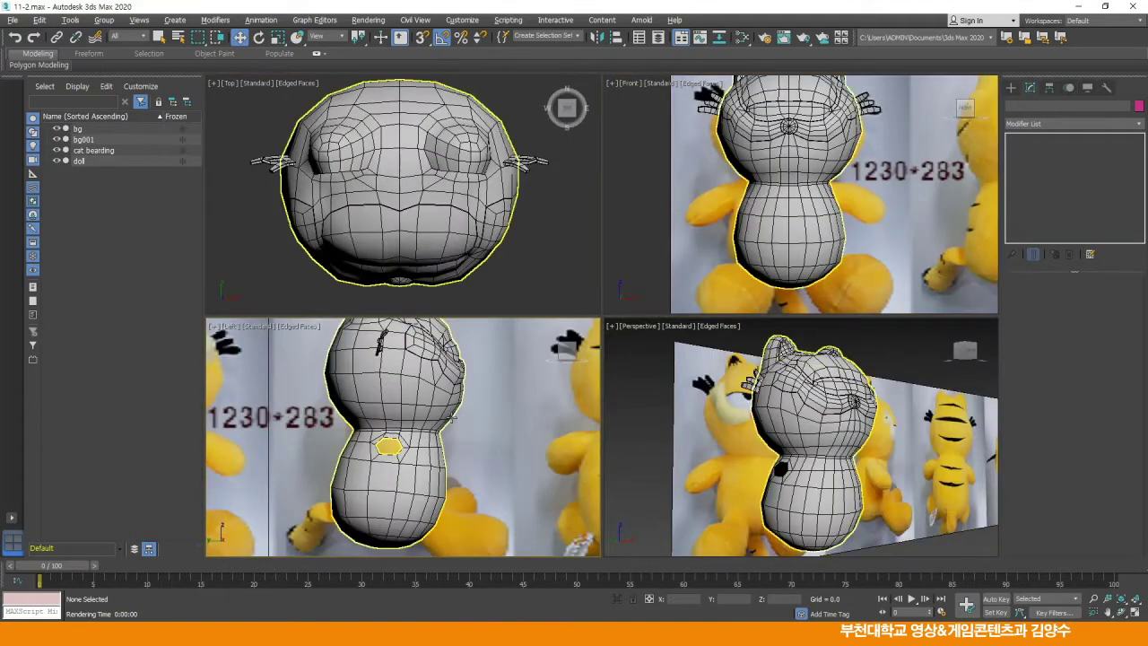
key("alt+w")
left_click(466, 418)
middle_click_drag(590, 351, 608, 342)
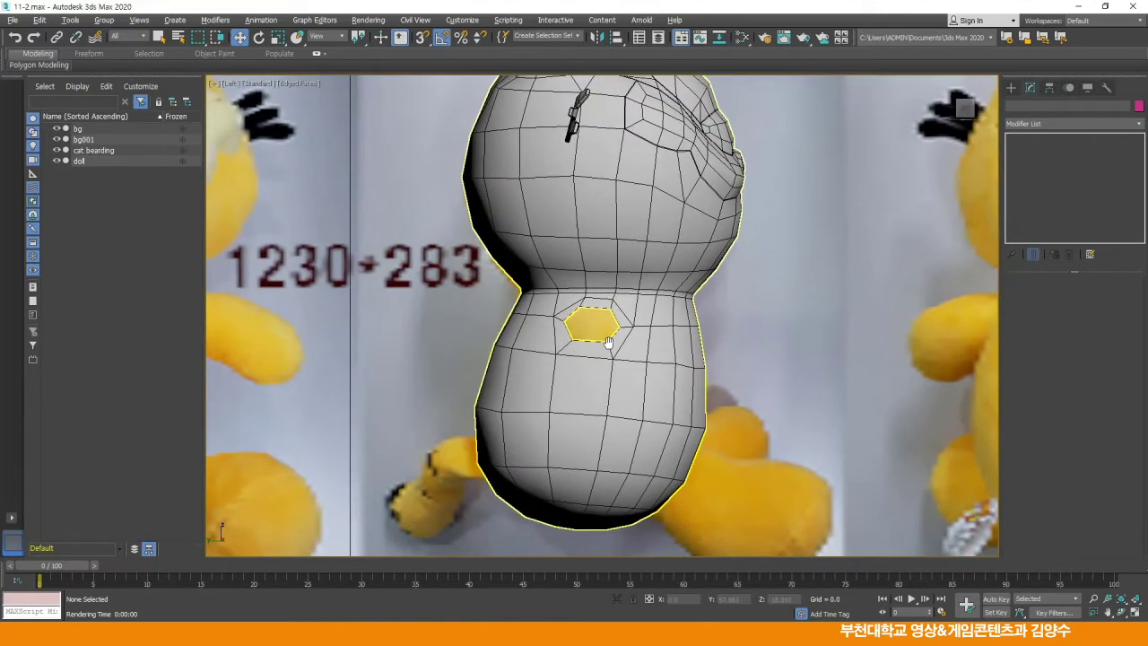
left_click(1011, 87)
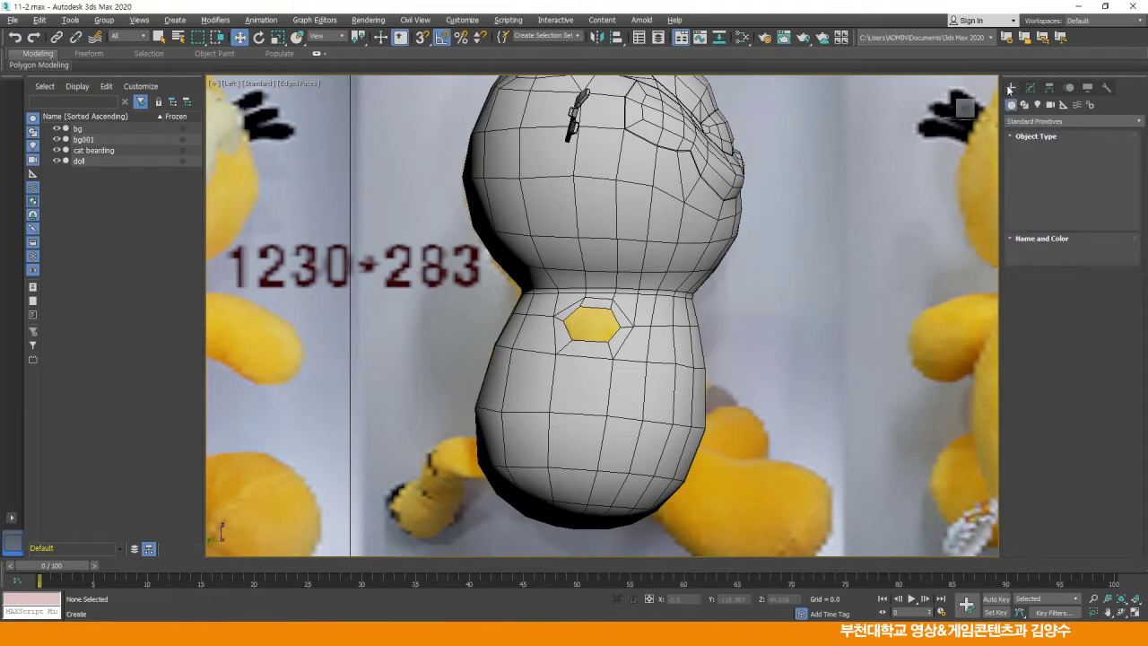
left_click(1048, 184)
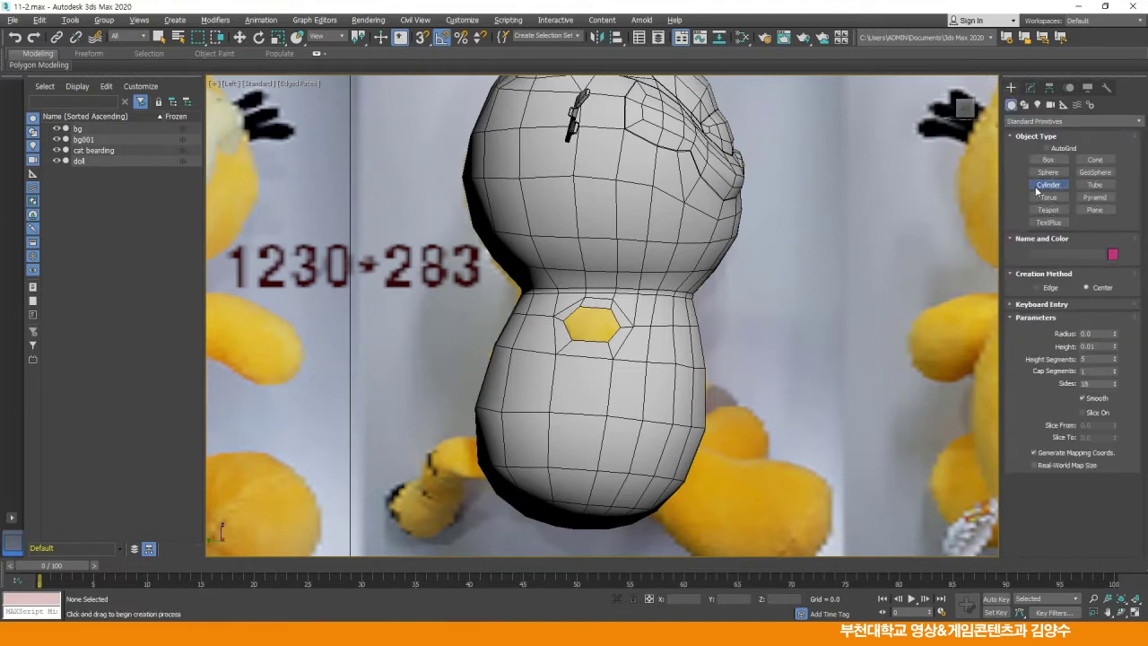
left_click_drag(735, 319, 761, 346)
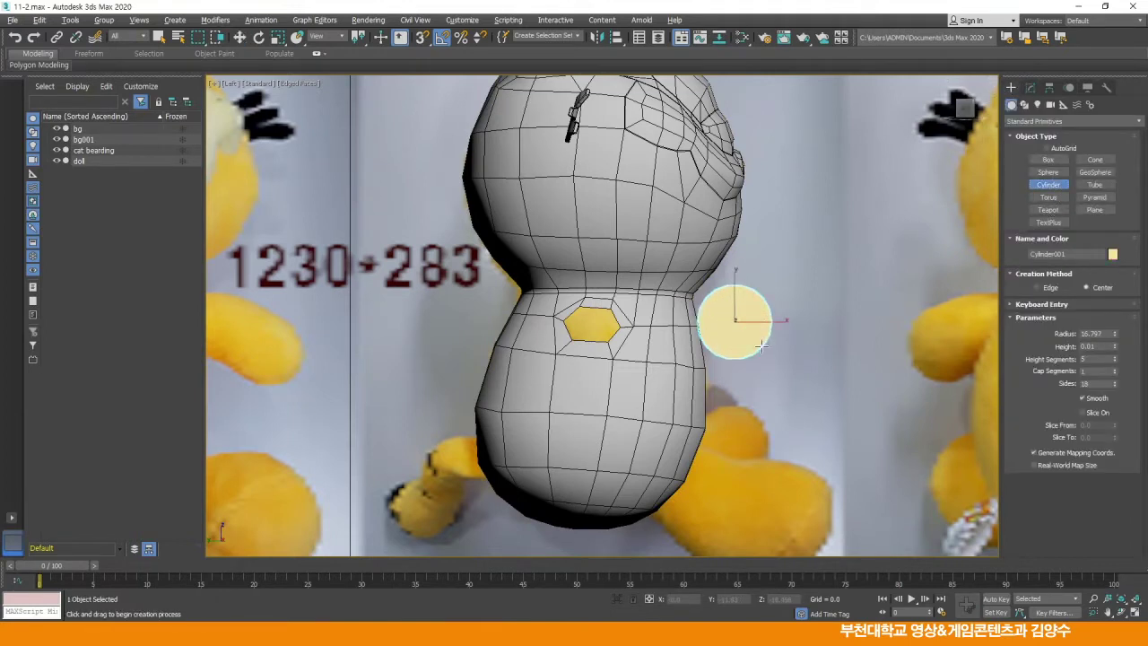
left_click(759, 313)
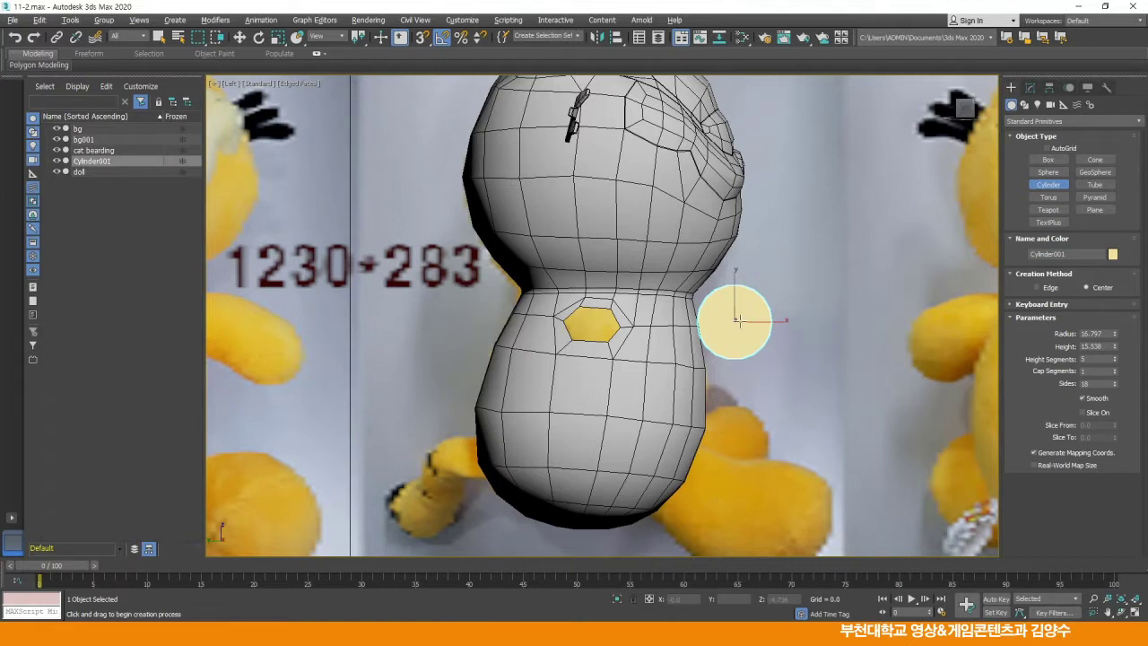
Set the cylinder's number of sides to 6
double_click(1103, 383)
type("6")
key("Return")
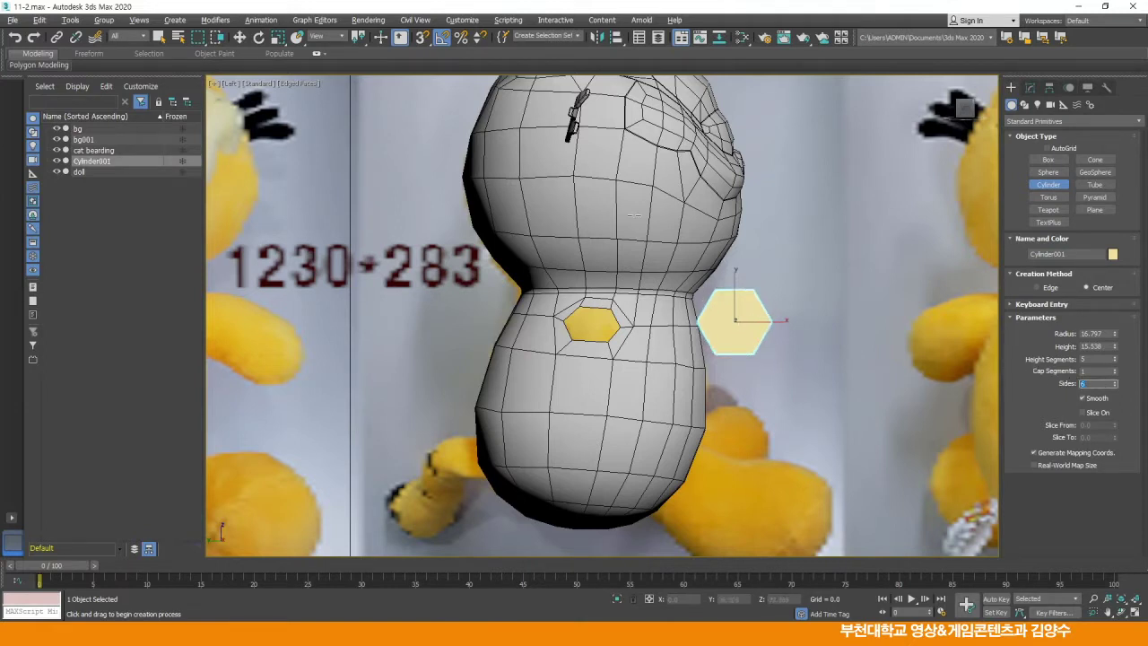
Move the cylinder along X to the outside of the doll's body and raise it to about arm-hole height
left_click(240, 37)
scroll(526, 267, "down", 1)
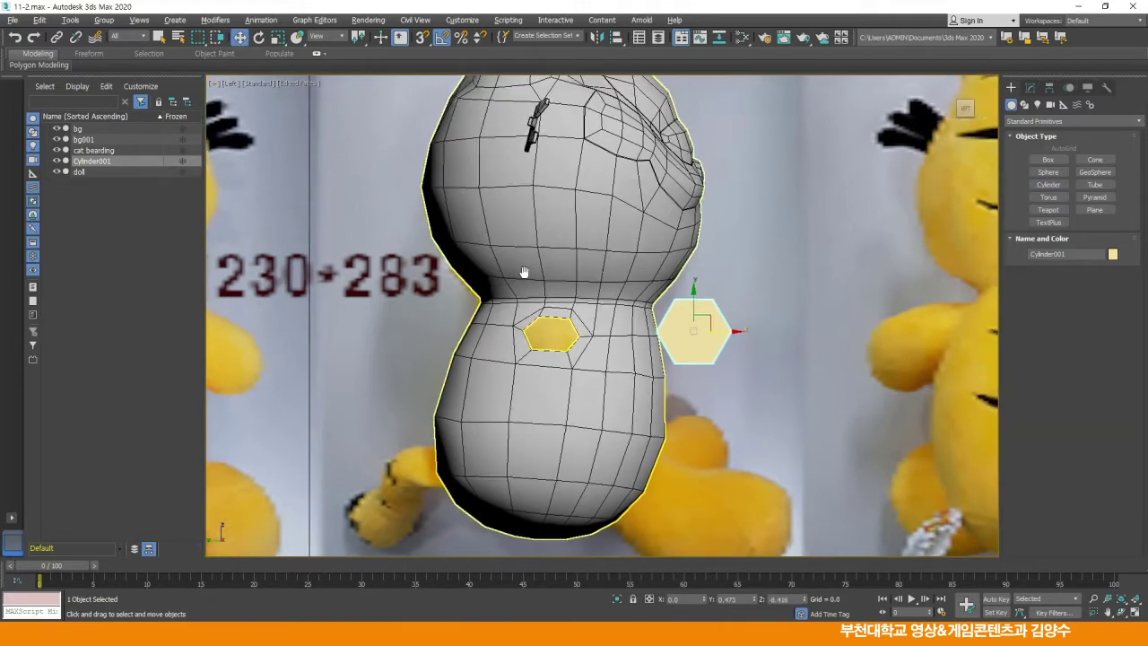
key("alt+w")
right_click(773, 409)
key("alt+w")
scroll(707, 335, "down", 5)
middle_click_drag(707, 335, 713, 359, "alt")
left_click_drag(907, 350, 692, 342)
scroll(679, 345, "up", 5)
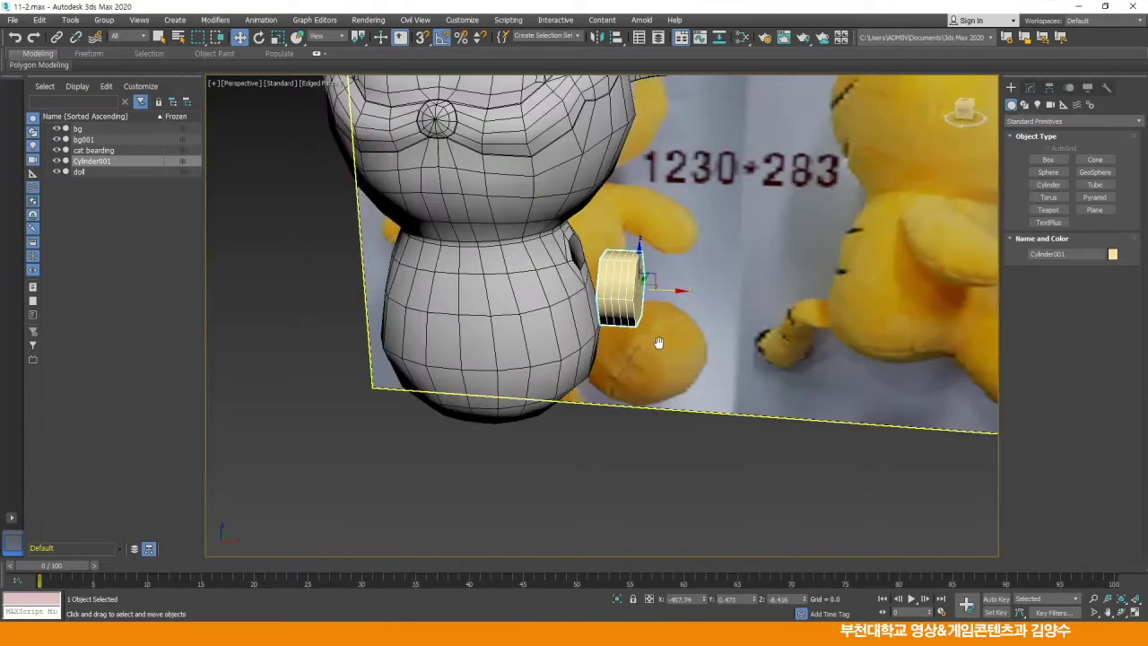
left_click_drag(633, 260, 633, 221)
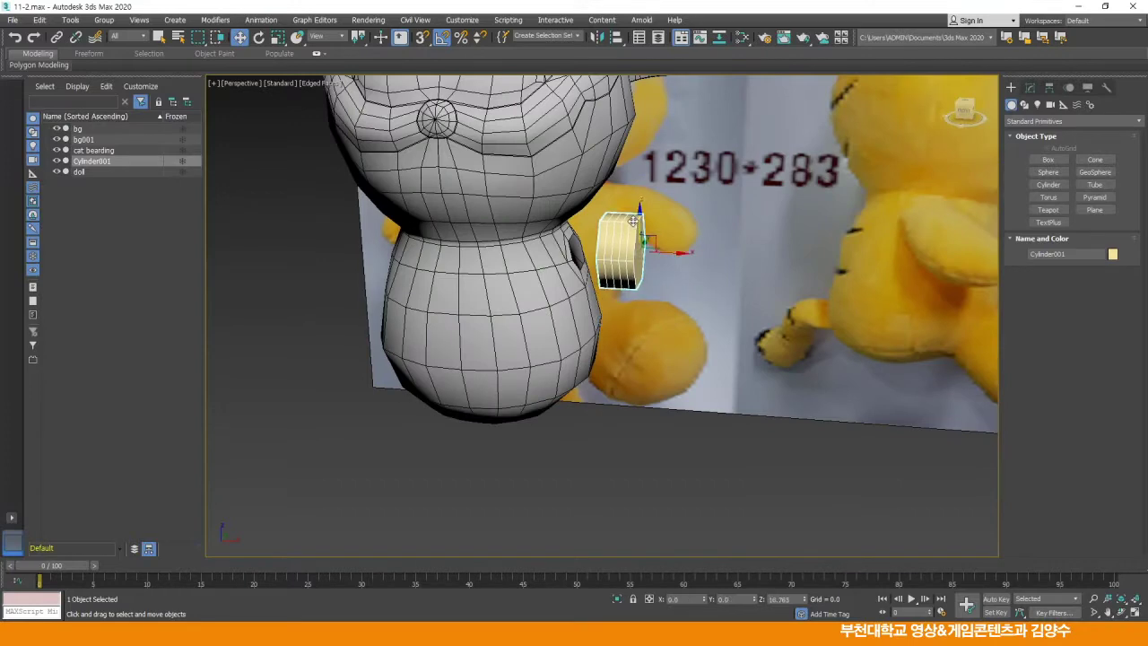
Reposition the cylinder over the plush toy's arm in the front view reference
key("alt+w")
right_click(769, 225)
key("alt+w")
middle_click_drag(671, 318, 689, 262)
left_click_drag(778, 227, 797, 247)
Set the cylinder to 3 height segments and a height of 54.32, and shift it outward so it spans the reference arm
left_click(1030, 87)
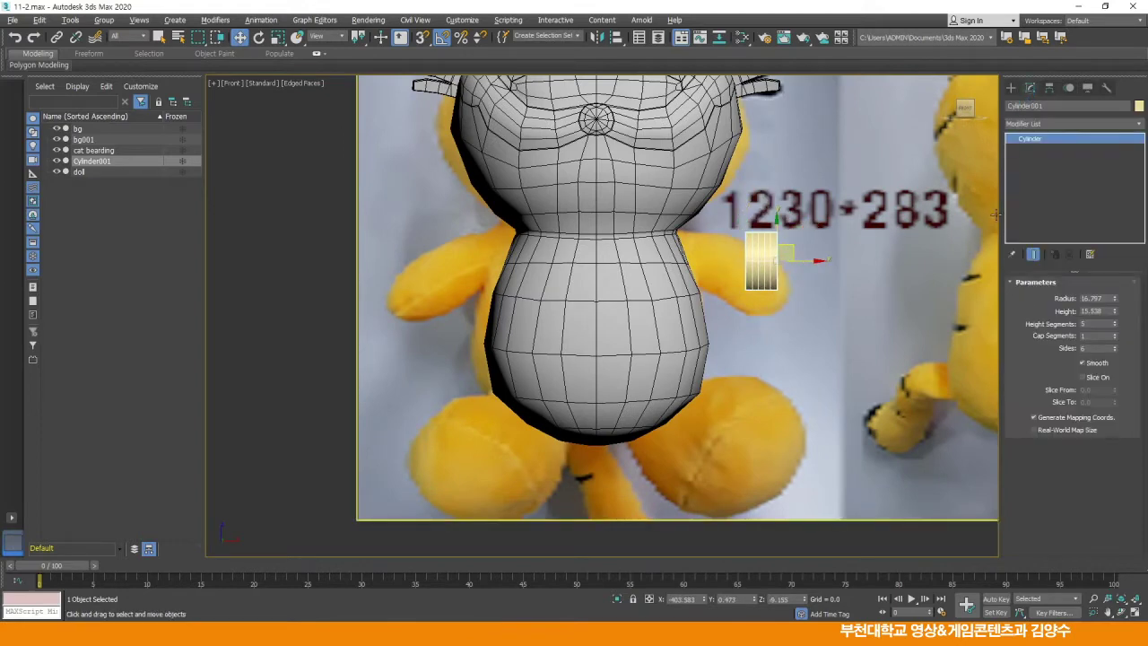
left_click(1095, 324)
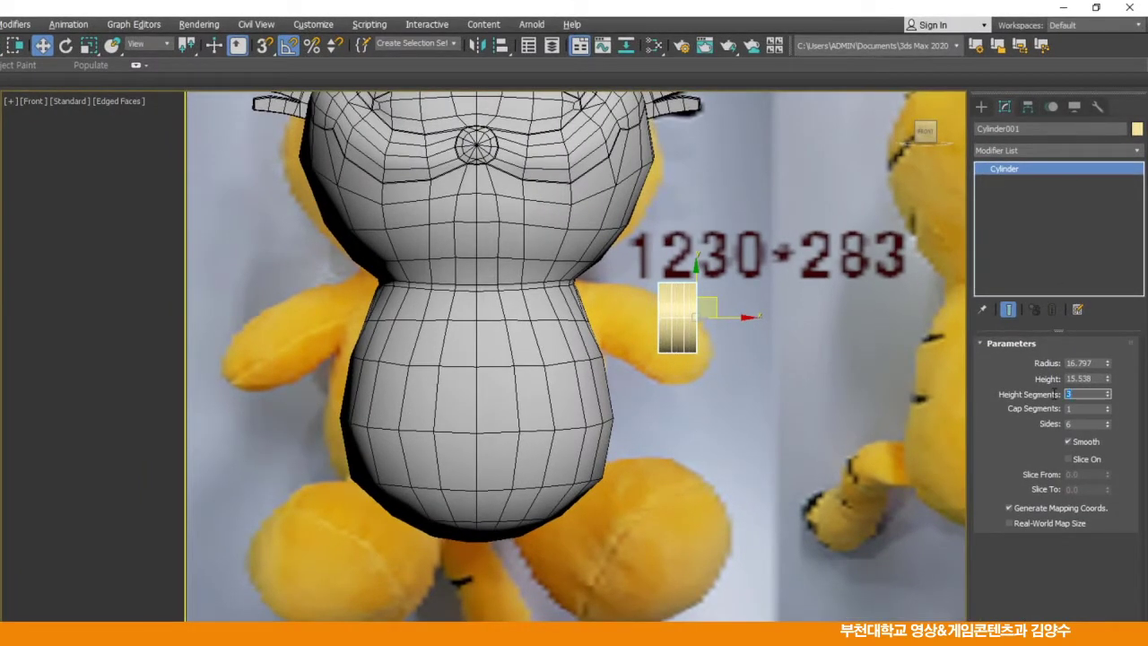
left_click_drag(1110, 381, 1113, 229)
left_click_drag(720, 302, 745, 302)
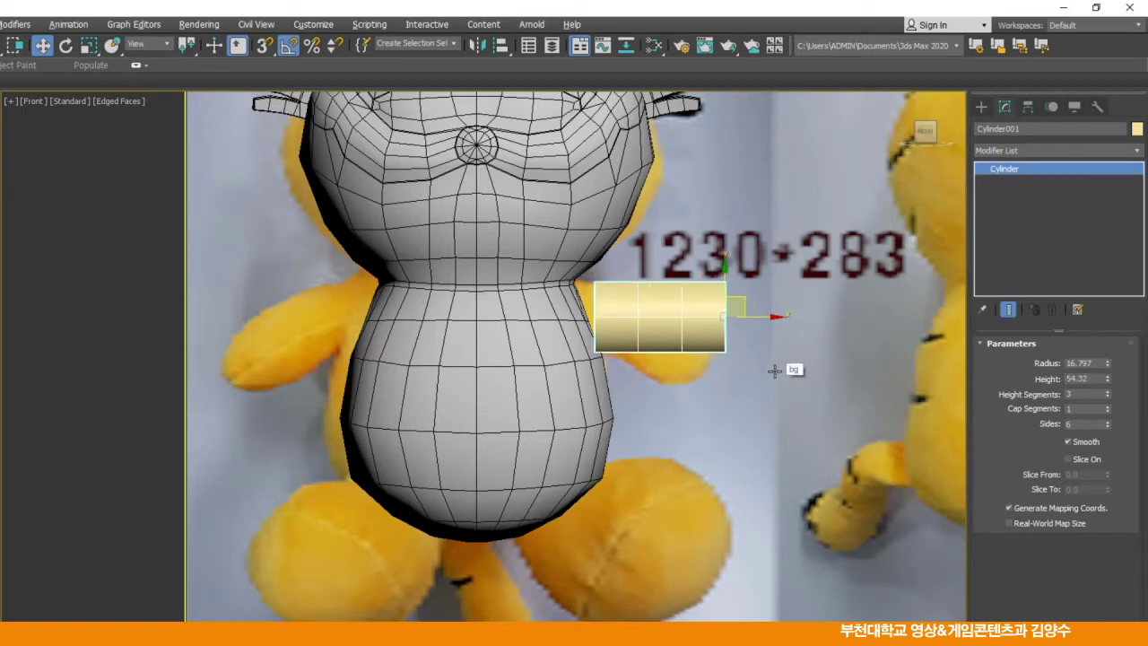
Move the cylinder along the body's depth in the left view to center it on the hexagonal arm hole
key("alt+w")
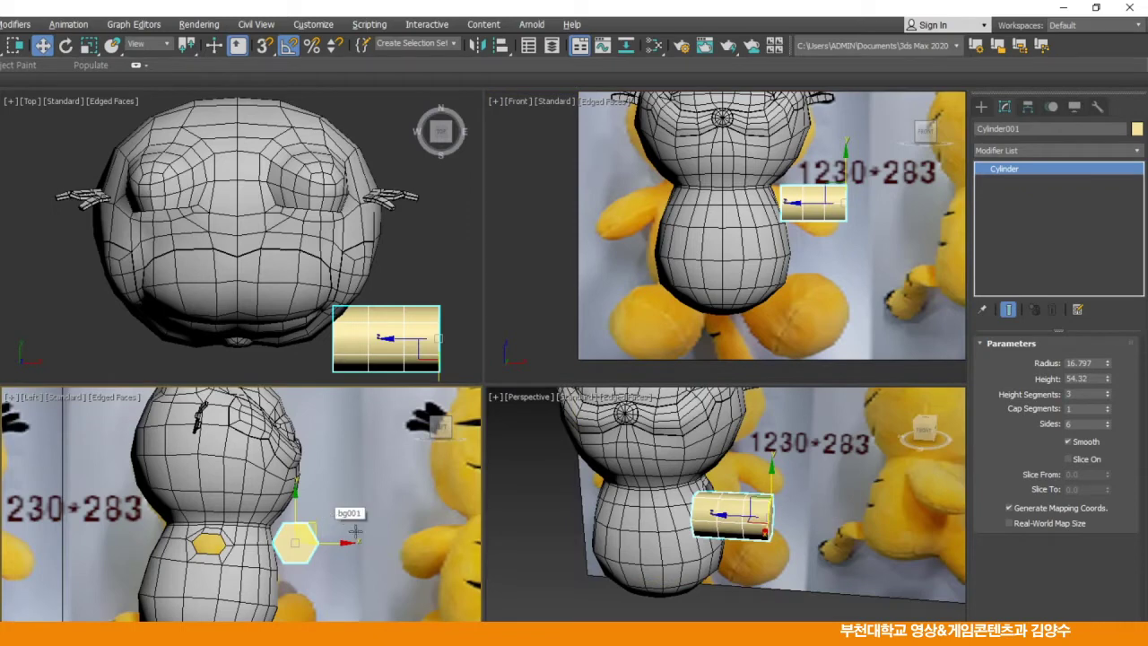
key("alt+w")
left_click_drag(644, 404, 473, 409)
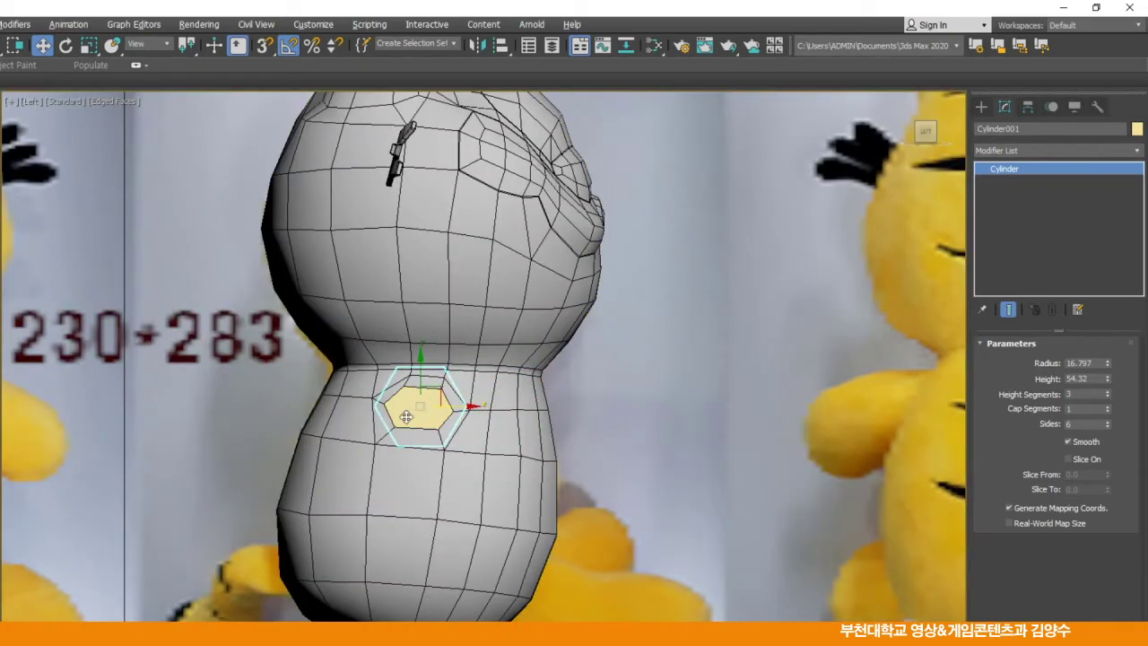
Set the cylinder's object color to black and assign it the Material #26 standard material
key("alt+w")
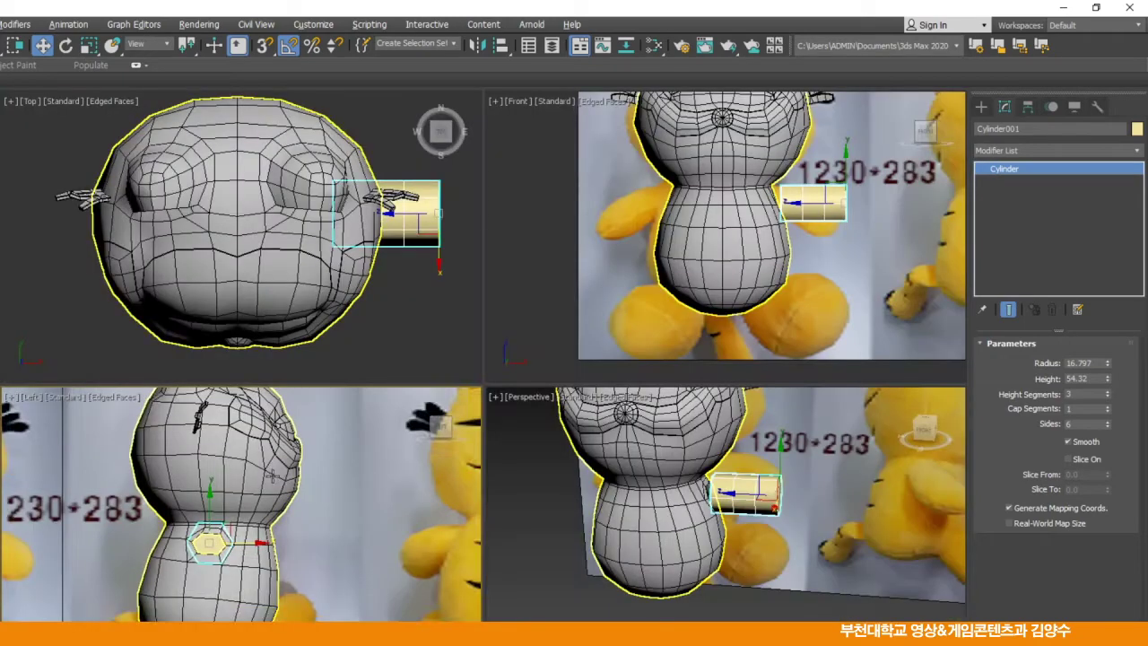
key("alt+w")
middle_click_drag(518, 385, 532, 333)
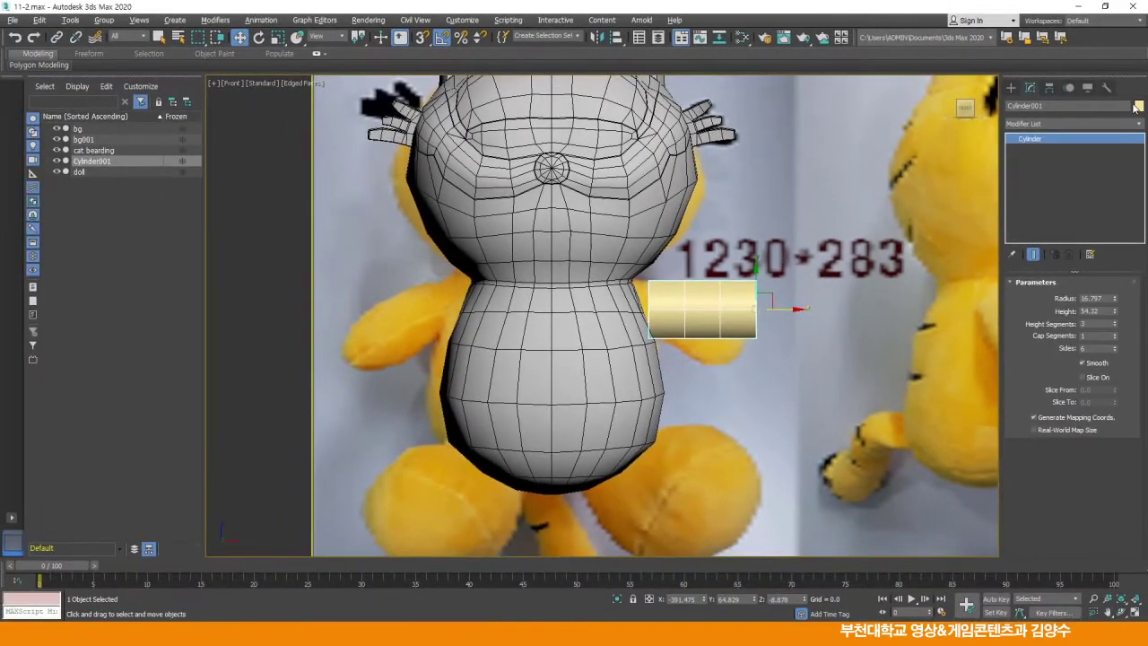
left_click(1137, 105)
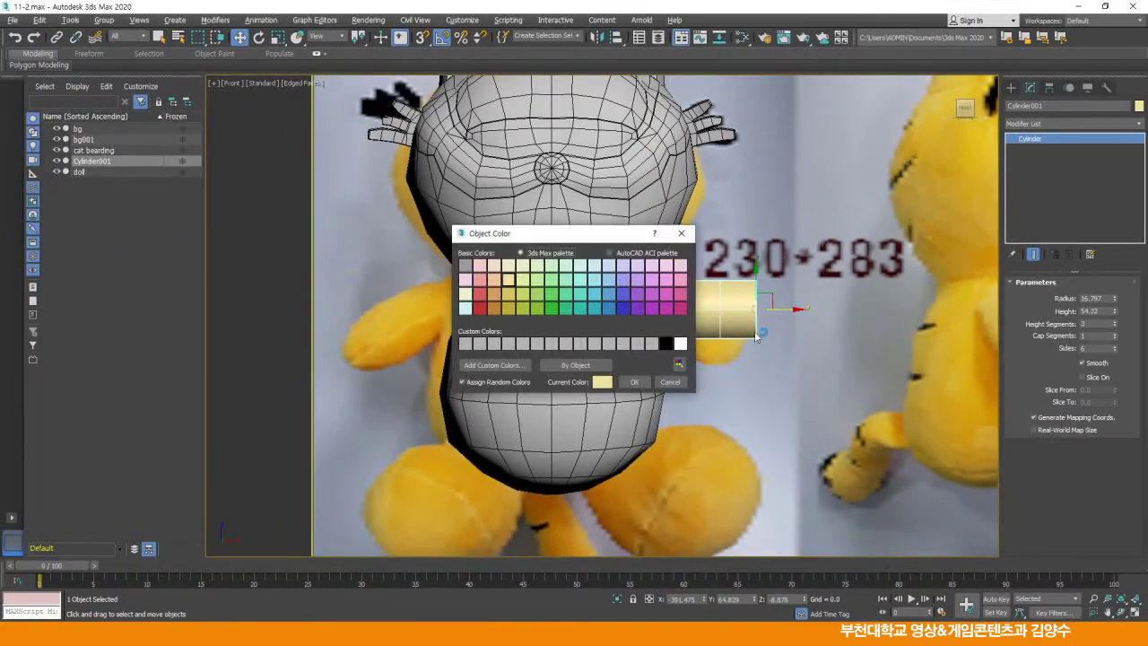
left_click(666, 343)
left_click(637, 381)
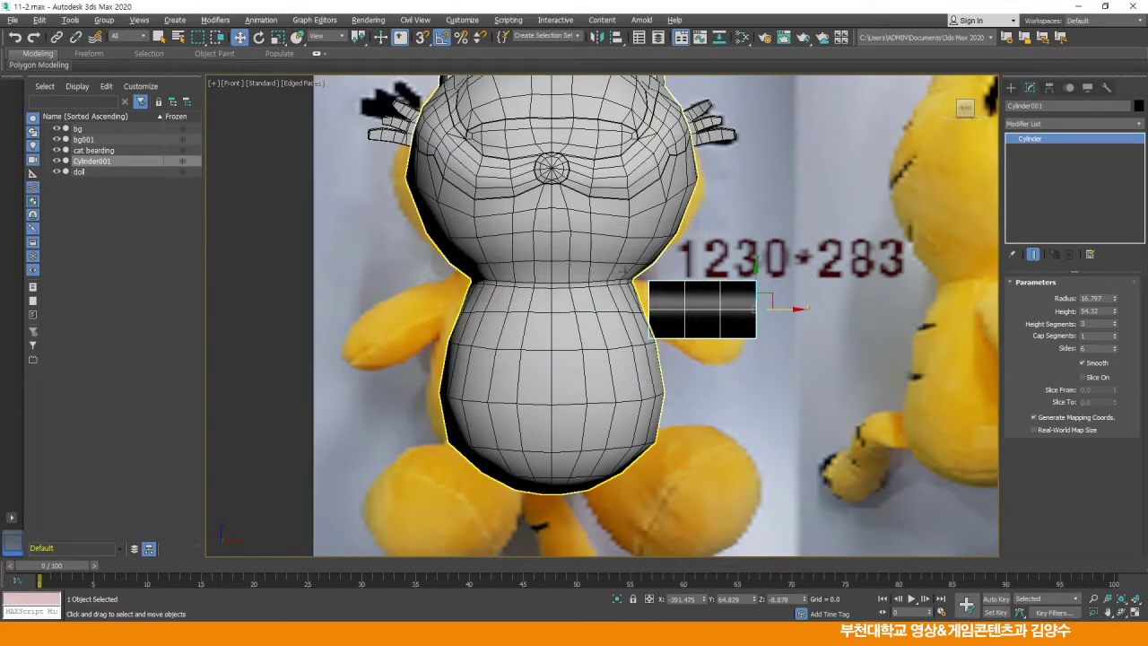
left_click(742, 40)
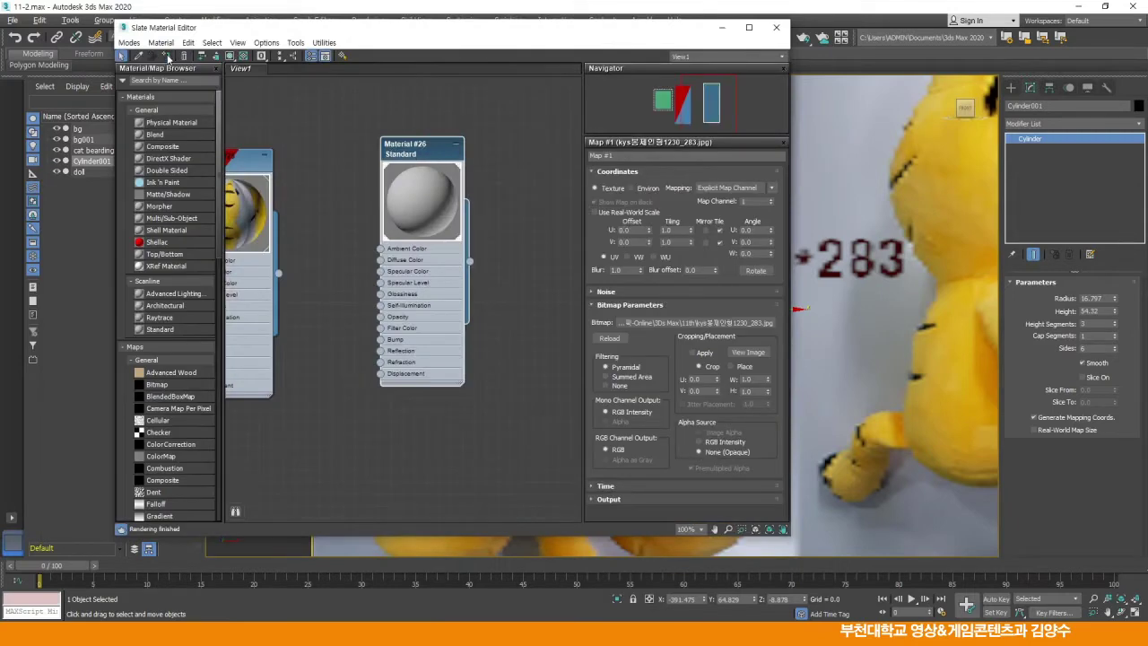
left_click(776, 27)
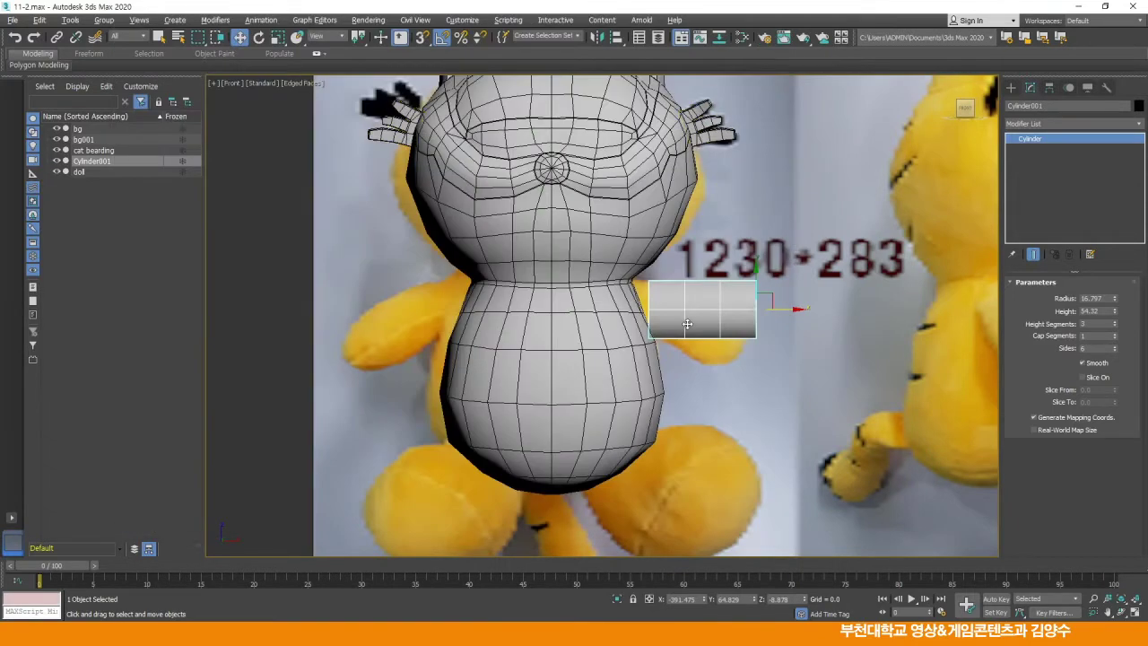
Convert the arm cylinder to an Editable Poly
scroll(687, 324, "up", 5)
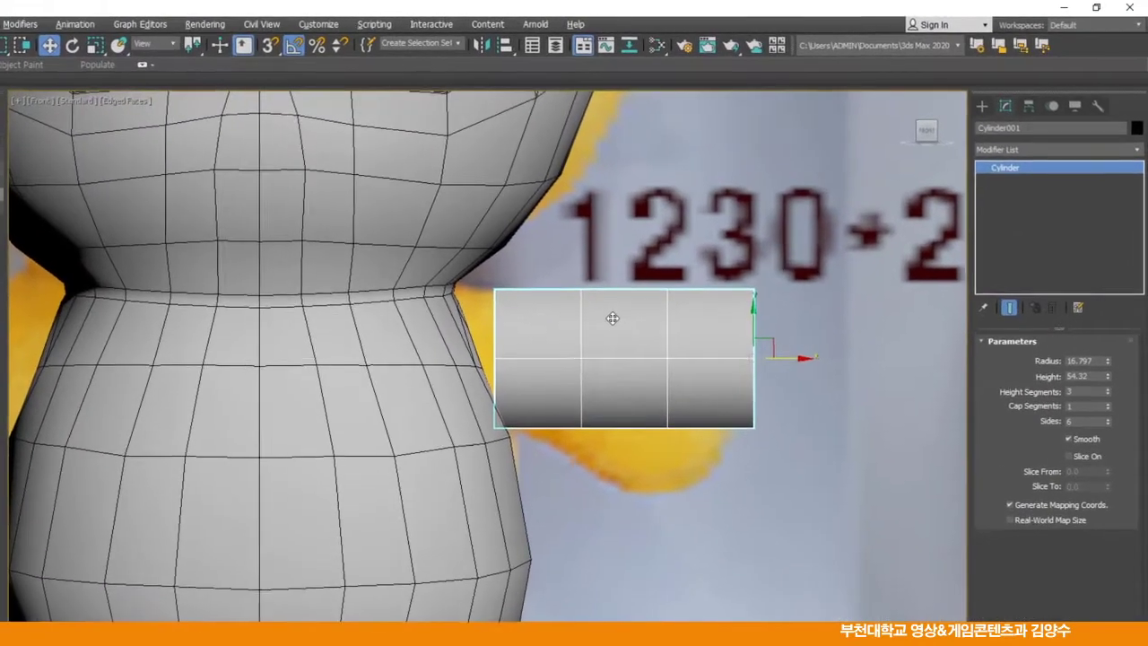
right_click(707, 265)
mouse_move(665, 466)
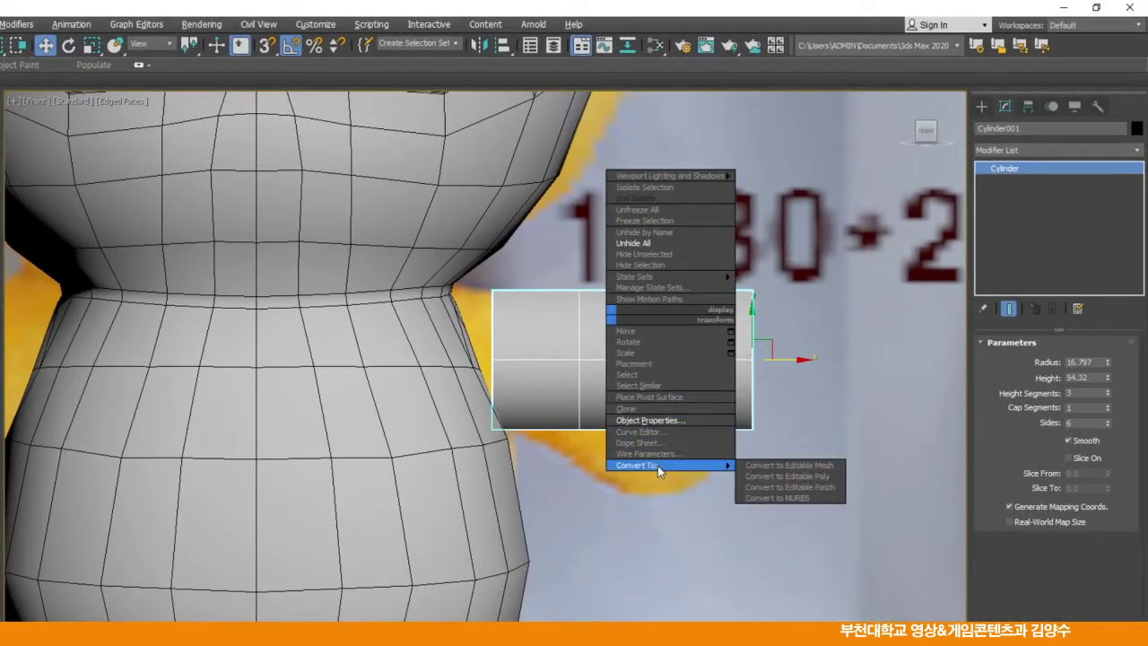
left_click(776, 477)
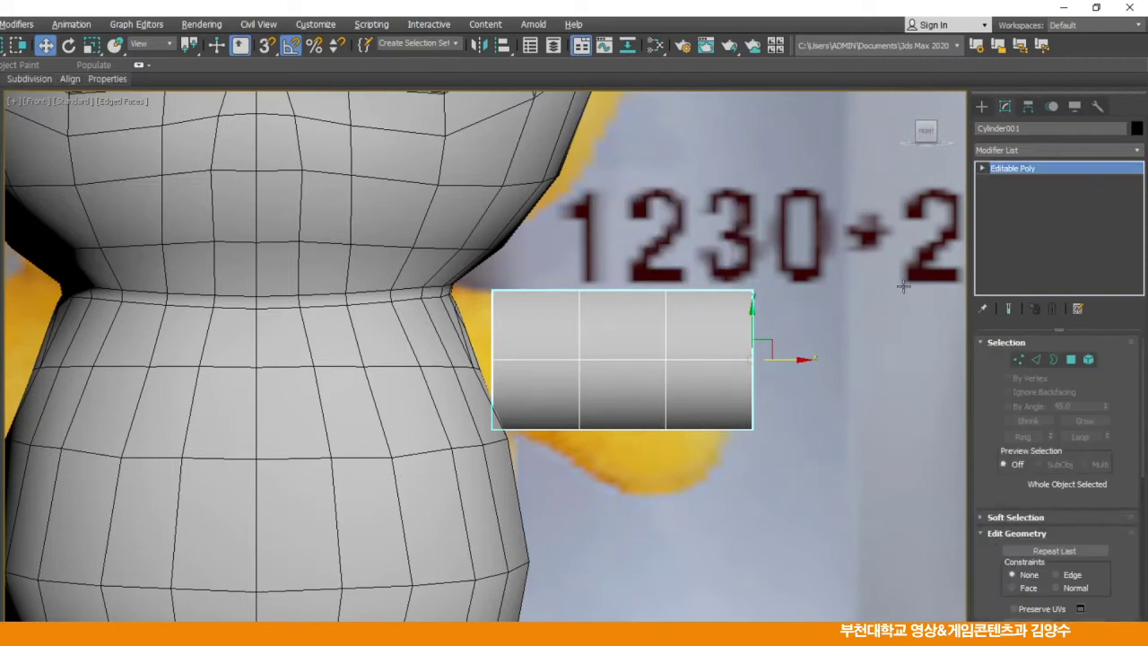
Delete the cylinder's outer end cap polygon on the side facing away from the body
left_click(983, 168)
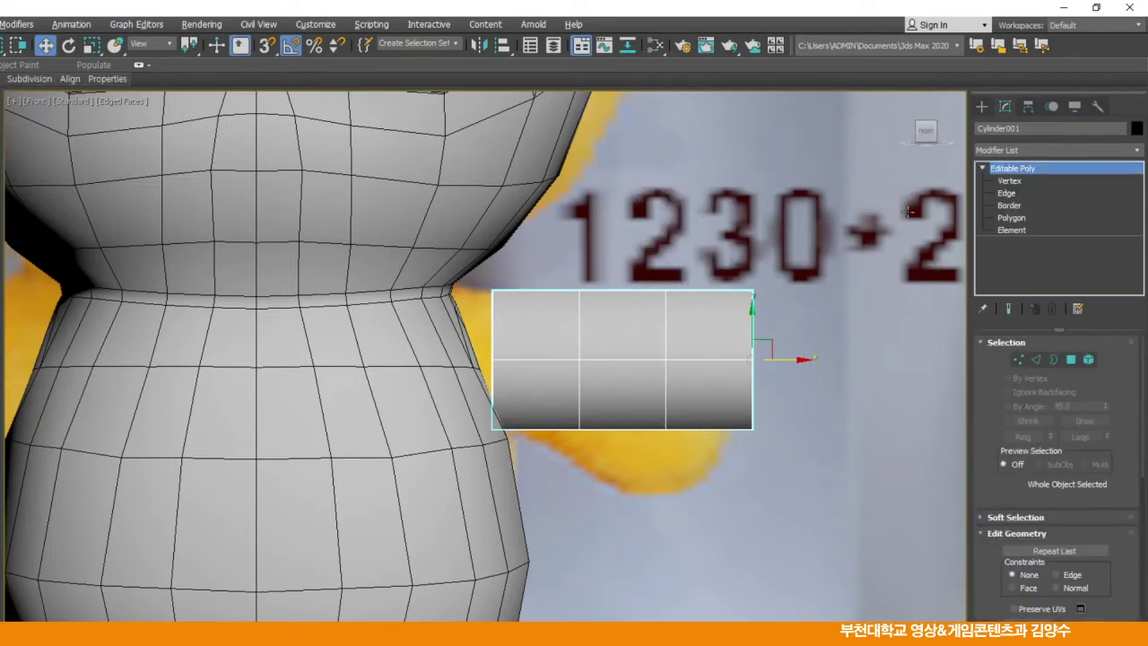
left_click(1014, 218)
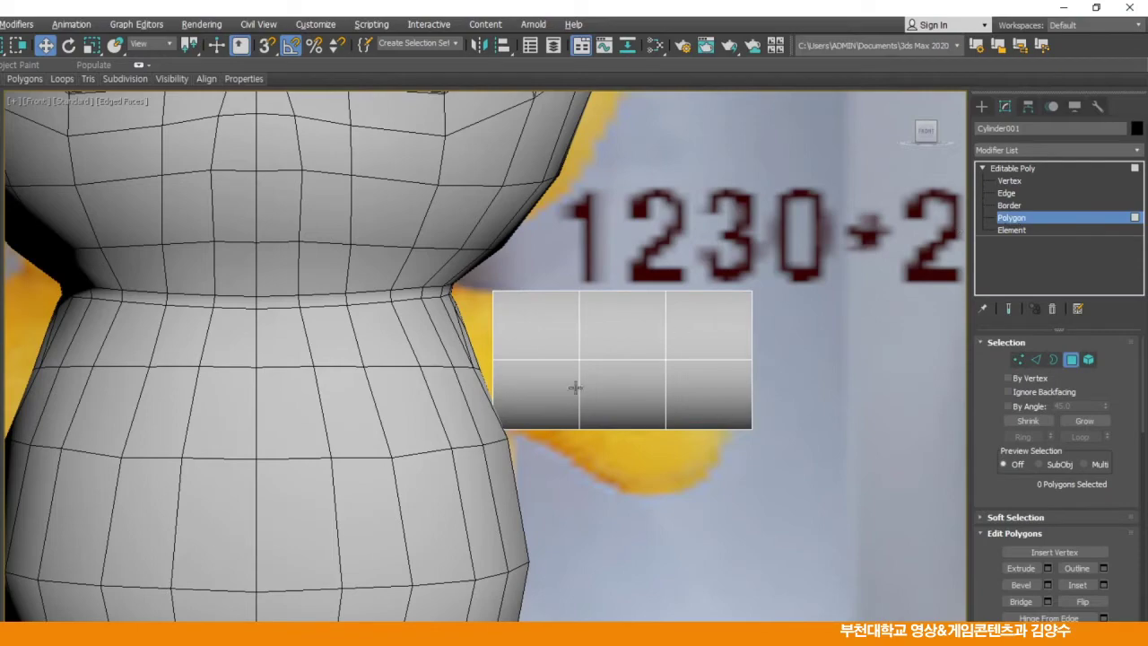
scroll(592, 379, "down", 5)
key("alt+w")
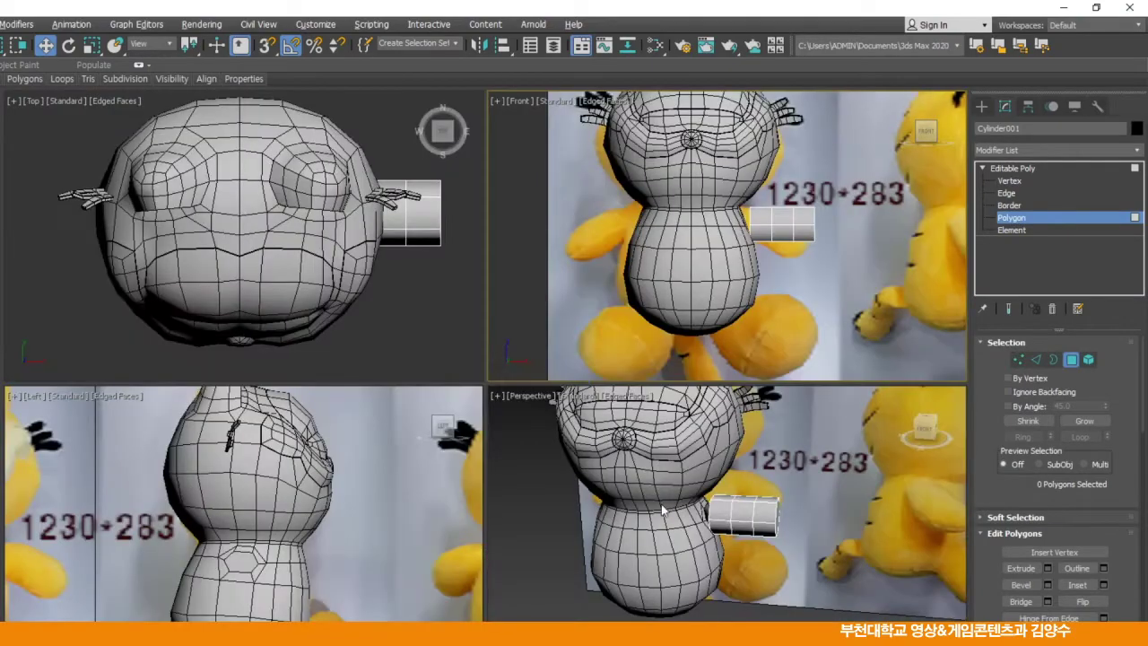
key("alt+w")
middle_click_drag(670, 379, 560, 359, "alt")
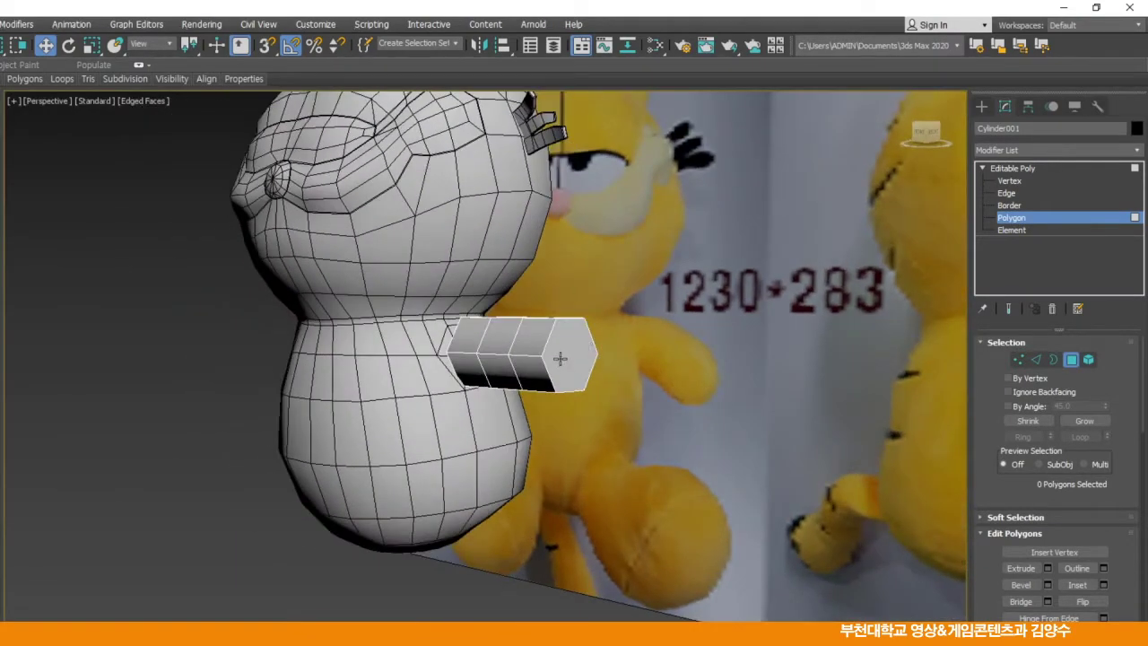
left_click(560, 359)
key("Delete")
Delete the cylinder's inner end cap polygon facing the body's arm hole and leave polygon editing
middle_click_drag(487, 359, 467, 355, "alt")
left_click(466, 355)
scroll(468, 361, "up", 5)
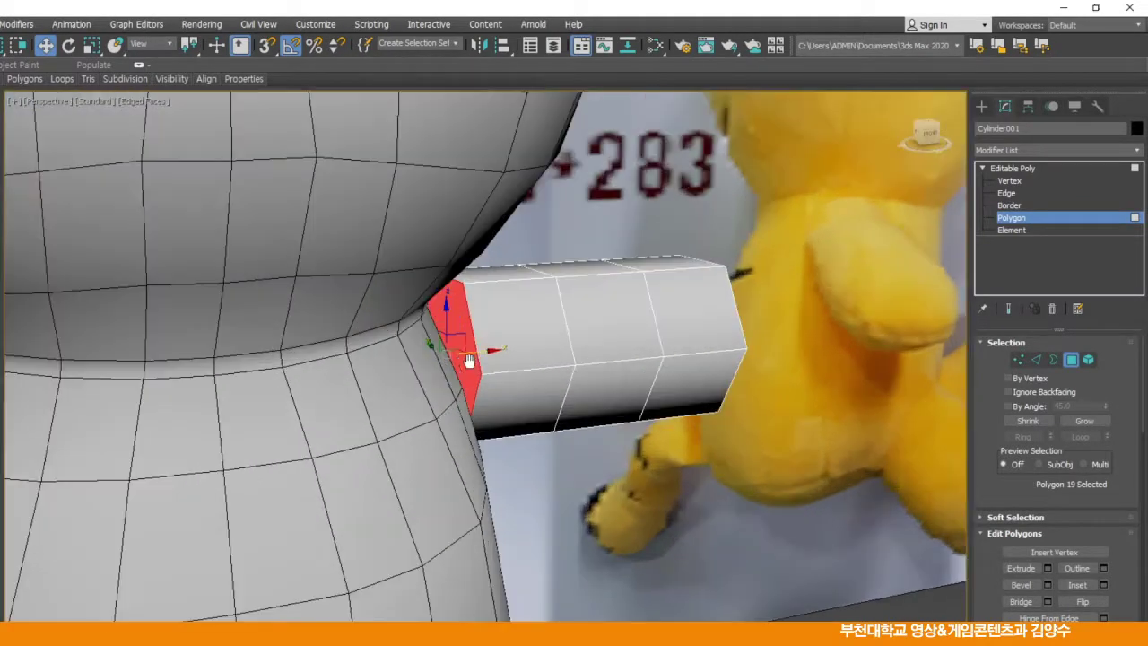
key("F3")
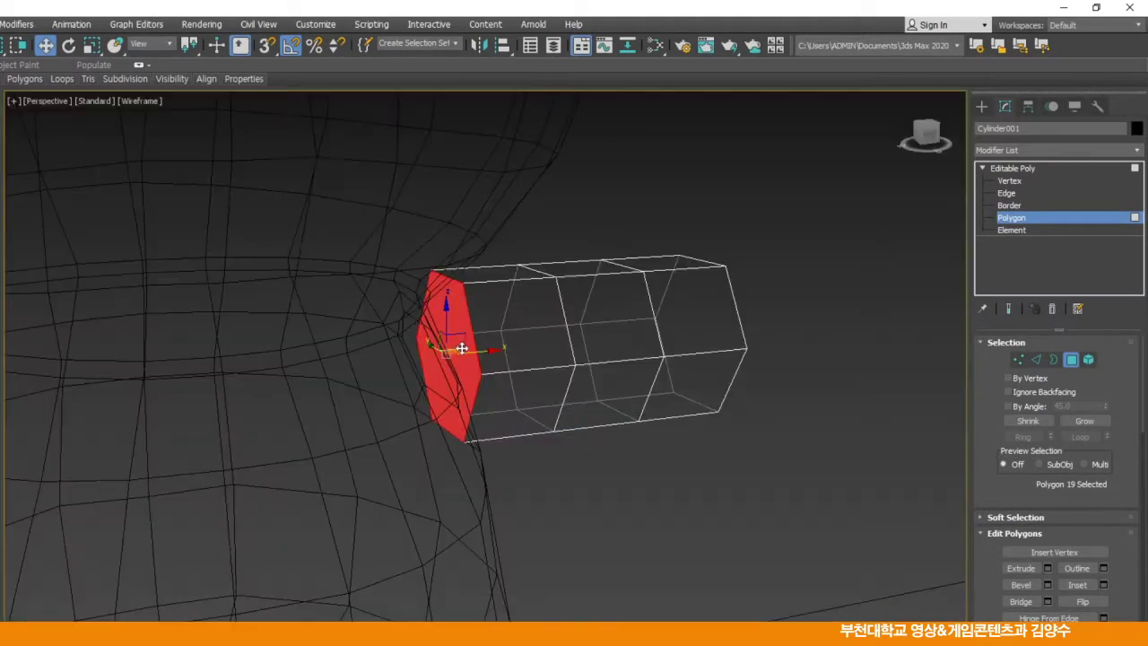
key("Delete")
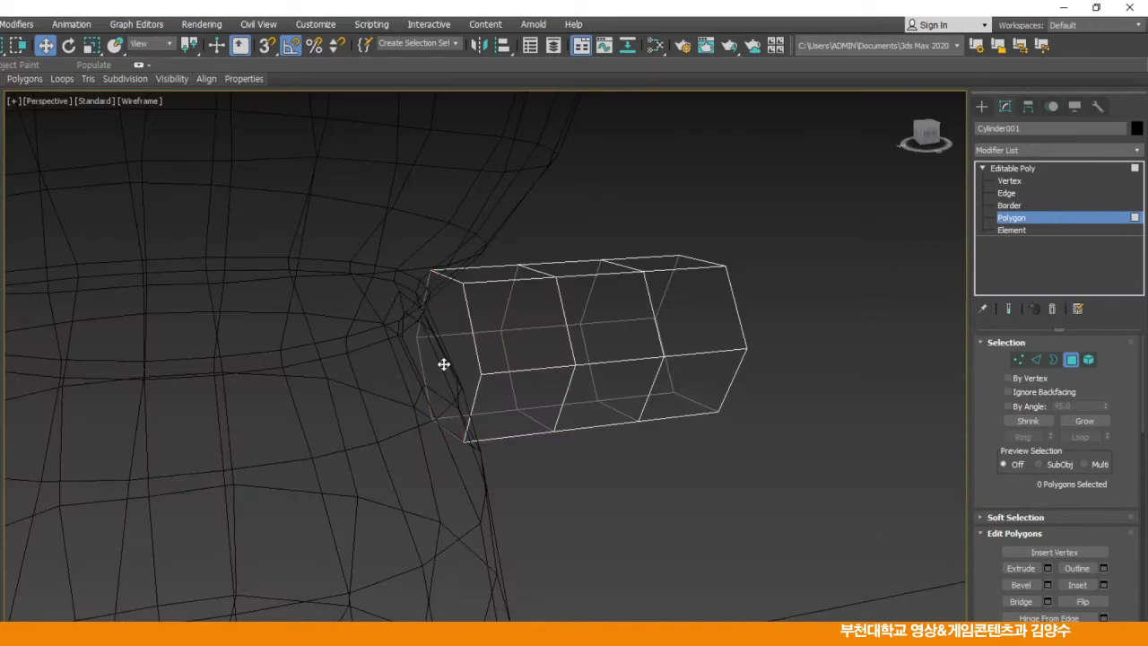
key("F3")
middle_click_drag(574, 391, 953, 259, "alt")
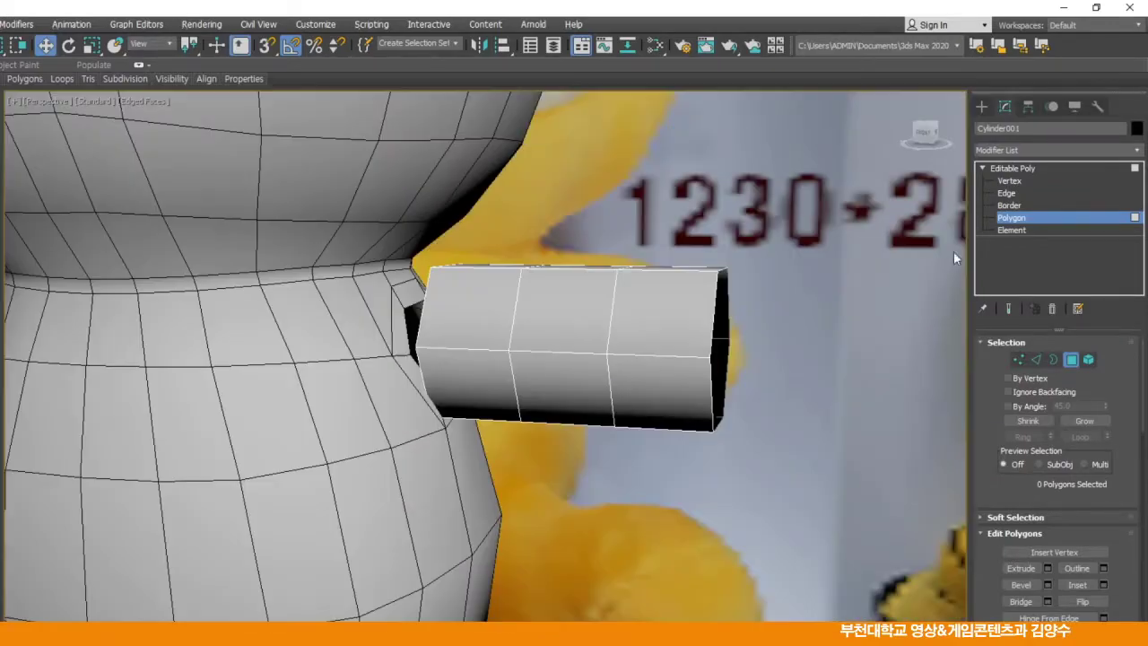
left_click(1021, 167)
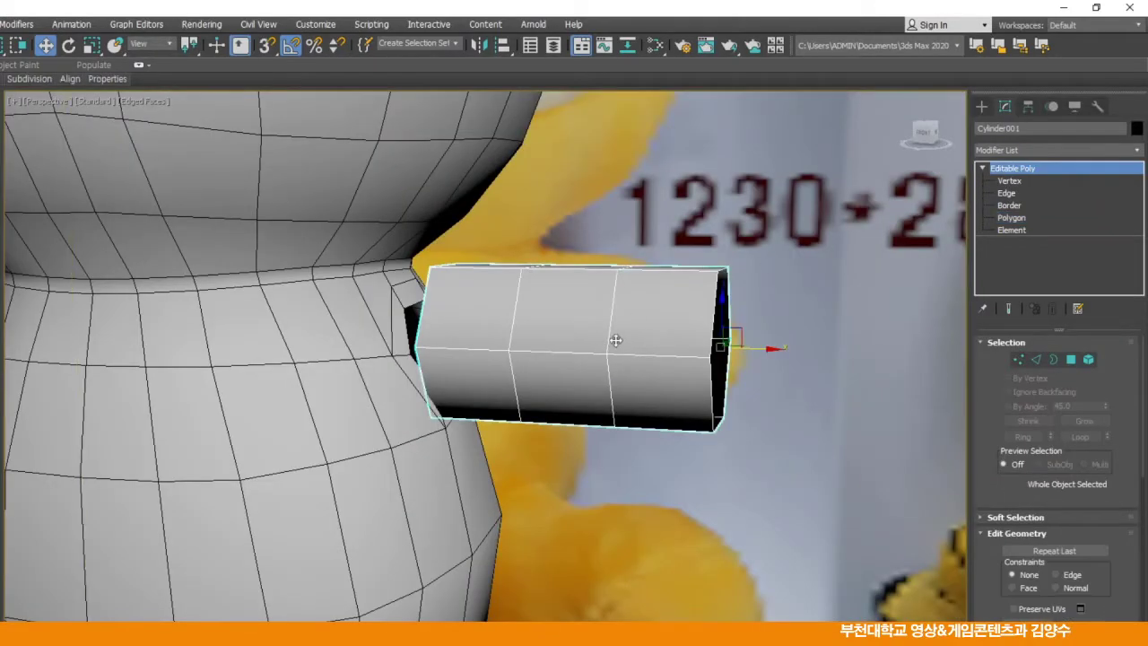
Clone the cylinder as one instance up and outward in the front view, and shift the clone backward in the top view
middle_click_drag(615, 333, 639, 387)
key("alt+w")
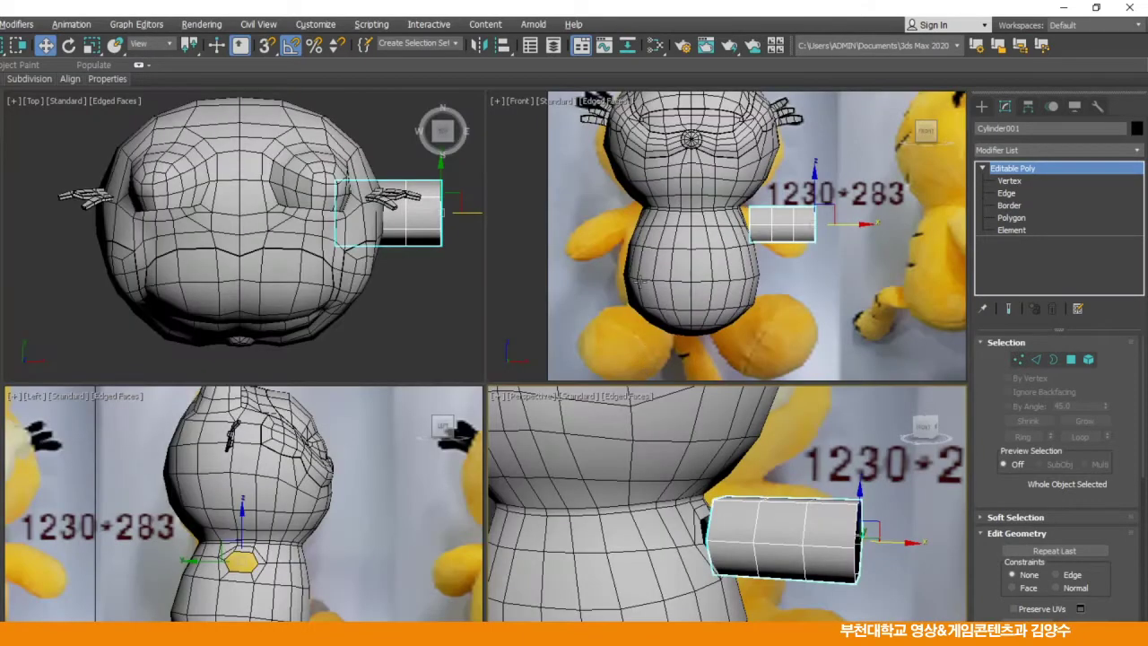
middle_click_drag(758, 215, 745, 276)
scroll(710, 276, "up", 2)
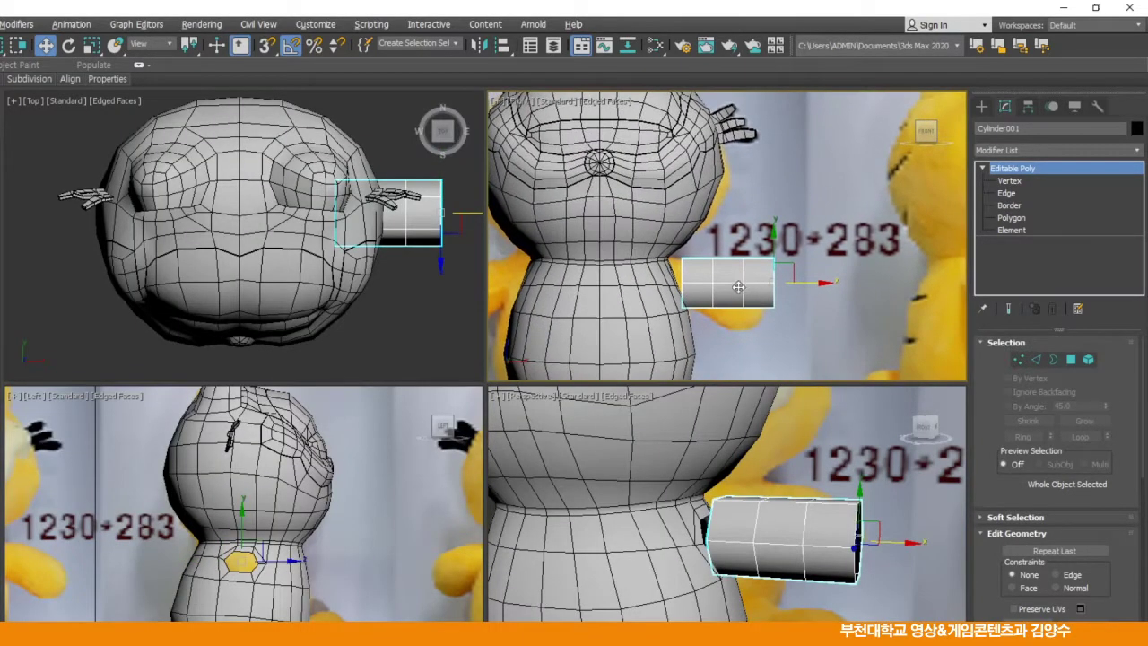
left_click_drag(792, 263, 861, 167, "shift")
left_click(395, 355)
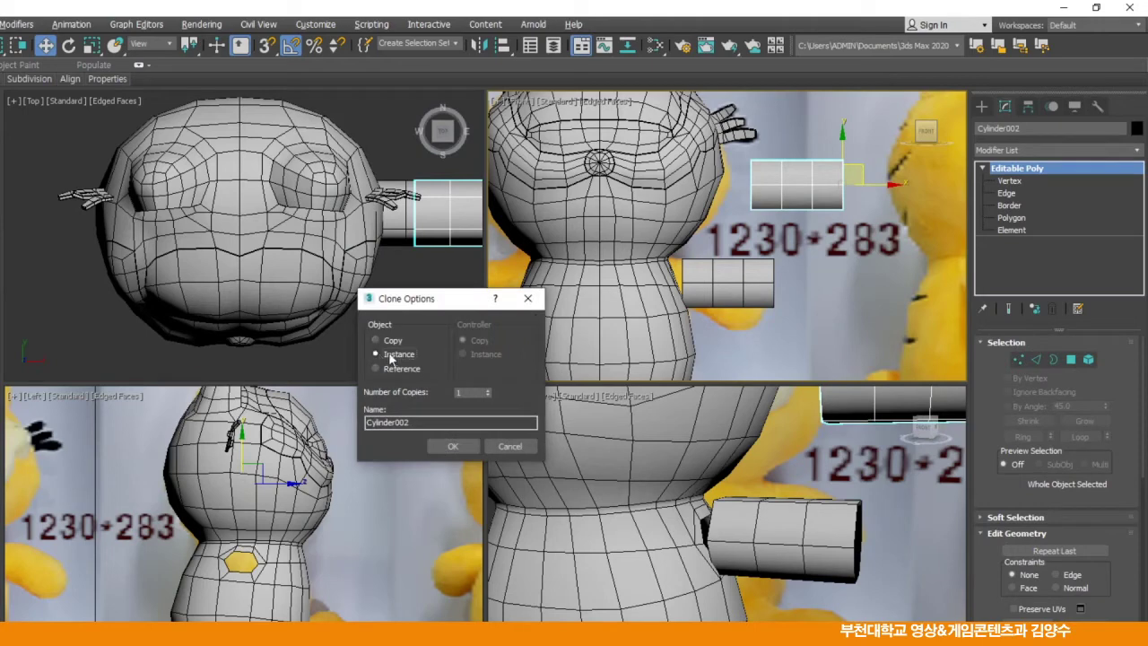
left_click(453, 446)
scroll(383, 277, "down", 5)
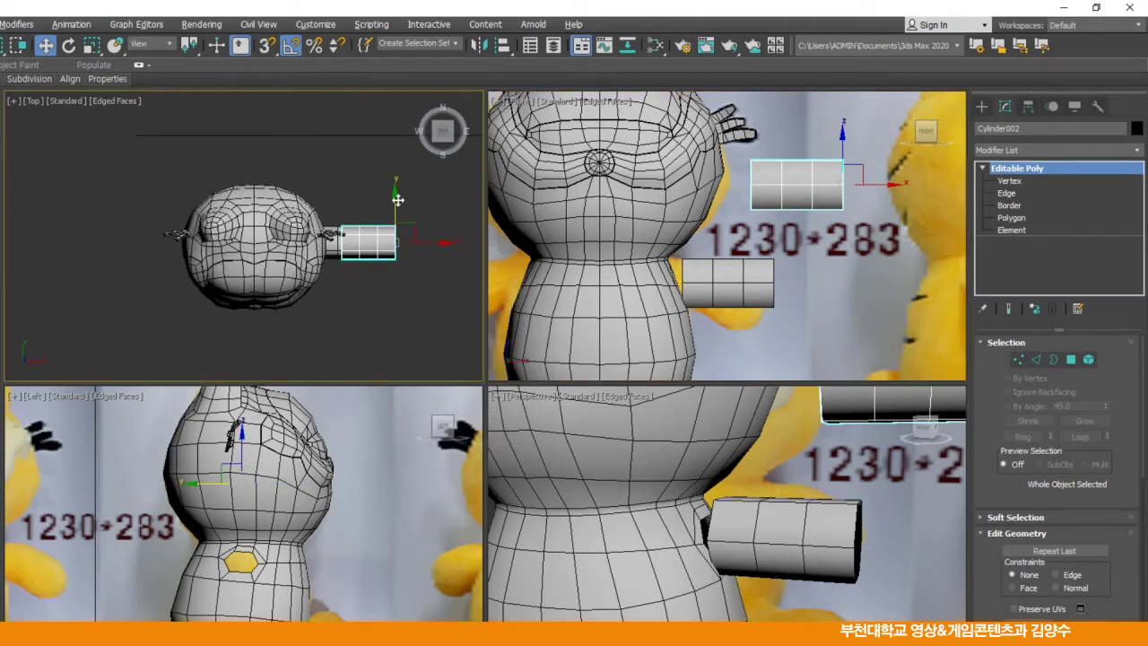
left_click_drag(397, 199, 398, 158)
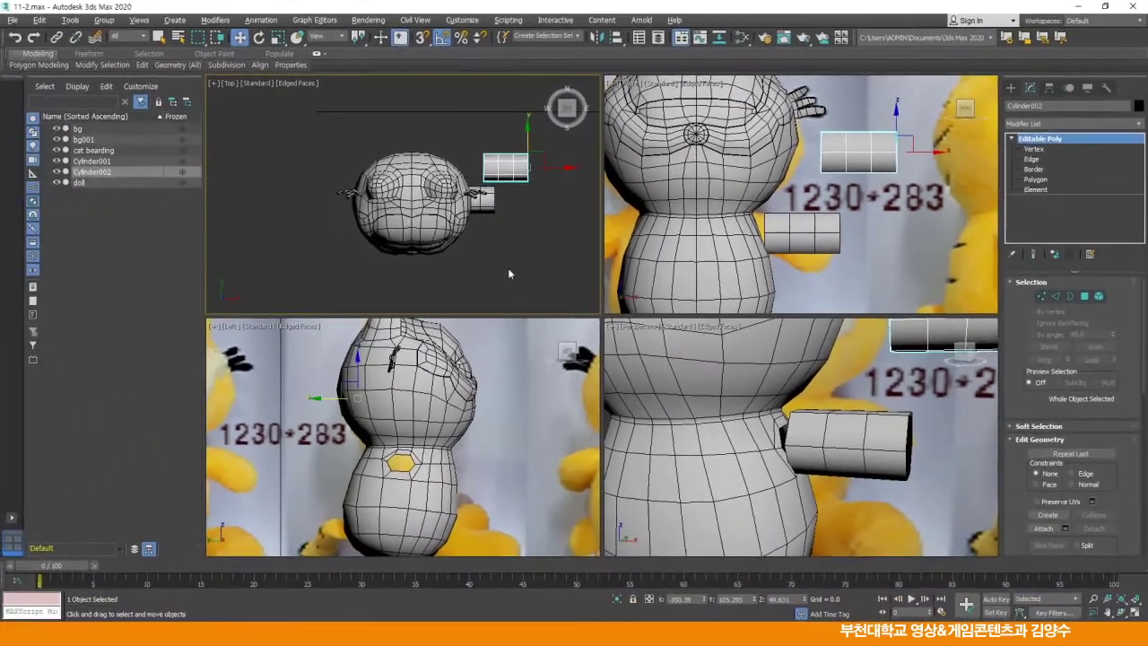
Move only the original arm cylinder's pivot to its inner end beside the body
left_click(799, 257)
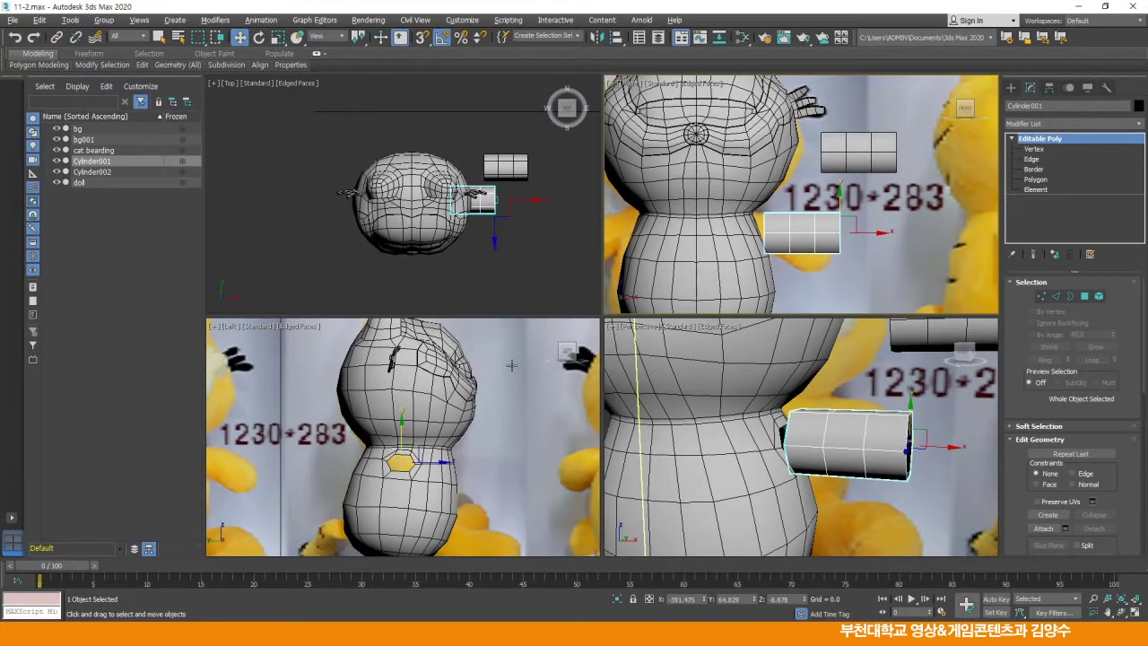
middle_click_drag(418, 473, 418, 469)
middle_click_drag(403, 428, 402, 433)
middle_click_drag(764, 265, 748, 255)
key("alt+w")
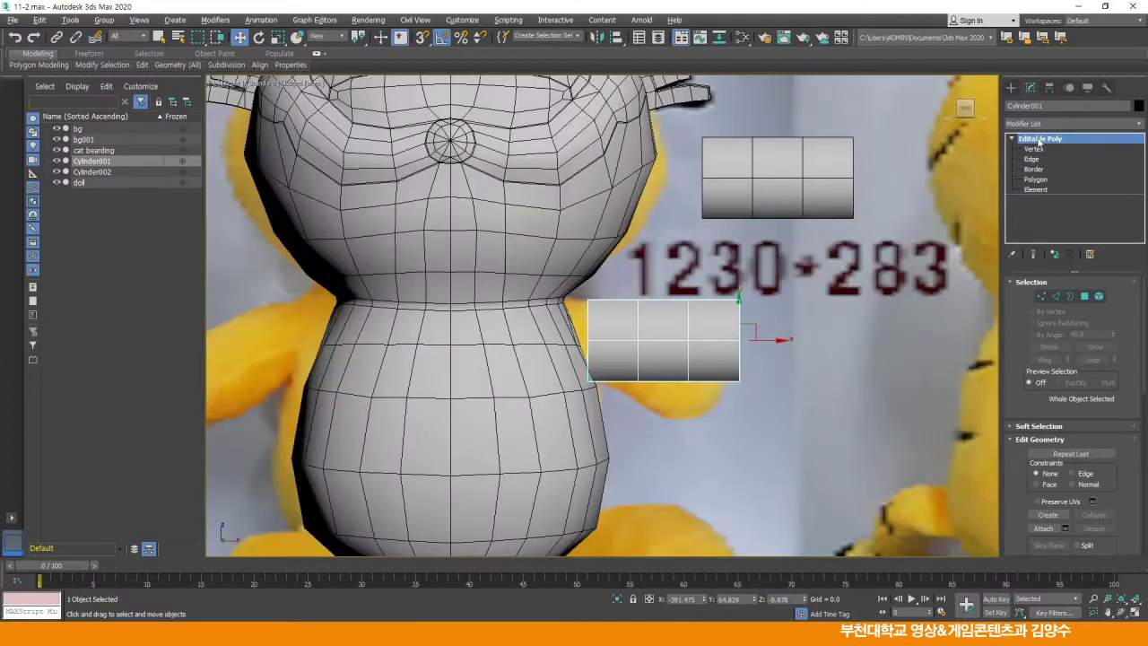
left_click(1051, 88)
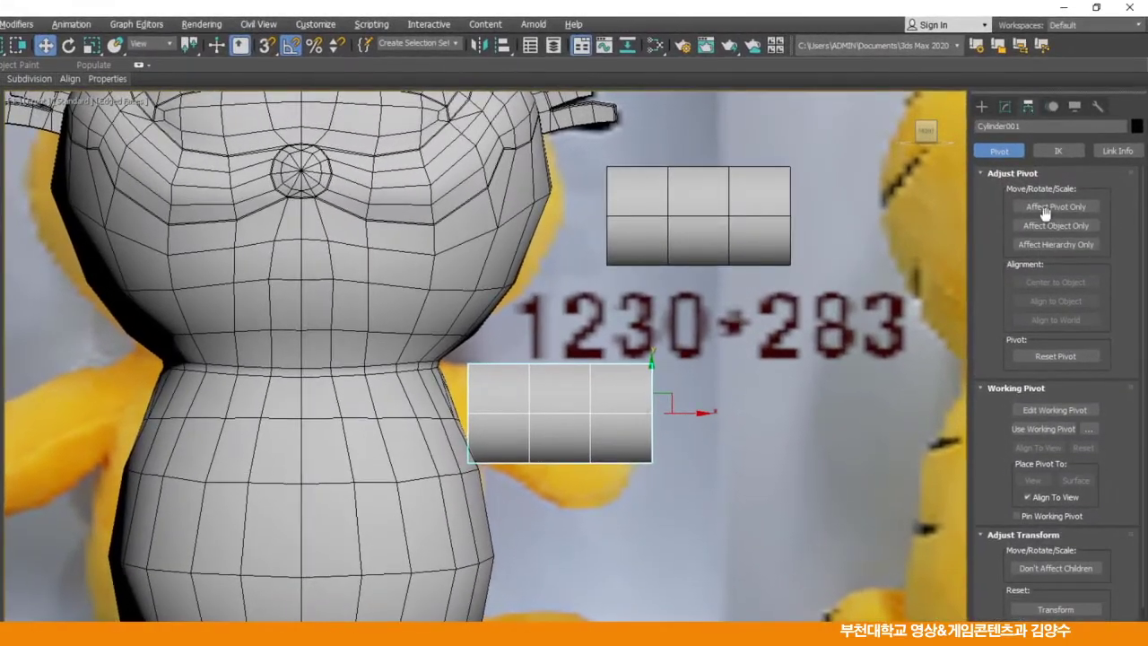
left_click(1045, 209)
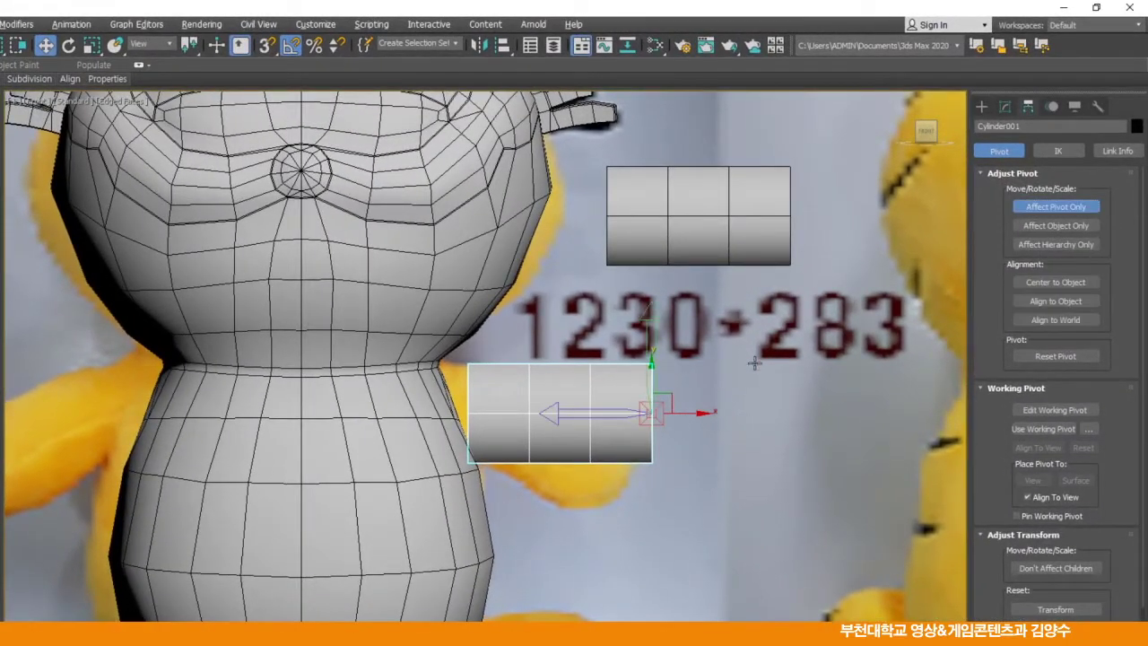
left_click_drag(595, 412, 509, 412)
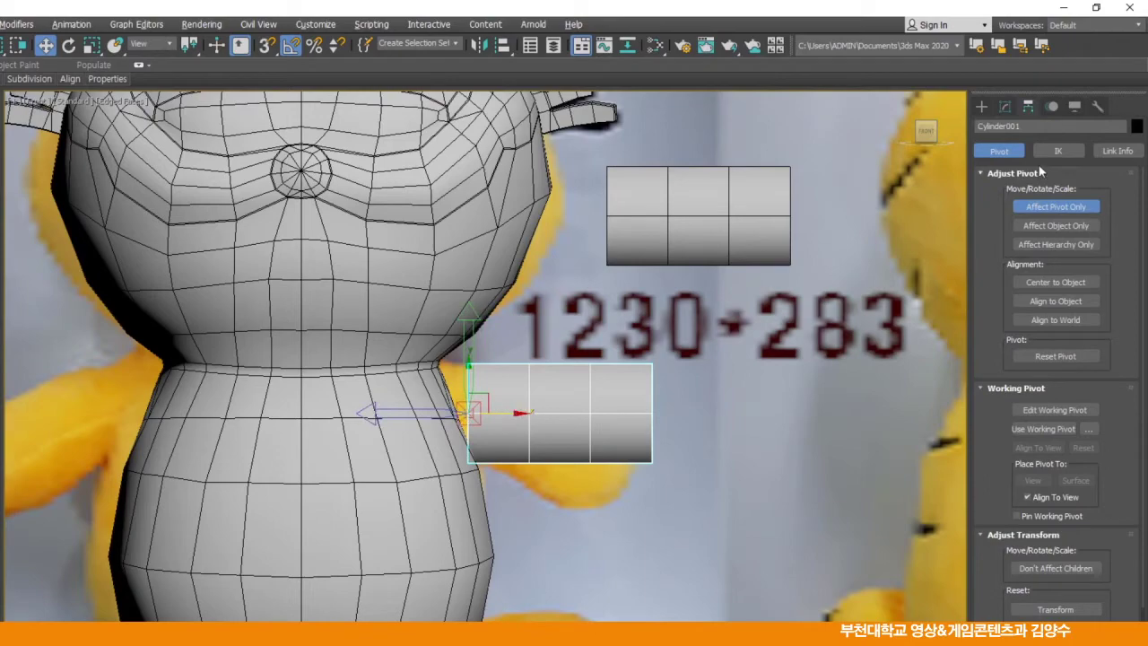
left_click(1005, 107)
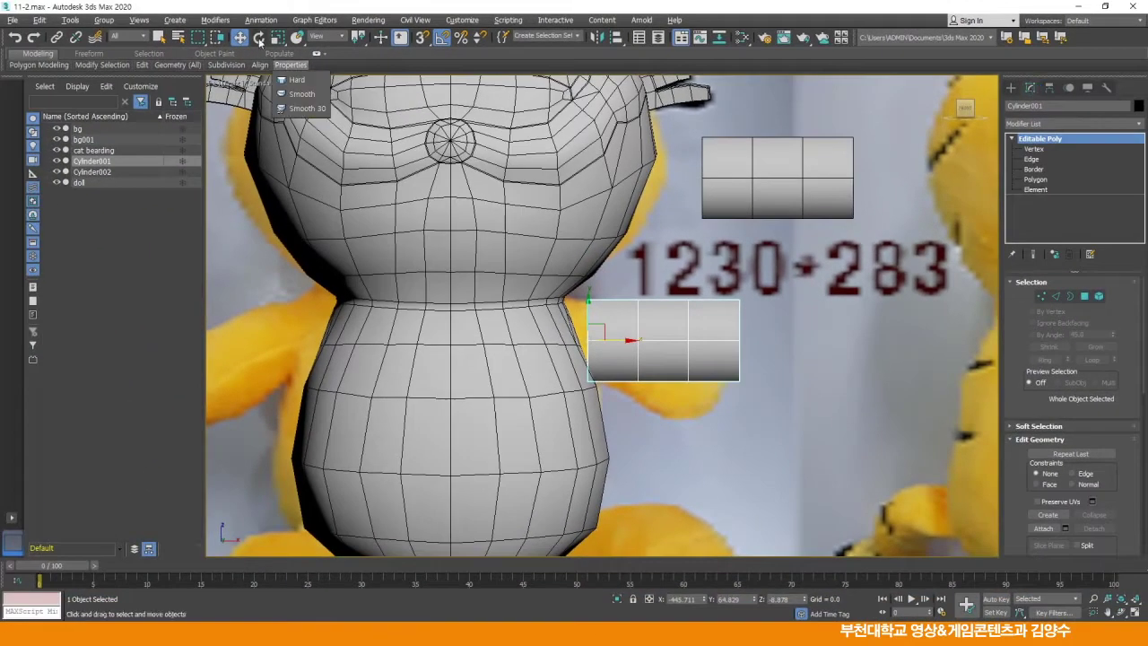
Rotate the arm cylinder about 25° downward in the front view and 25° toward the doll's front in the left view
key("e")
left_click_drag(617, 318, 621, 336)
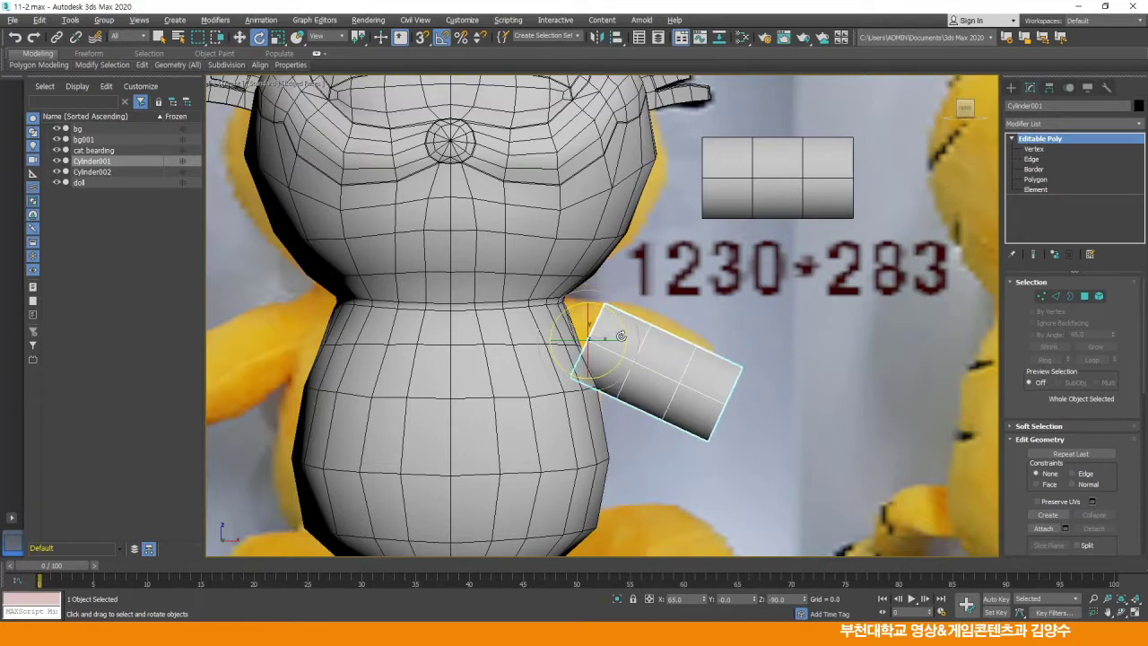
key("alt+w")
middle_click(450, 421)
key("alt+w")
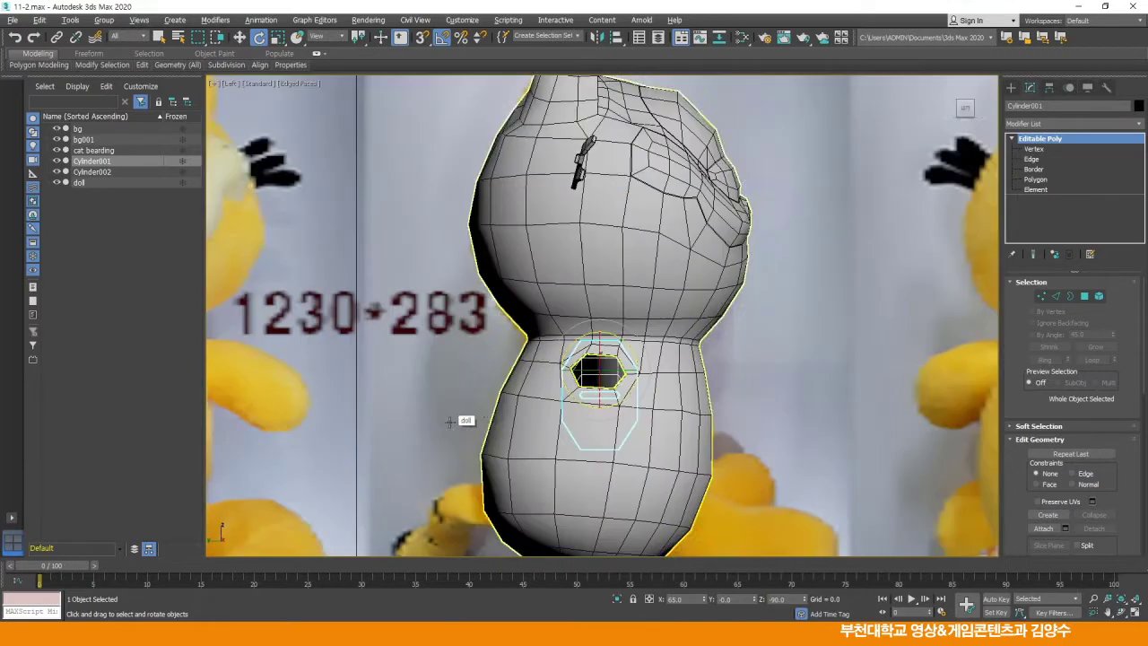
middle_click_drag(589, 399, 586, 377)
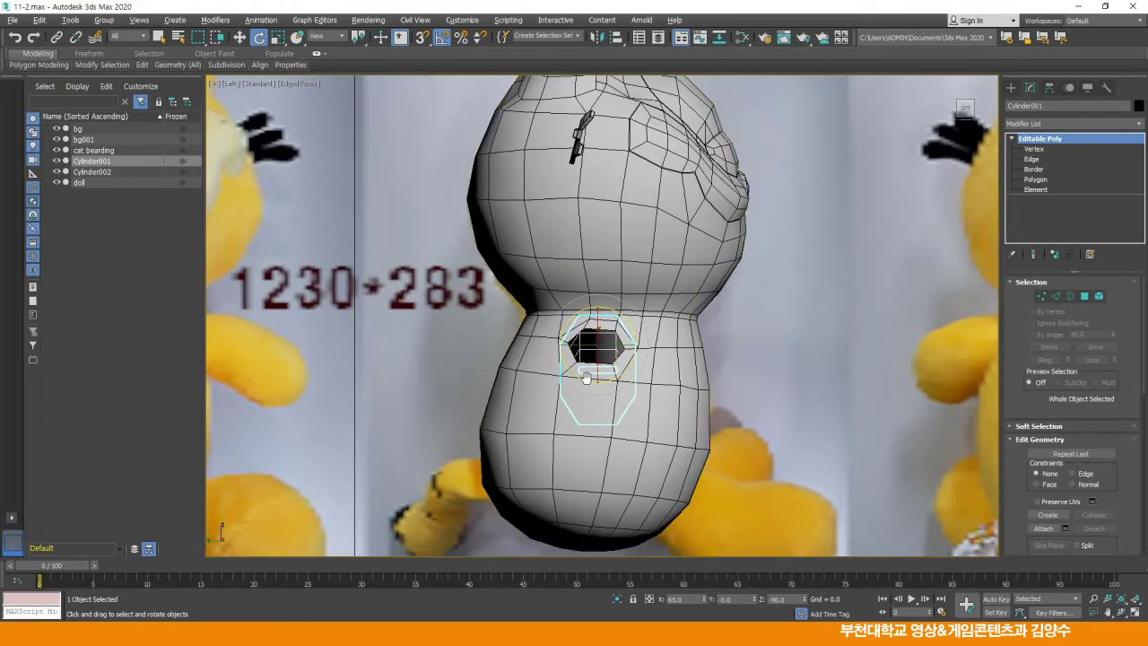
key("F3")
left_click_drag(583, 364, 569, 343)
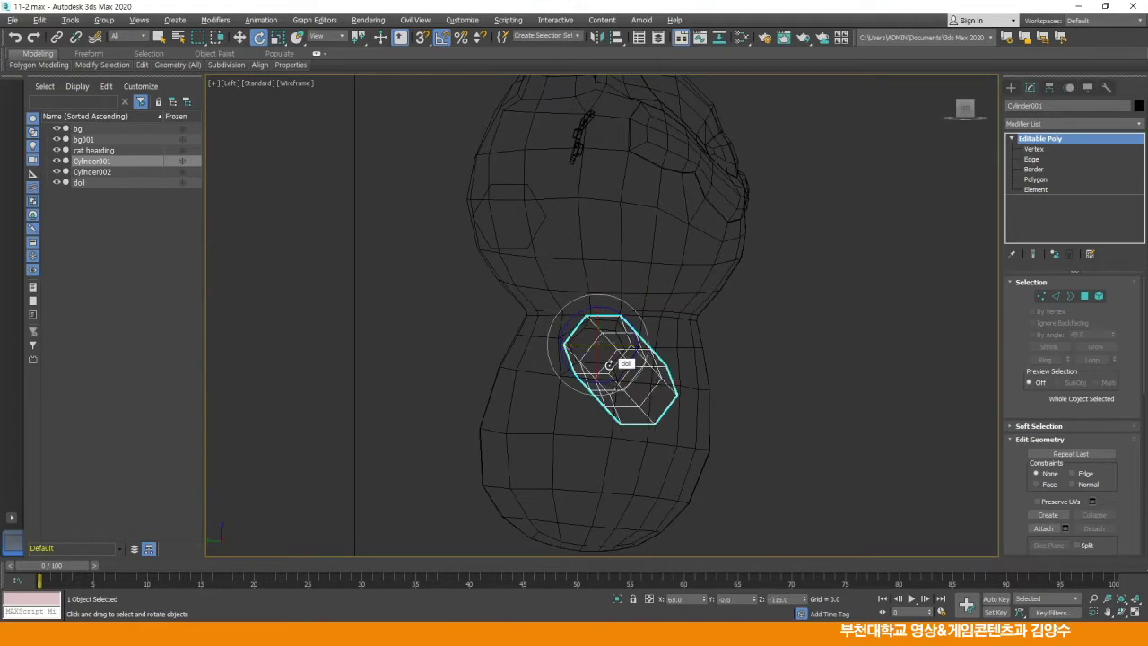
key("F3")
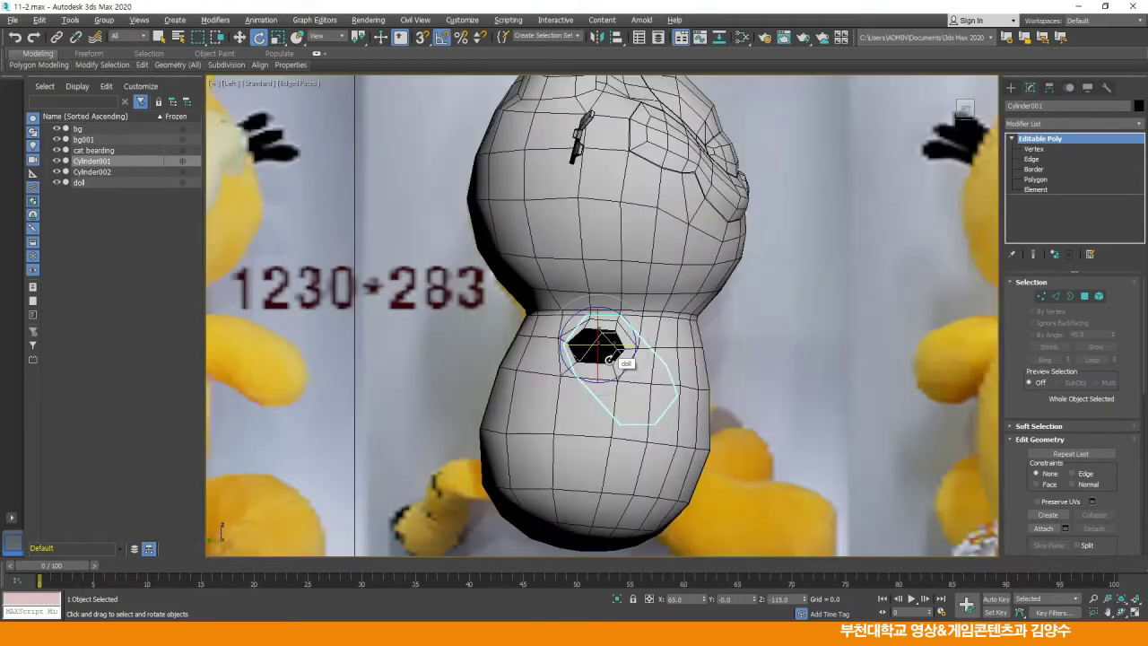
left_click(239, 36)
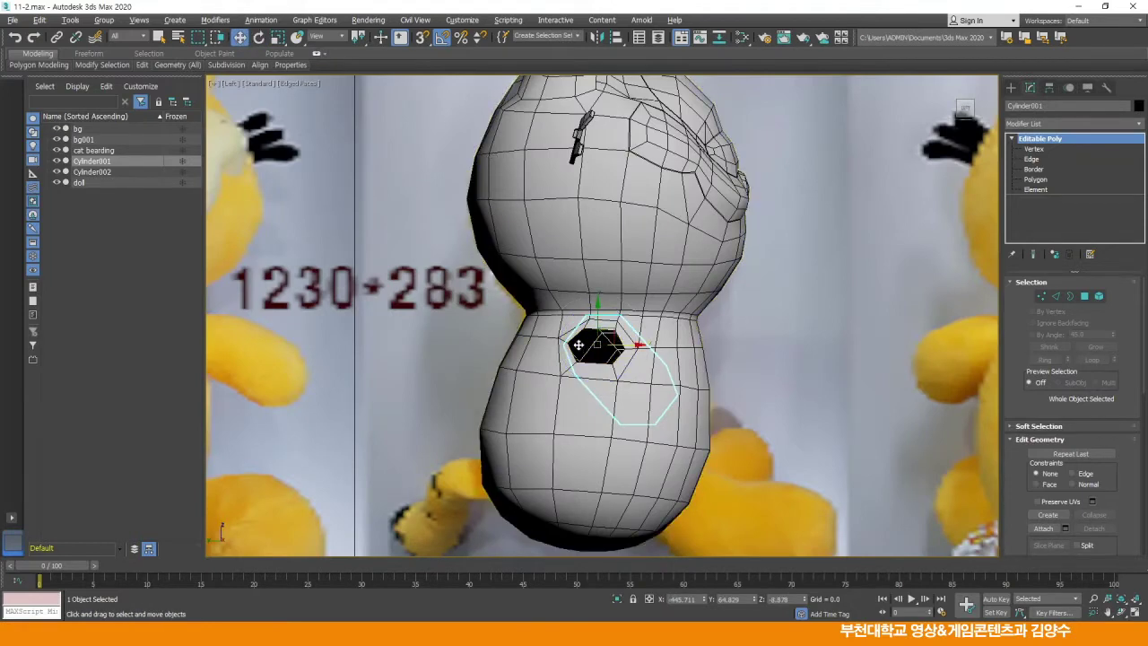
key("alt+w")
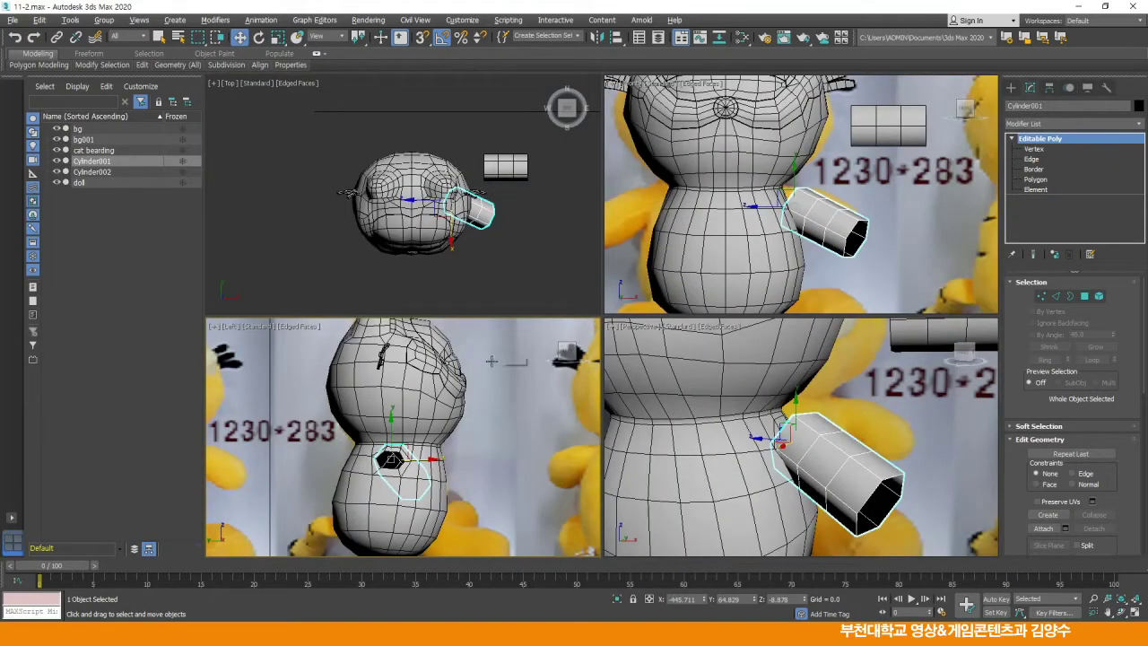
Scale the inner-end vertices of the instanced arm clone narrower vertically in the front view
left_click(514, 255)
scroll(505, 244, "down", 2)
middle_click_drag(505, 243, 471, 245)
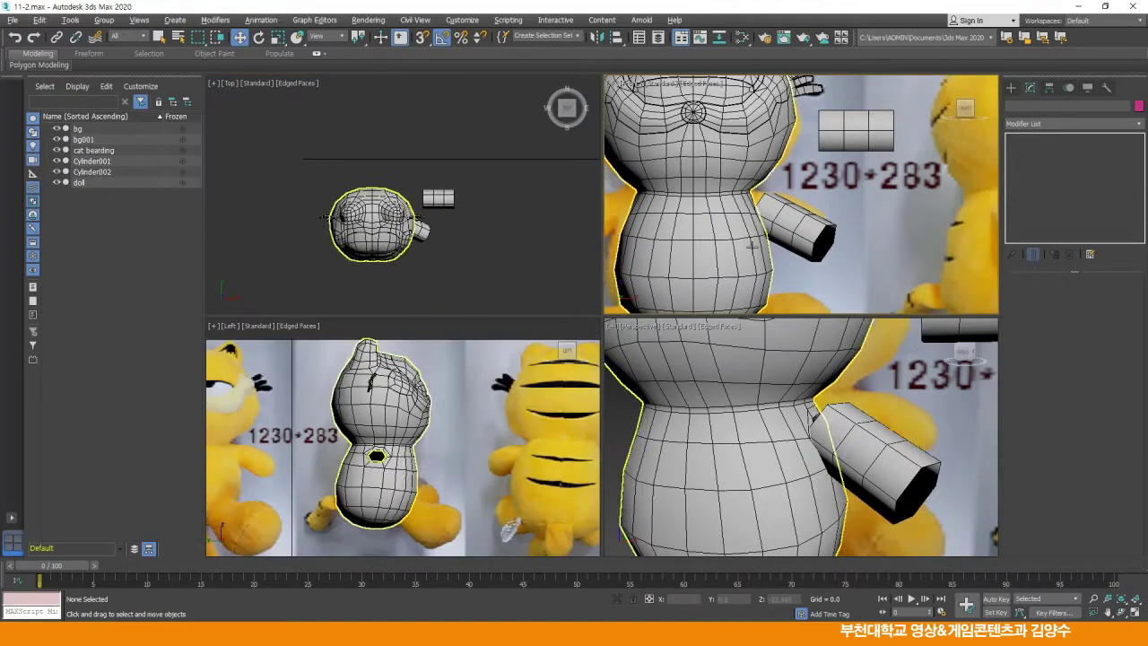
left_click(854, 138)
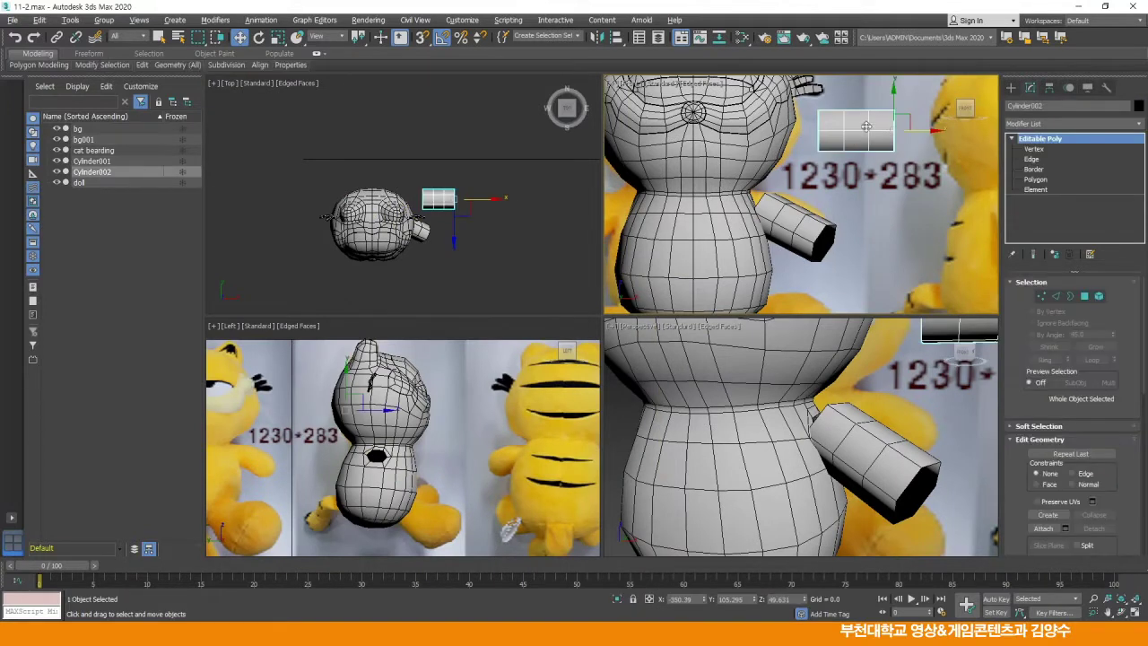
left_click(1033, 149)
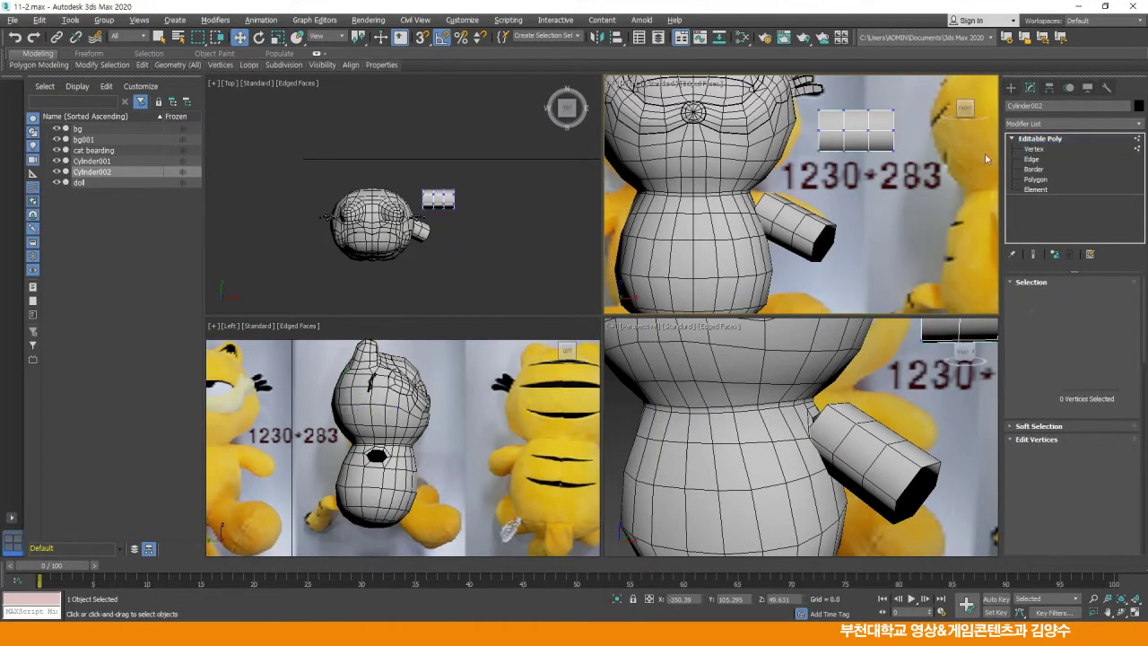
scroll(853, 162, "up", 3)
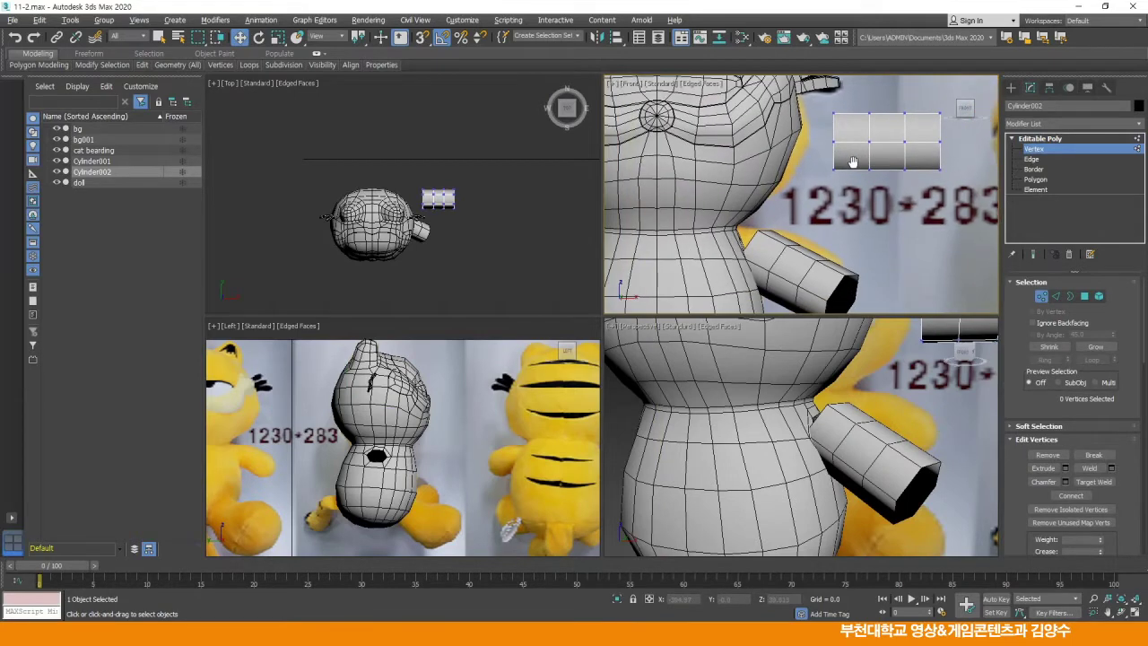
key("alt+w")
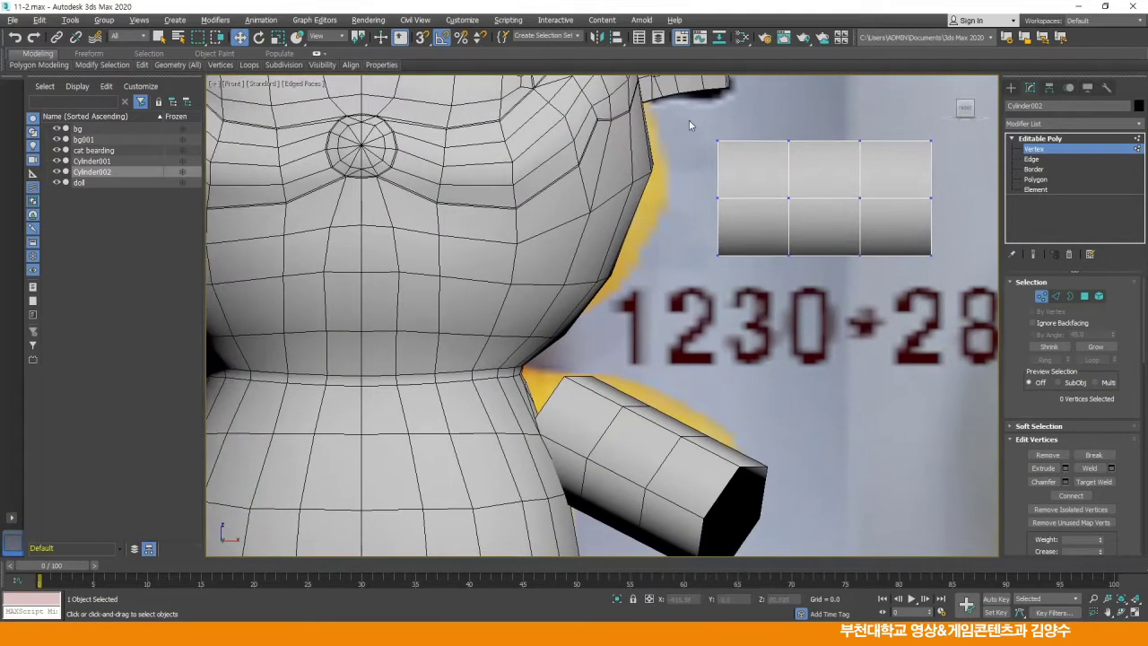
left_click_drag(740, 290, 739, 285)
key("r")
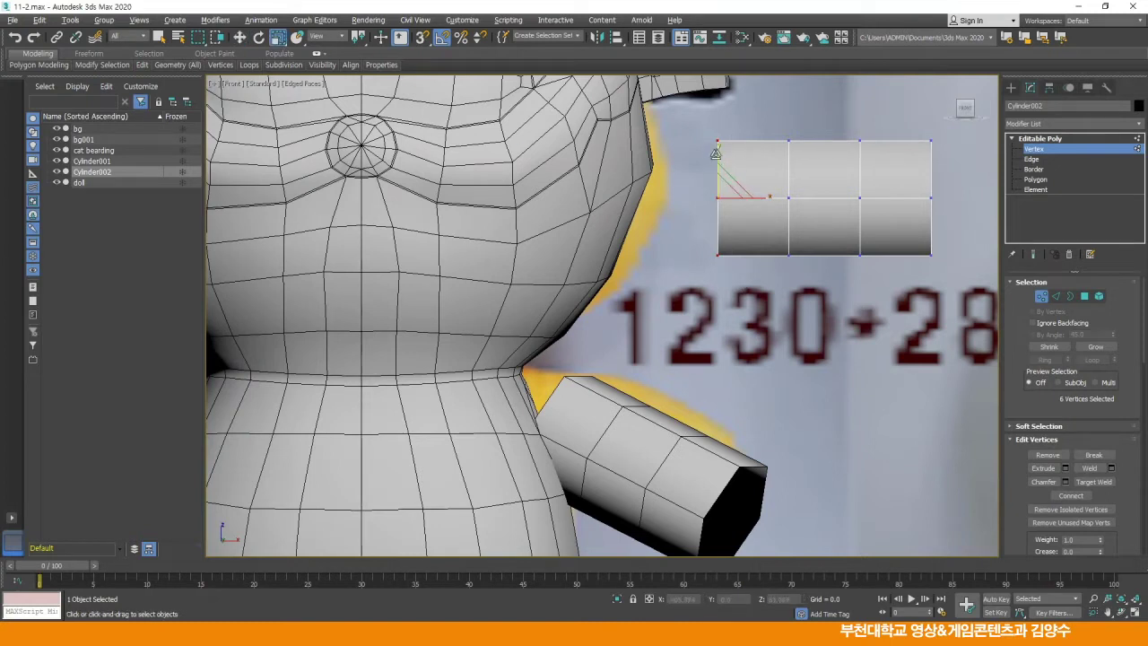
left_click_drag(718, 148, 718, 175)
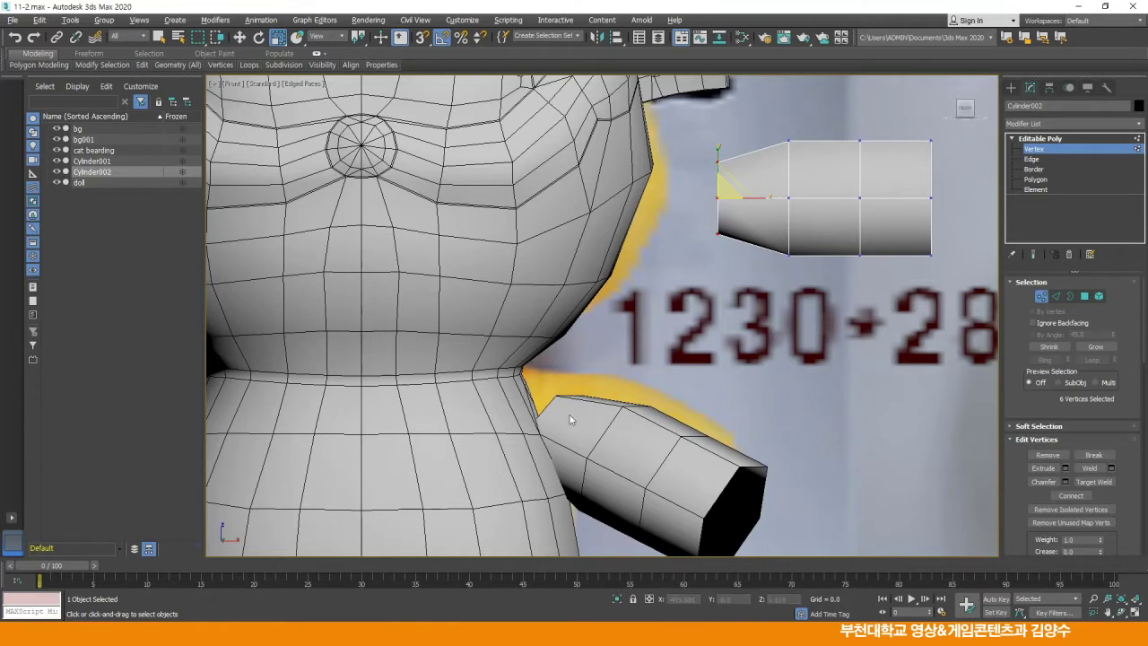
Scale the clone's second vertex ring from the inner end vertically to about 84% in the front view
middle_click_drag(564, 444, 558, 411)
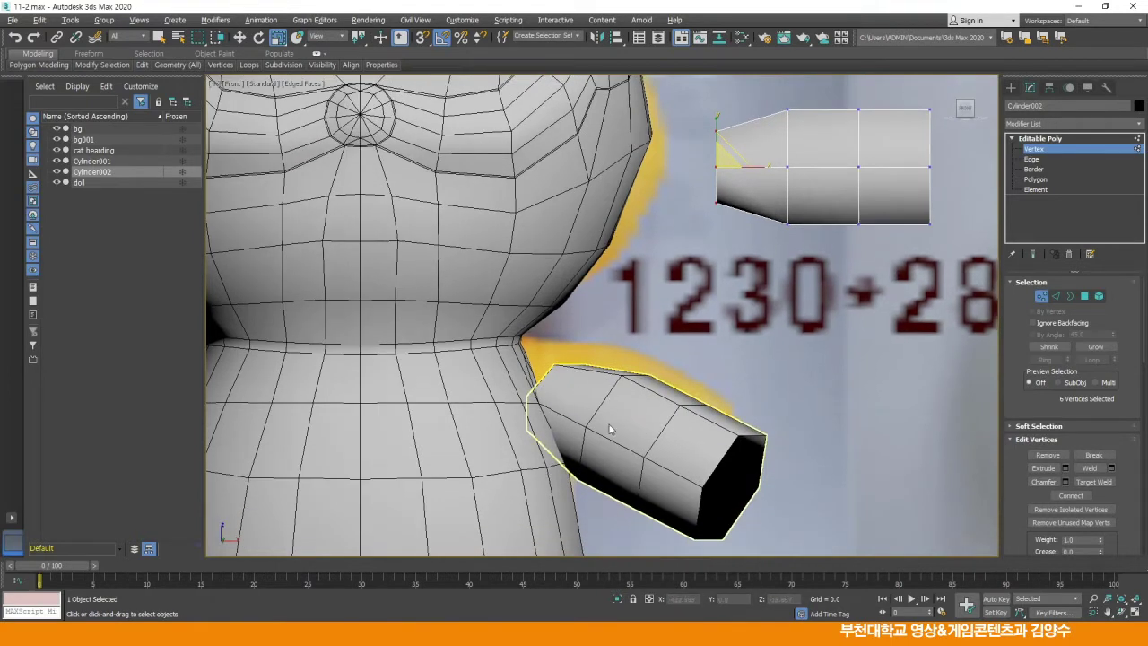
scroll(636, 381, "down", 4)
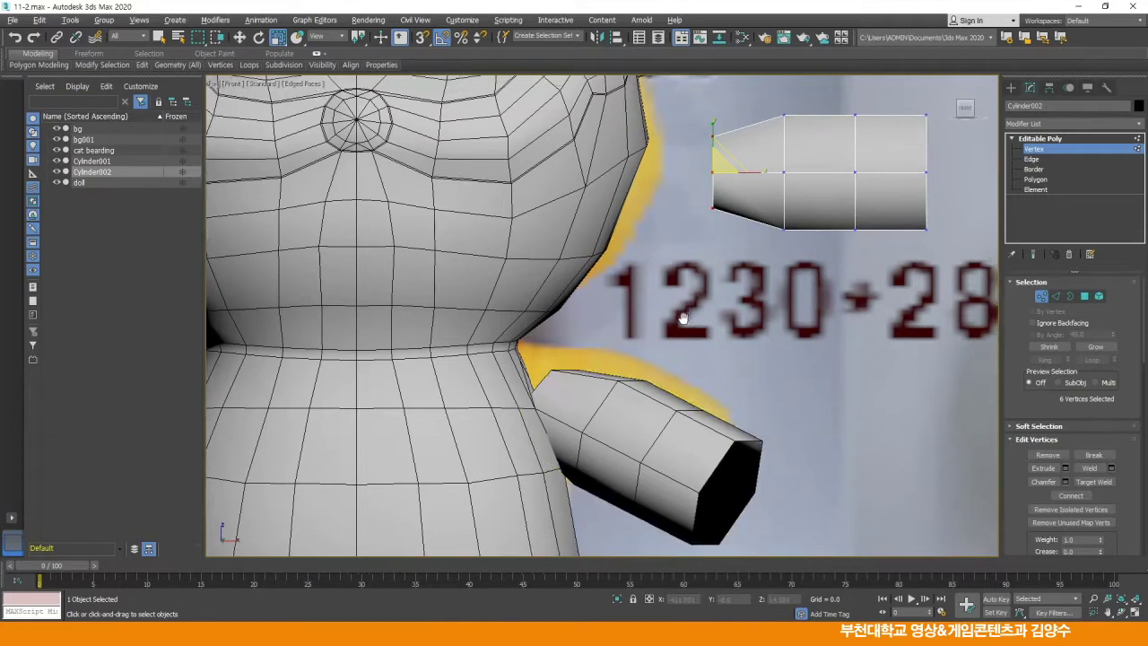
left_click_drag(721, 181, 746, 303)
left_click_drag(728, 204, 728, 213)
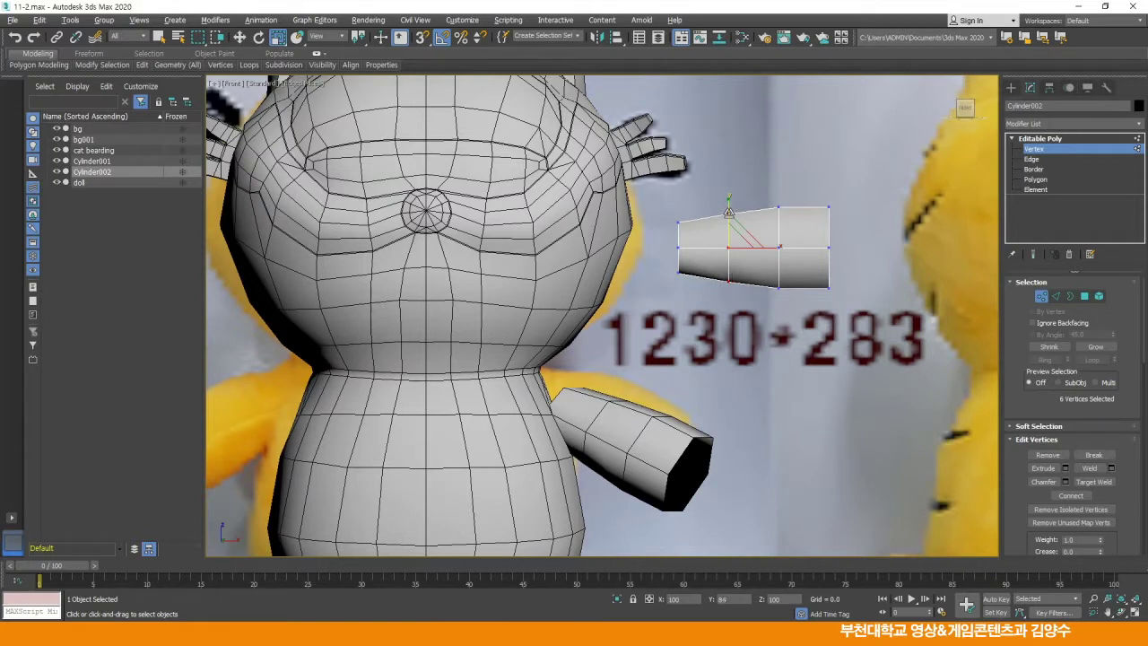
Slightly narrow the clone's two outer vertex rings in the front view, and fine-tune the height of the second and inner-end rings
left_click_drag(822, 188, 764, 201)
left_click_drag(792, 313, 792, 313)
left_click_drag(779, 205, 778, 205)
left_click_drag(714, 193, 742, 301)
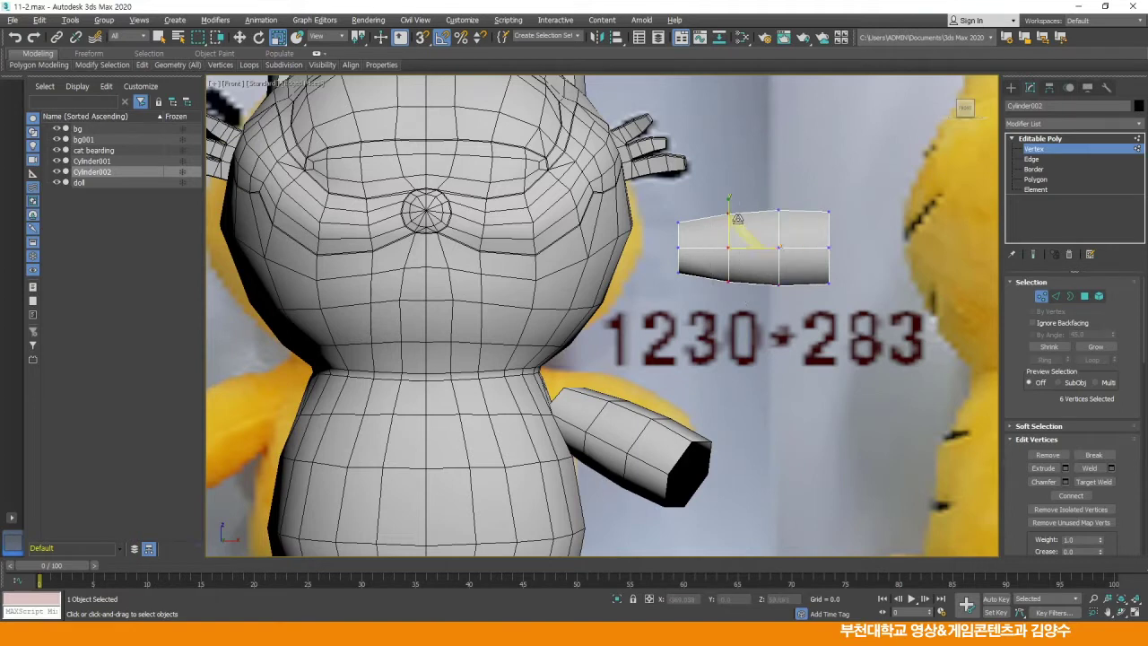
left_click_drag(727, 201, 727, 202)
left_click_drag(697, 294, 697, 295)
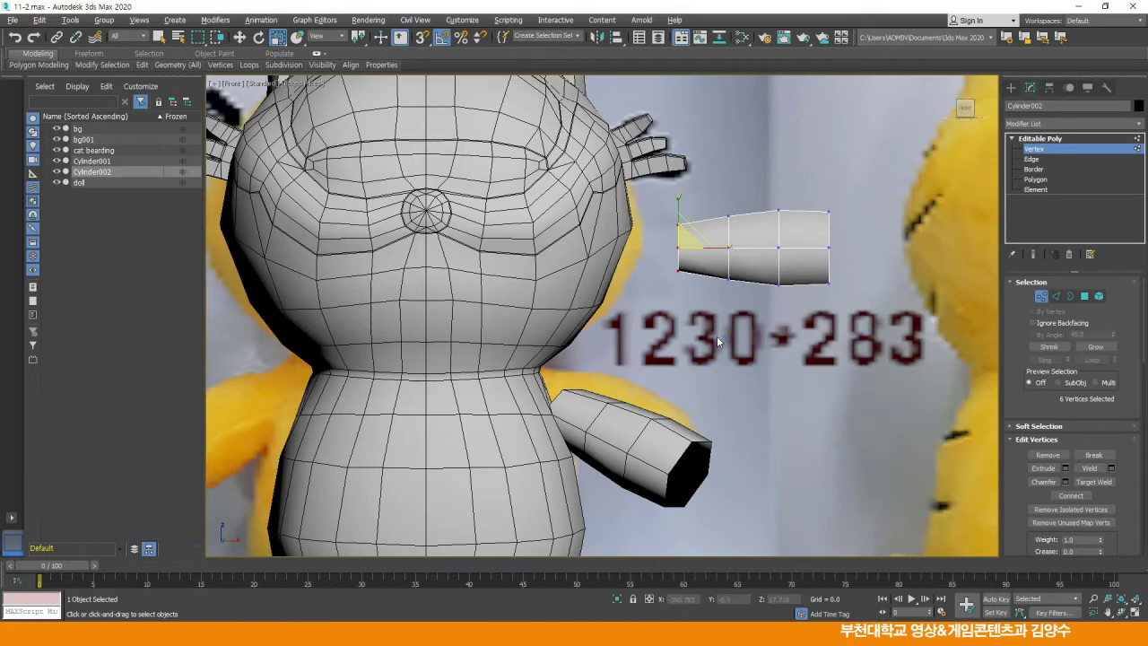
Taper the clone's depth in the top view by scaling the inner-end vertex ring narrower and the second ring slightly narrower
key("alt+w")
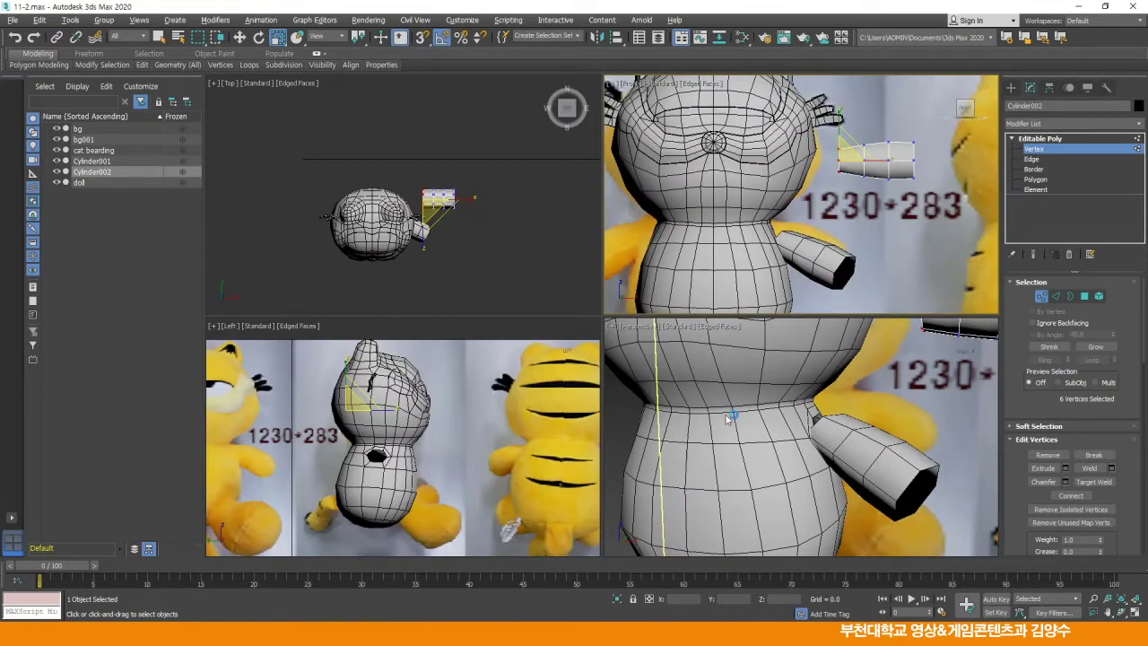
middle_click(762, 436)
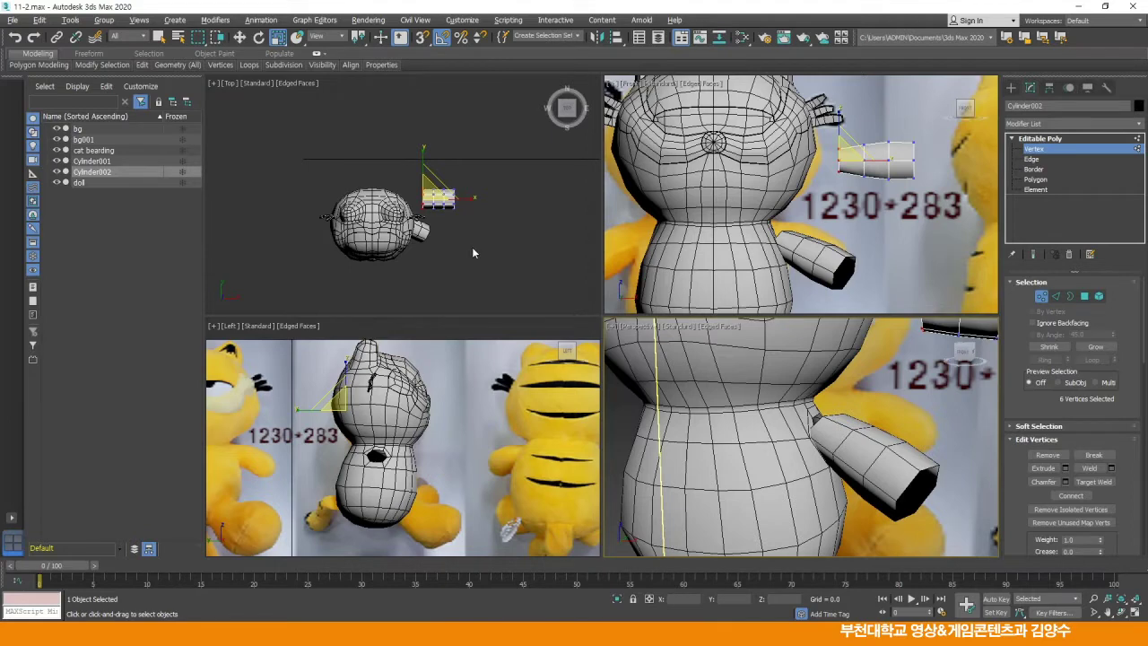
key("alt+w")
scroll(546, 289, "up", 6)
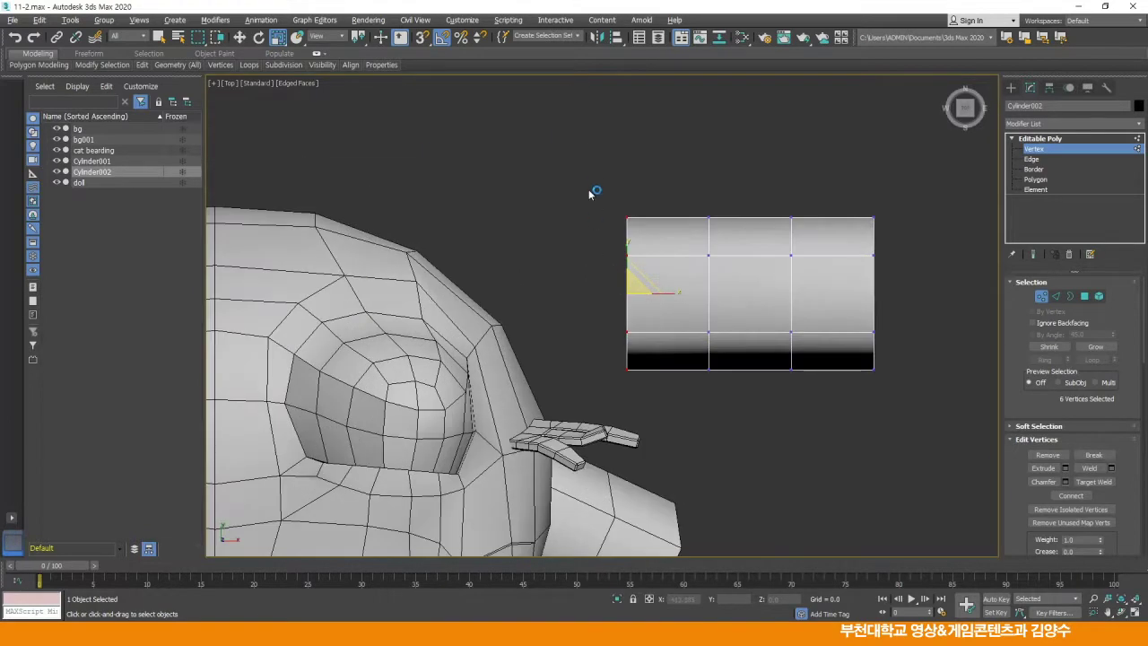
left_click_drag(647, 371, 645, 359)
left_click_drag(627, 244, 627, 265)
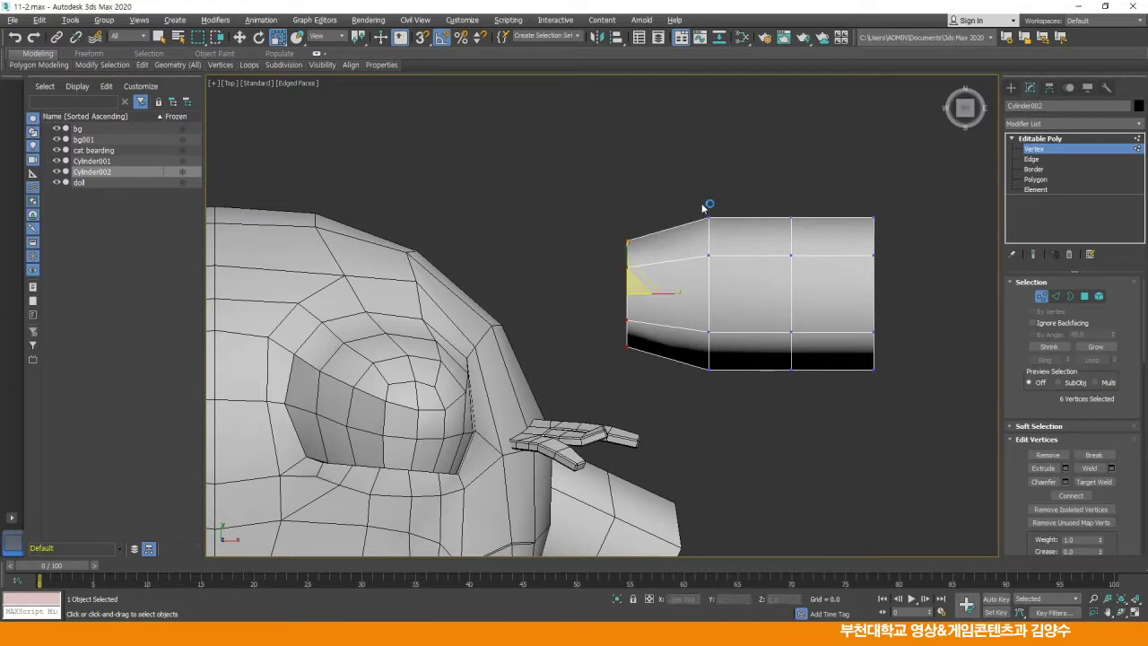
left_click_drag(716, 353, 715, 396)
left_click_drag(710, 245, 709, 254)
Narrow the clone's outer-end ring and further narrow its inner-end ring in the top view, then leave vertex editing
left_click_drag(879, 251, 888, 381)
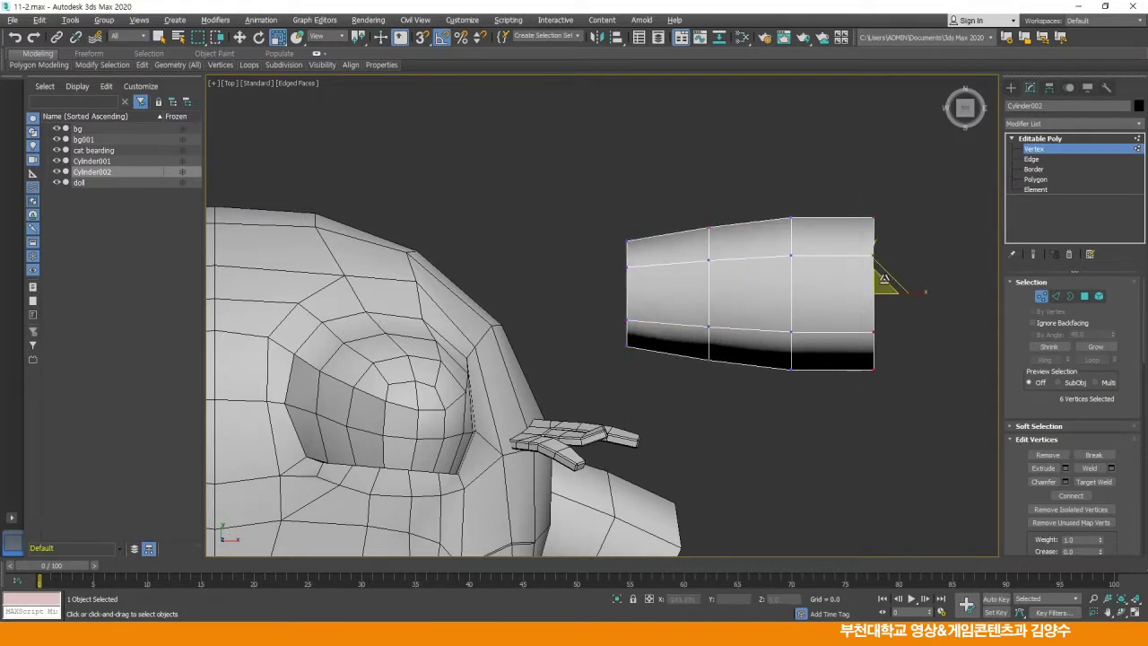
left_click_drag(875, 245, 875, 255)
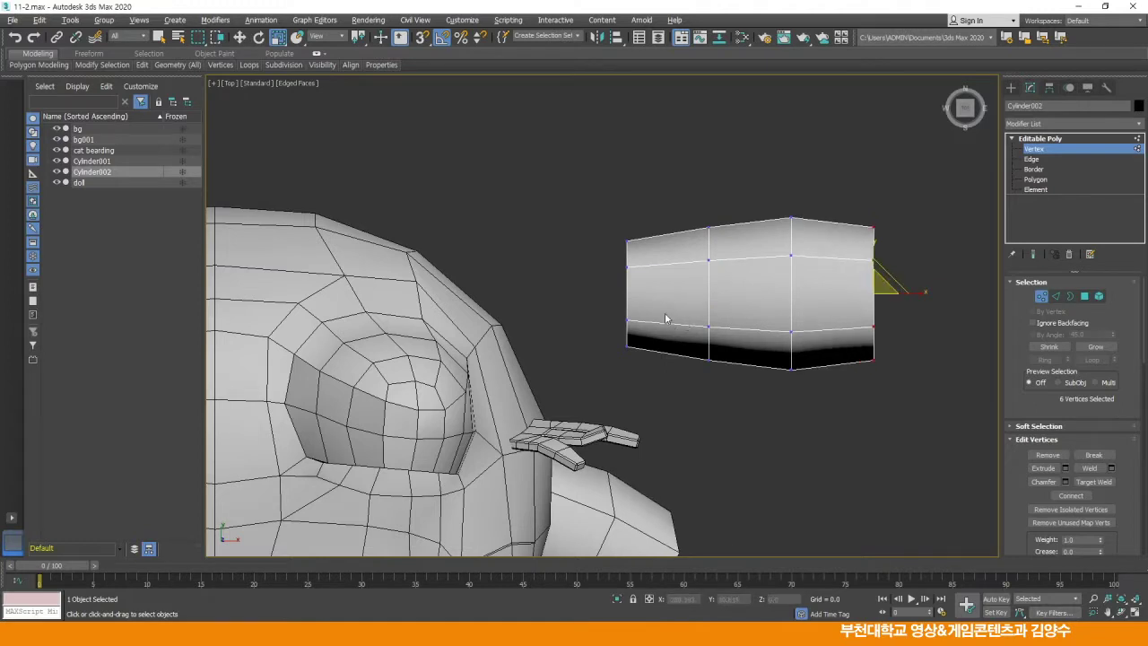
left_click_drag(624, 262, 647, 361)
left_click_drag(627, 245, 627, 254)
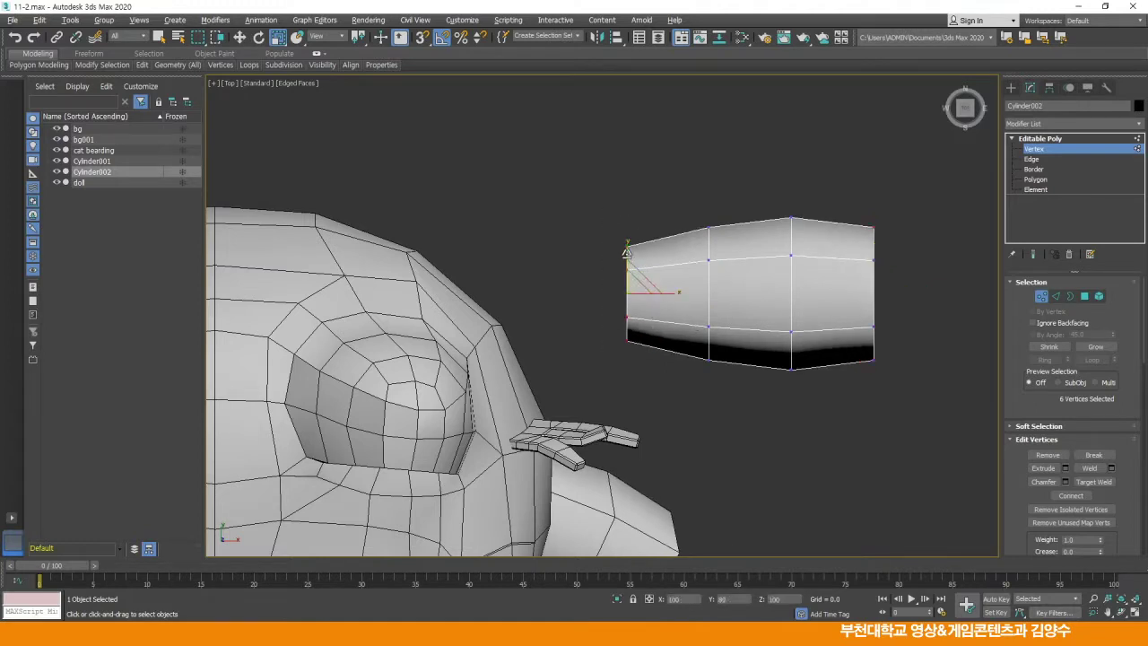
left_click(677, 186)
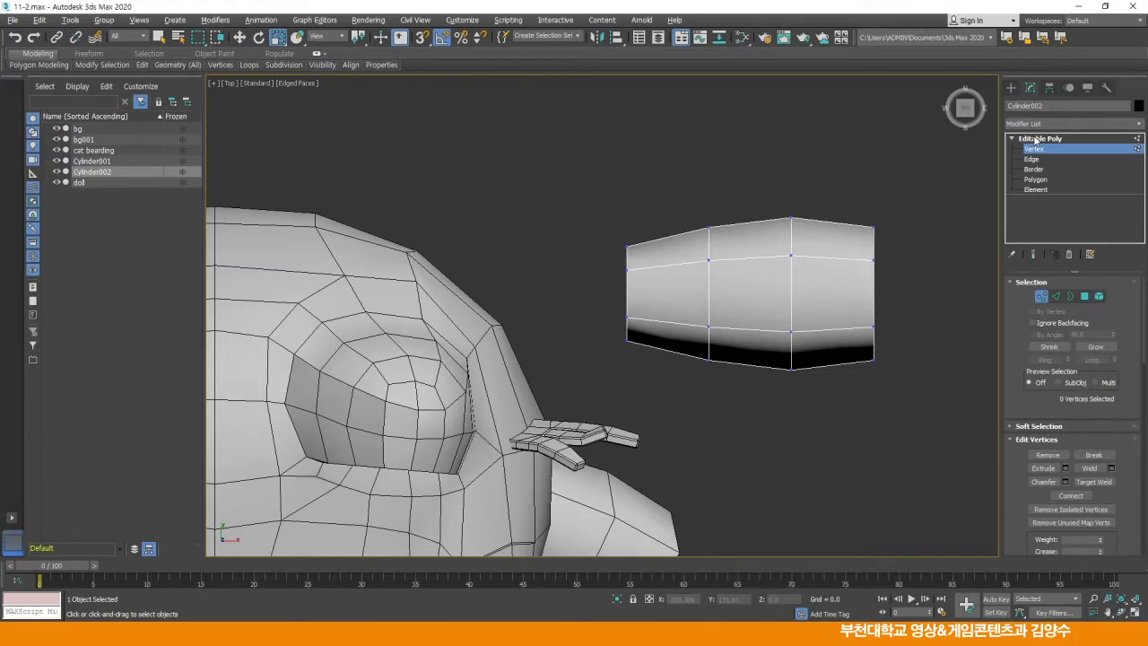
left_click(1038, 139)
middle_click_drag(777, 281, 728, 268)
left_click(240, 38)
middle_click_drag(600, 239, 565, 221)
key("alt+w")
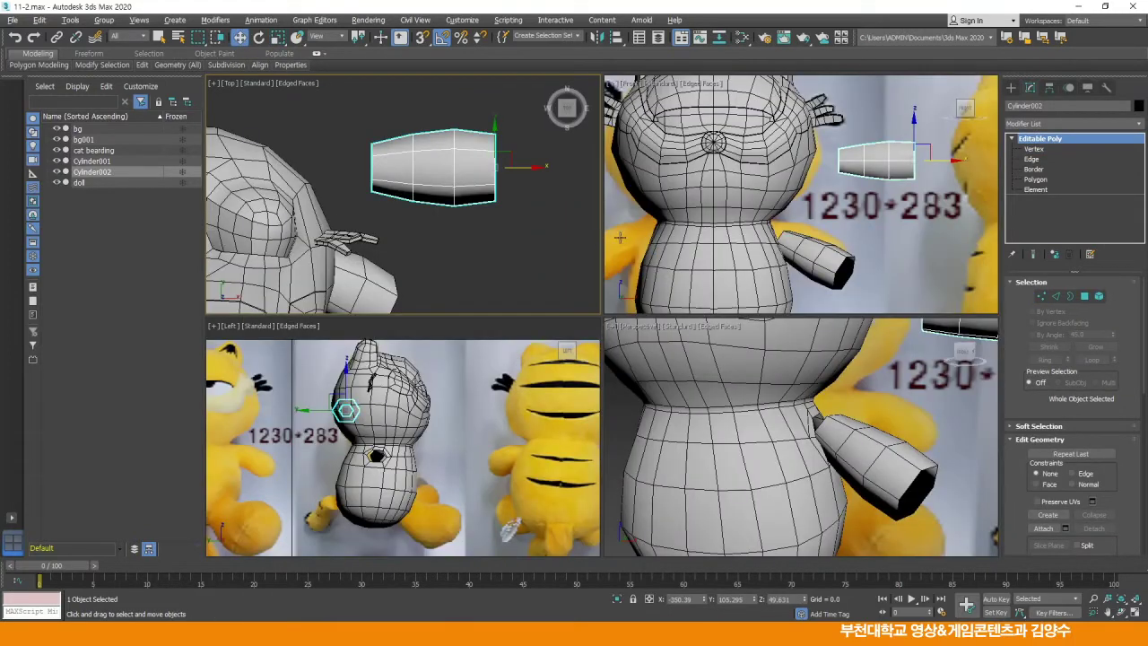
Bridge the upper and lower edges of the clone's open outer end with 2 segments
key("alt+w")
middle_click_drag(767, 285, 780, 260)
scroll(686, 320, "down", 5)
scroll(781, 260, "up", 3)
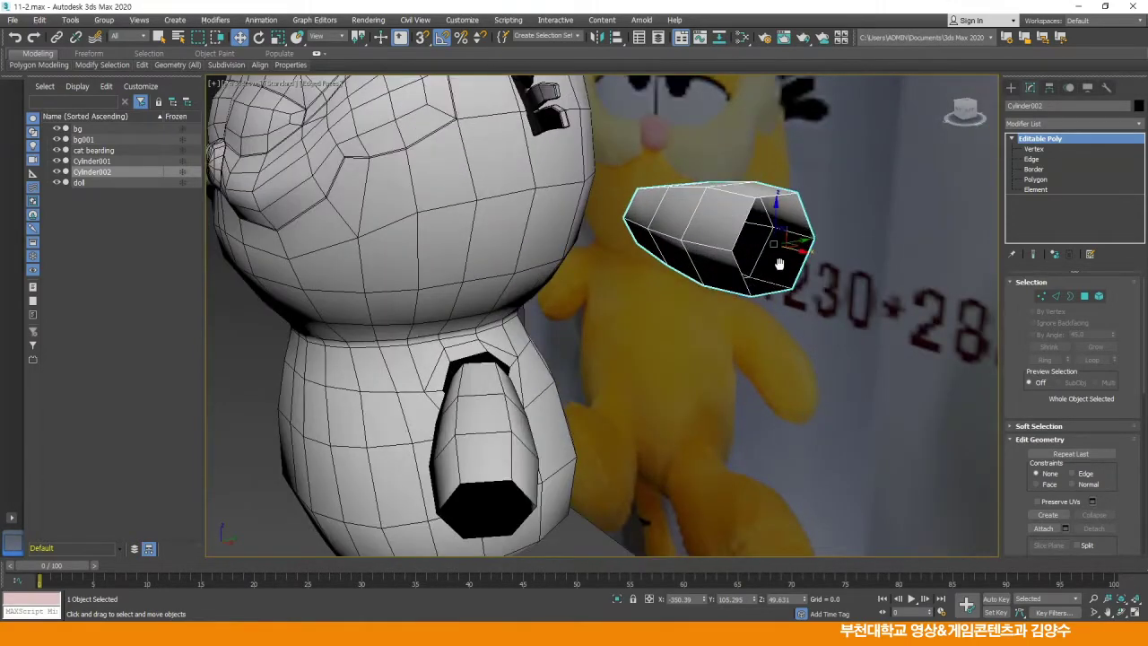
left_click(1031, 158)
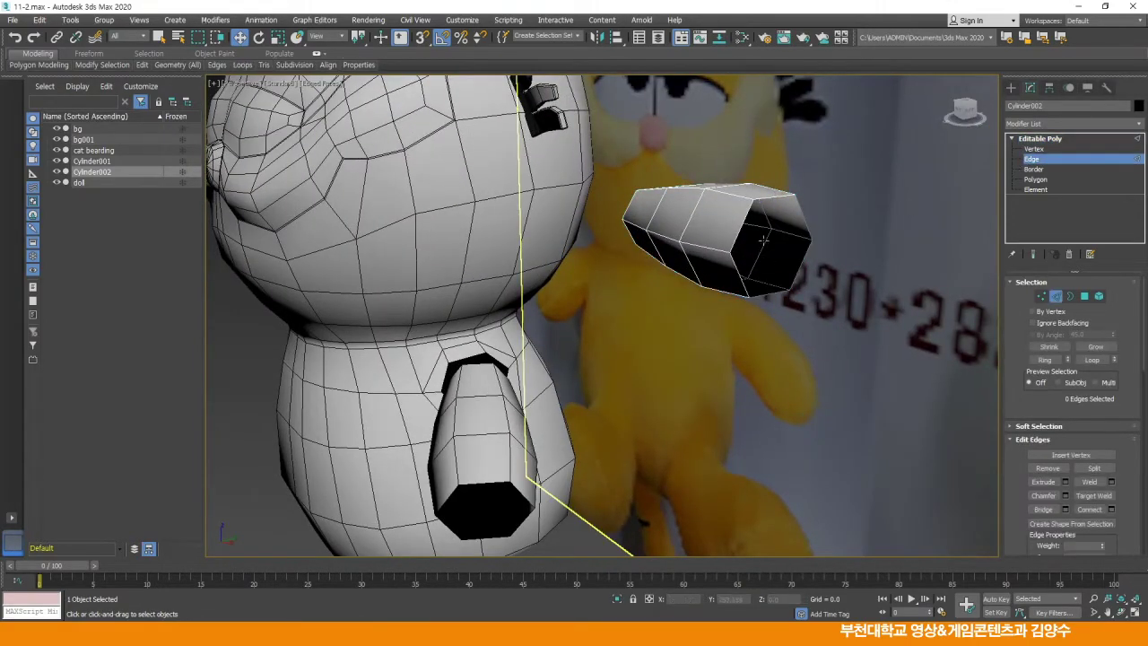
left_click(774, 196)
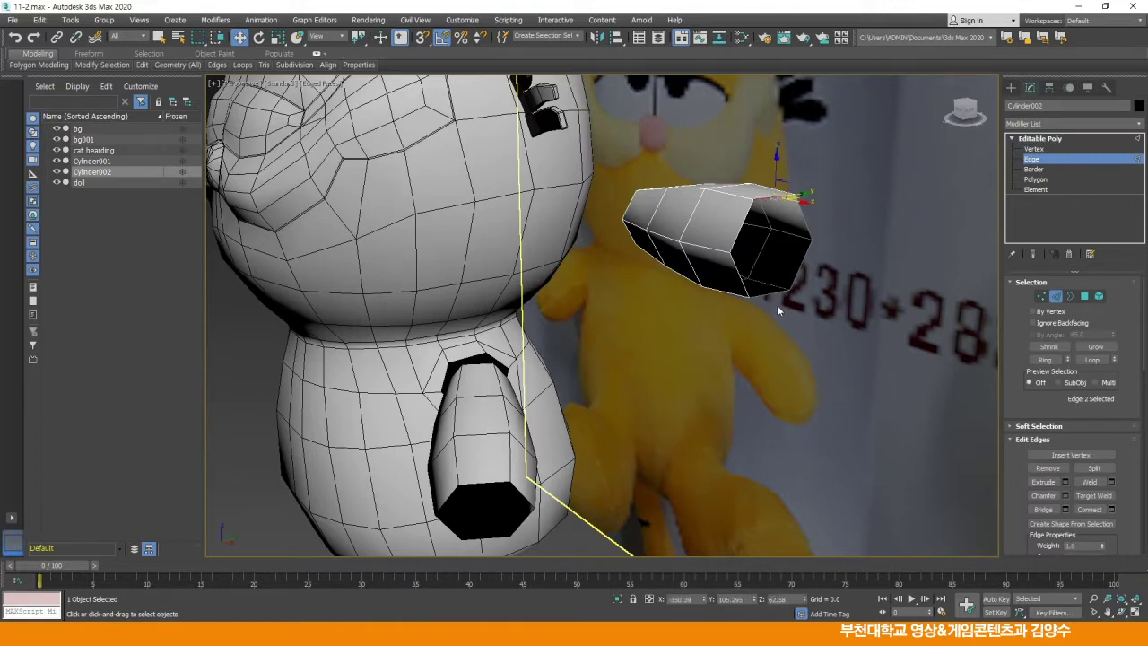
scroll(777, 305, "up", 2)
left_click(757, 287, "ctrl")
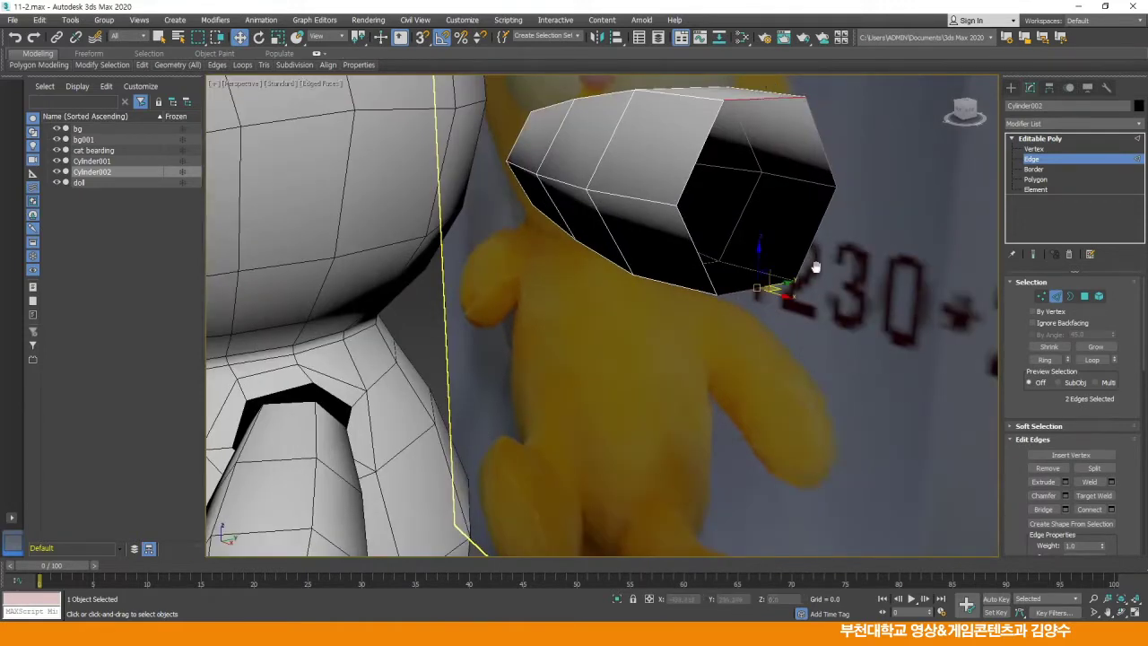
middle_click_drag(799, 260, 809, 307)
left_click_drag(1014, 391, 1011, 291)
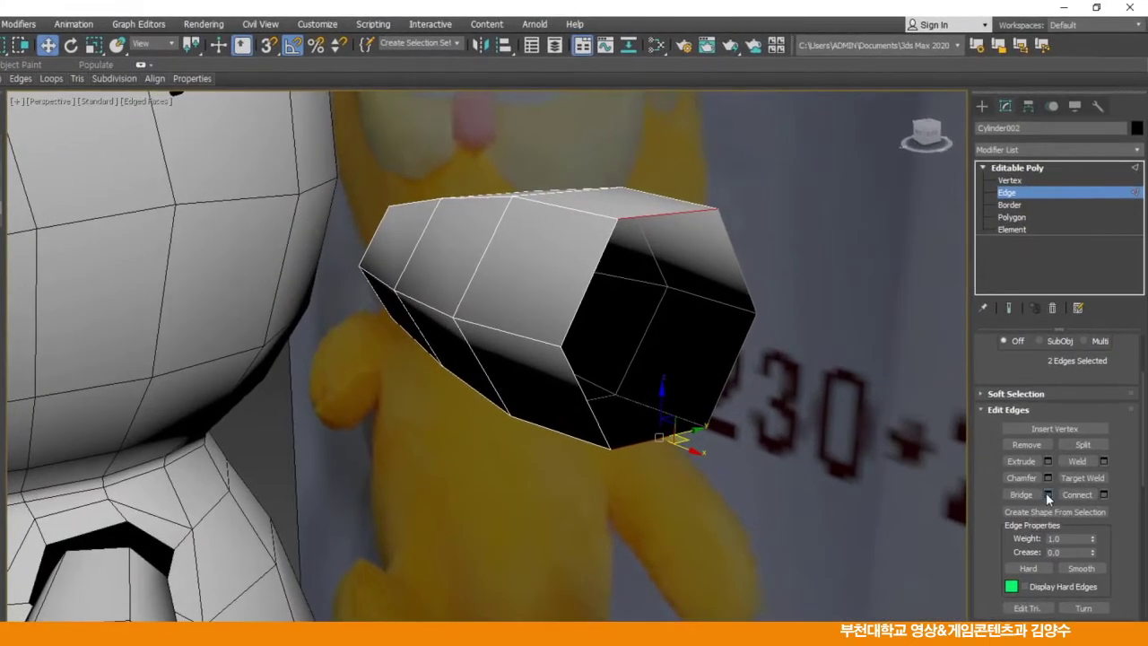
left_click(1046, 492)
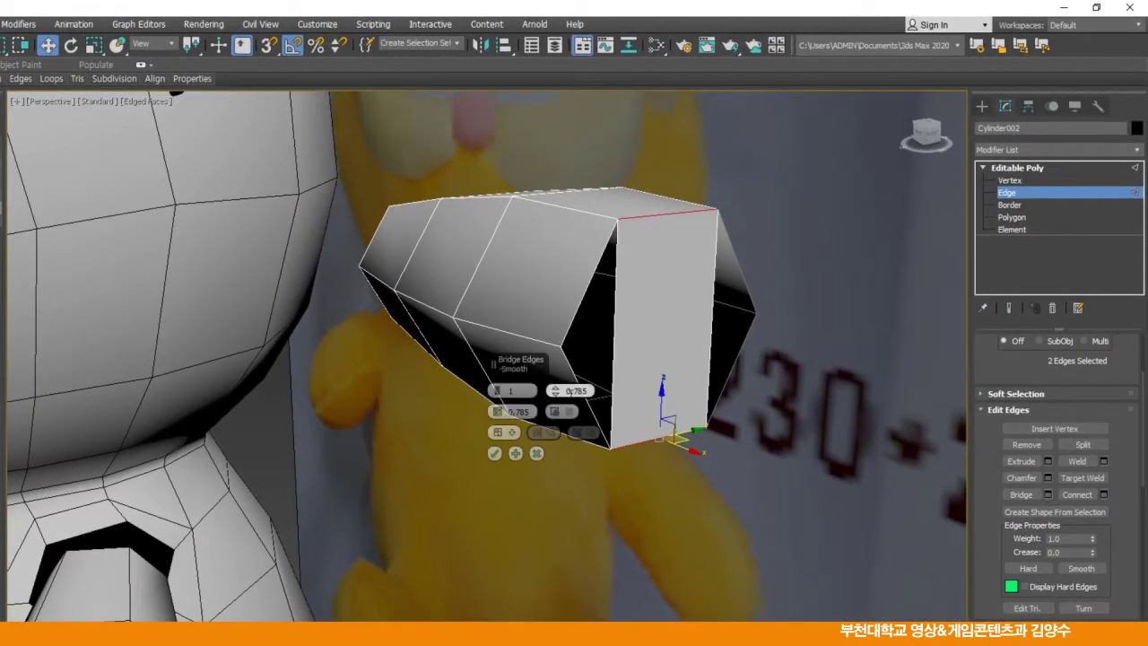
left_click_drag(499, 392, 506, 393)
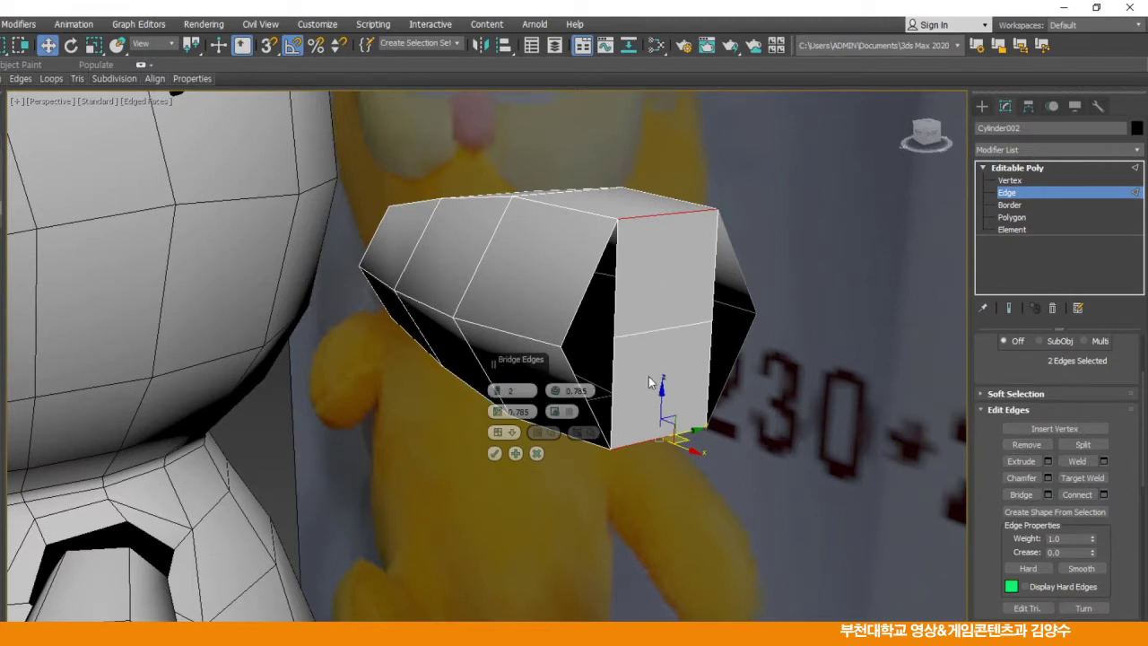
left_click(494, 453)
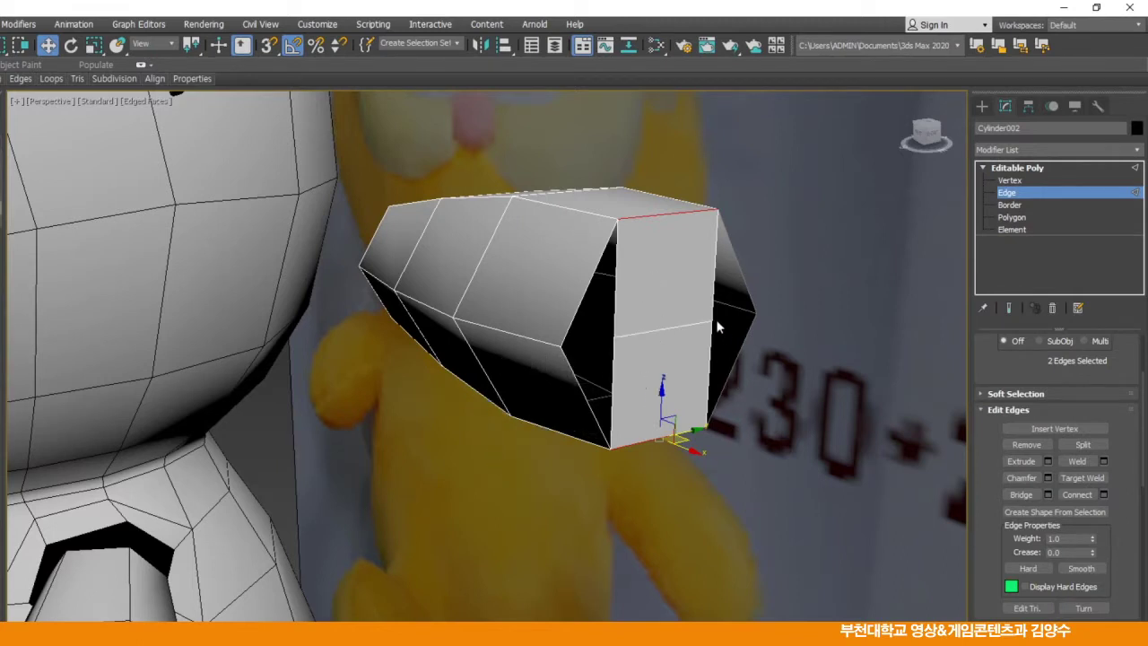
Move the middle edge of the new bridge outward along the arm's length to round the hand end
left_click(664, 332)
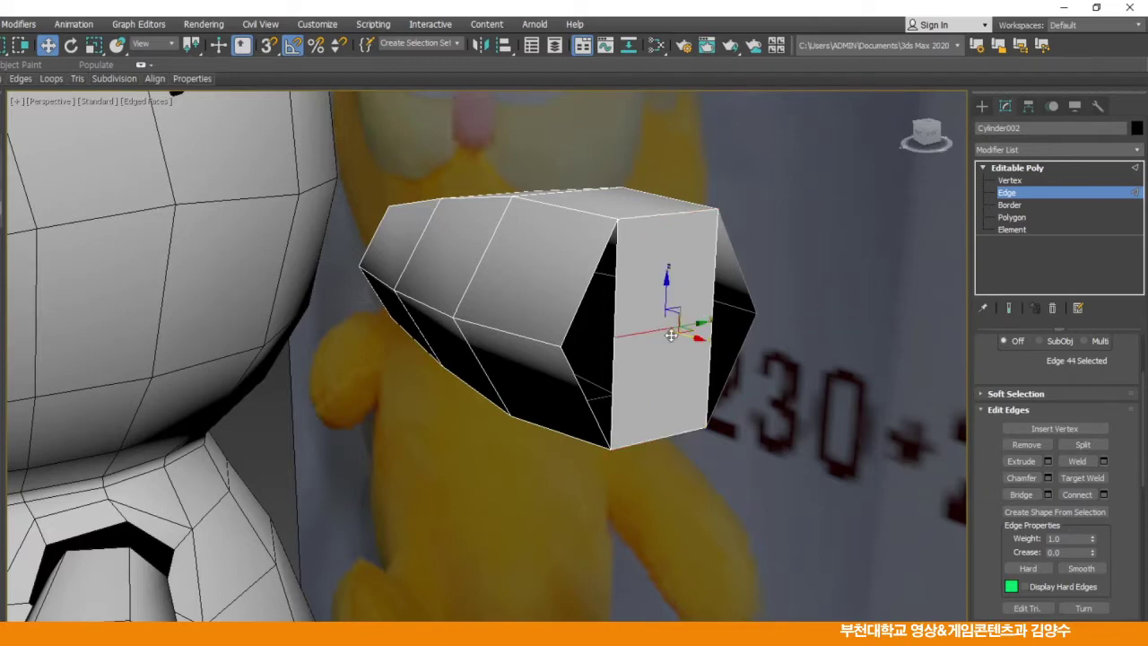
middle_click_drag(662, 373, 700, 385, "alt")
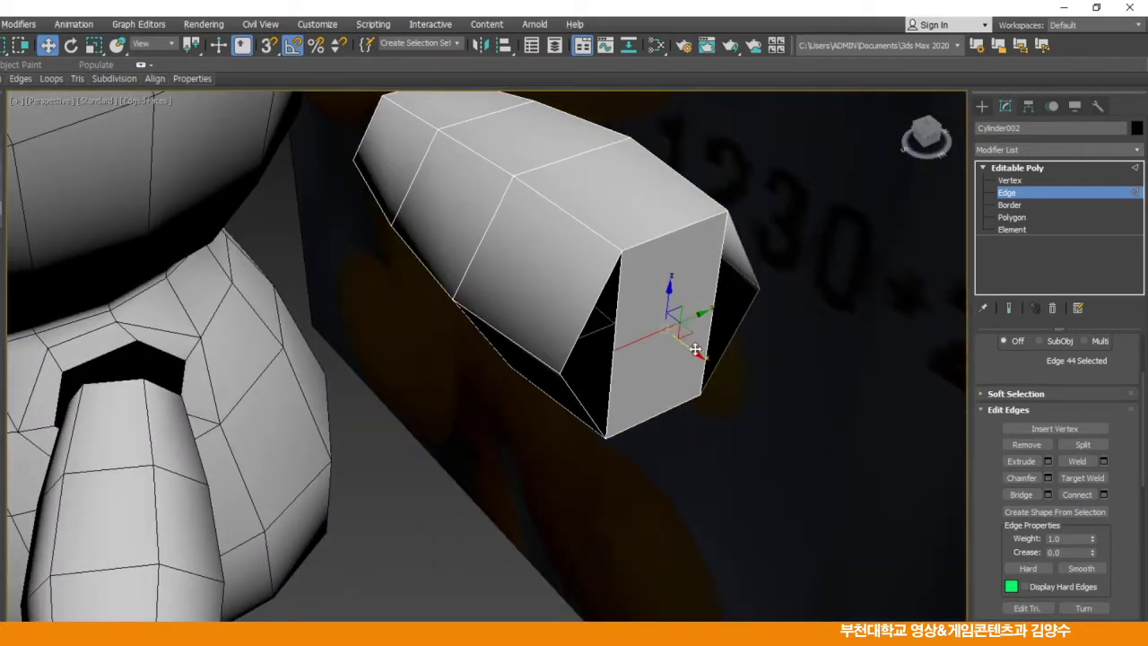
left_click_drag(695, 353, 725, 384)
key("alt+w")
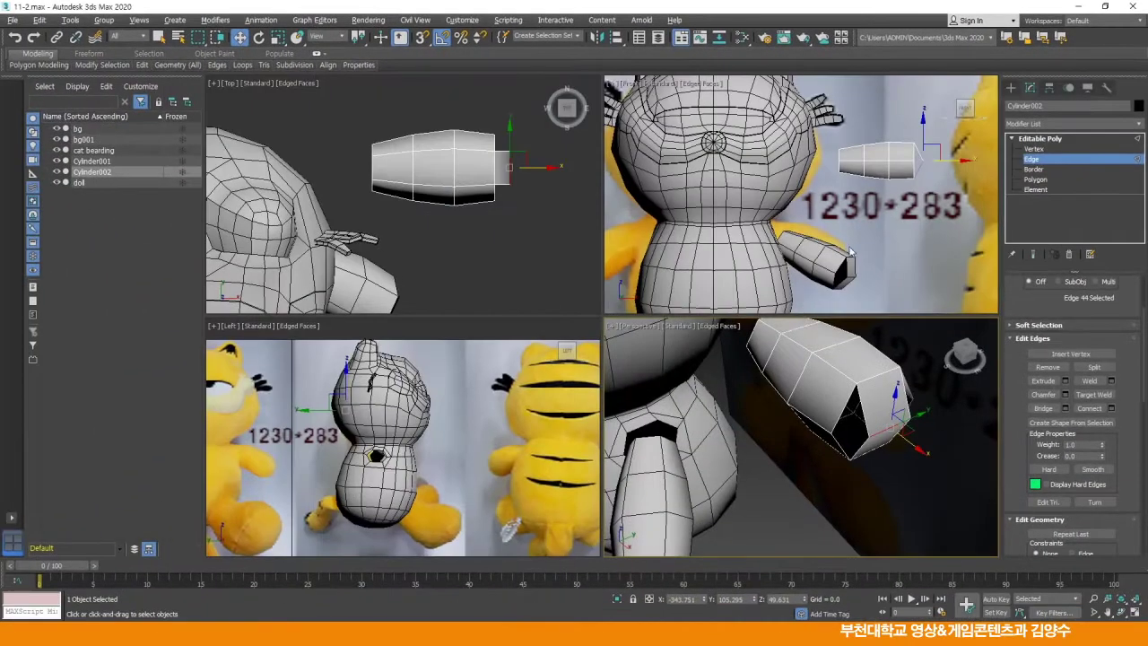
scroll(910, 161, "up", 5)
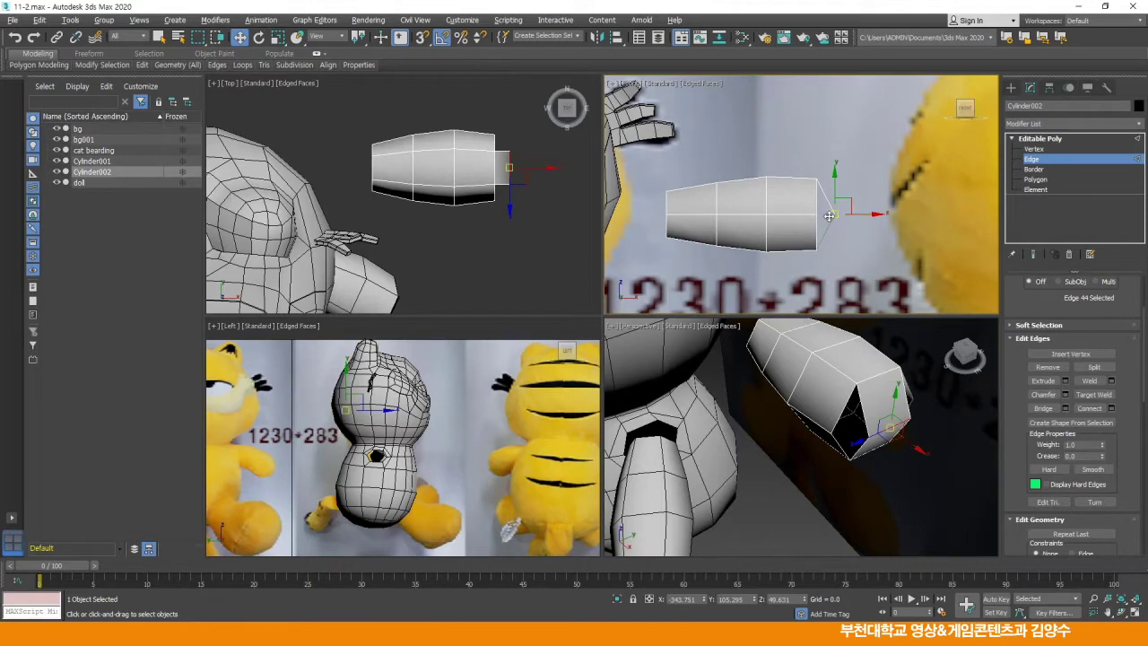
Move the two end vertices of the hand's middle edge toward each other in the wireframe left view to shorten the tip edge
middle_click(439, 430)
key("alt+w")
middle_click_drag(557, 310, 596, 324)
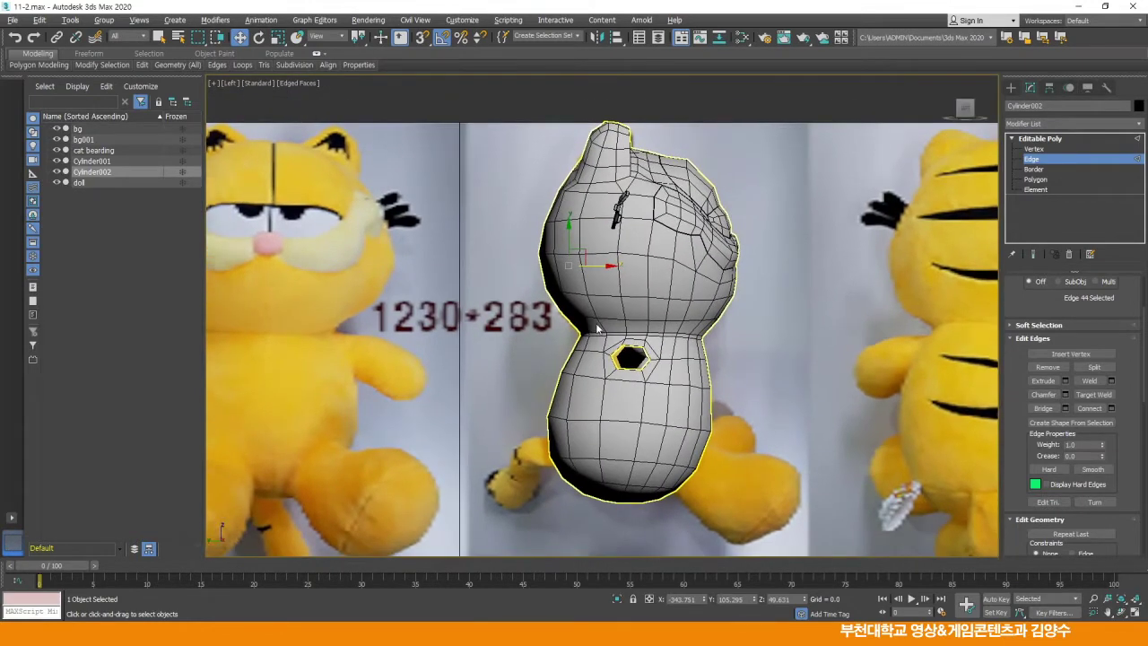
key("F3")
scroll(601, 329, "up", 10)
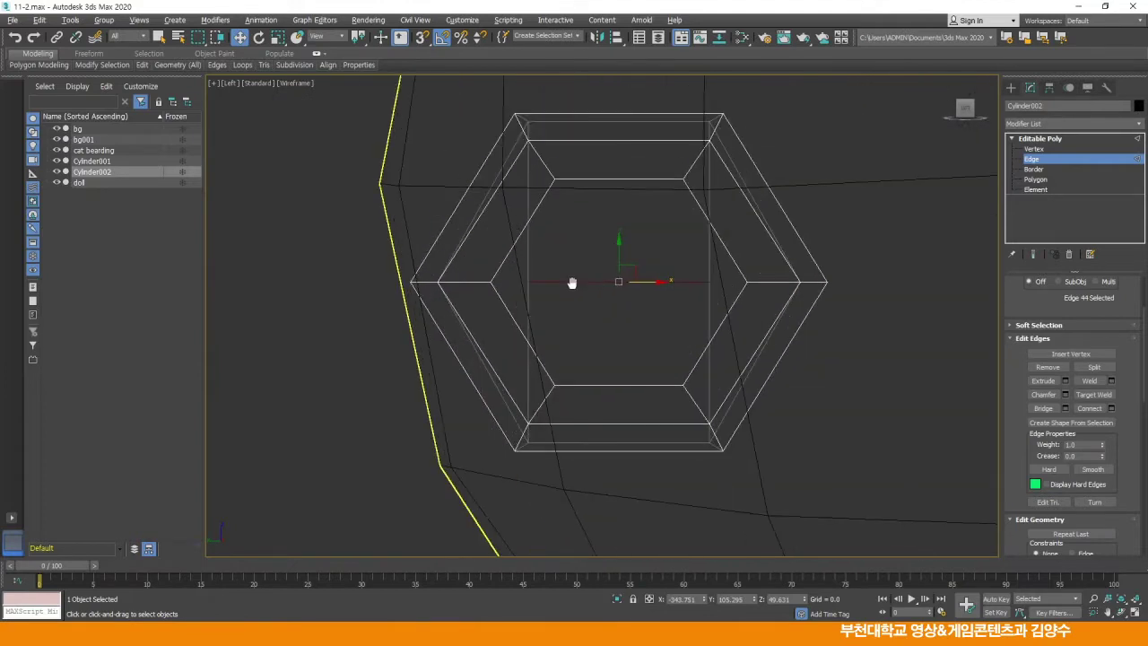
left_click(1033, 149)
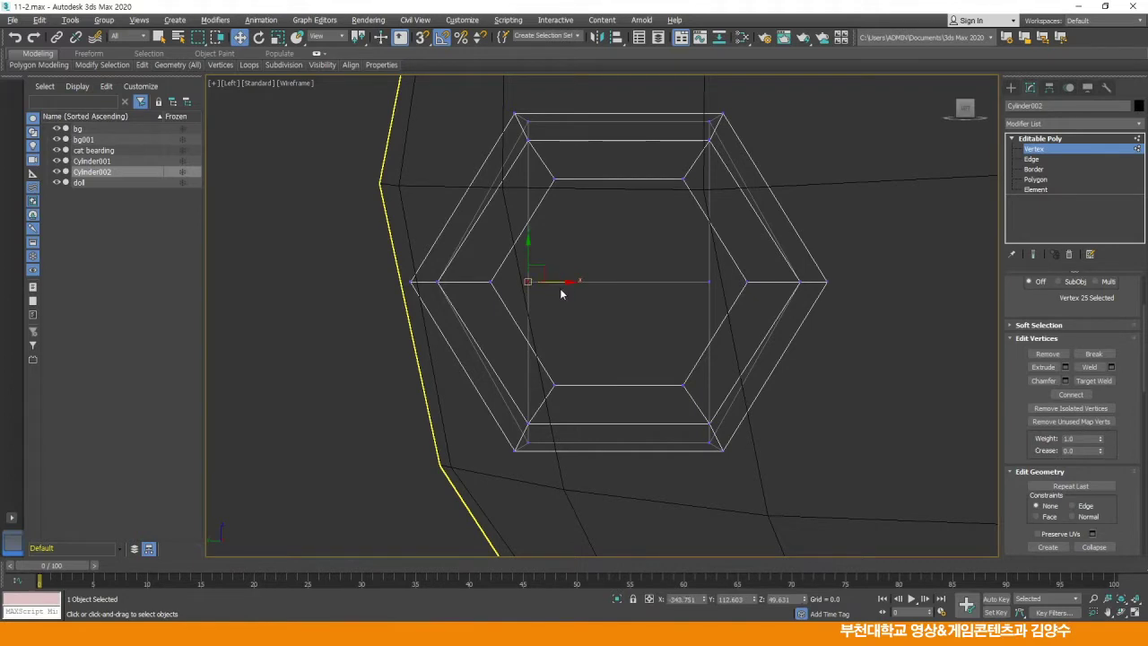
left_click_drag(564, 282, 711, 281)
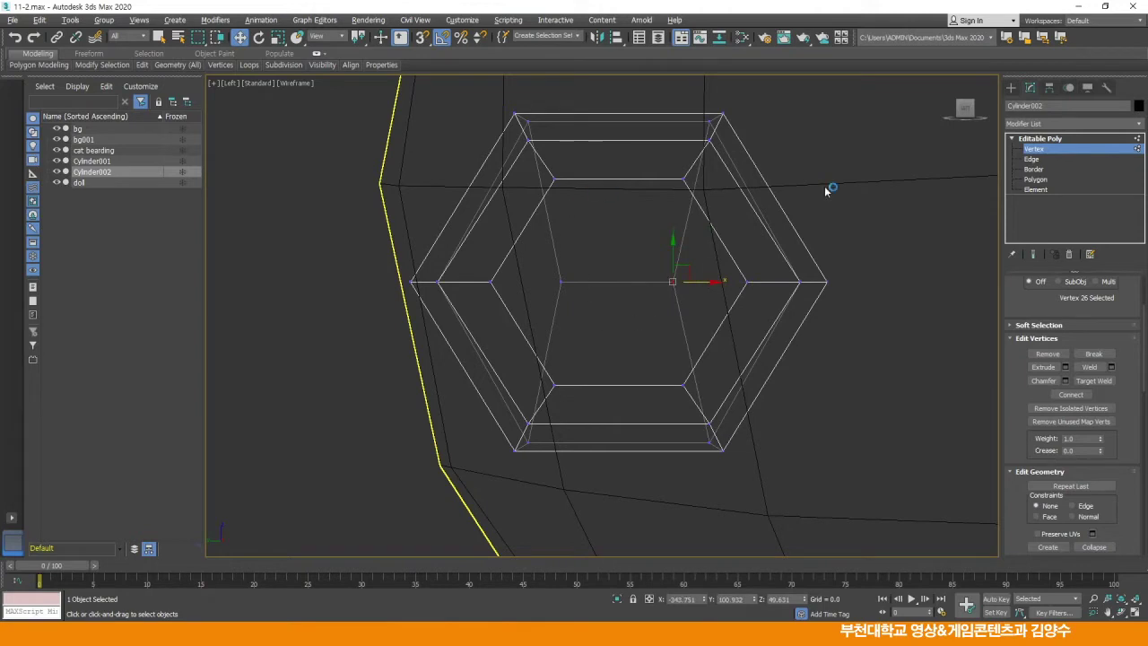
left_click(1036, 180)
left_click(607, 234)
left_click(620, 331)
left_click(627, 230)
left_click(635, 330)
left_click(884, 330)
Cap both open borders on the two sides of the clone's hand end
left_click(1035, 170)
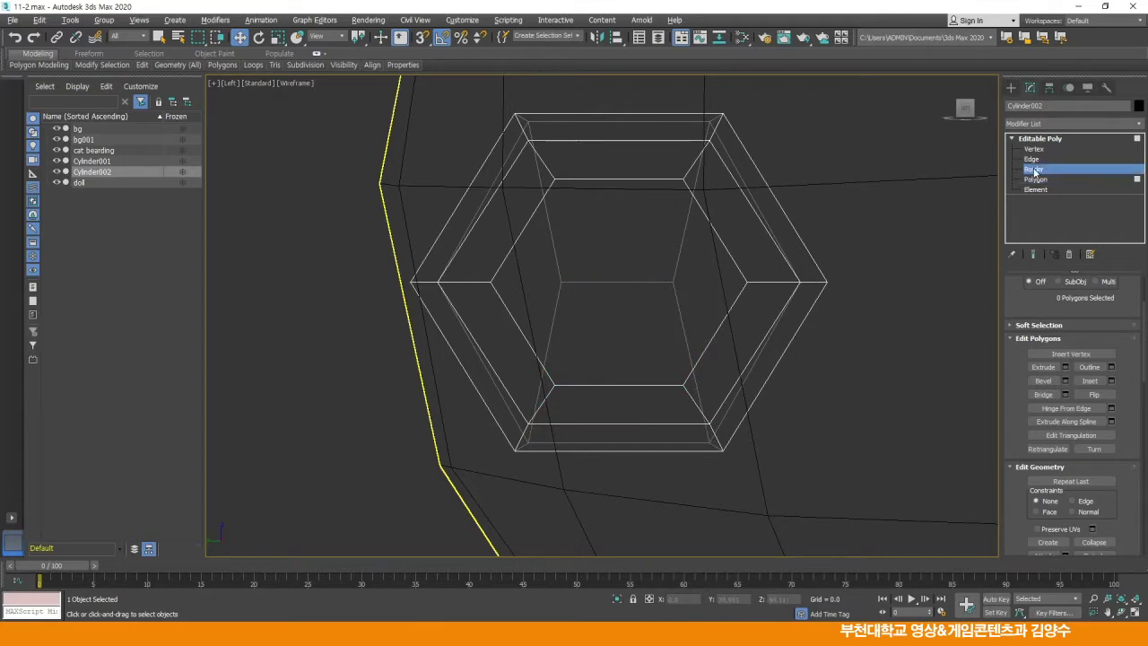
left_click(756, 299)
middle_click_drag(756, 300, 702, 308)
key("alt+w")
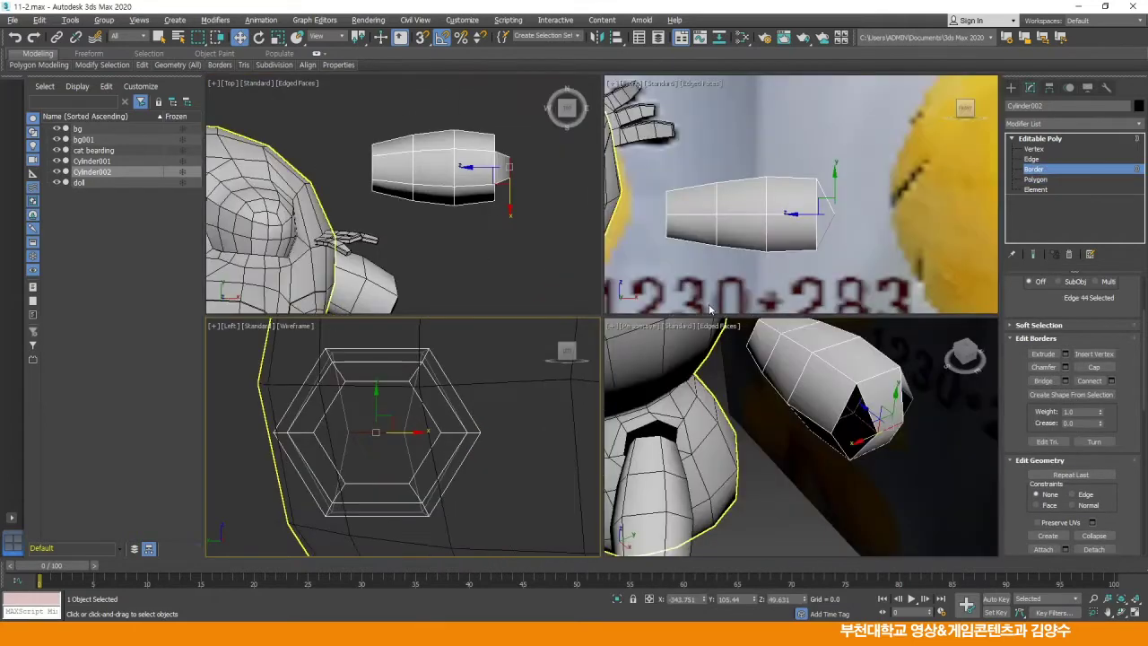
key("alt+w")
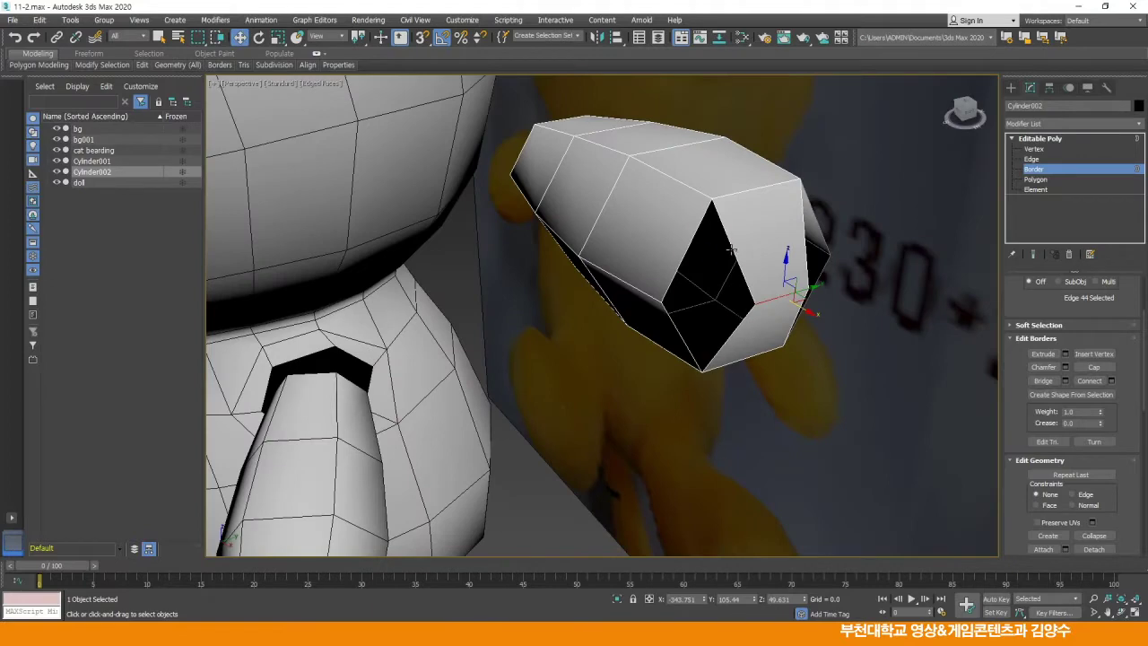
right_click(841, 299)
left_click(827, 333)
middle_click_drag(827, 337, 816, 282, "alt")
right_click(897, 316)
left_click(900, 350)
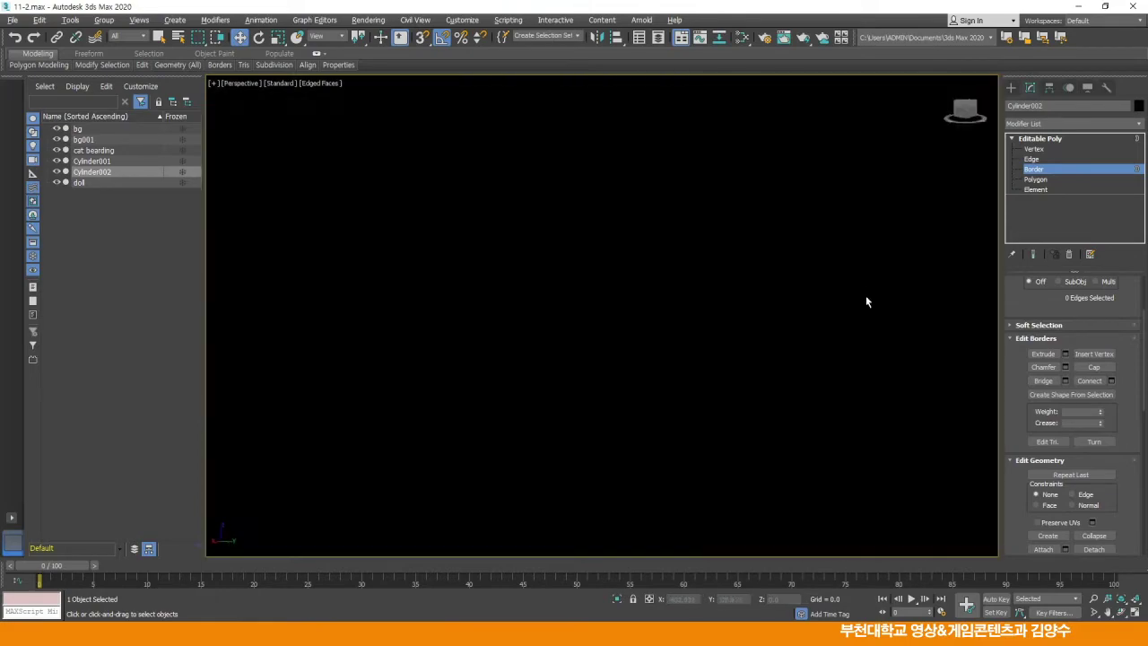
middle_click_drag(866, 301, 973, 308, "alt")
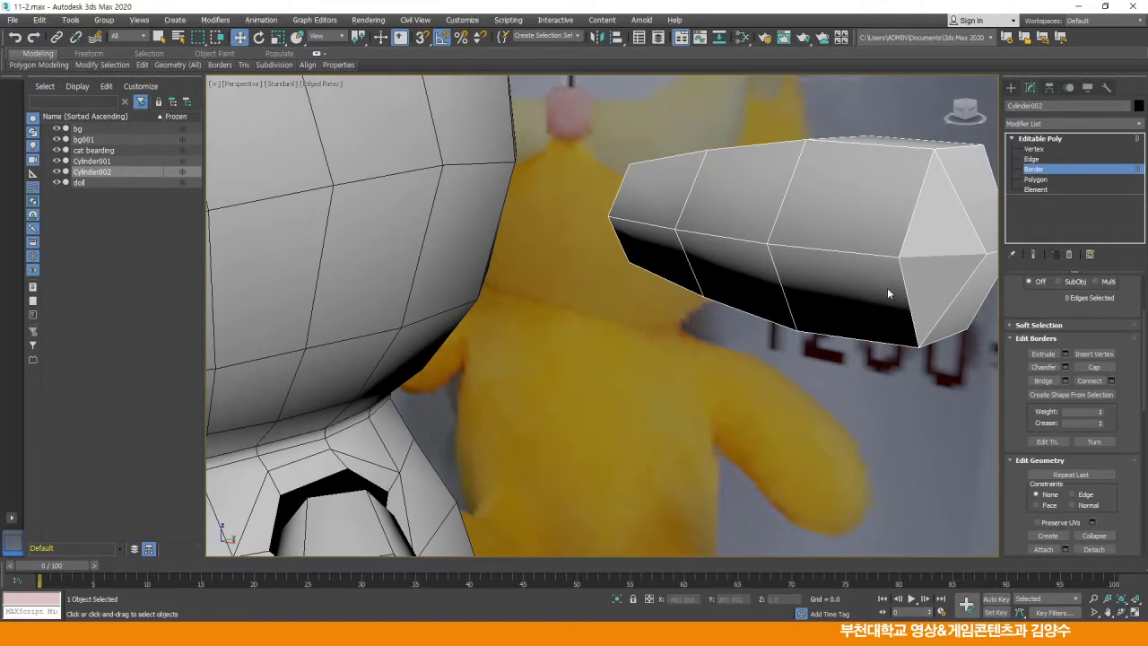
Scale the clone's inner-end and second vertex rings narrower in height in the front view
key("alt+w")
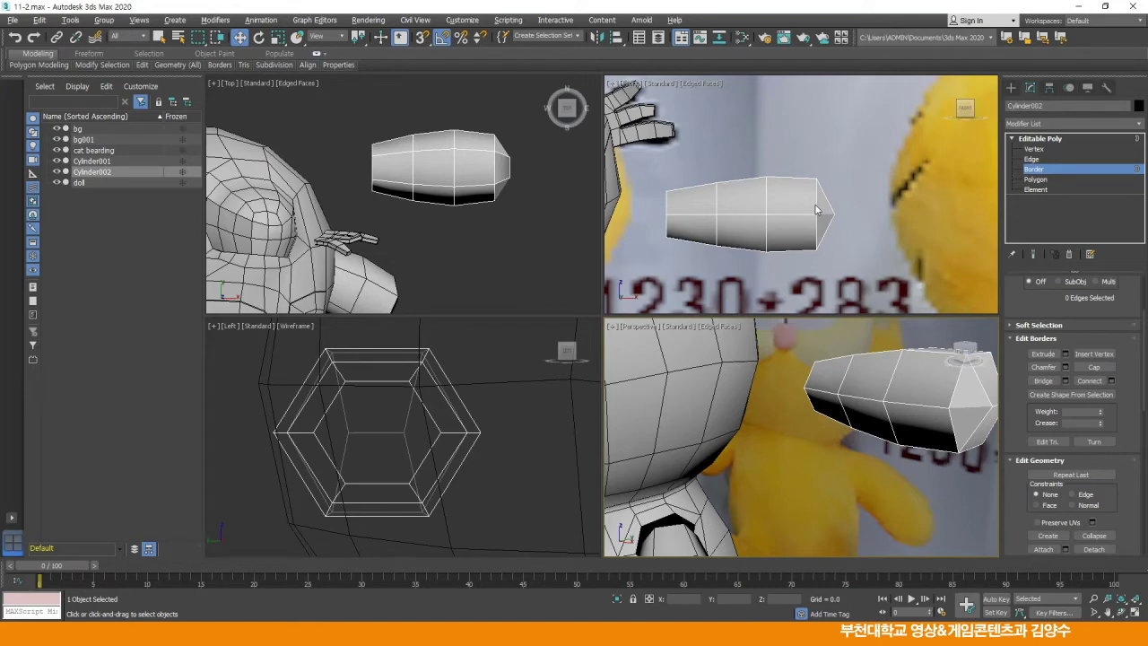
middle_click_drag(765, 221, 839, 214)
key("alt+w")
middle_click_drag(700, 257, 786, 221)
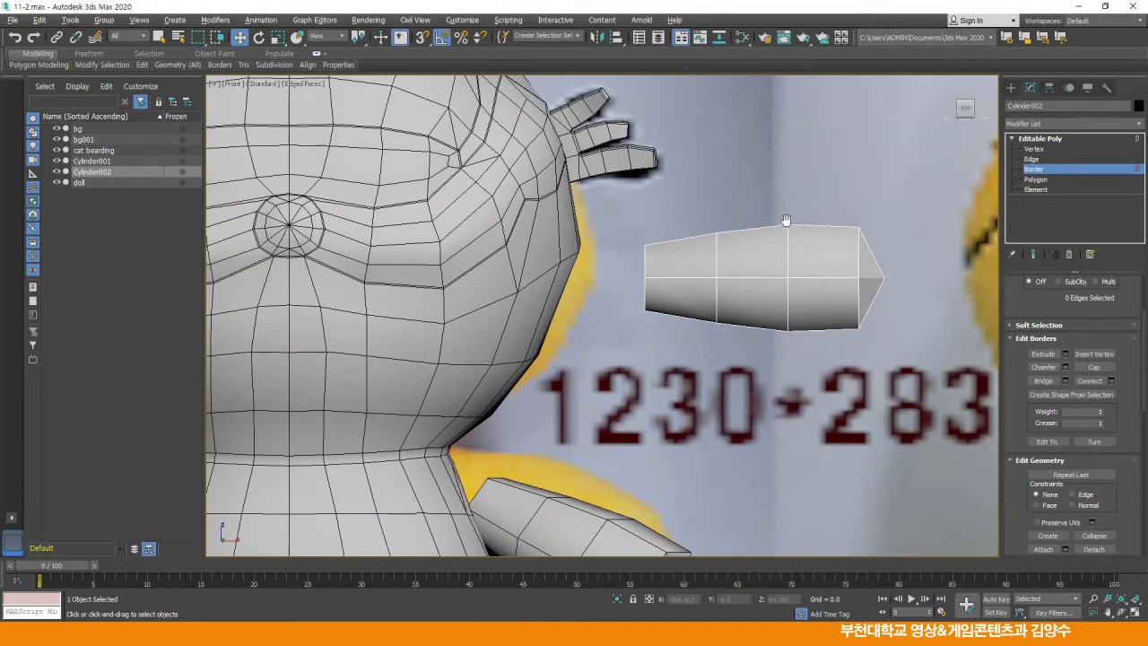
left_click(1035, 150)
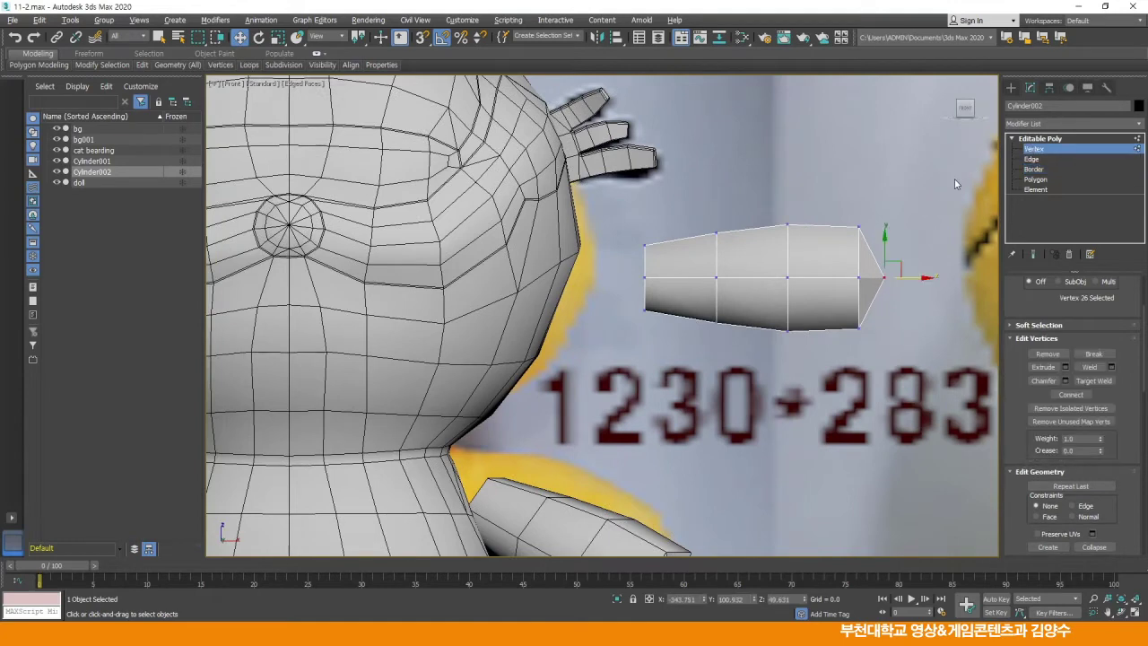
scroll(712, 336, "up", 3)
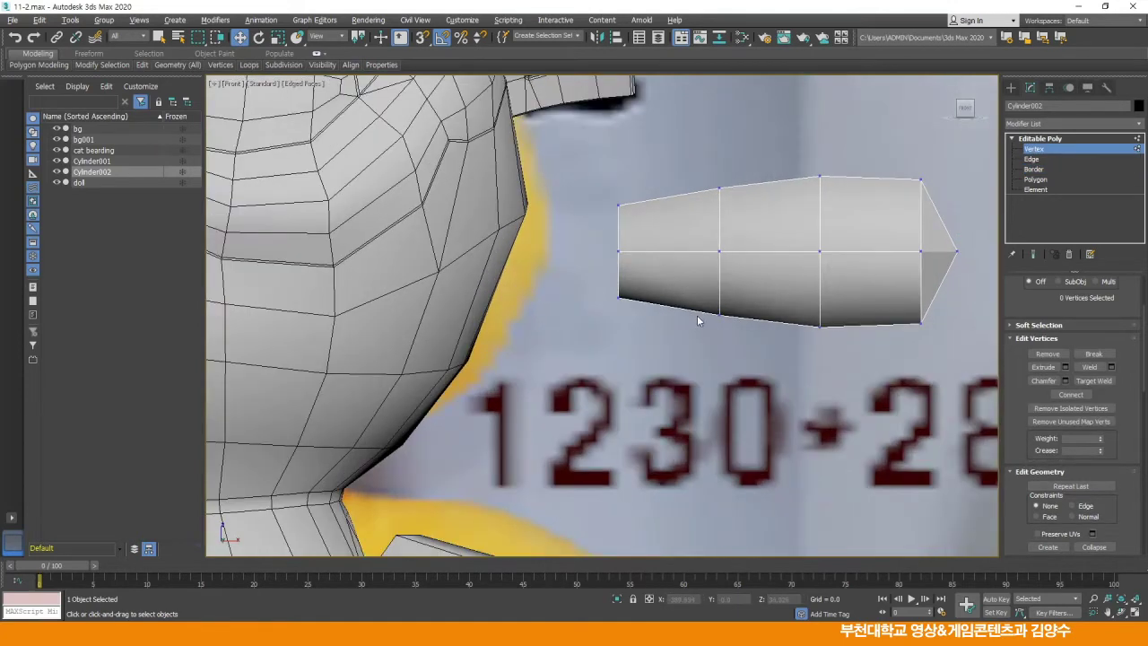
left_click_drag(649, 359, 649, 364)
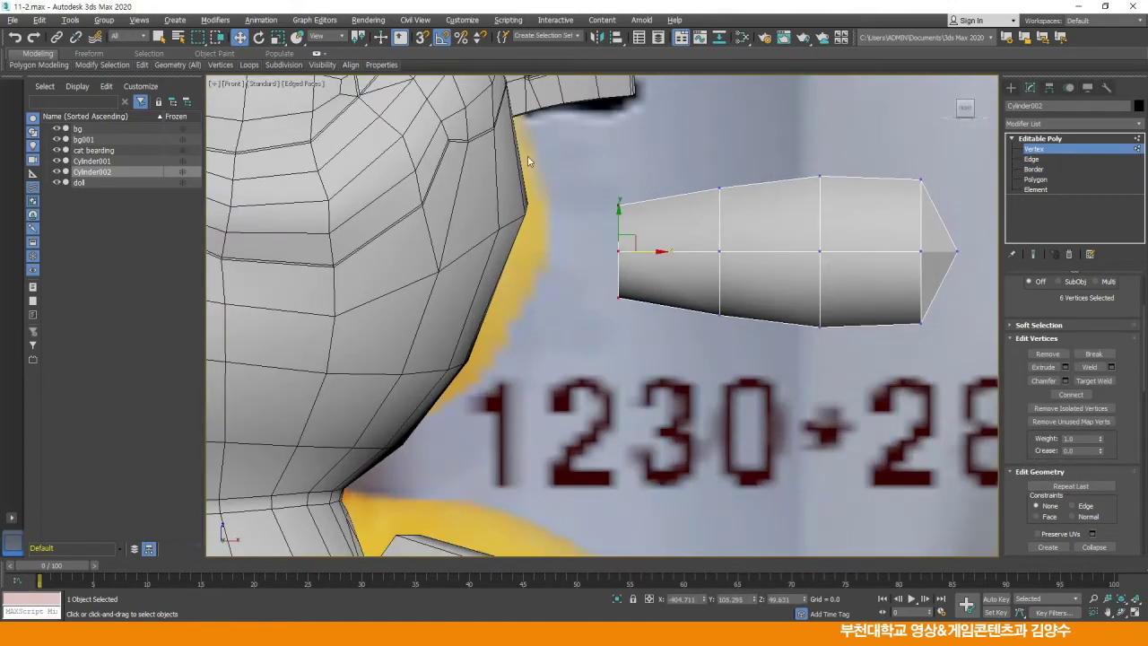
left_click(278, 39)
scroll(507, 305, "down", 3)
middle_click_drag(507, 305, 509, 251)
scroll(509, 251, "down", 3)
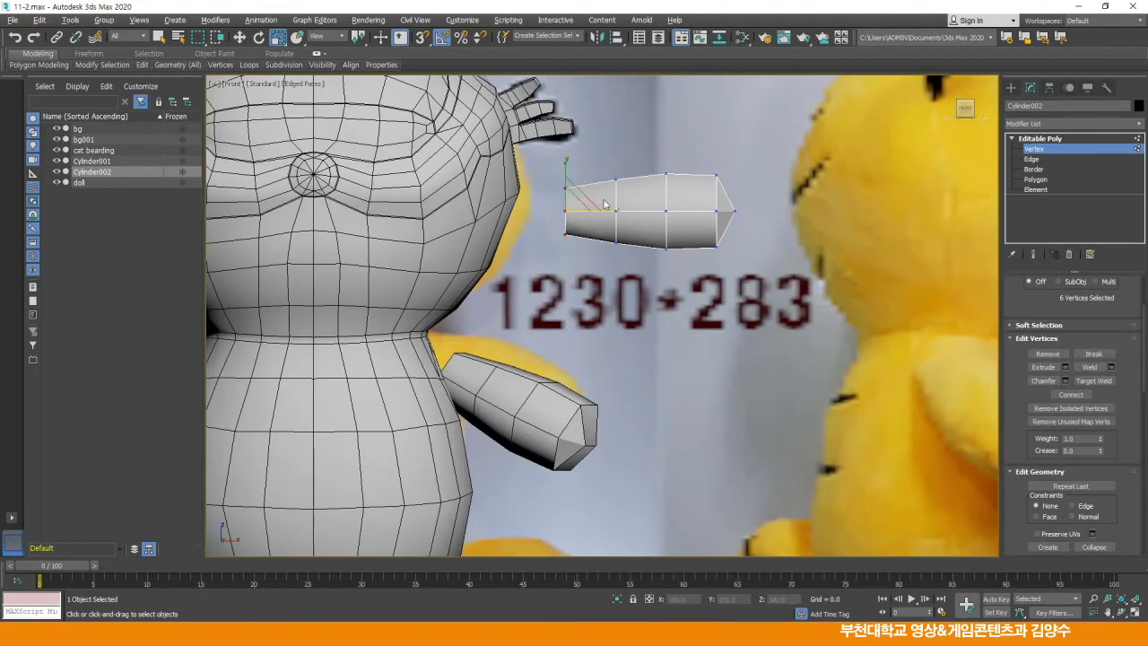
scroll(565, 199, "up", 3)
middle_click_drag(597, 218, 666, 146)
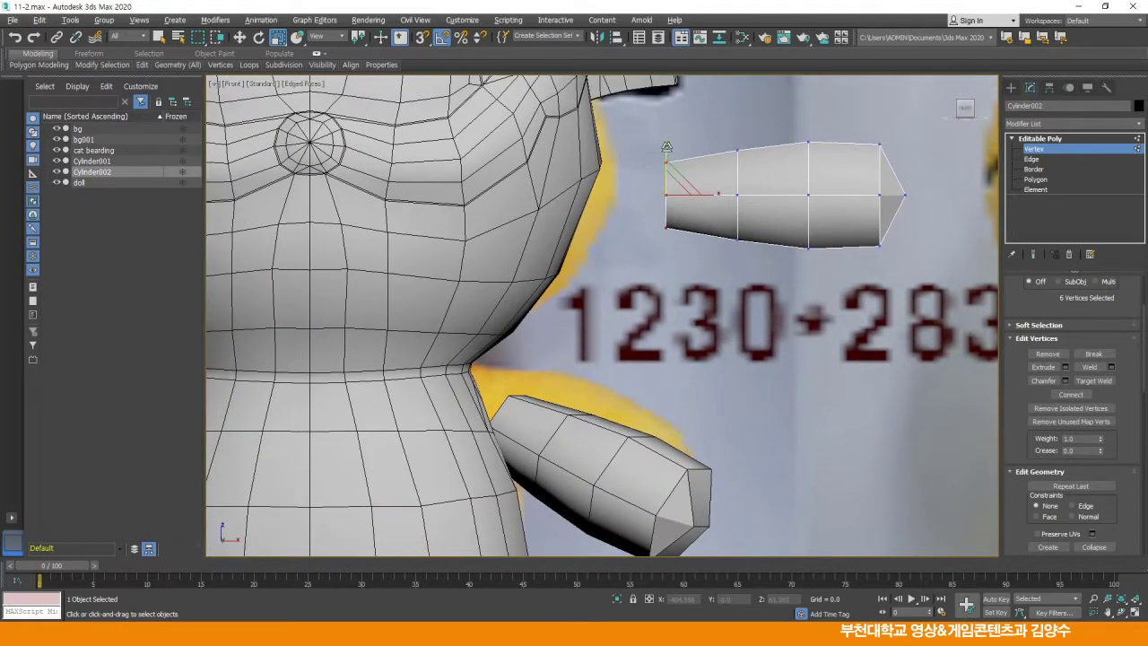
left_click_drag(665, 148, 752, 261)
left_click_drag(741, 163, 744, 180)
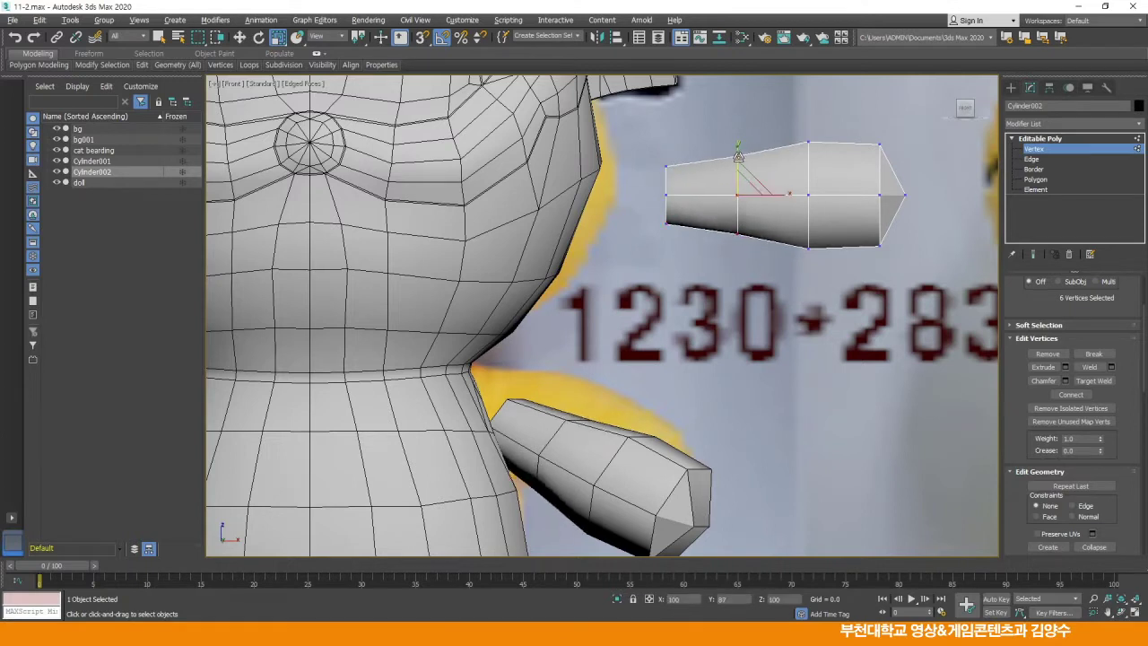
Narrow the third and outer-end rings in height, slightly refine the two inner rings, and leave vertex editing
left_click_drag(824, 262, 825, 262)
left_click_drag(809, 155, 812, 172)
left_click_drag(875, 151, 898, 222)
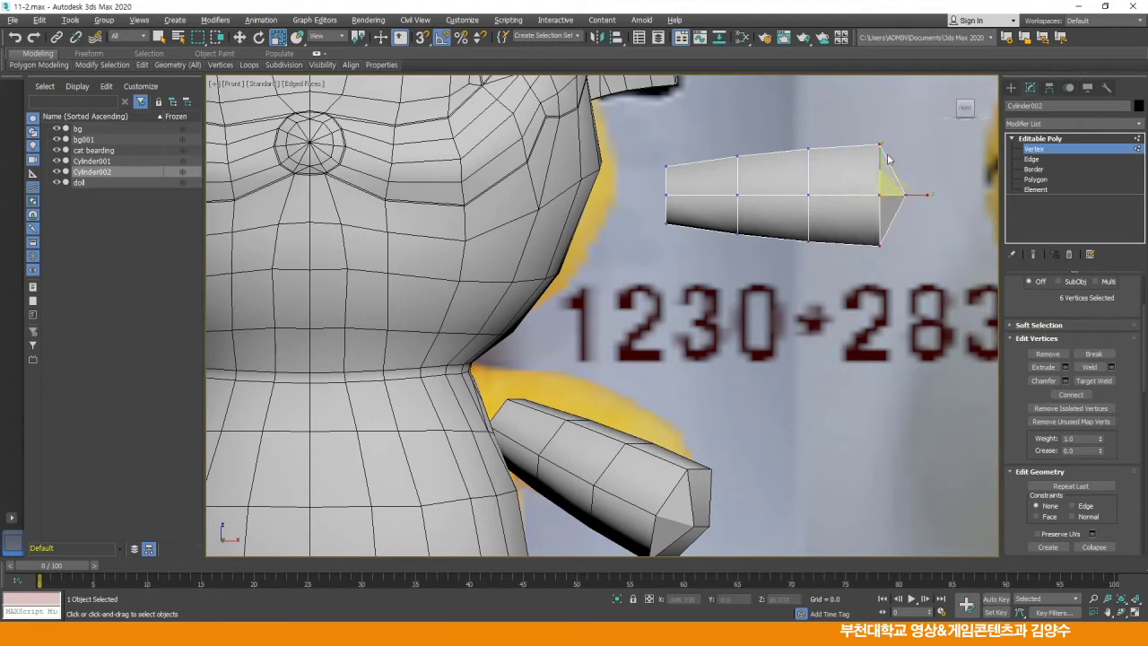
left_click_drag(881, 148, 881, 156)
left_click_drag(796, 135, 839, 266)
left_click_drag(716, 134, 737, 152)
left_click_drag(677, 244, 679, 244)
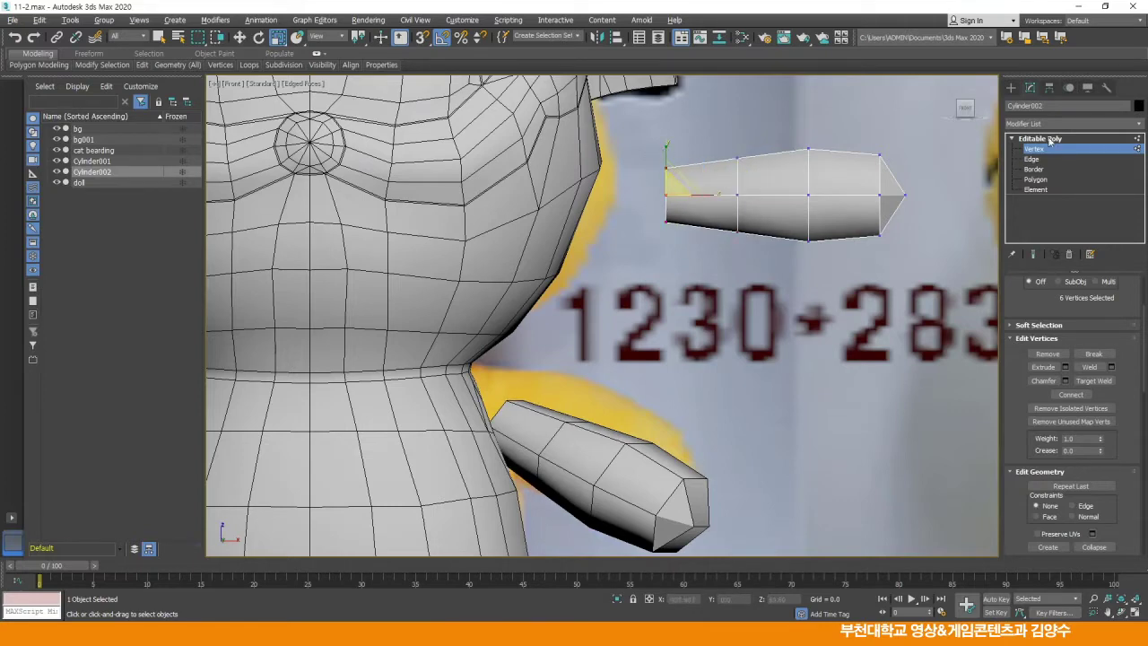
key("1")
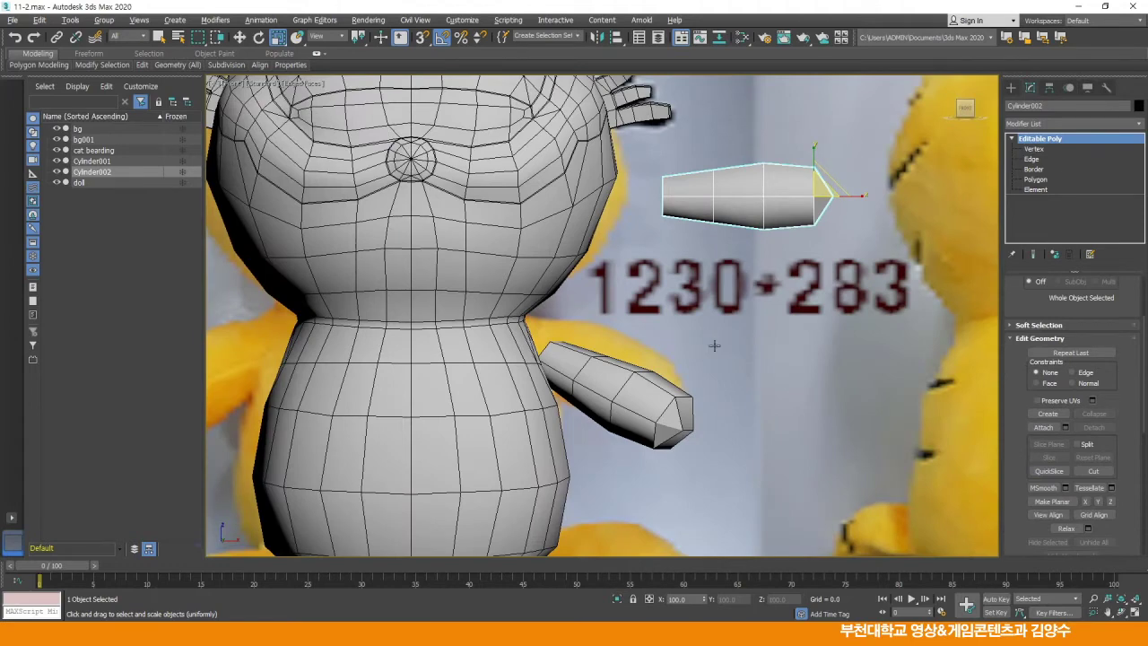
Rotate the two hand-tip vertices of the clone slightly clockwise in the top view
key("alt+w")
right_click(496, 274)
key("alt+w")
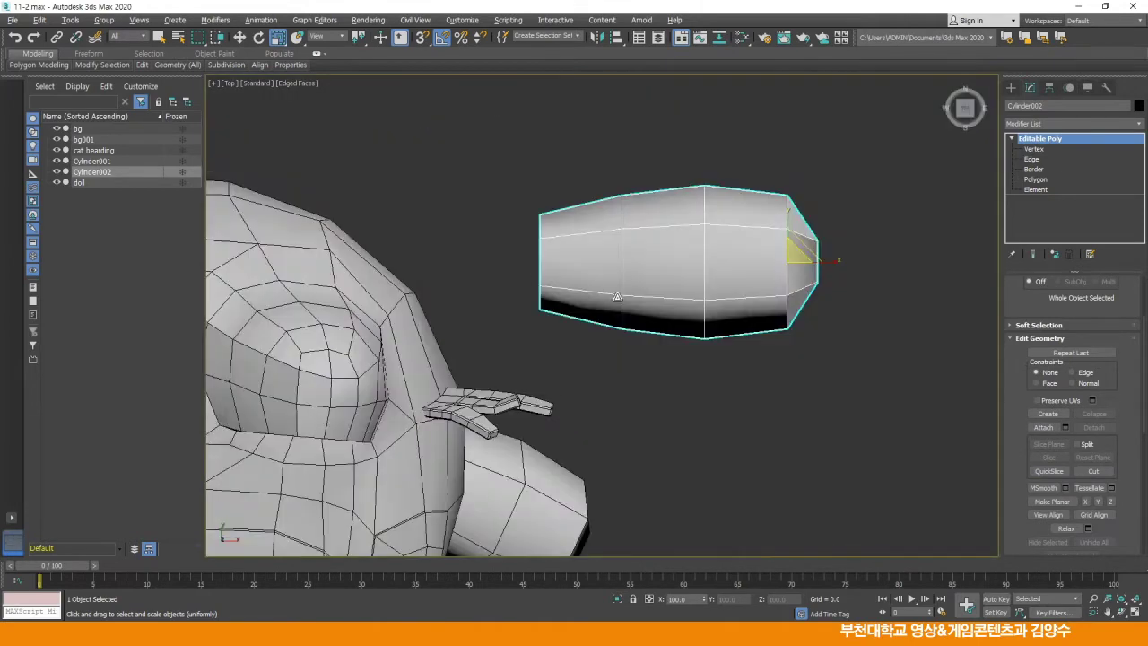
scroll(674, 289, "down", 4)
scroll(702, 291, "up", 2)
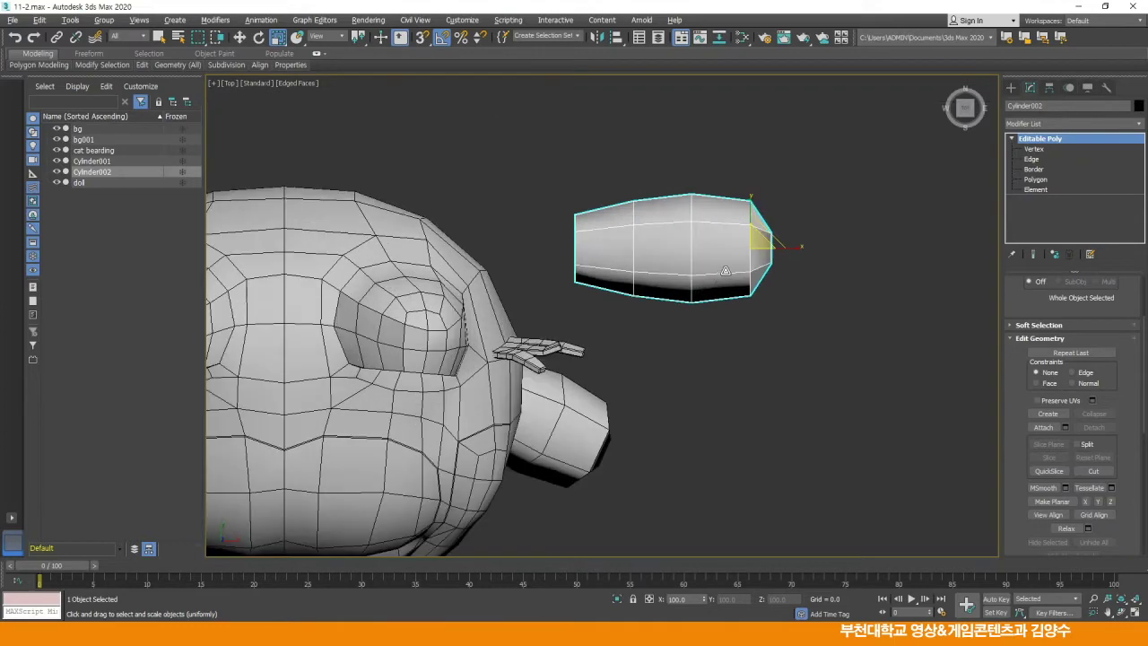
scroll(725, 271, "up", 2)
middle_click_drag(727, 274, 741, 251)
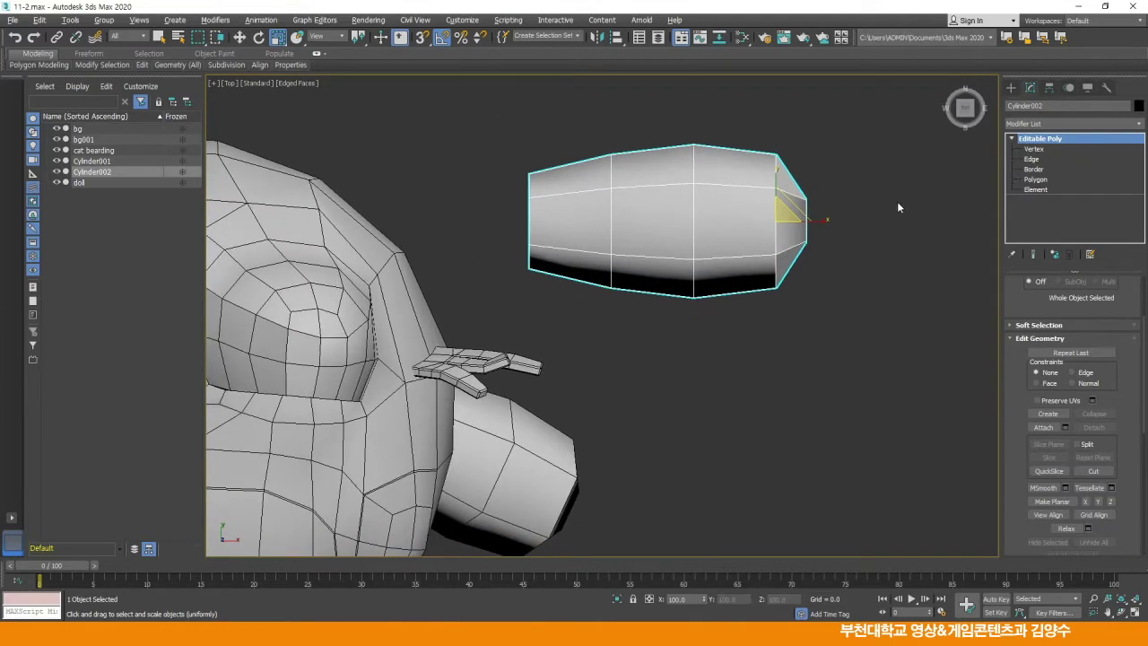
left_click(1016, 150)
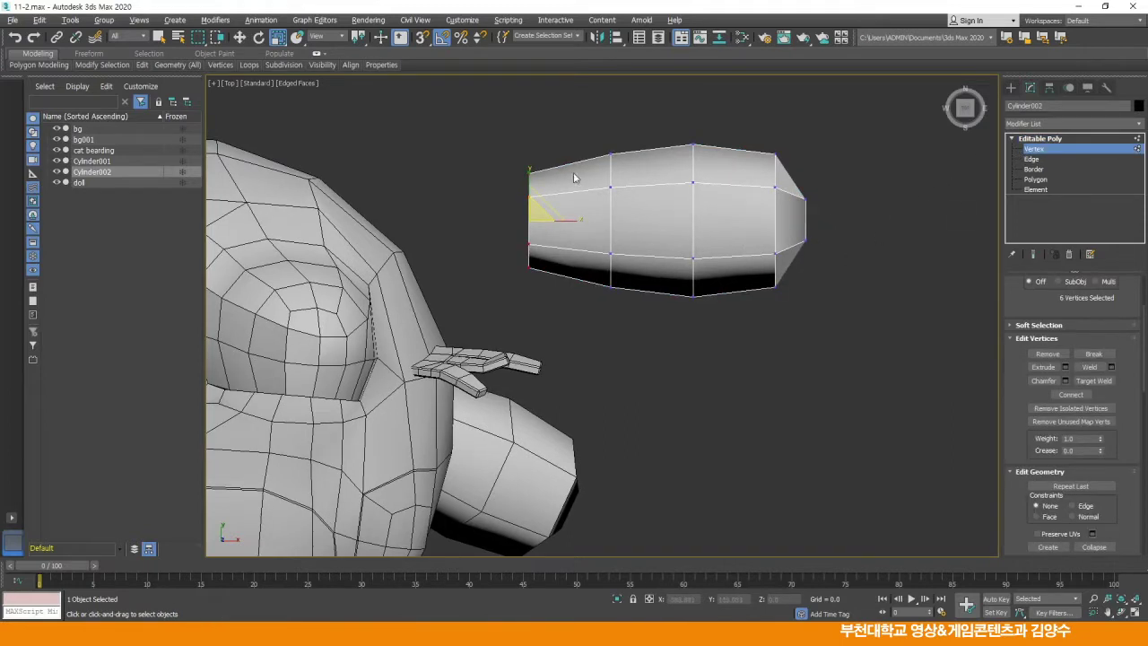
left_click(260, 37)
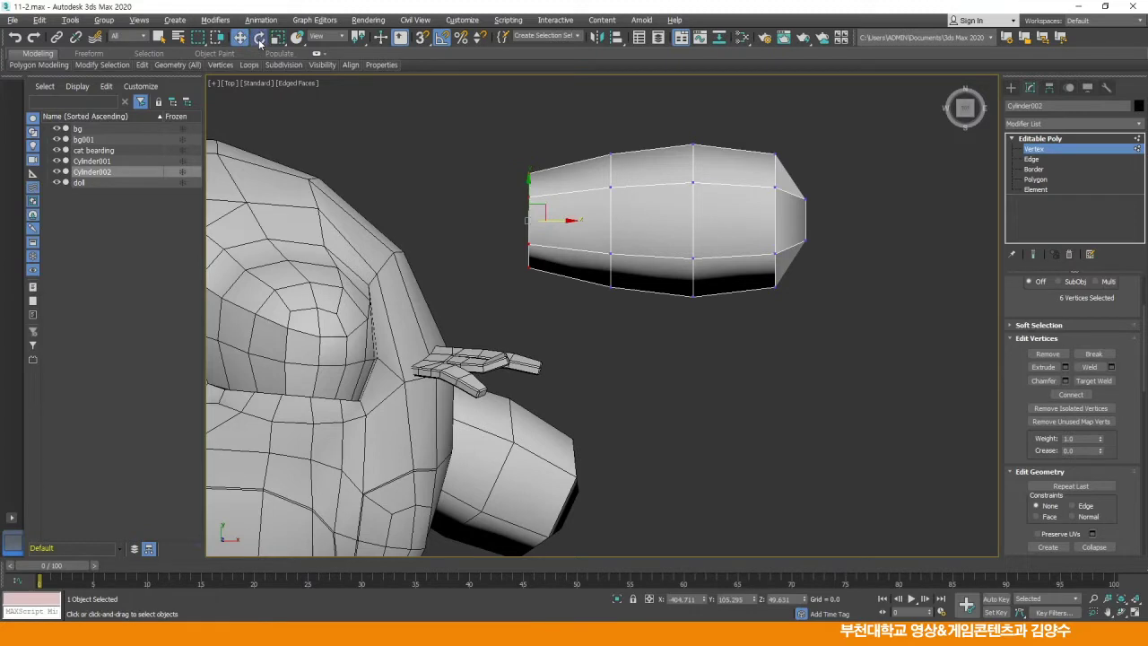
left_click(734, 364)
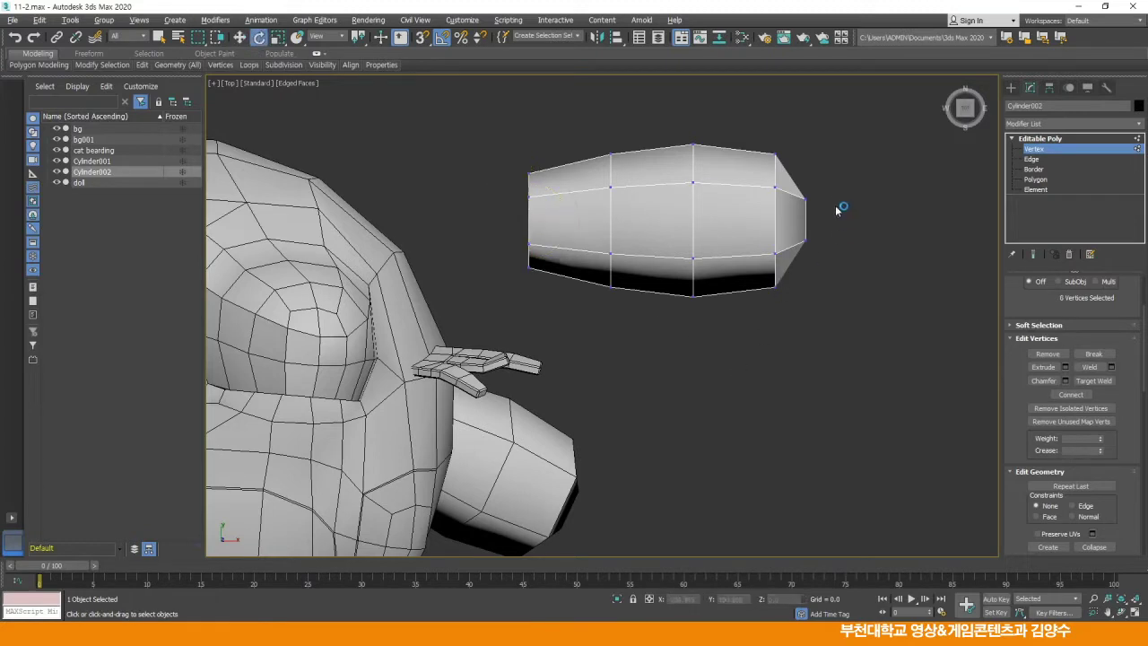
left_click_drag(828, 188, 798, 260)
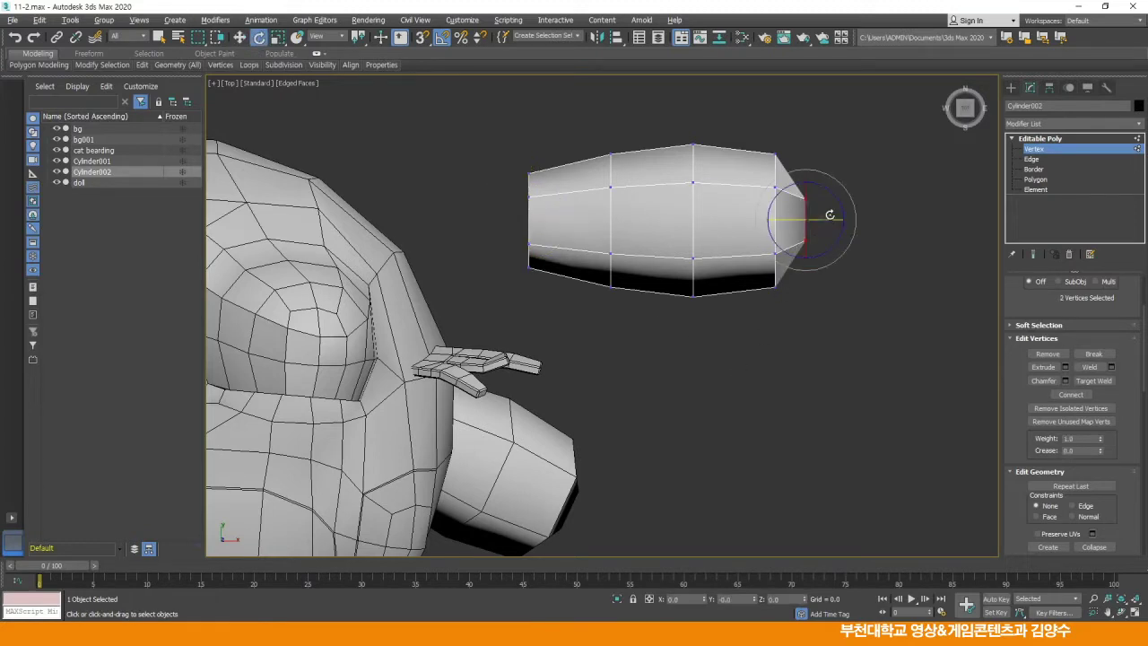
left_click_drag(836, 201, 834, 203)
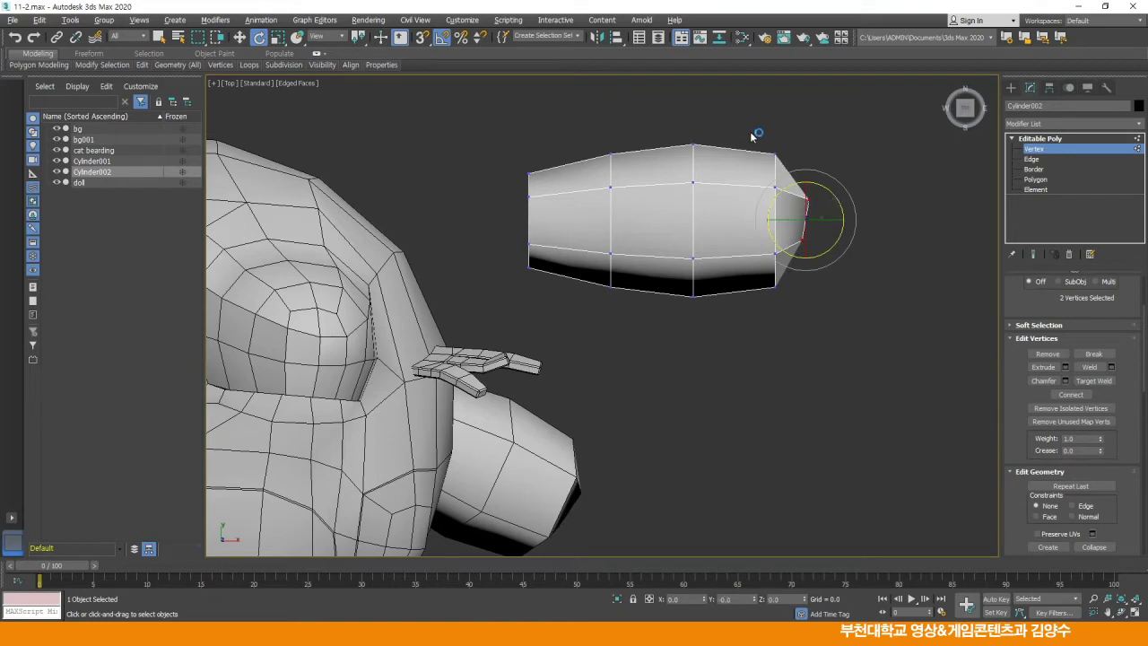
Rotate the outer-end ring and tip vertices together by -10 degrees in the top view and shift them toward the cat's front
left_click_drag(845, 337, 845, 332)
left_click_drag(813, 201, 808, 220)
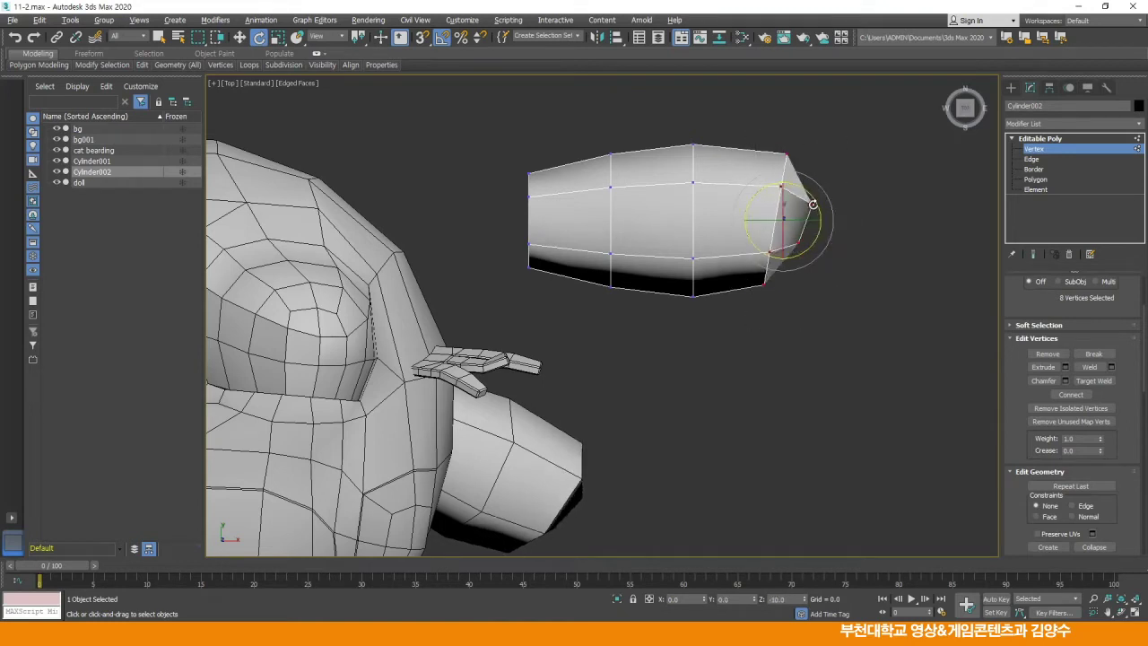
left_click(239, 37)
left_click_drag(802, 208, 829, 232)
left_click(833, 313)
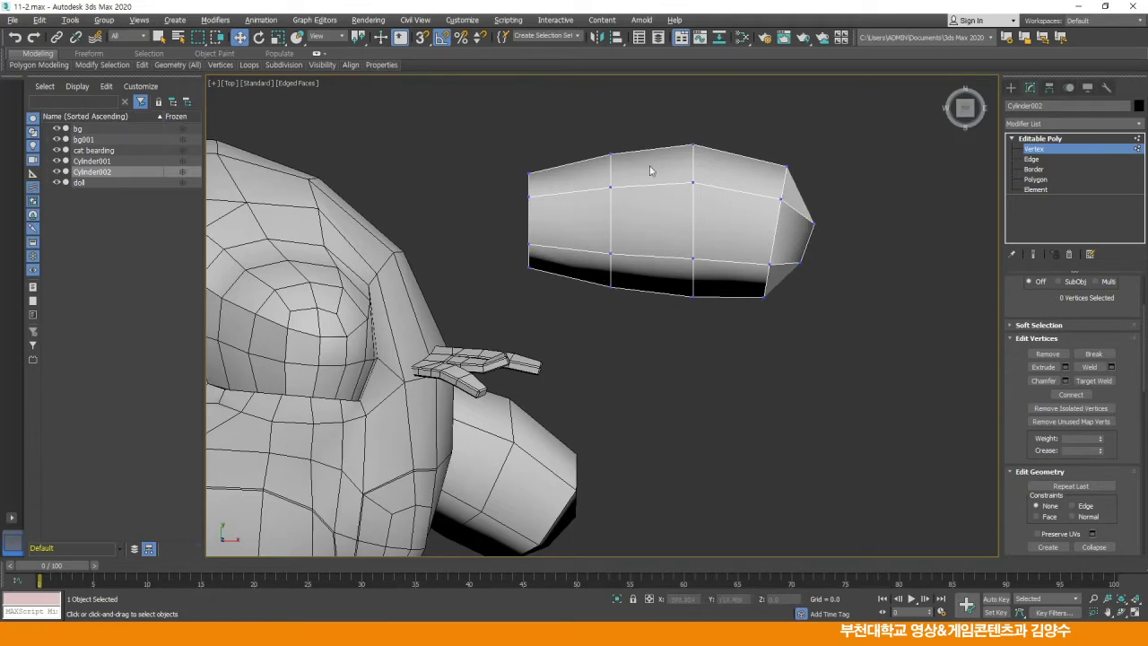
Examine in perspective how the placed arm, Cylinder001, meets the body's shoulder opening
middle_click_drag(707, 293, 706, 332)
scroll(751, 211, "down", 3)
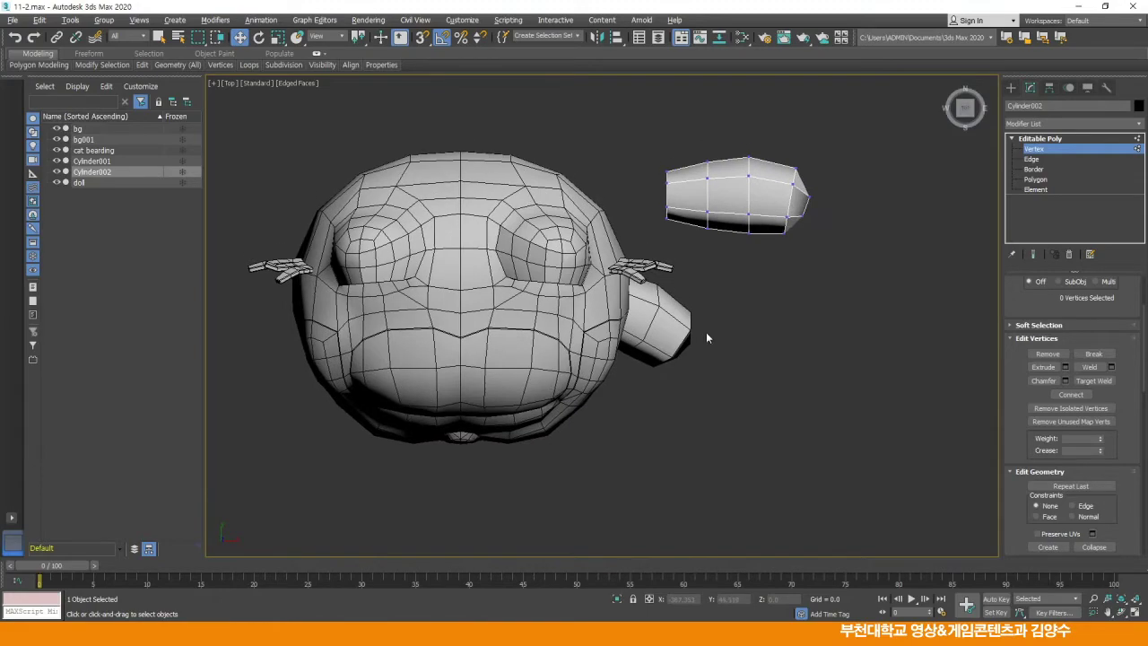
key("alt+w")
key("alt+w")
middle_click_drag(556, 389, 653, 304)
scroll(665, 304, "up", 3)
left_click(408, 314)
mouse_move(532, 320)
middle_mouse_down("alt")
mouse_move(499, 317)
mouse_move(538, 330)
middle_mouse_up("alt")
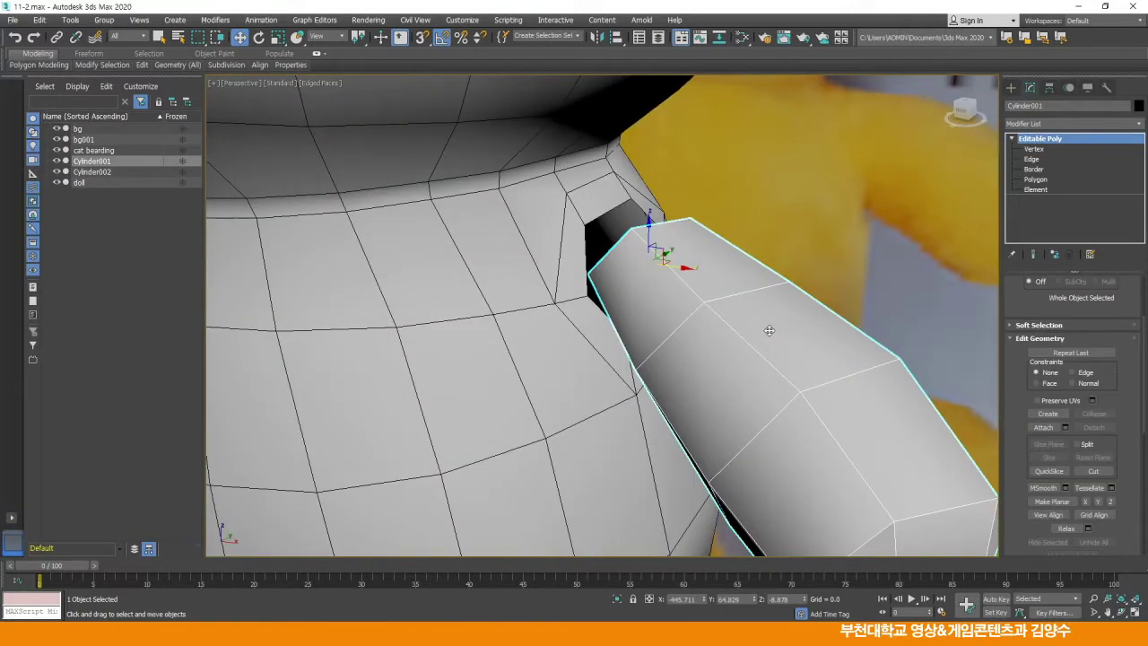
Attach the placed arm, Cylinder001, to the doll's base Editable Poly beneath its Symmetry modifier
key("alt+w")
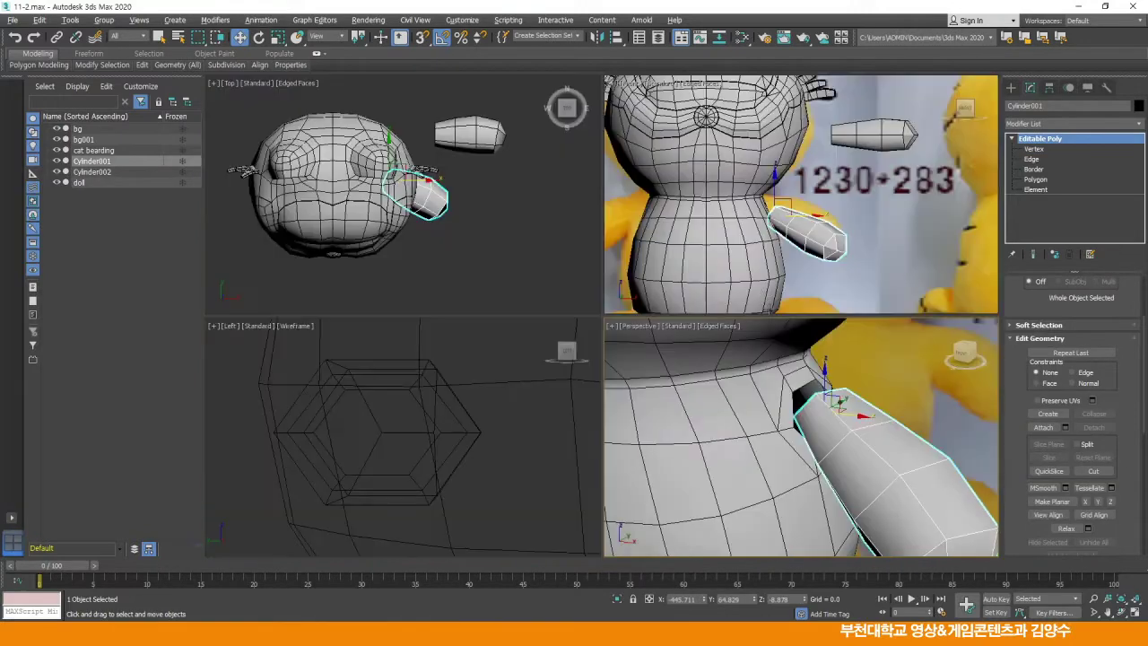
key("alt+w")
scroll(586, 296, "down", 4)
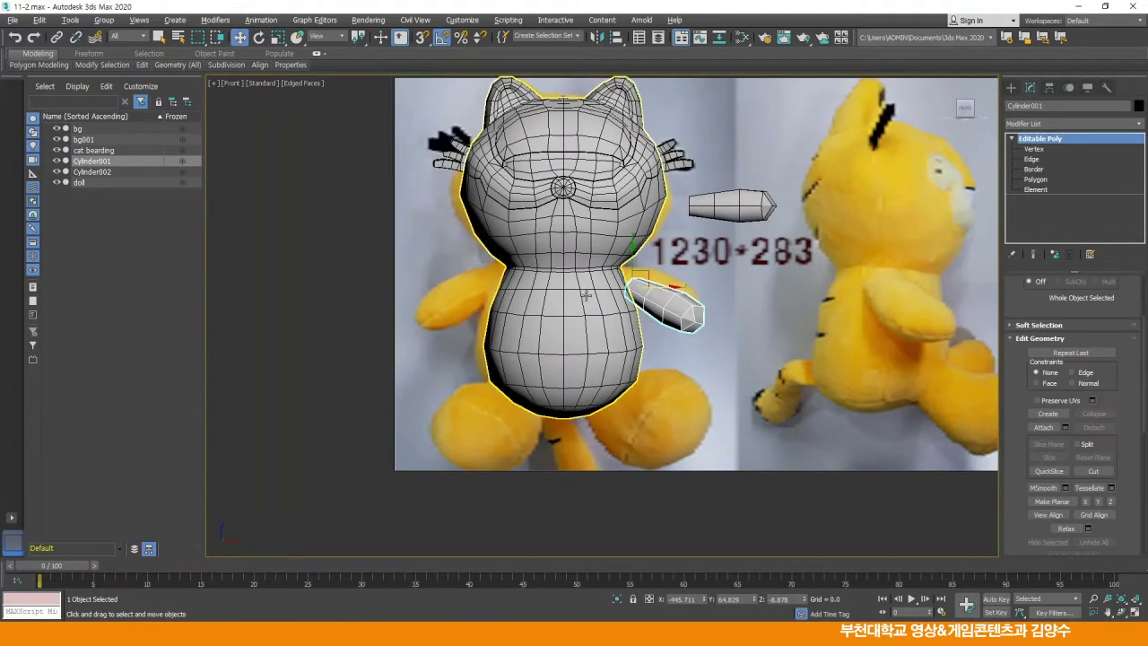
left_click(584, 294)
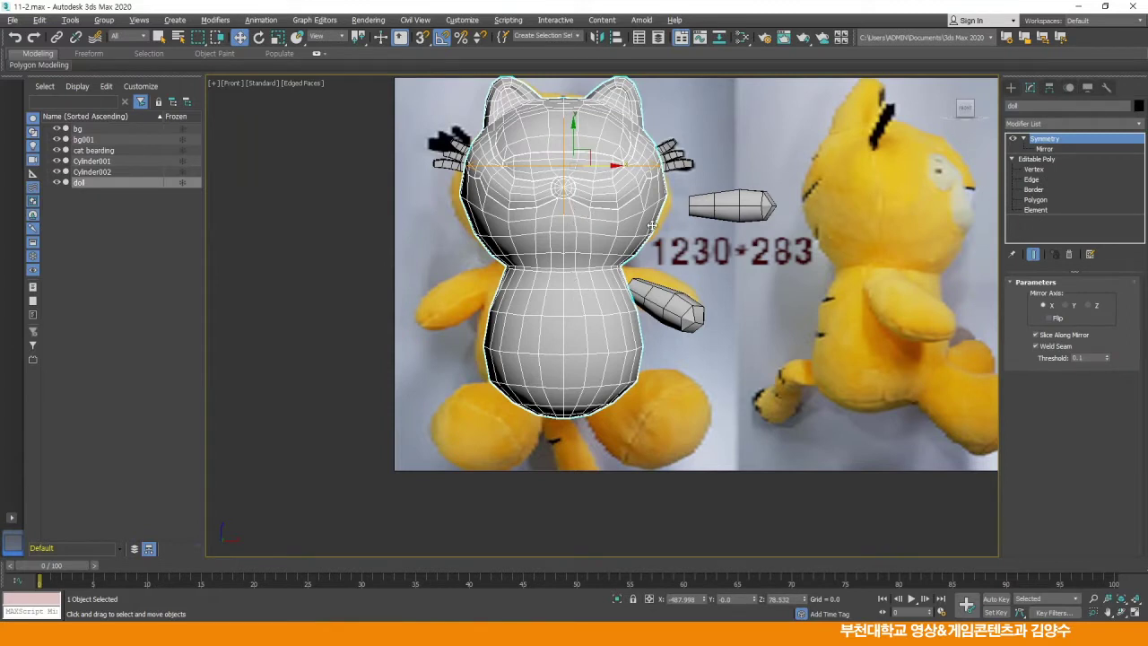
left_click(1038, 160)
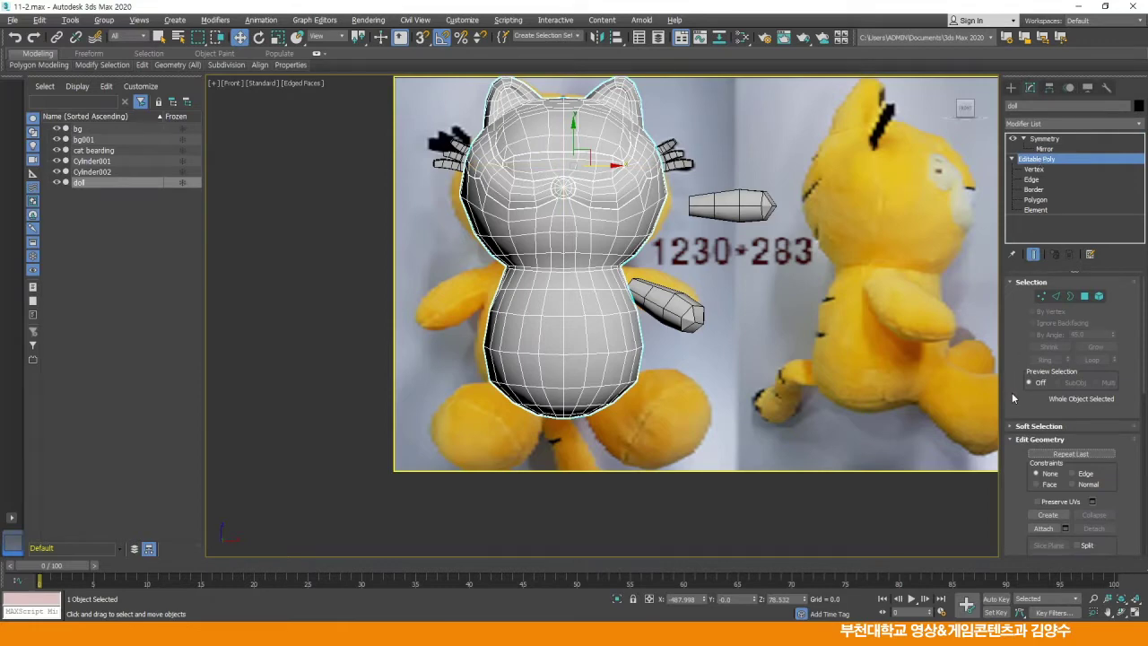
scroll(1012, 391, "down", 3)
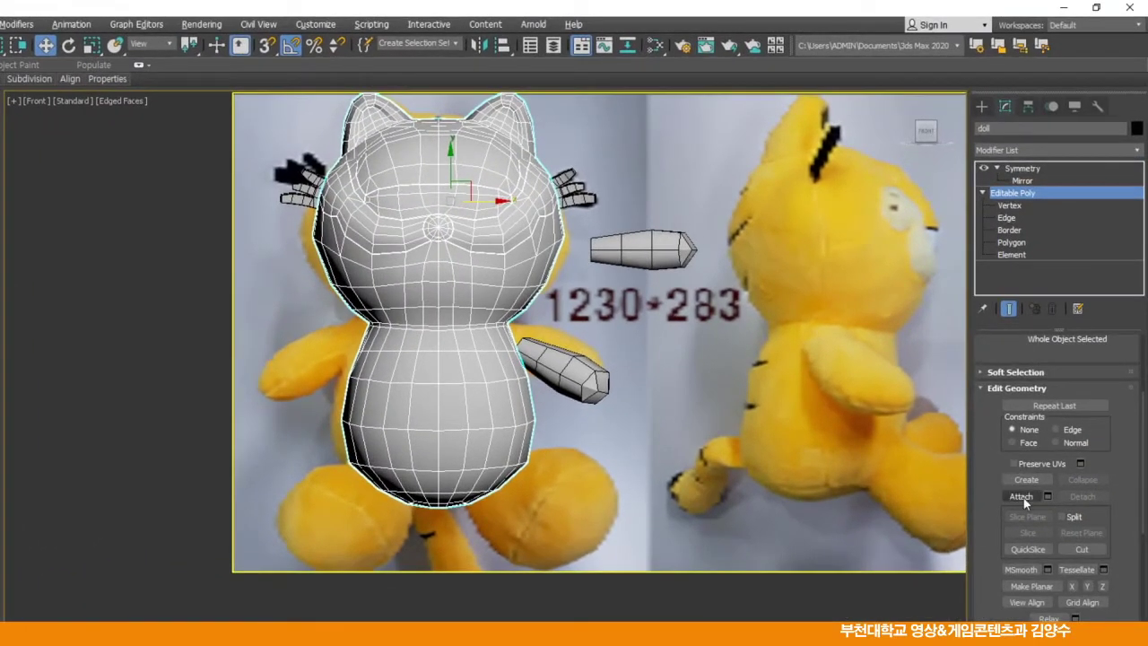
left_click(1022, 496)
left_click(569, 365)
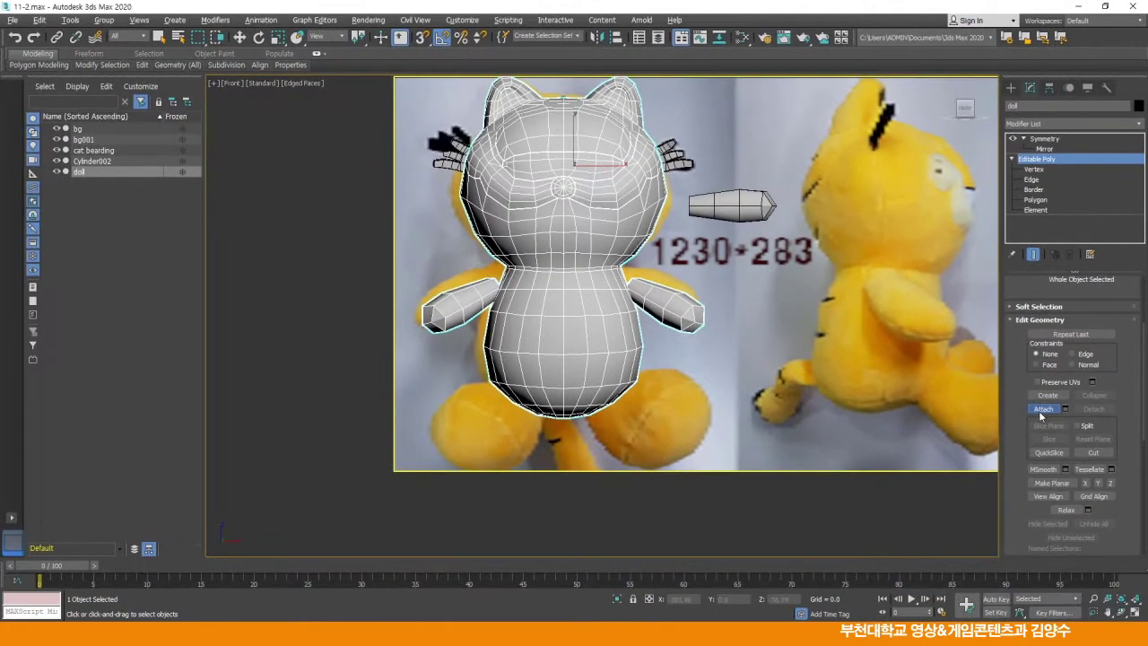
key("w")
Target-weld the arm's two upper front end vertices onto the matching corners of the body's shoulder opening
left_click(1033, 180)
left_click(1034, 170)
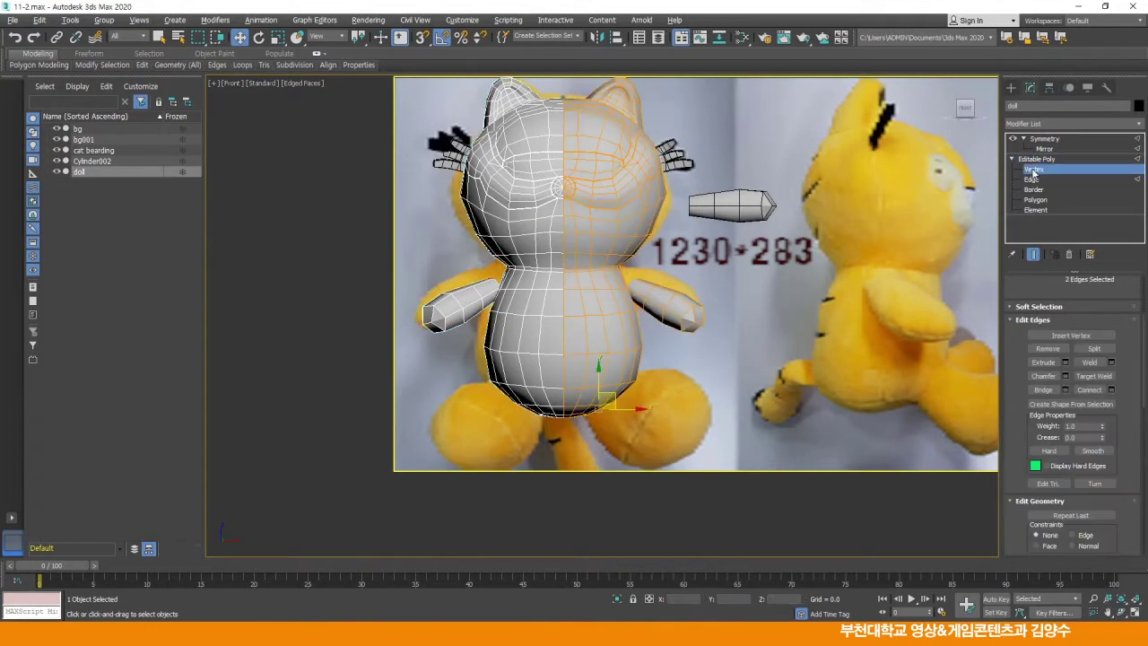
scroll(664, 310, "up", 5)
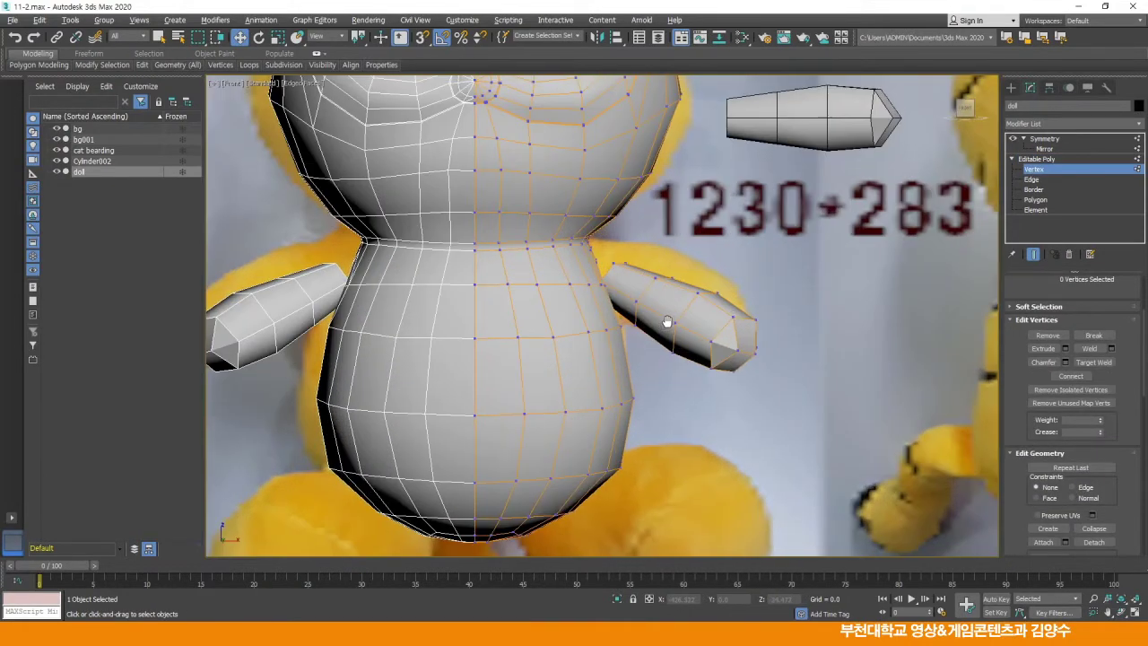
key("alt+w")
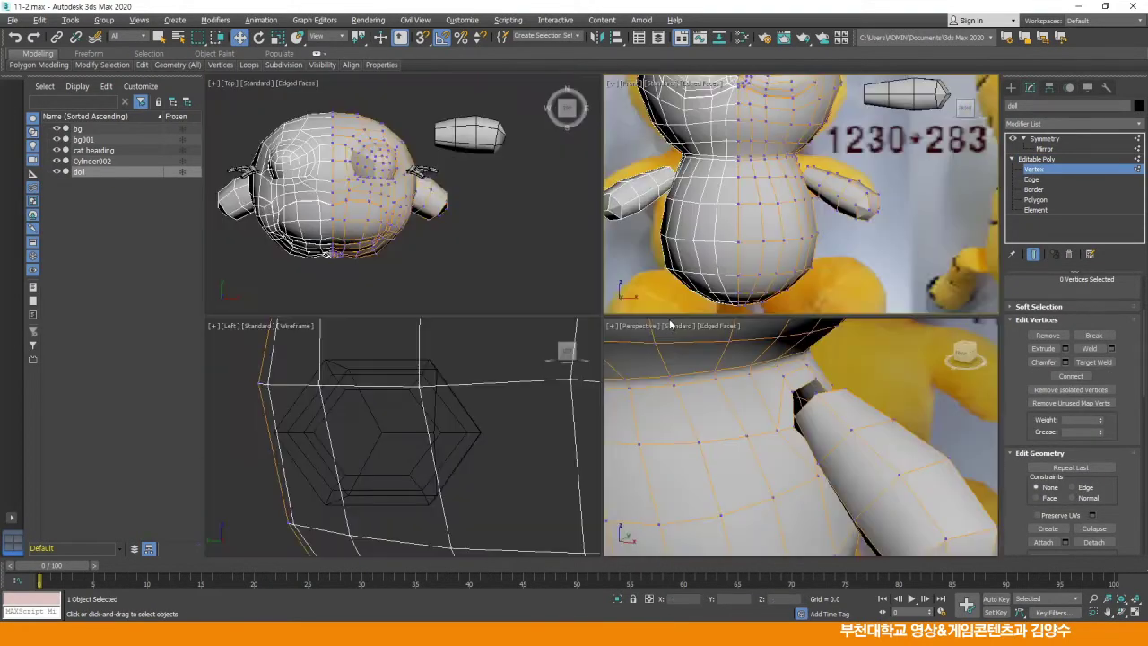
scroll(777, 386, "up", 2)
key("alt+w")
scroll(715, 320, "up", 2)
middle_click_drag(715, 314, 710, 313, "alt")
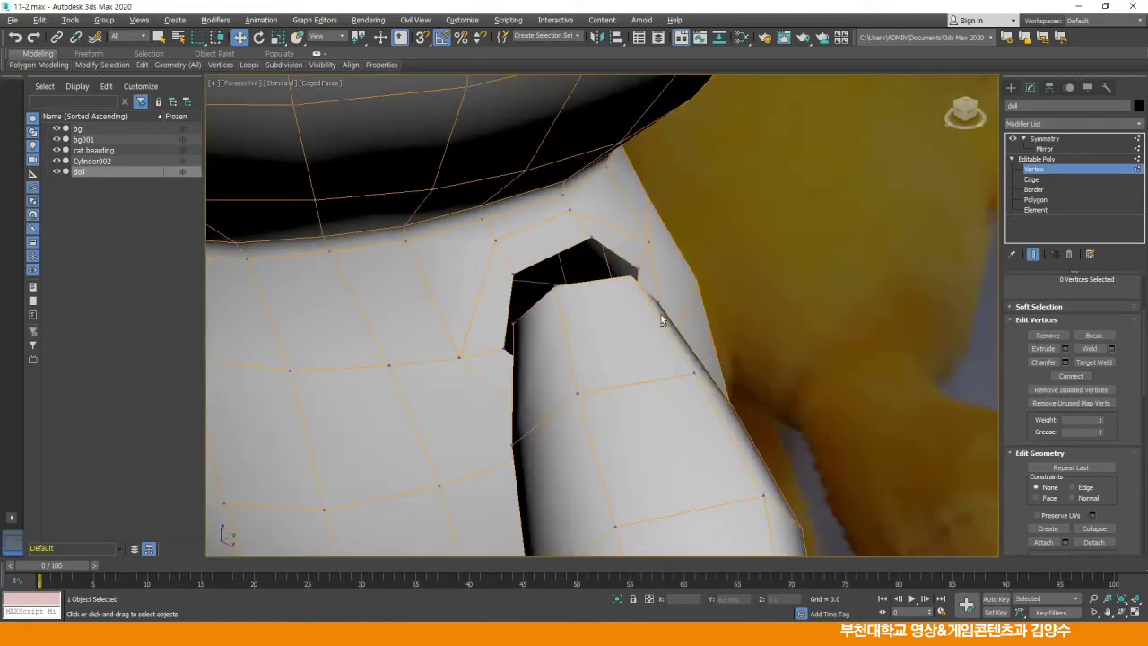
scroll(585, 307, "up", 2)
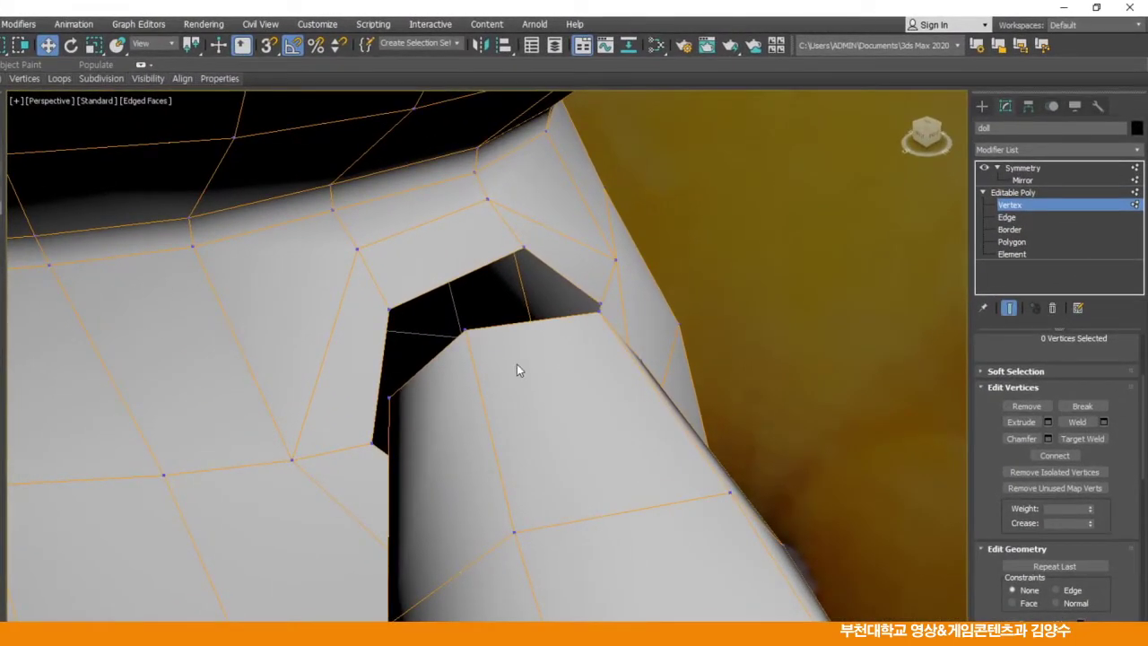
right_click(517, 365)
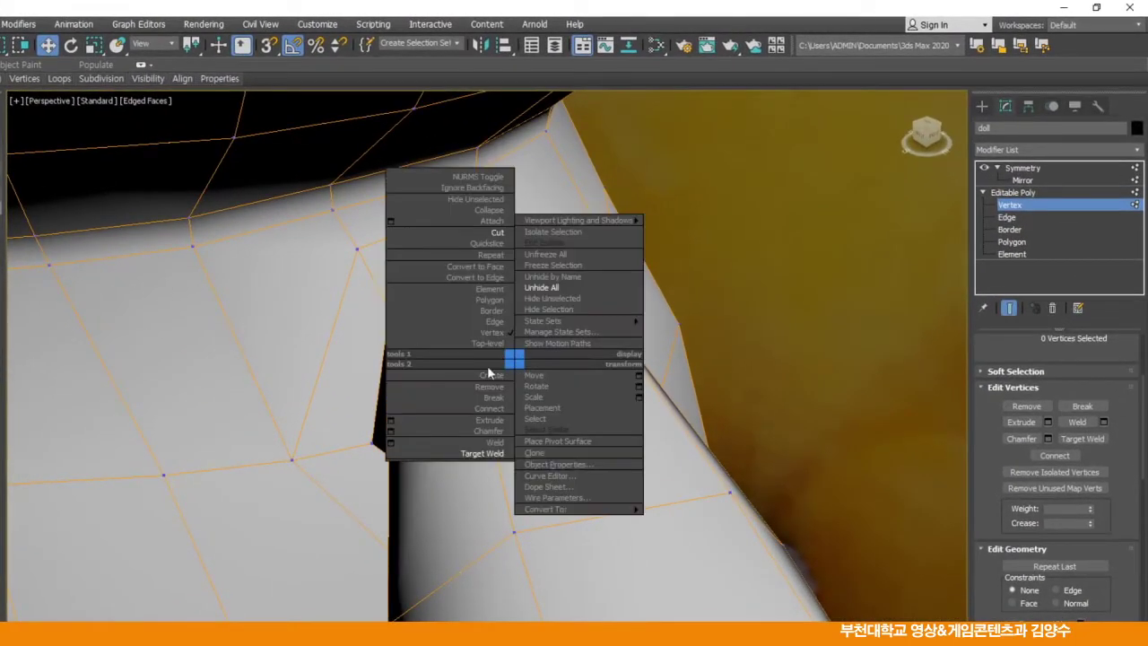
left_click(468, 441)
left_click(387, 309)
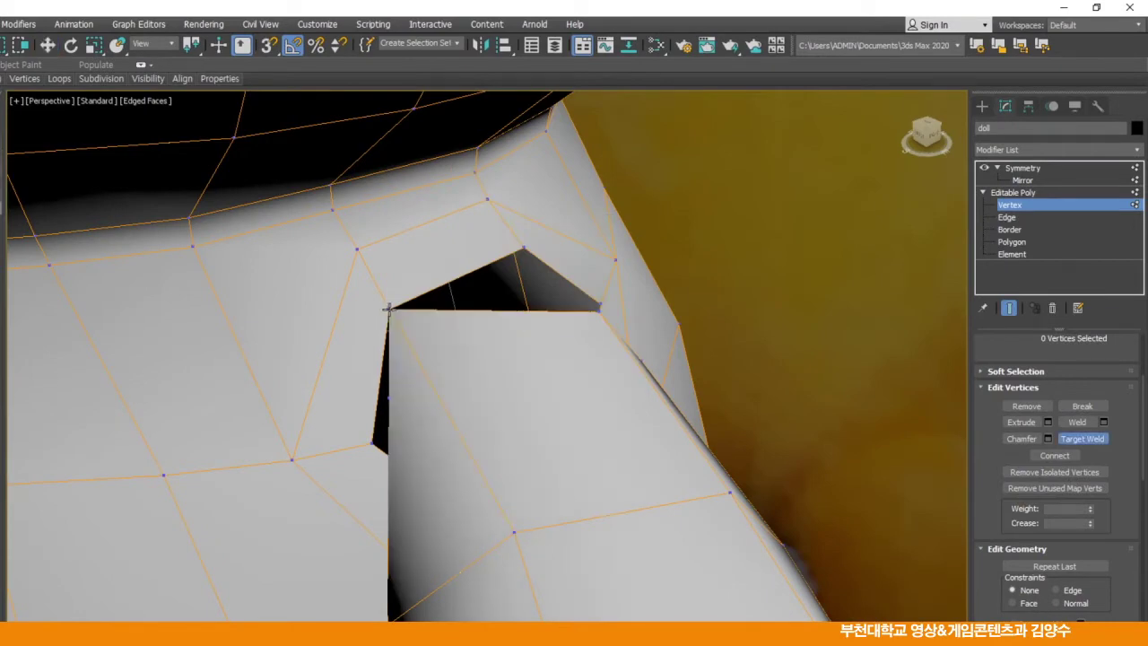
middle_click_drag(587, 386, 542, 382, "alt")
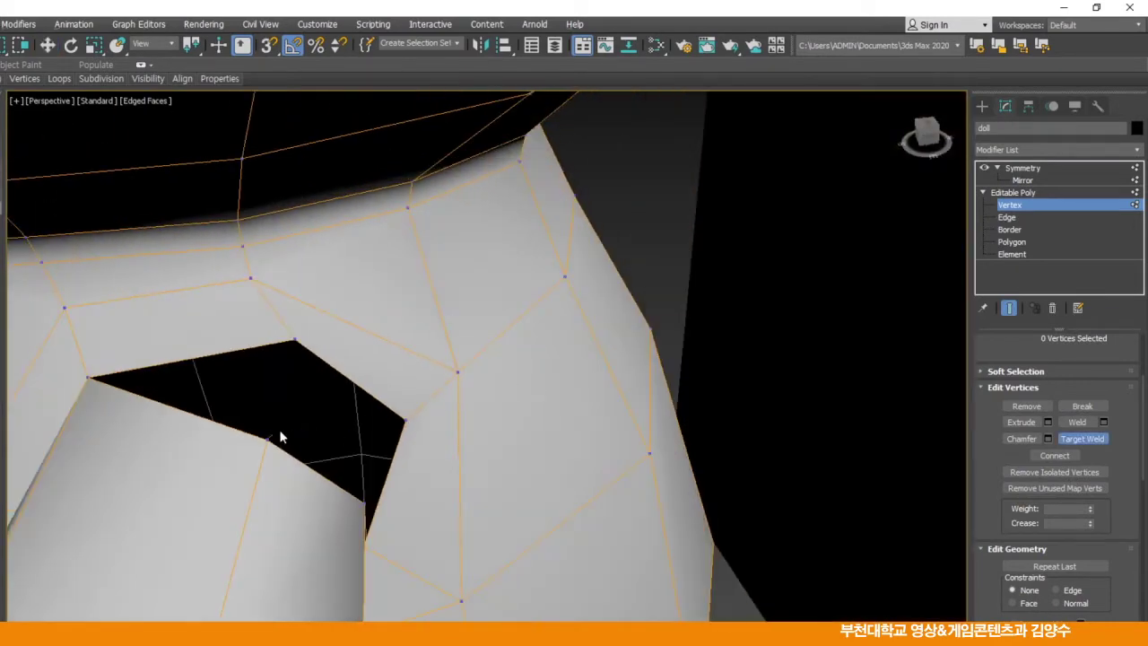
left_click(292, 341)
Target-weld the arm's two rear end vertices onto the back corners of the shoulder opening
middle_click_drag(492, 392, 365, 407, "alt")
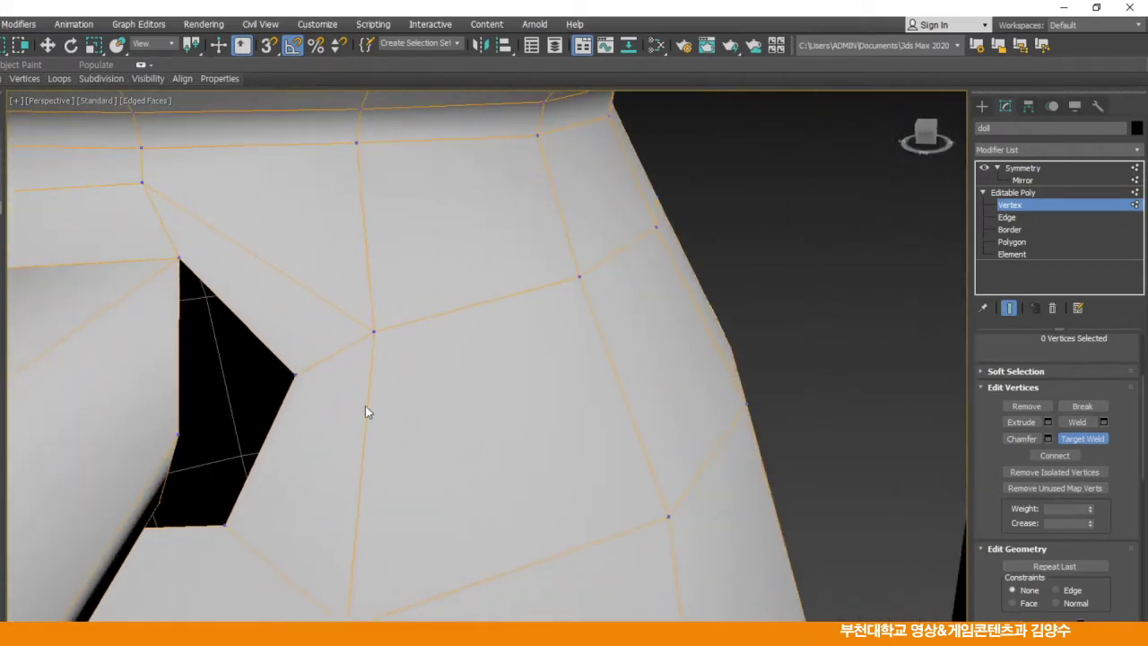
left_click(295, 372)
middle_click_drag(261, 457, 430, 558, "alt")
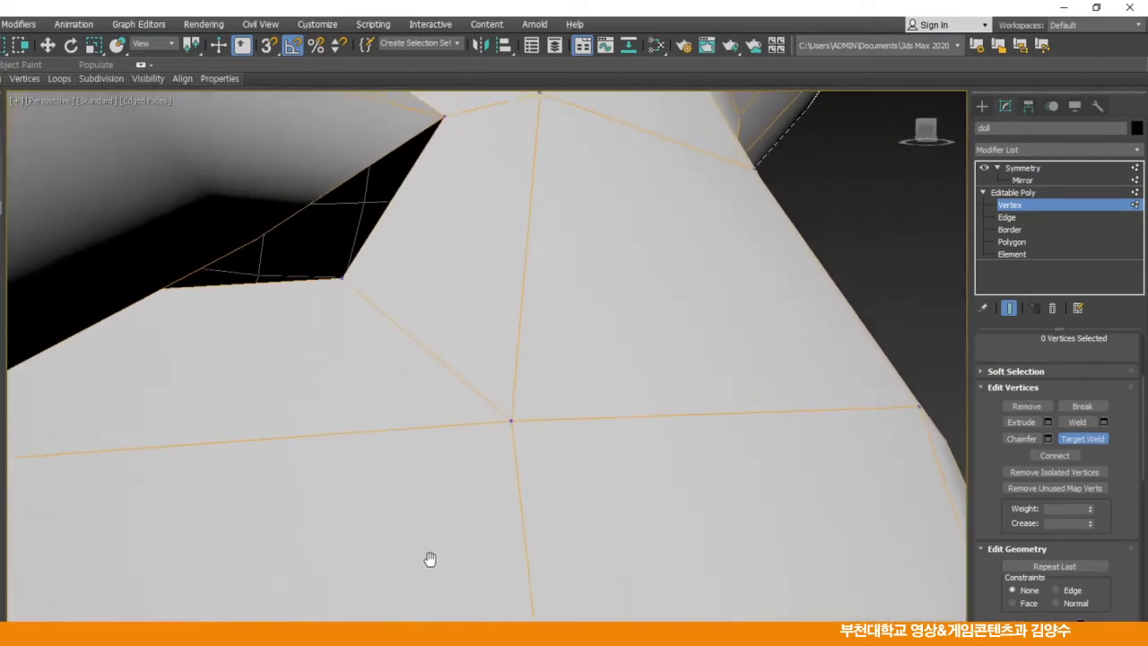
left_click(345, 280)
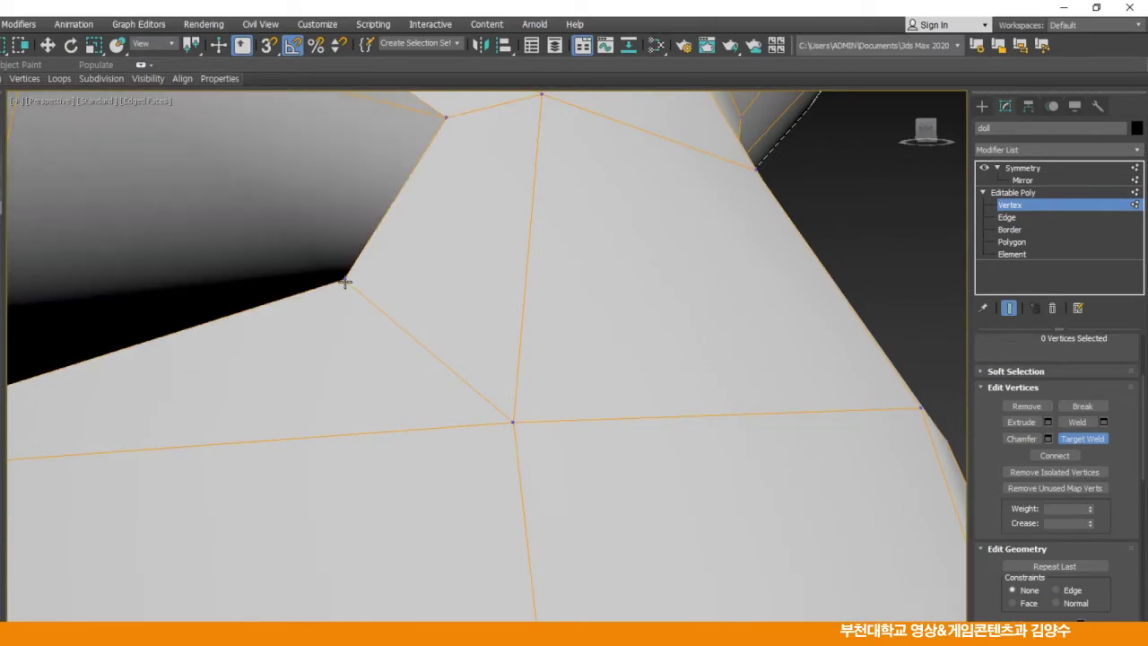
Target-weld the arm's remaining lower front end vertices to the shoulder opening in wireframe display, and restore shaded display
scroll(274, 328, "down", 5)
middle_click_drag(335, 377, 287, 385, "alt")
scroll(289, 385, "down", 2)
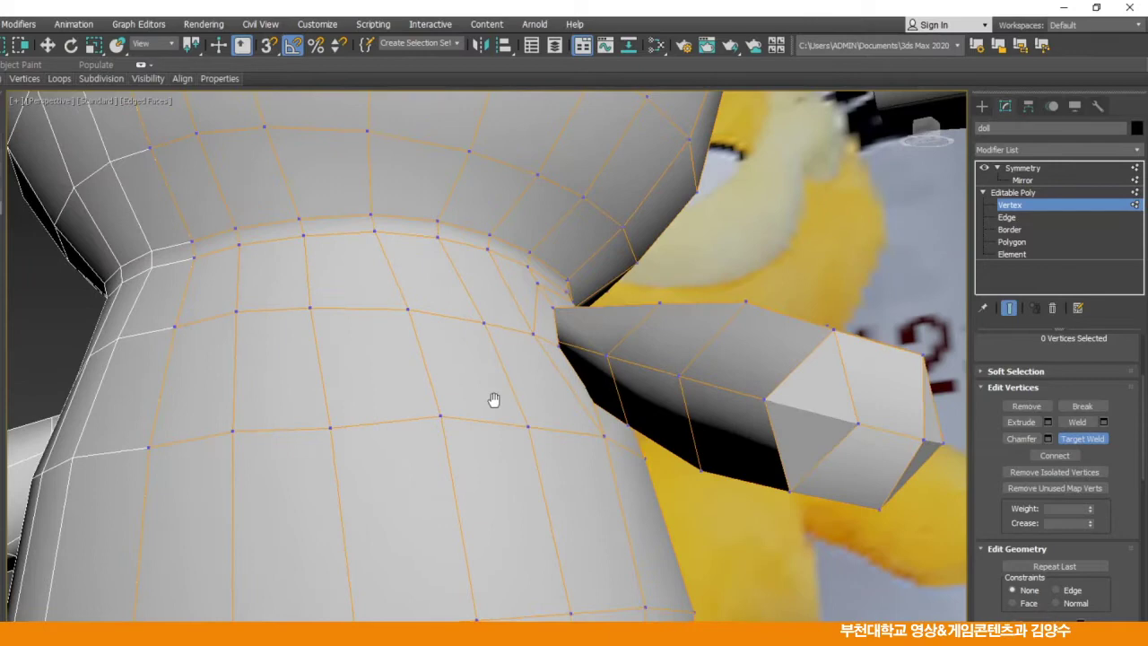
scroll(479, 422, "up", 5)
middle_click_drag(479, 422, 512, 436)
scroll(509, 441, "up", 2)
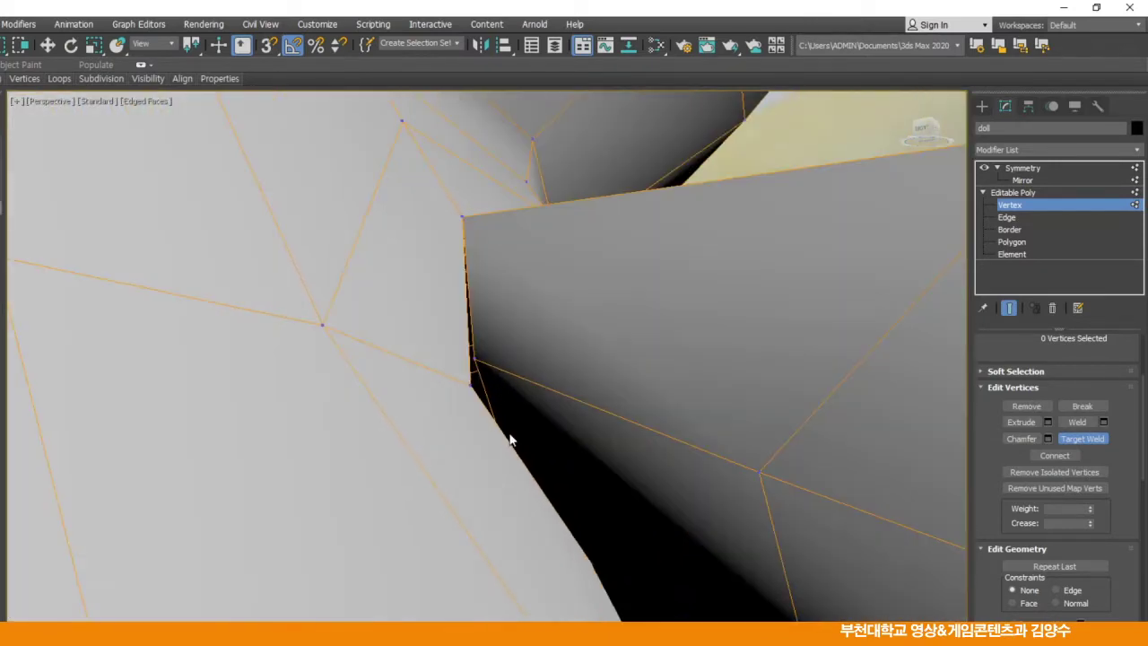
key("F3")
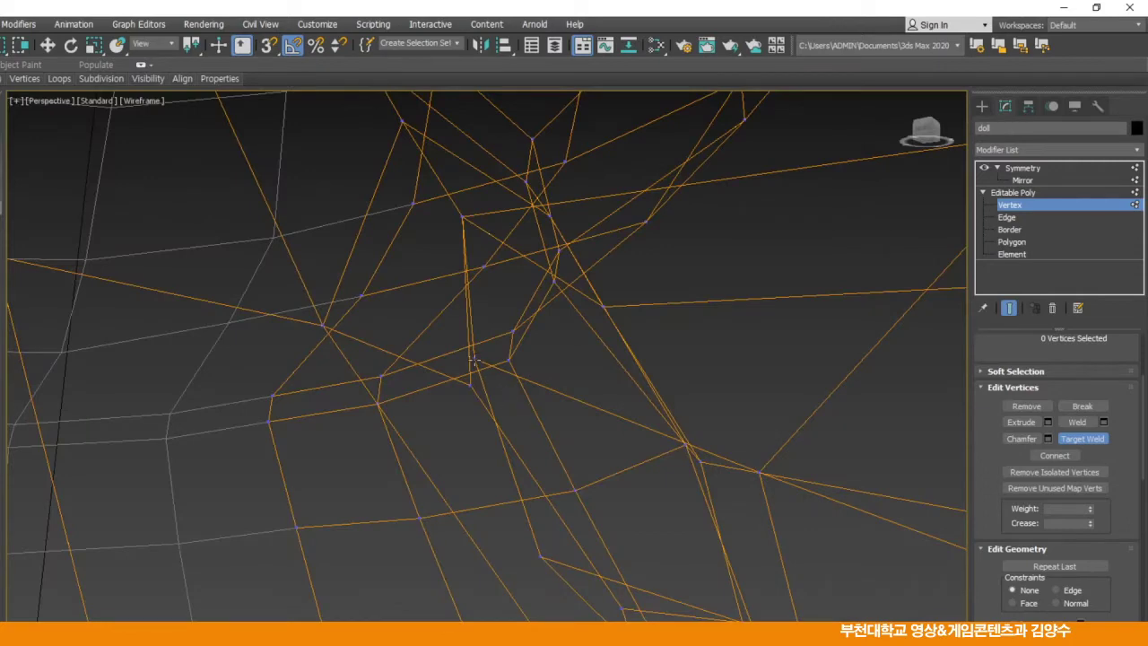
middle_click_drag(474, 398, 505, 452)
left_click(567, 484)
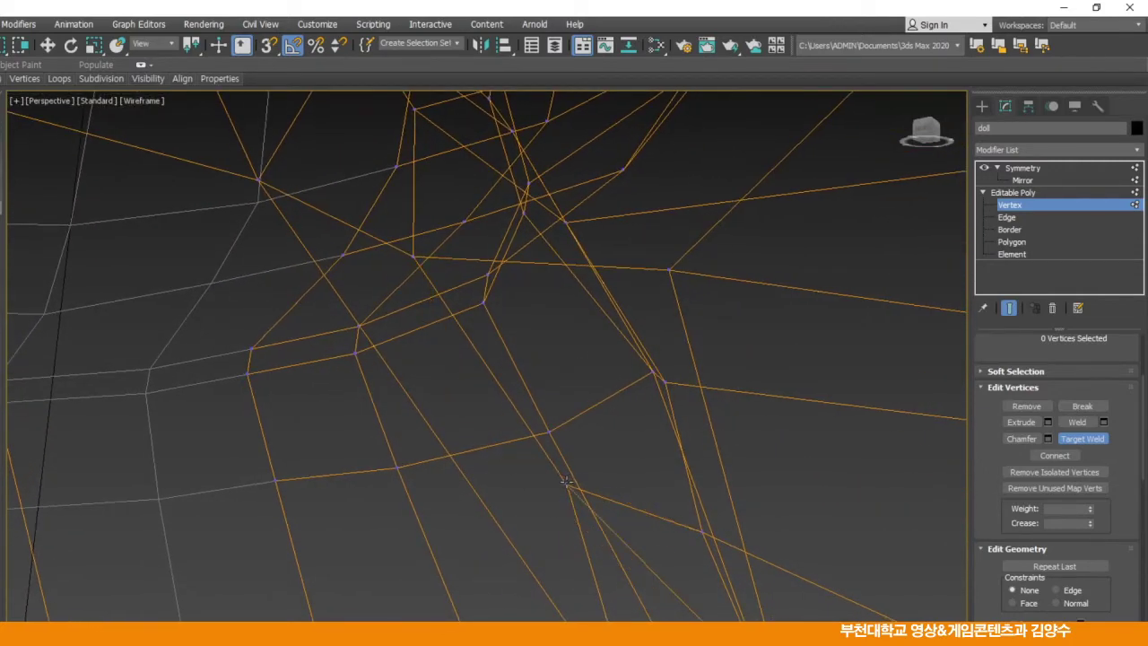
key("w")
scroll(502, 462, "down", 8)
key("F3")
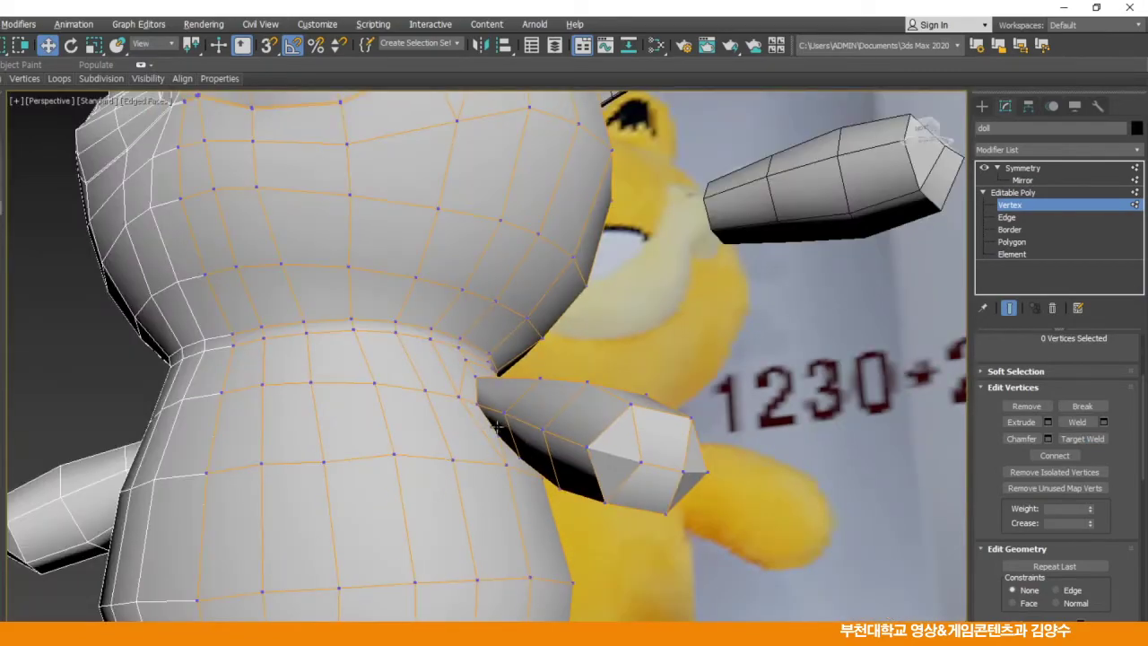
mouse_move(496, 428)
middle_mouse_down("alt")
mouse_move(376, 454)
mouse_move(505, 479)
mouse_move(478, 511)
mouse_move(457, 508)
mouse_move(584, 457)
mouse_move(503, 423)
mouse_move(454, 379)
mouse_move(523, 457)
mouse_move(475, 438)
middle_mouse_up("alt")
right_click(473, 432)
left_click(472, 427)
Select all of the doll's head polygons in the front view and hide them
key("alt+w")
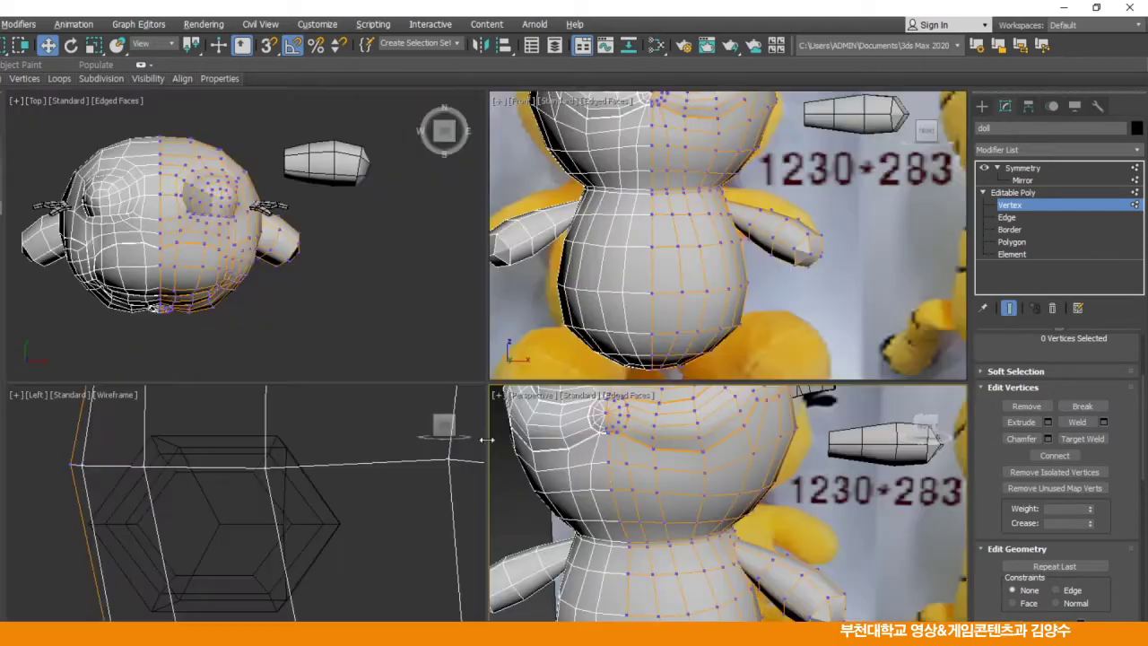
left_click(629, 266)
key("alt+w")
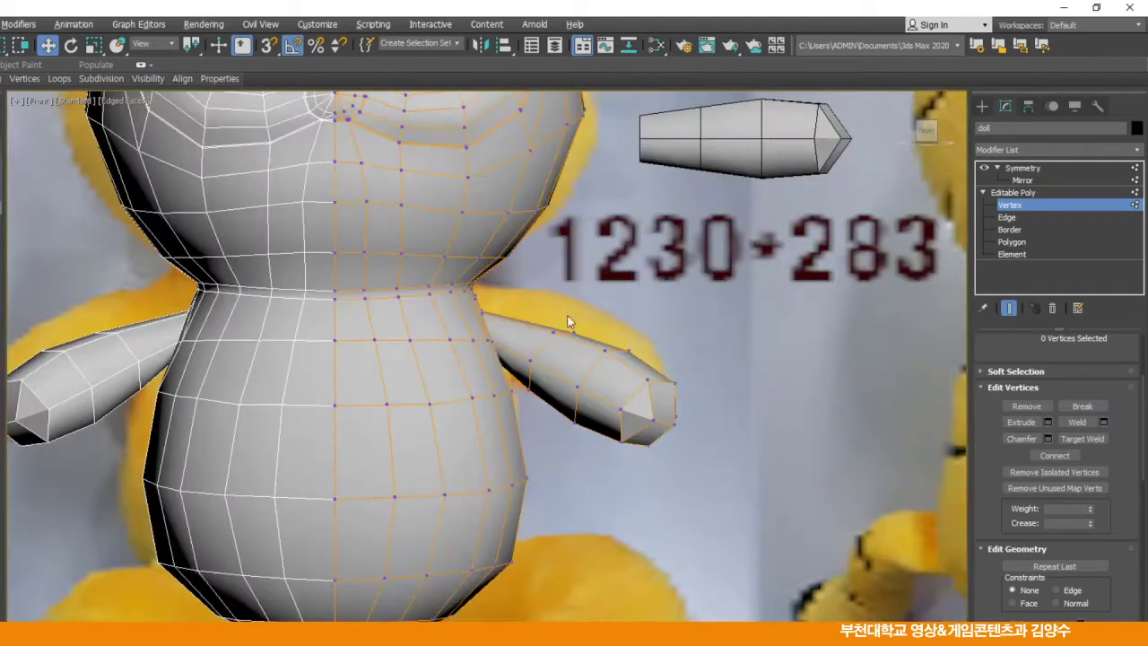
scroll(629, 264, "down", 5)
middle_click_drag(600, 283, 615, 429)
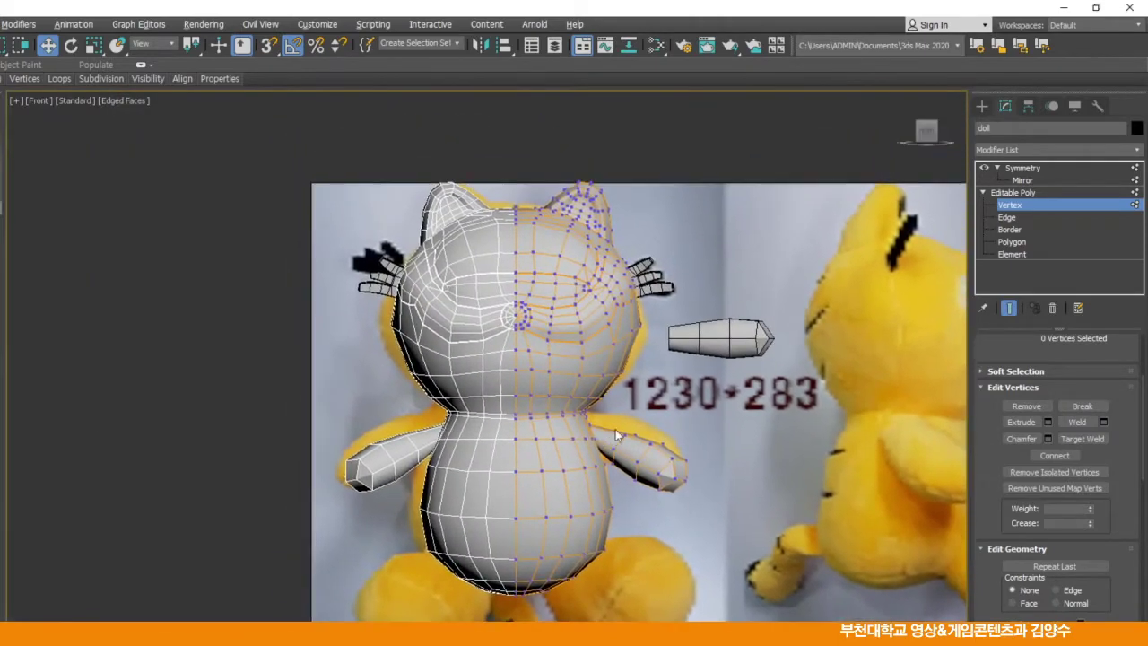
left_click(1011, 243)
left_click_drag(281, 145, 678, 409)
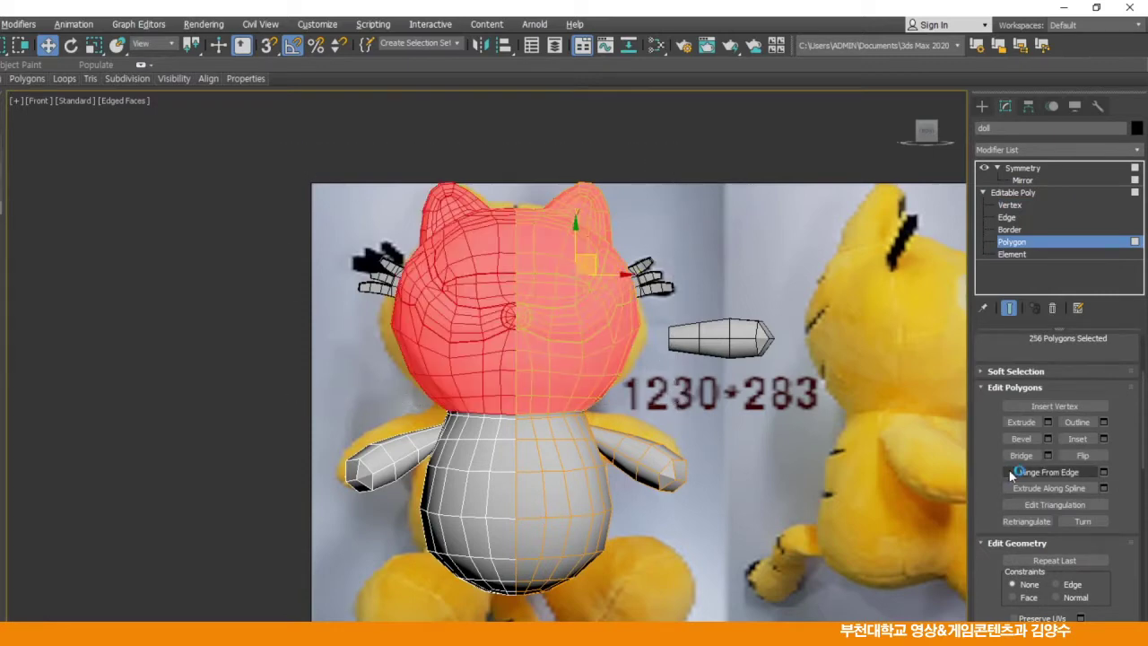
left_click_drag(991, 497, 991, 474)
scroll(990, 474, "down", 5)
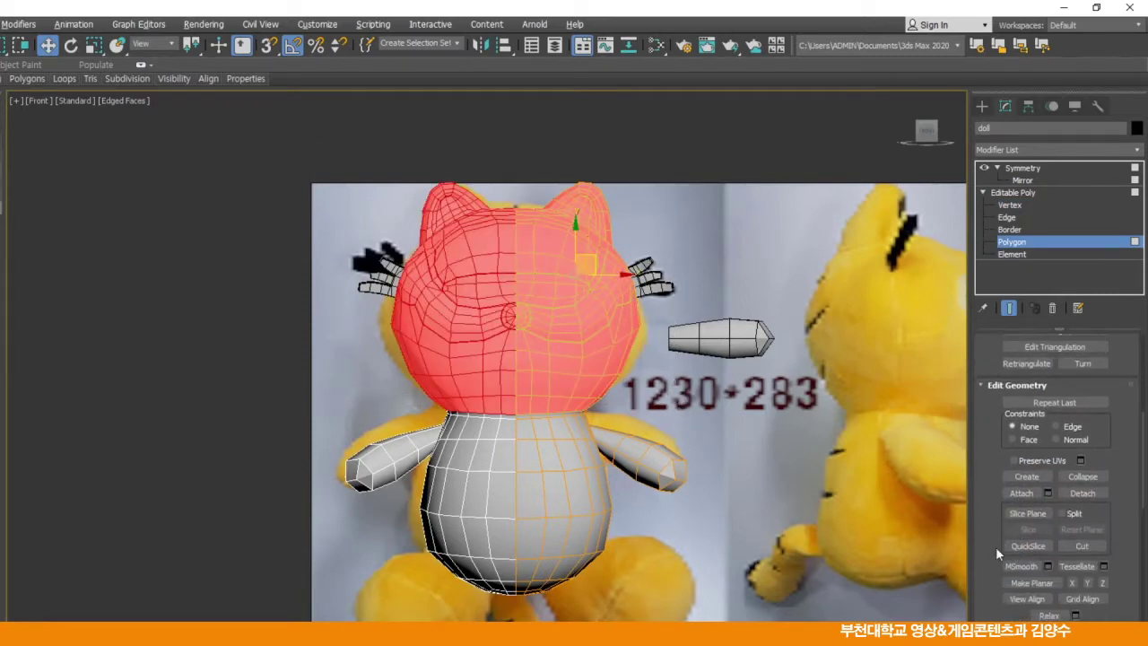
scroll(996, 547, "down", 5)
left_click(1019, 493)
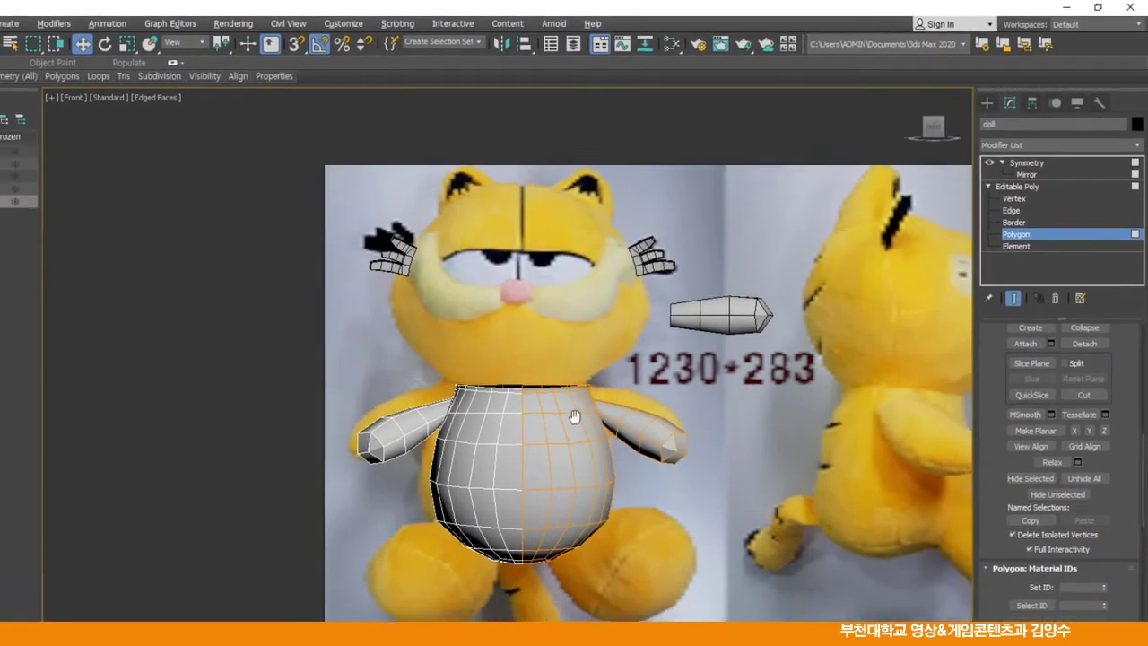
Shift the arm's two rear shoulder vertices slightly outward and toward the cat's front in the top view, and nudge the front one slightly backward
scroll(552, 430, "up", 3)
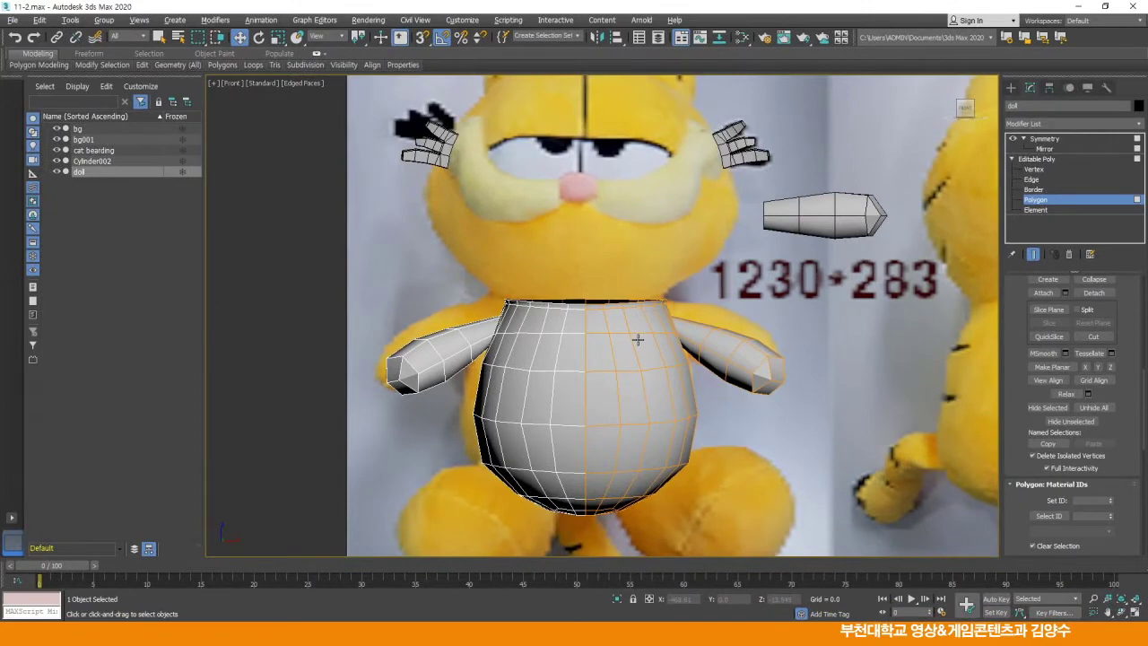
key("alt+w")
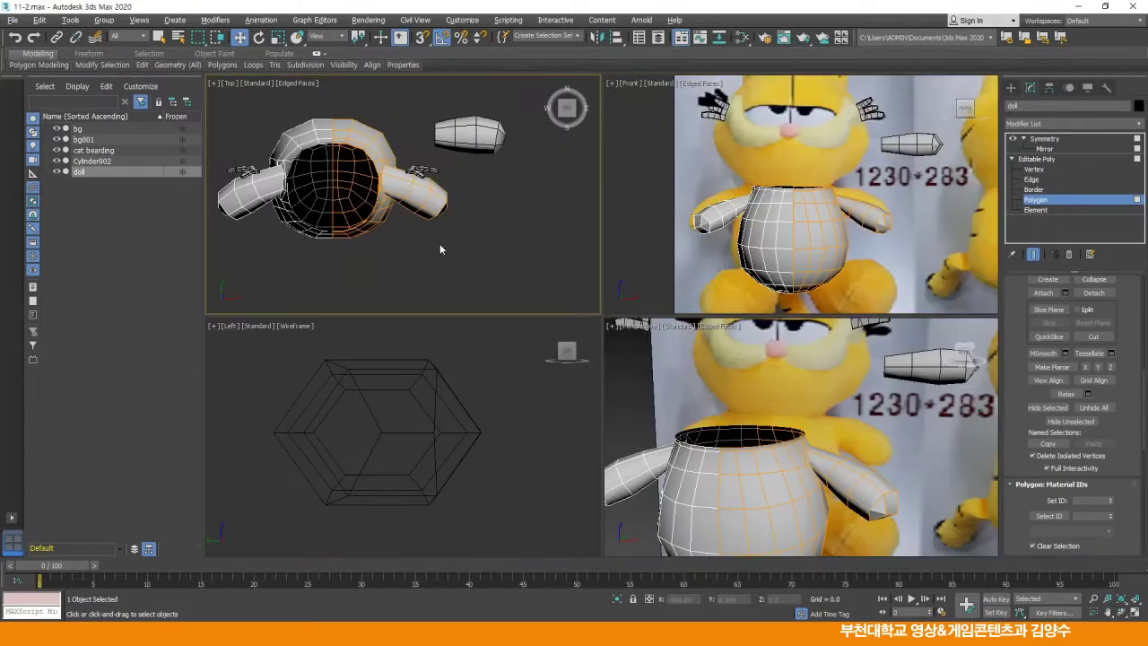
key("alt+w")
scroll(557, 307, "up", 5)
middle_click_drag(583, 265, 589, 267)
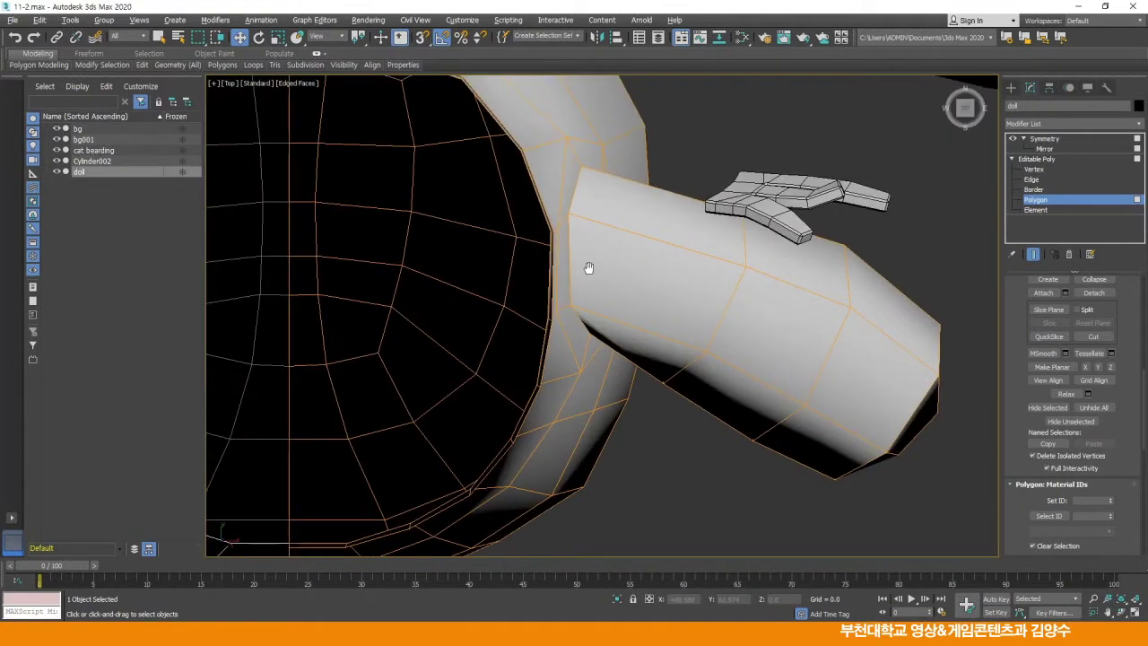
left_click(1036, 170)
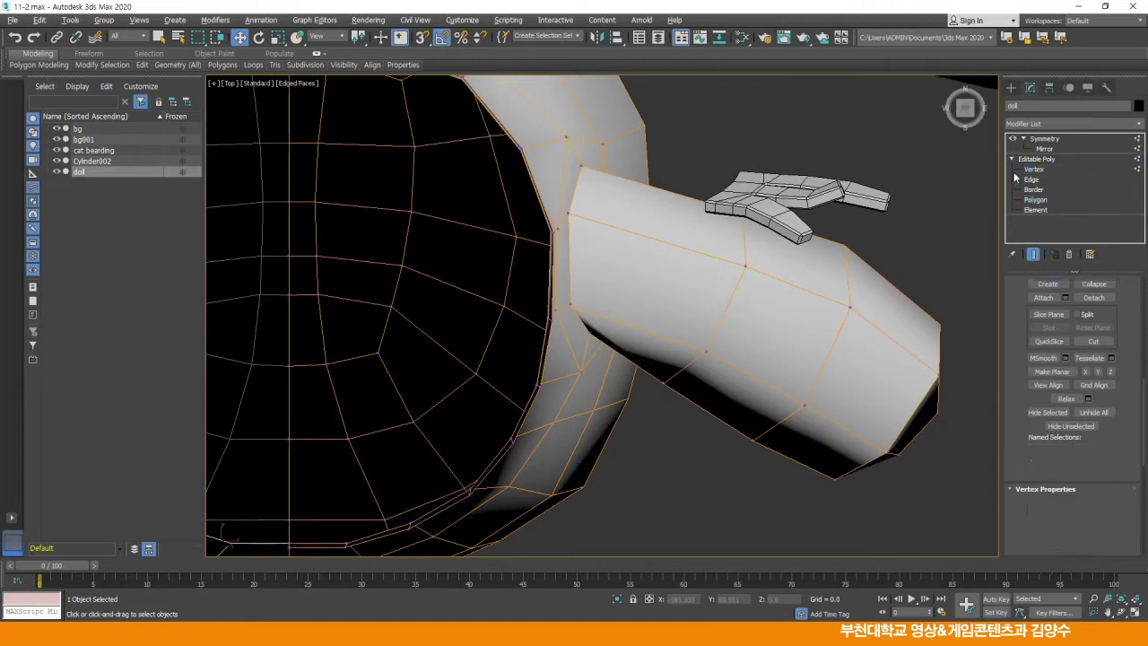
middle_click_drag(591, 228, 611, 232)
left_click(590, 217)
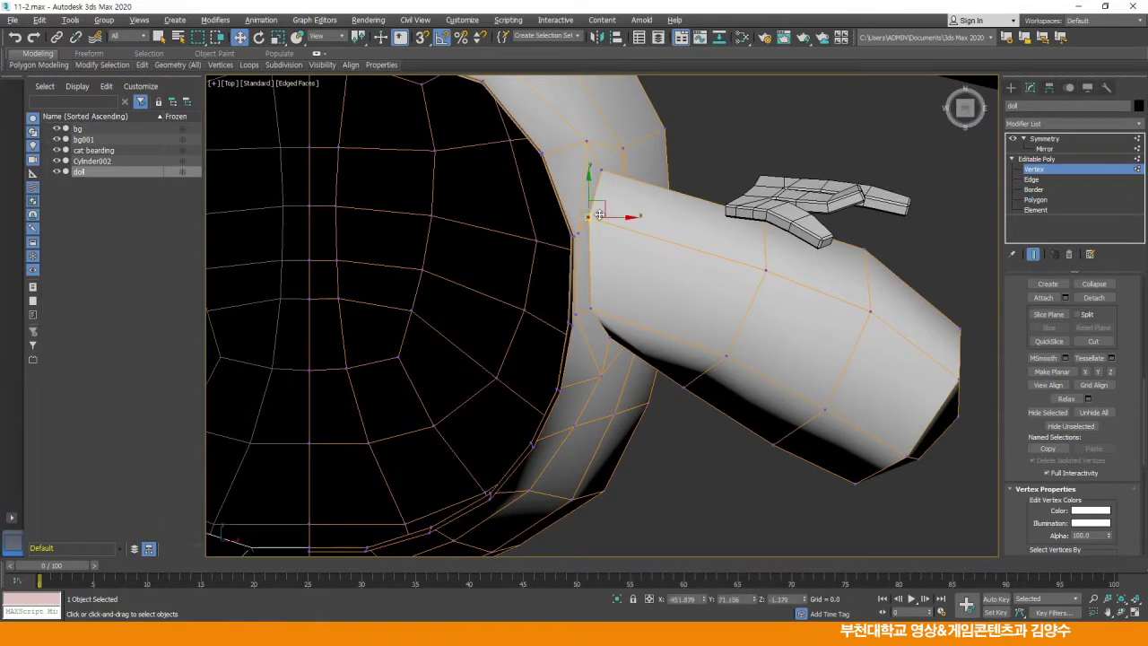
left_click_drag(608, 211, 614, 217)
left_click_drag(604, 170, 611, 179)
left_click_drag(594, 223, 601, 230)
left_click_drag(592, 310, 592, 306)
left_click(646, 217)
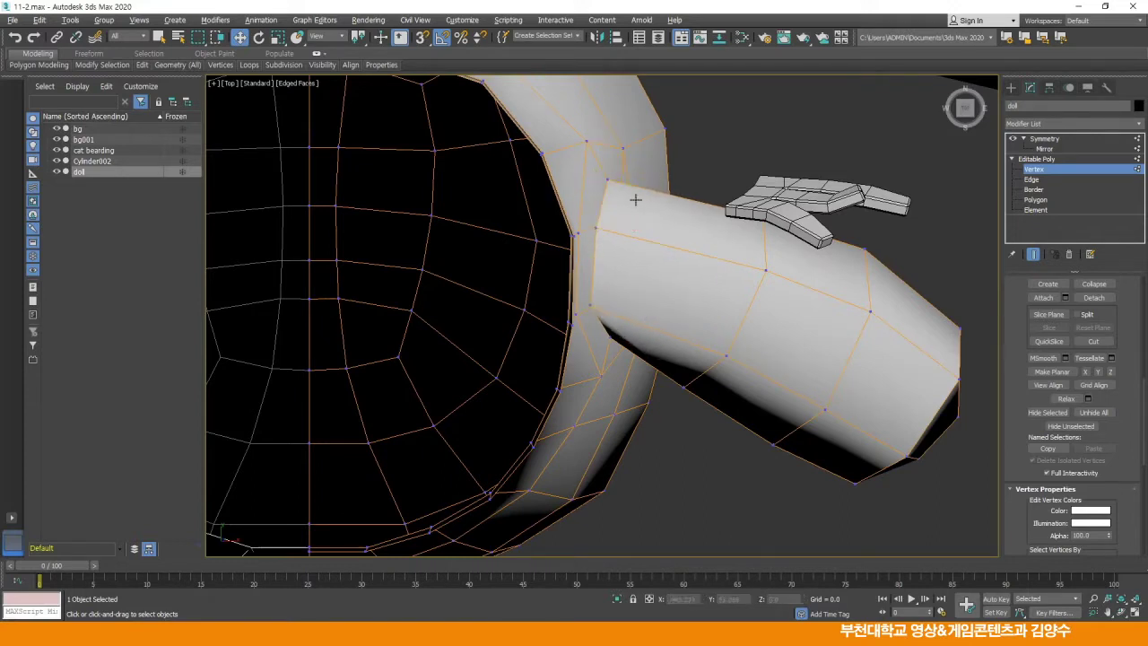
left_click(611, 180)
left_click(677, 269)
middle_click_drag(707, 287, 699, 288)
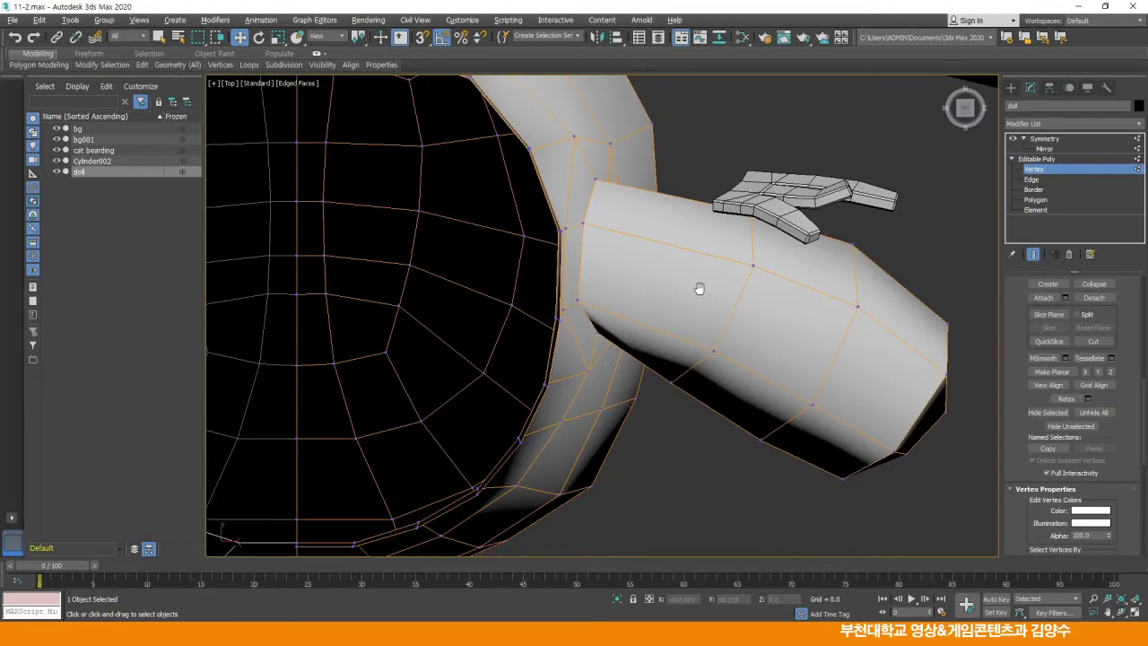
Hide every object except the selected doll mesh, so only its body and arms show
key("alt+w")
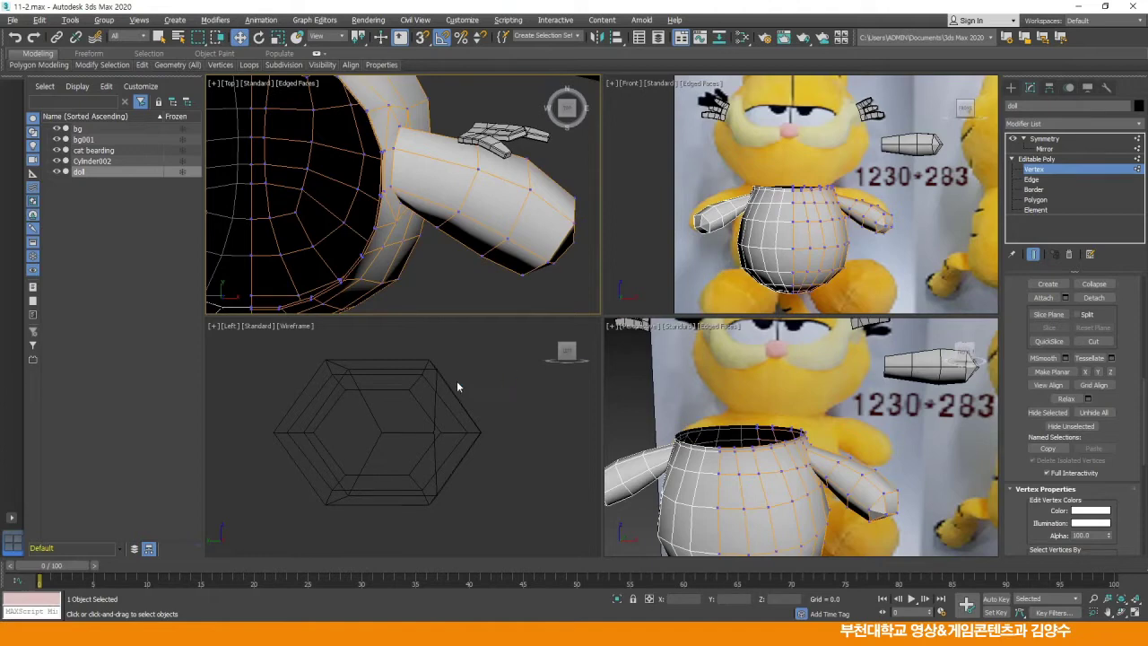
scroll(792, 215, "up", 3)
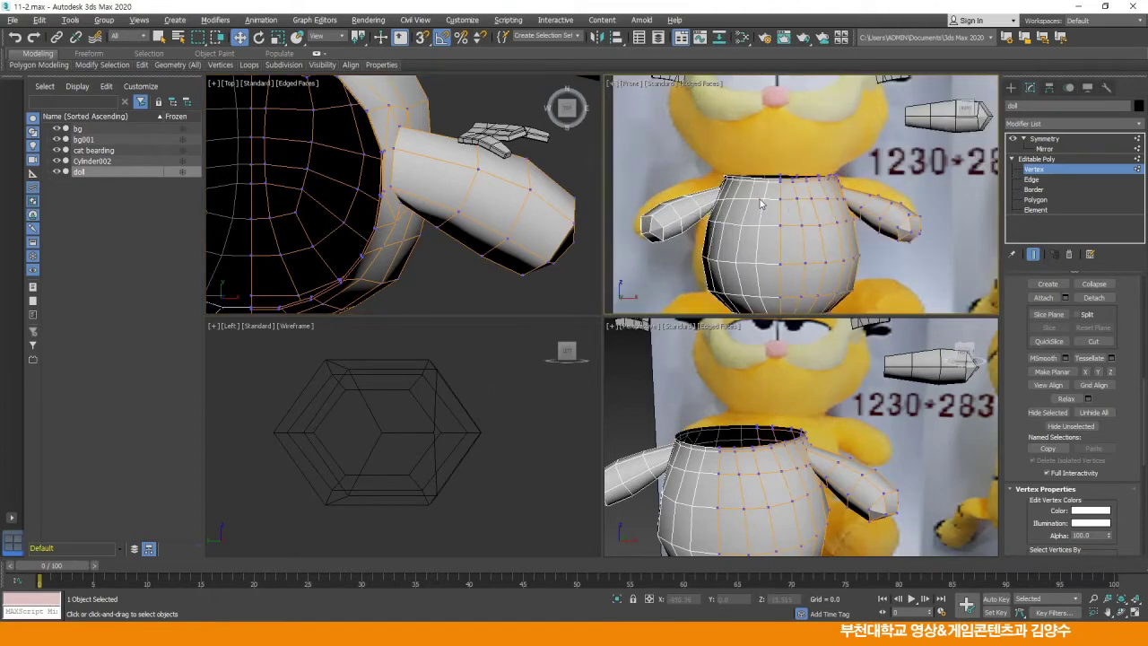
right_click(764, 212)
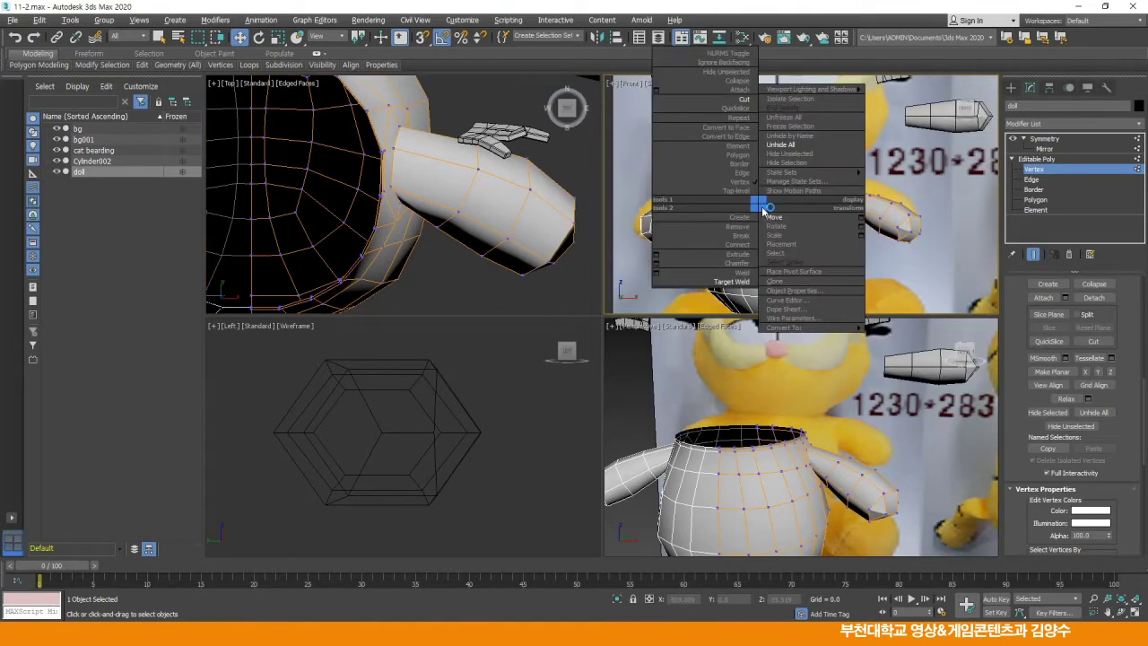
left_click(800, 157)
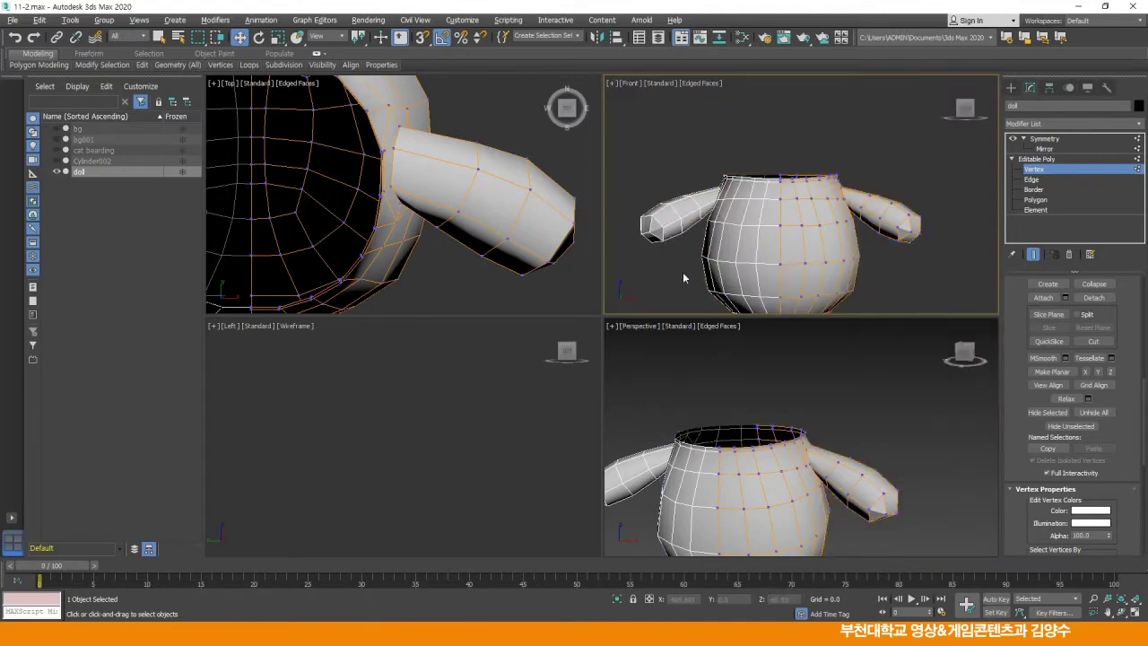
Change the Left viewport to a Right view with shaded edged faces, framed on the doll's arm
scroll(389, 392, "down", 5)
middle_click_drag(427, 424, 409, 378)
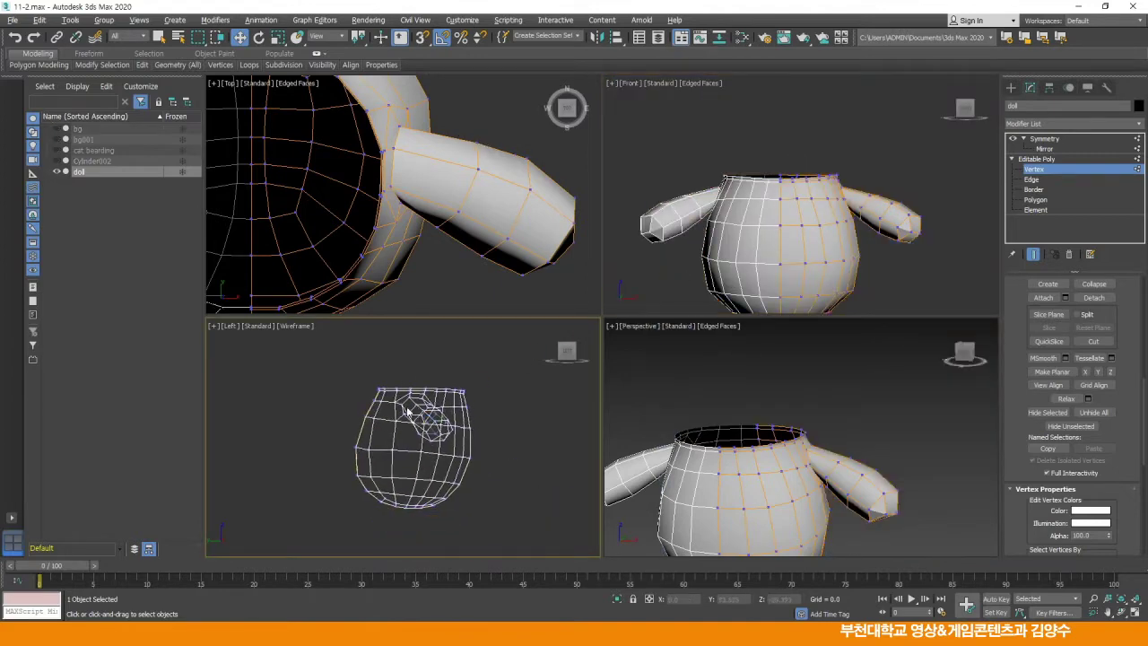
scroll(408, 411, "up", 2)
left_click(230, 326)
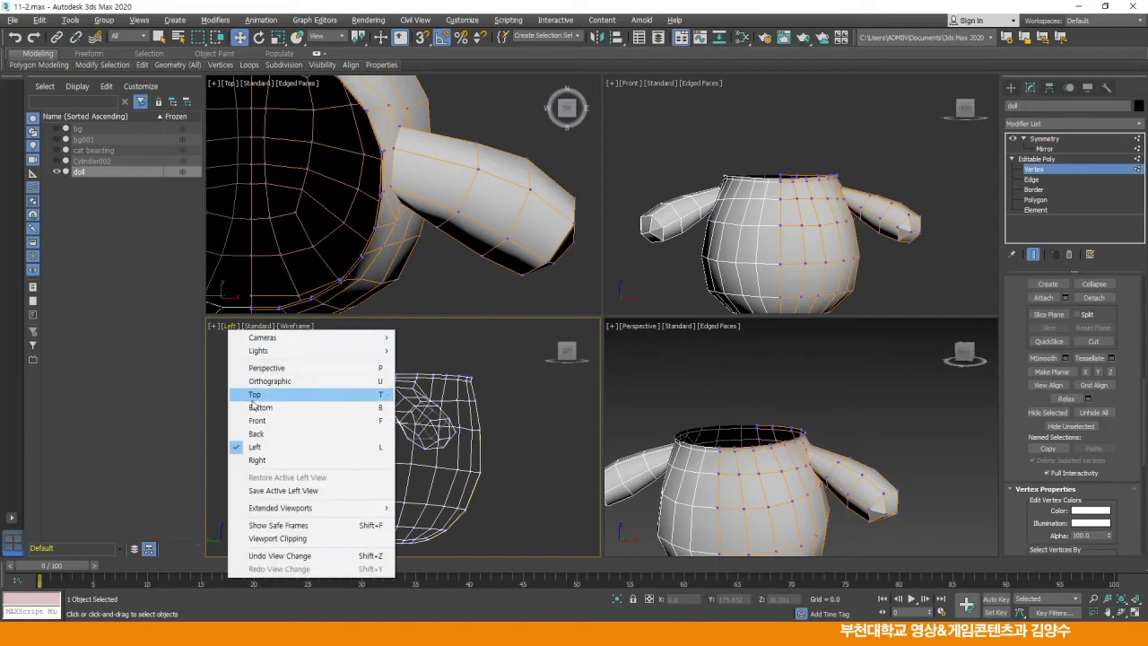
left_click(261, 460)
middle_click_drag(404, 432, 438, 414)
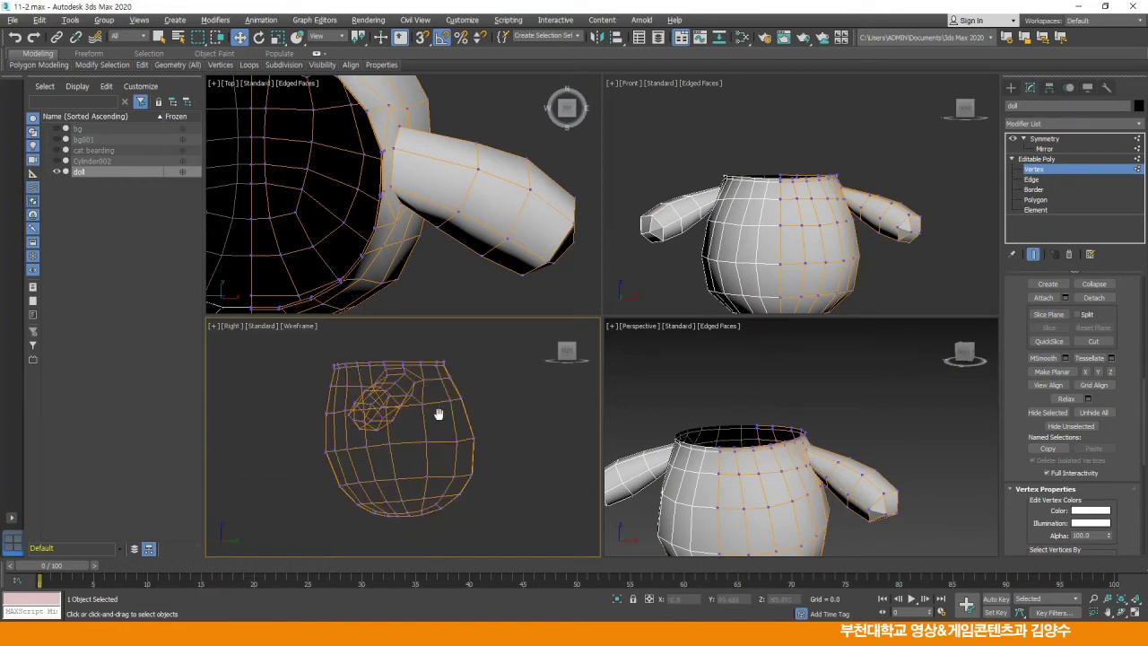
key("F3")
scroll(395, 403, "up", 3)
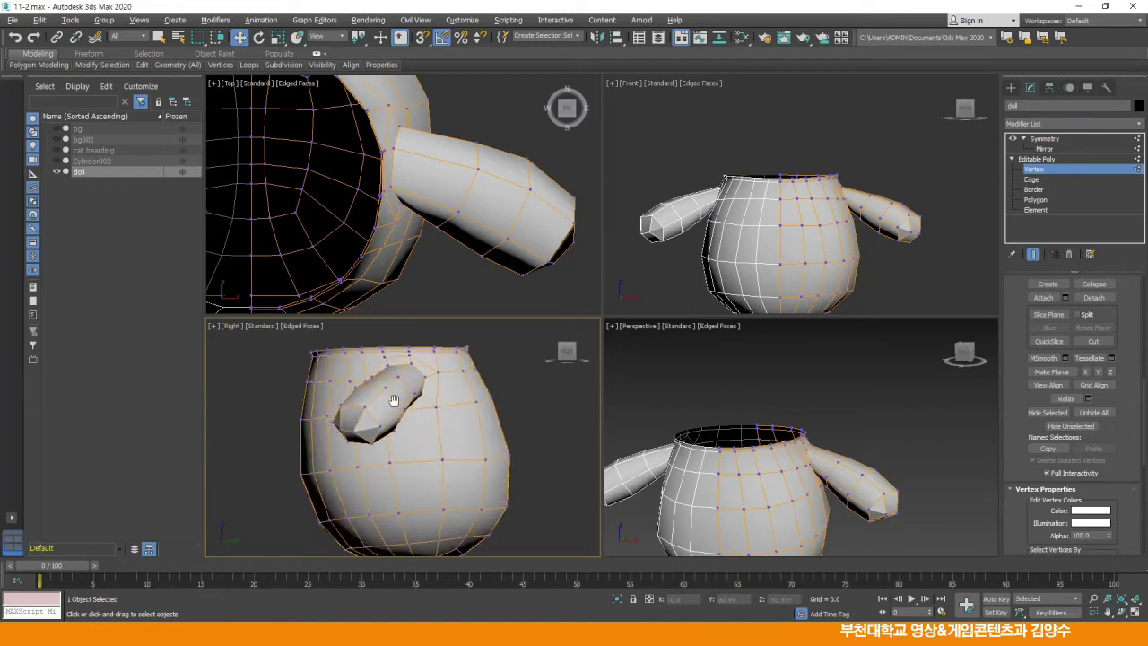
middle_click_drag(378, 219, 412, 232)
middle_click_drag(760, 233, 797, 196)
mouse_move(454, 434)
middle_mouse_down()
mouse_move(453, 456)
mouse_move(437, 436)
middle_mouse_up()
In the right view, raise the shoulder opening's lower rear vertex slightly and nudge its two top vertices slightly down
key("alt+w")
scroll(476, 419, "up", 2)
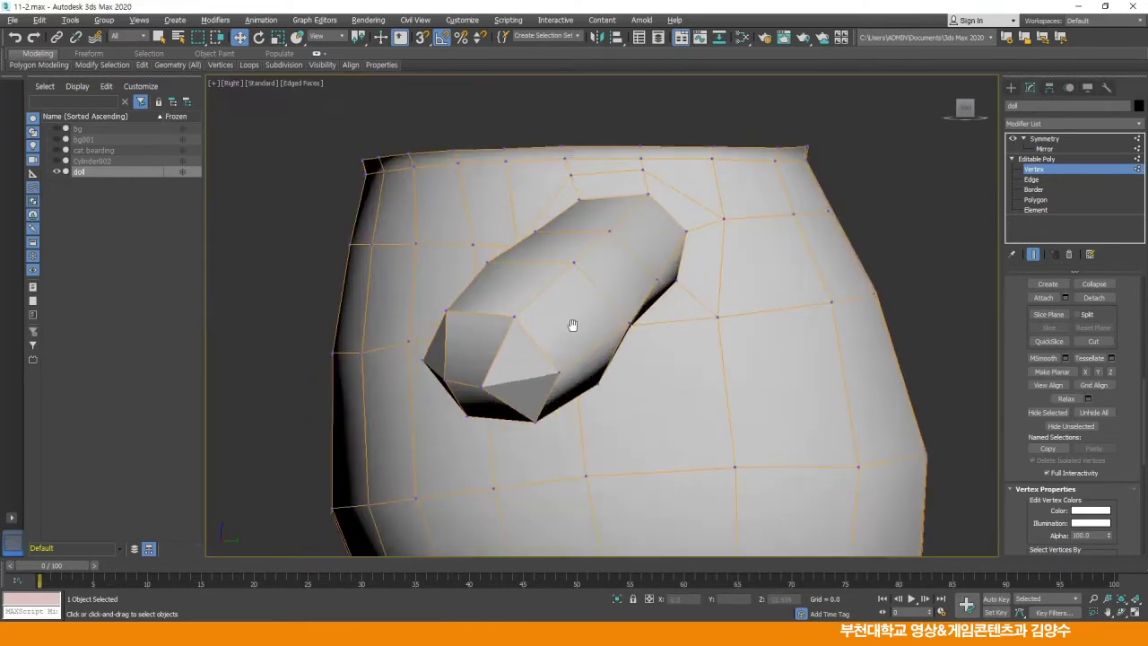
scroll(576, 313, "up", 2)
middle_click_drag(613, 289, 611, 306)
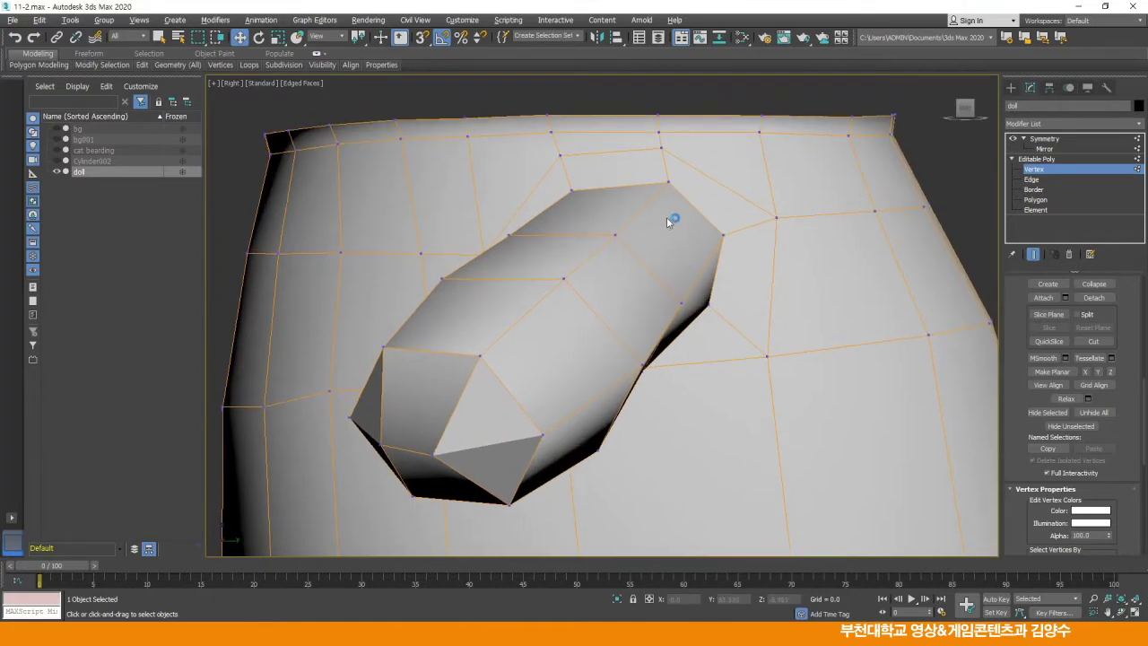
left_click(708, 307)
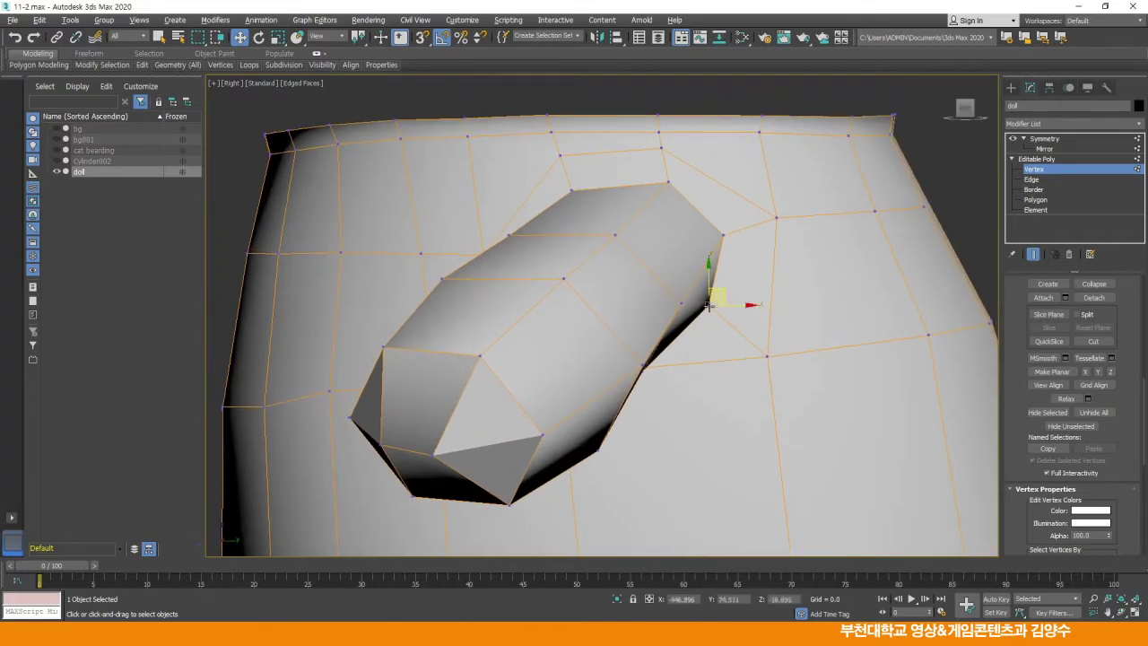
left_click_drag(728, 292, 724, 282)
left_click(668, 185)
left_click(571, 191)
left_click_drag(571, 194, 574, 198)
left_click(561, 220)
middle_click_drag(584, 345, 578, 317)
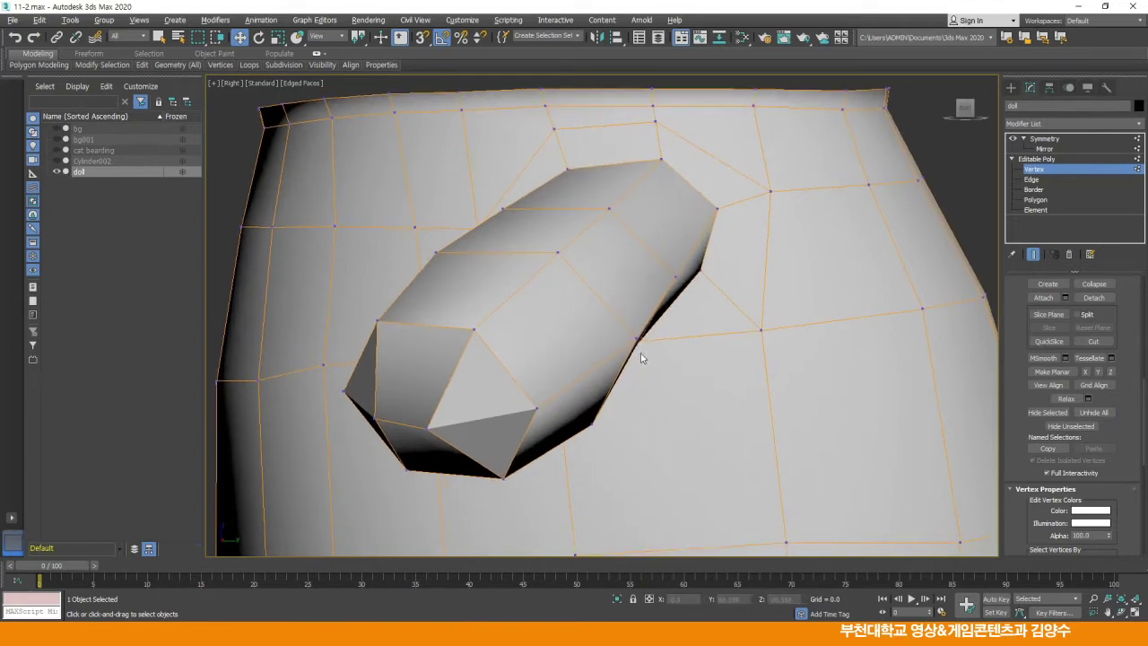
scroll(694, 306, "down", 2)
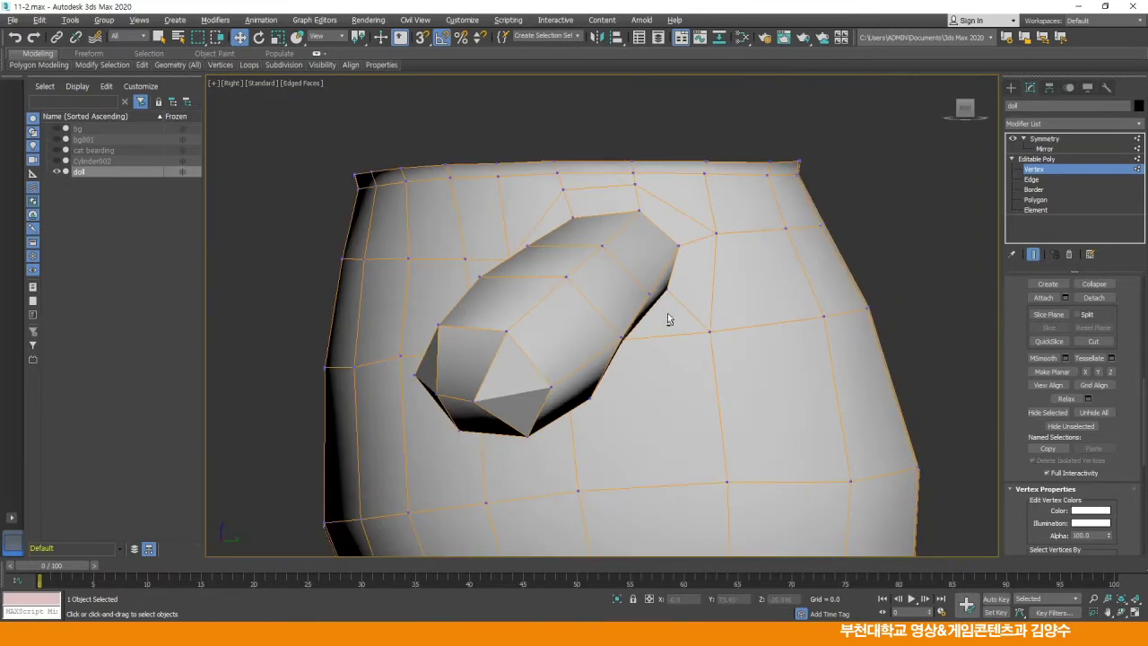
Connect the ring of lengthwise edges on the upper arm in the perspective view with 1 segment
key("alt+w")
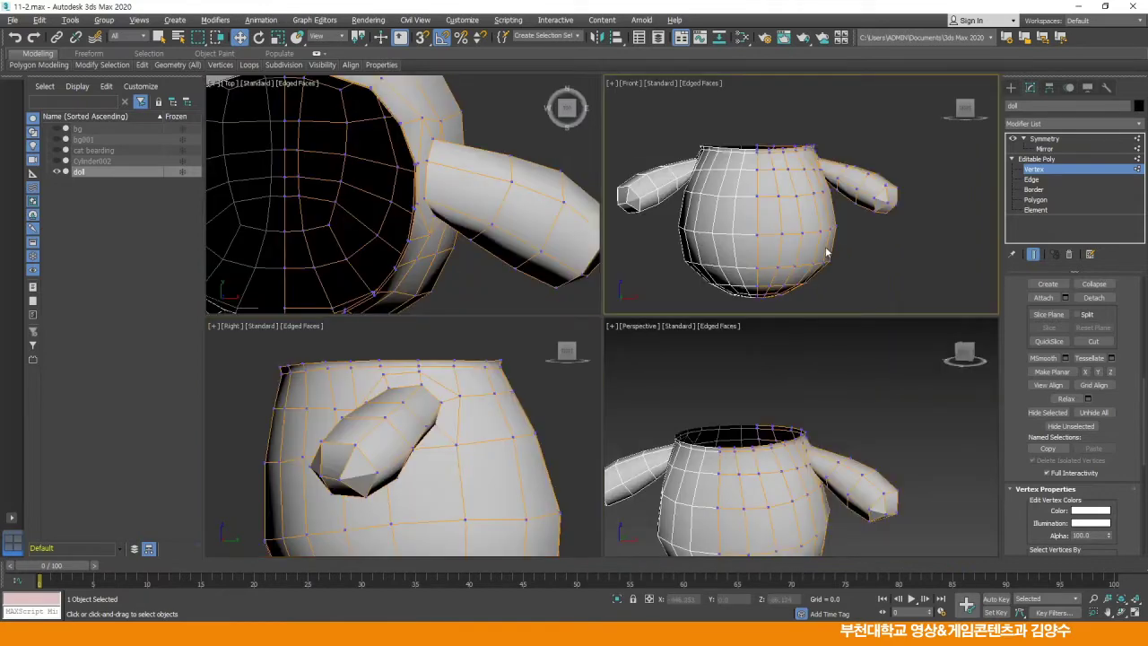
left_click(815, 410)
key("alt+w")
middle_click_drag(603, 362, 833, 289)
mouse_move(821, 305)
middle_mouse_down("alt")
mouse_move(793, 334)
mouse_move(810, 307)
middle_mouse_up("alt")
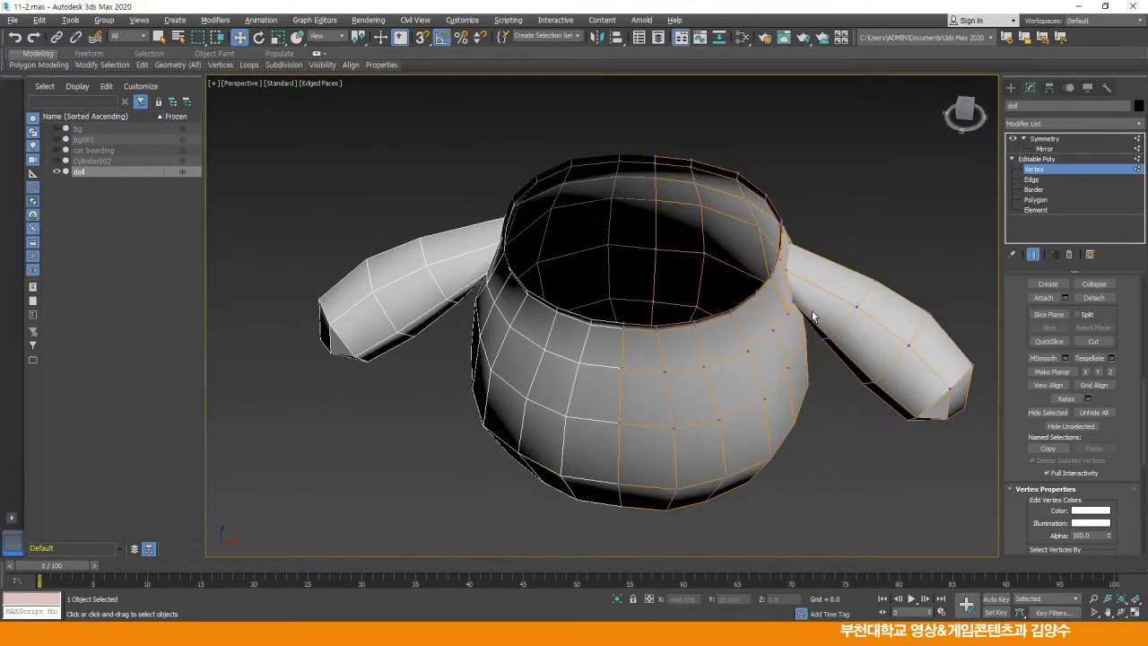
scroll(807, 305, "up", 4)
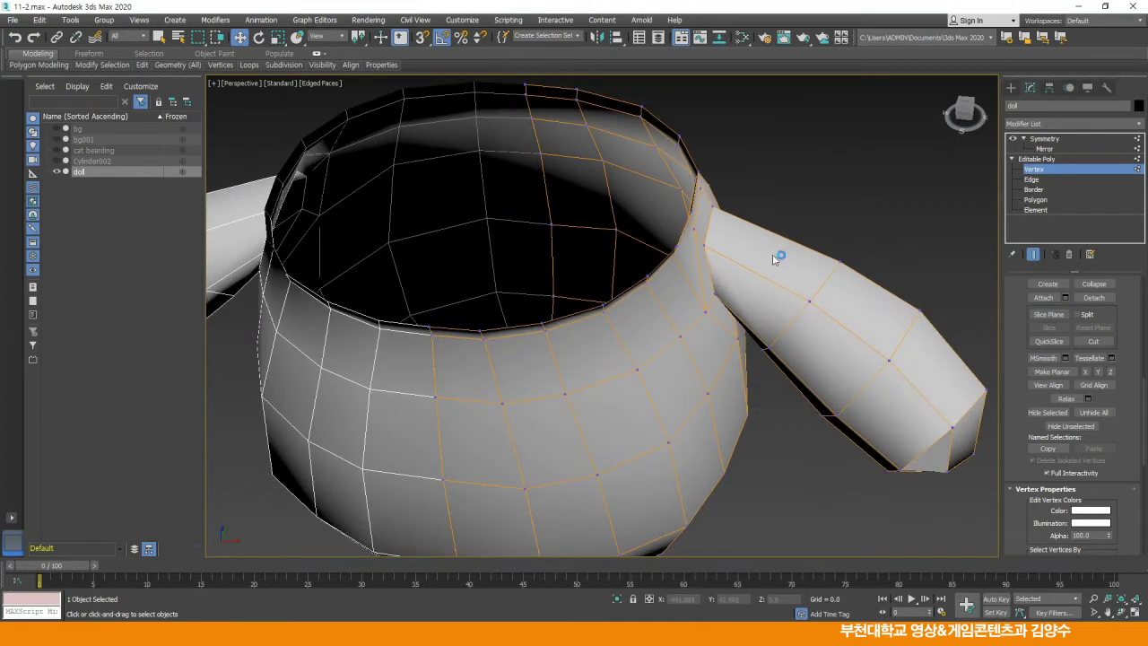
left_click(1031, 180)
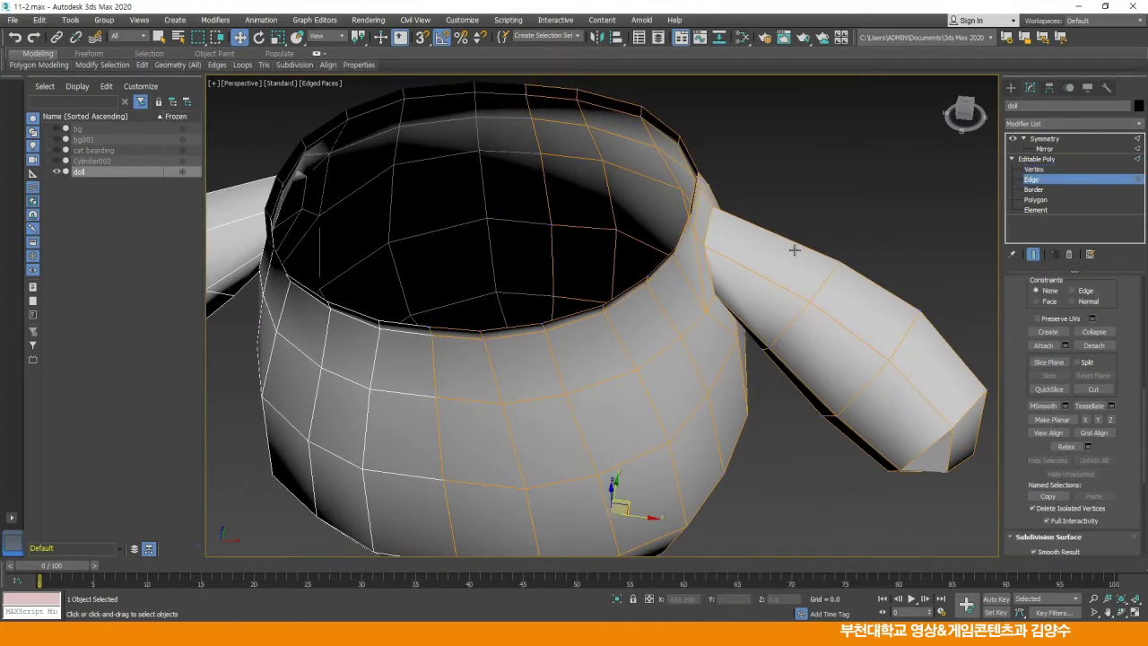
left_click(762, 278)
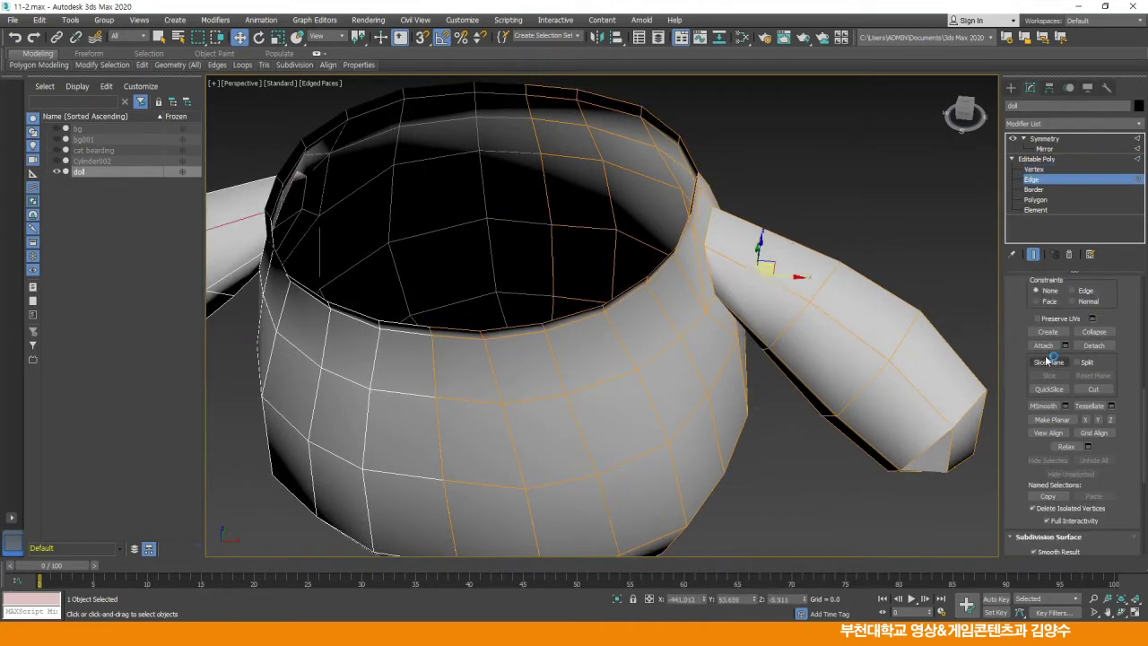
left_click_drag(1017, 298, 1002, 495)
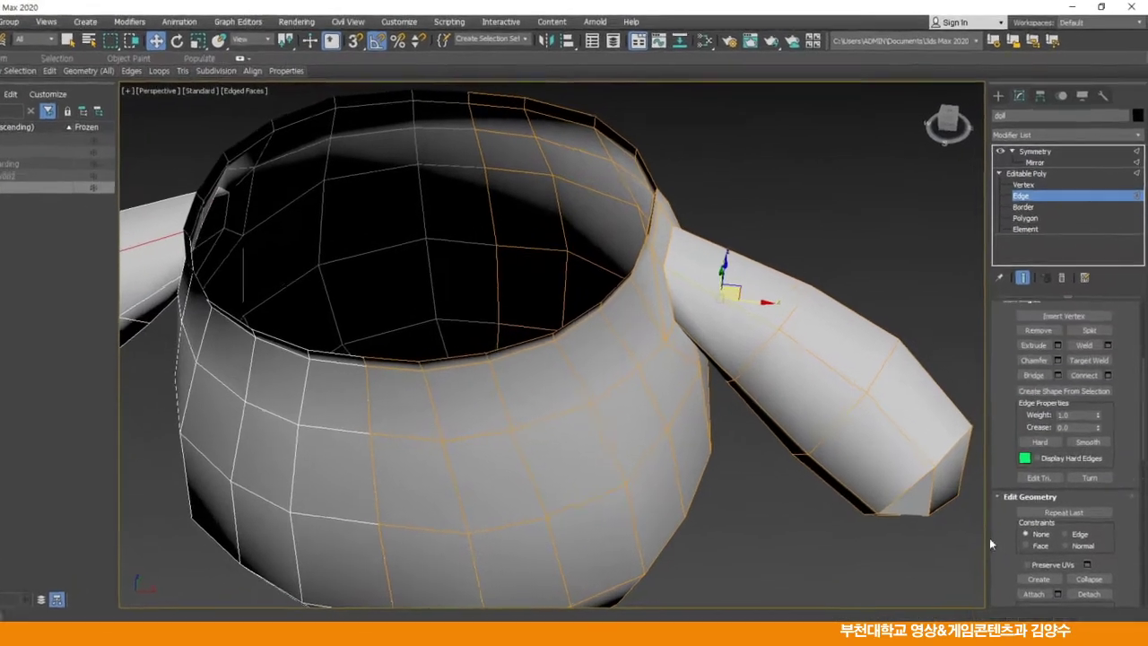
scroll(999, 452, "up", 3)
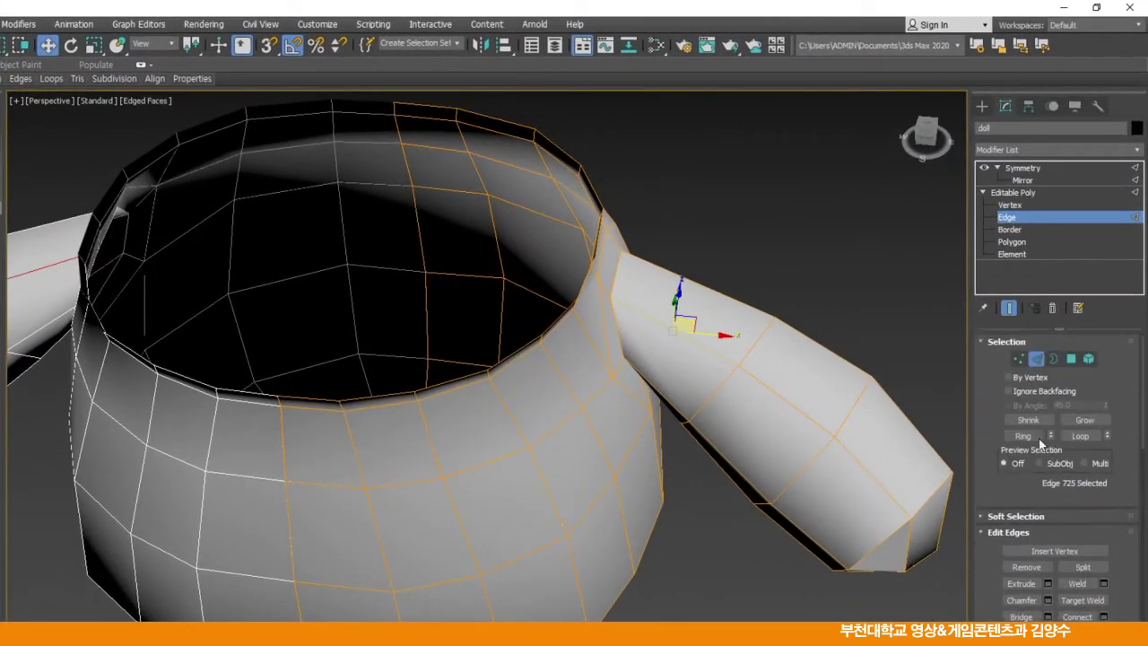
left_click(1032, 439)
middle_click_drag(784, 436, 774, 346, "alt")
right_click(810, 235)
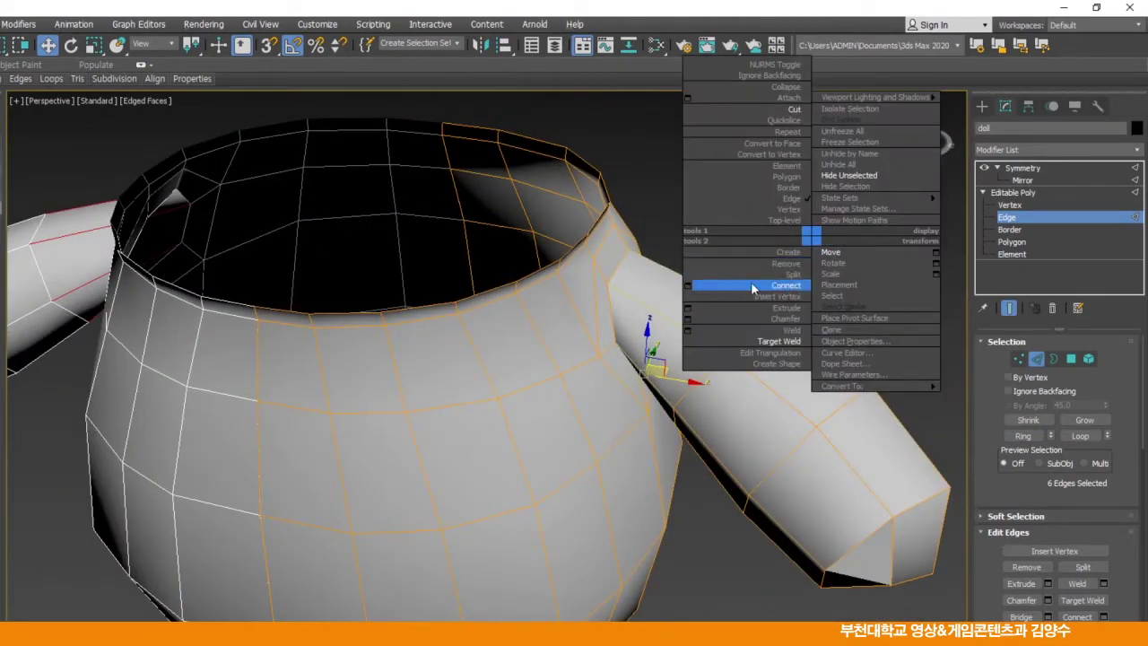
left_click(688, 285)
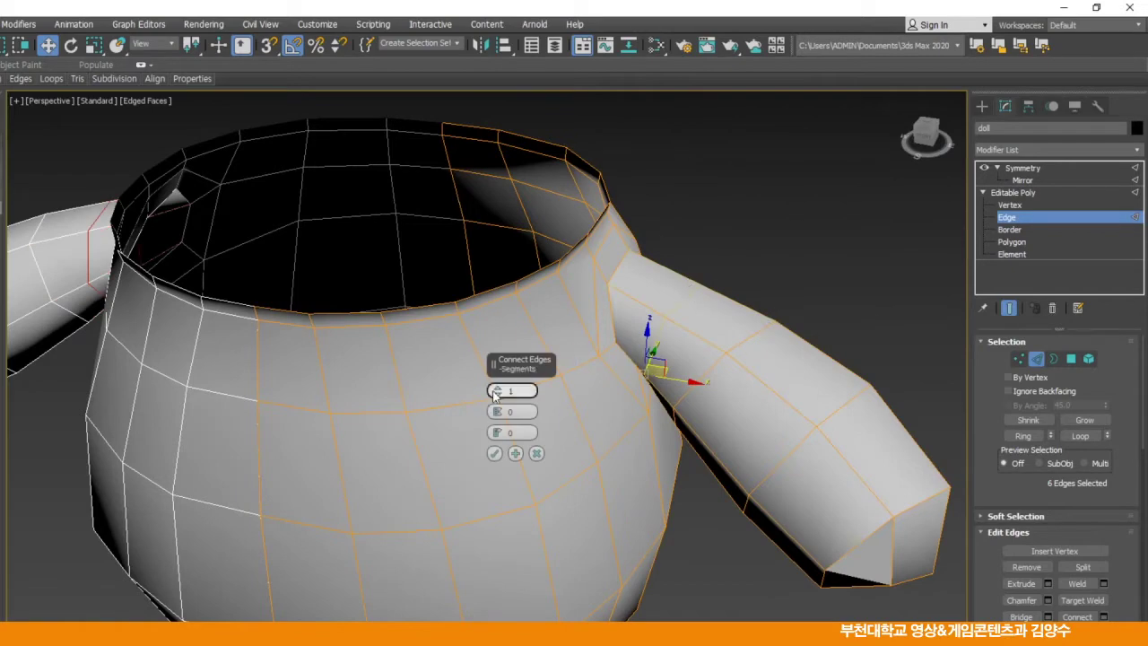
left_click(494, 453)
left_click(783, 291)
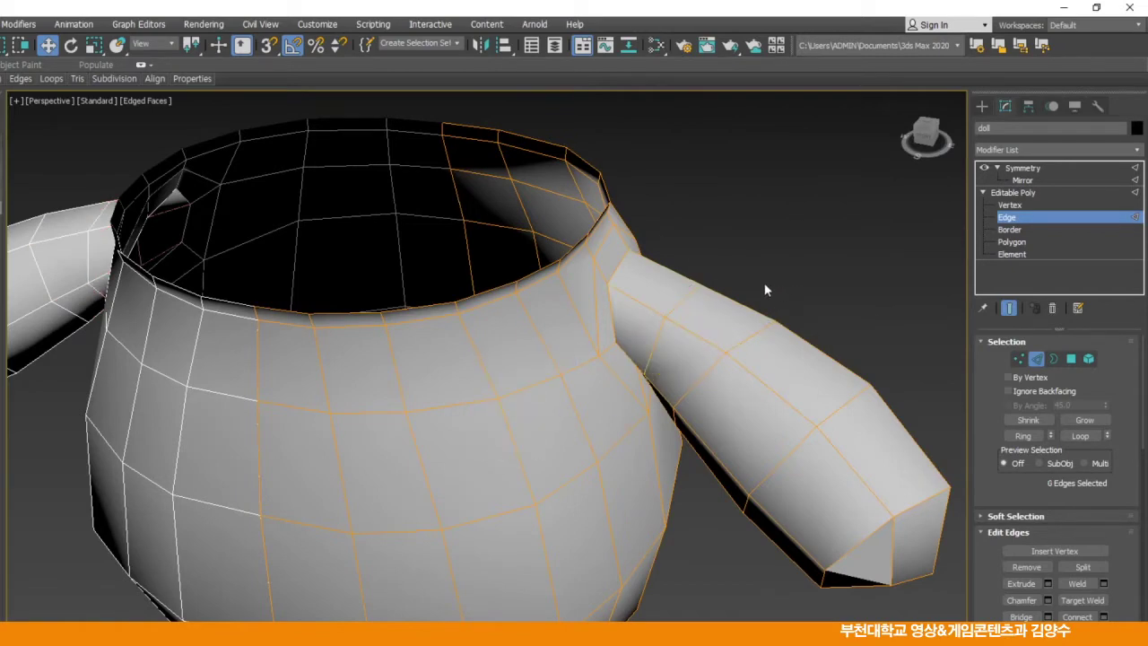
In the front view, move the two upper vertices of the new arm loop closer to the shoulder
key("alt+w")
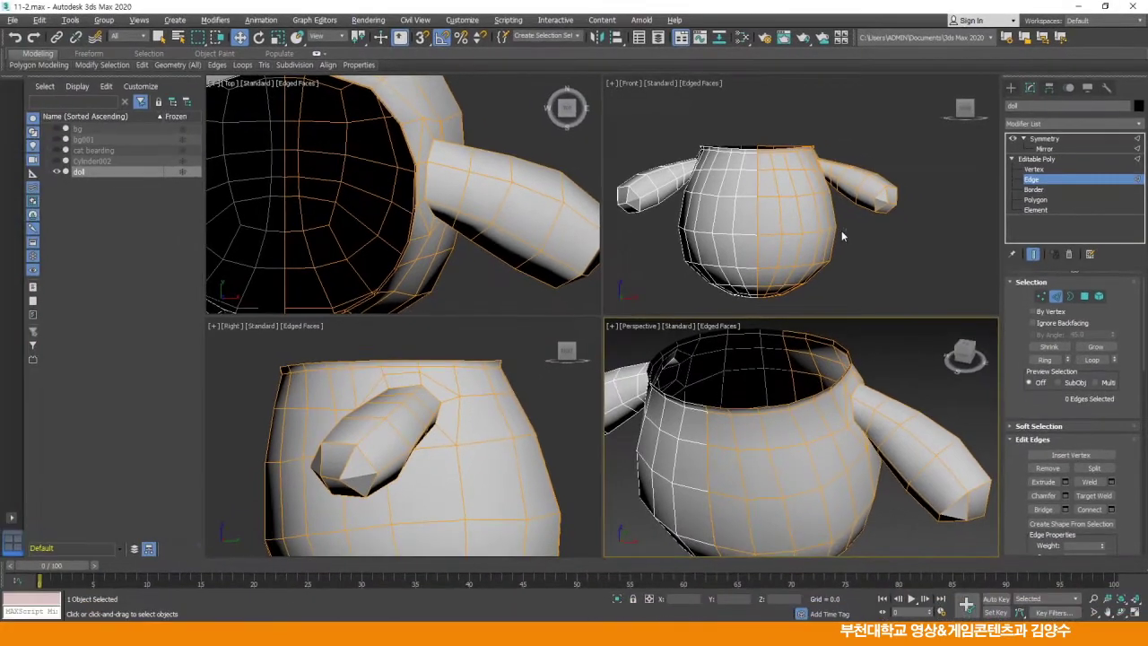
left_click(845, 233)
key("alt+w")
scroll(671, 266, "up", 4)
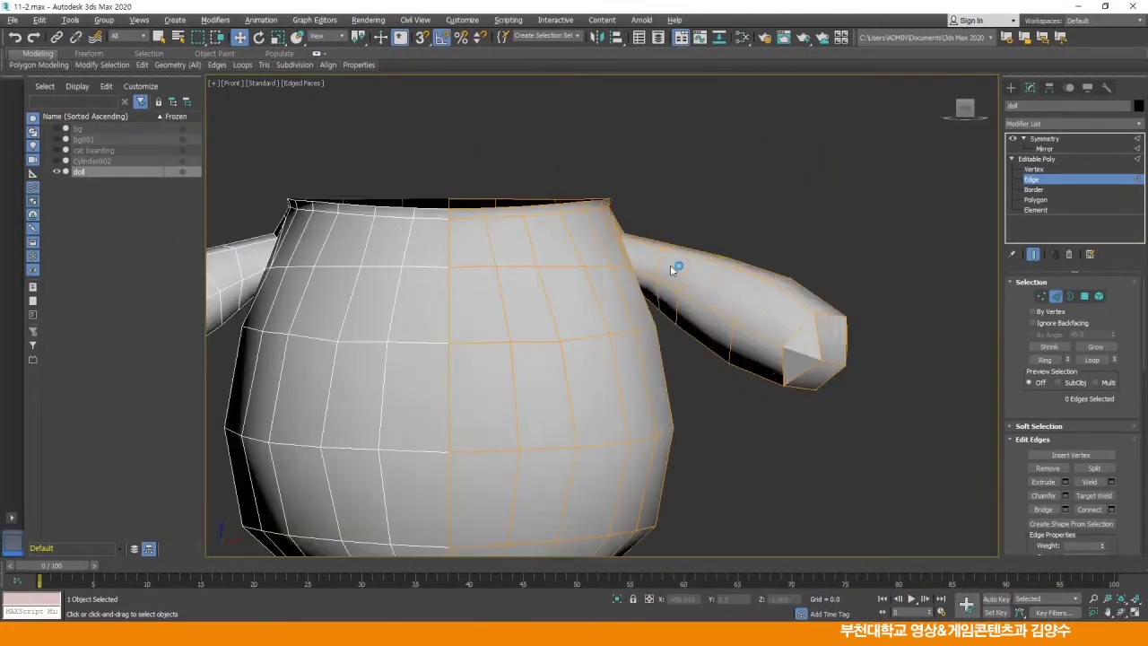
middle_click_drag(670, 265, 688, 271)
left_click(1035, 169)
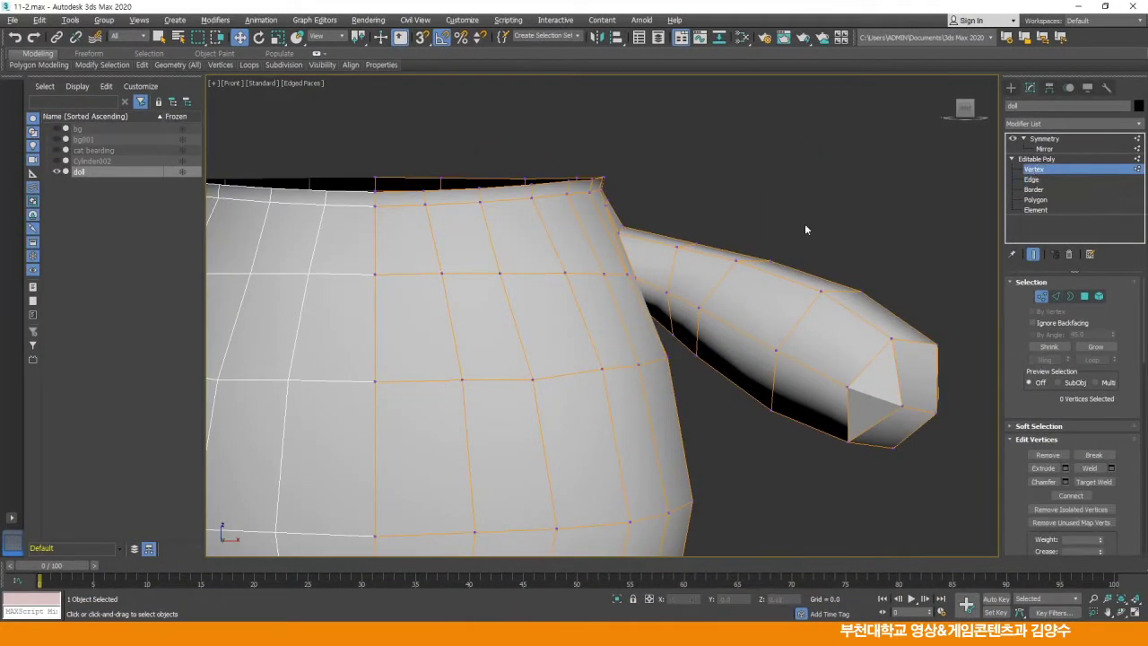
scroll(673, 269, "up", 3)
middle_click_drag(732, 218, 724, 257)
left_click(722, 243)
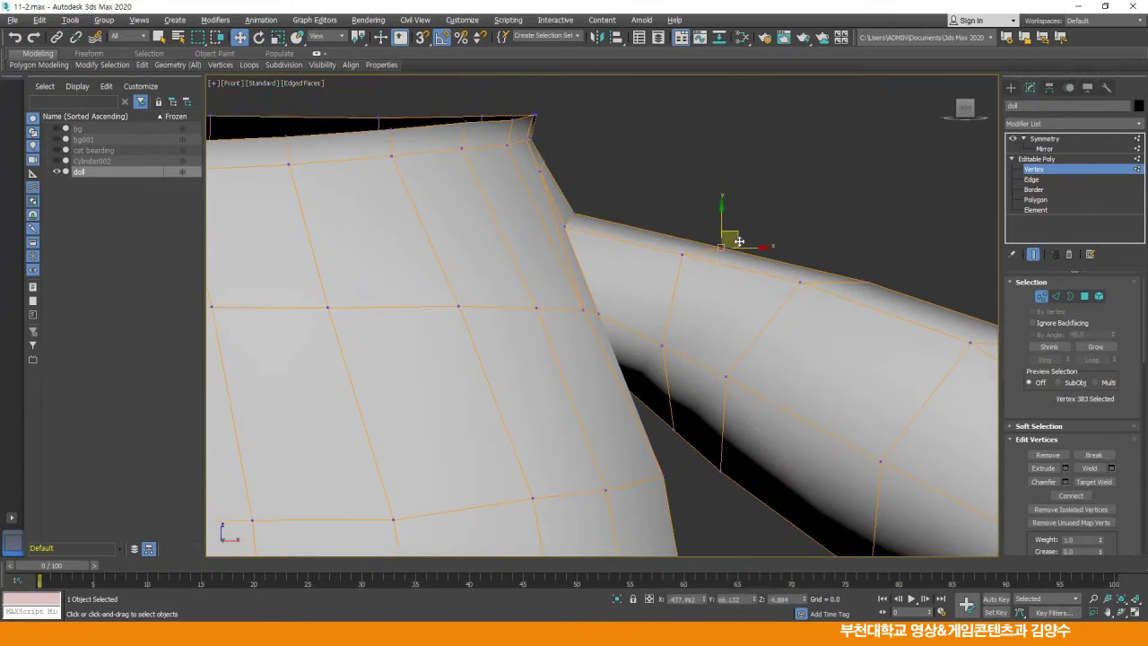
left_click(682, 255)
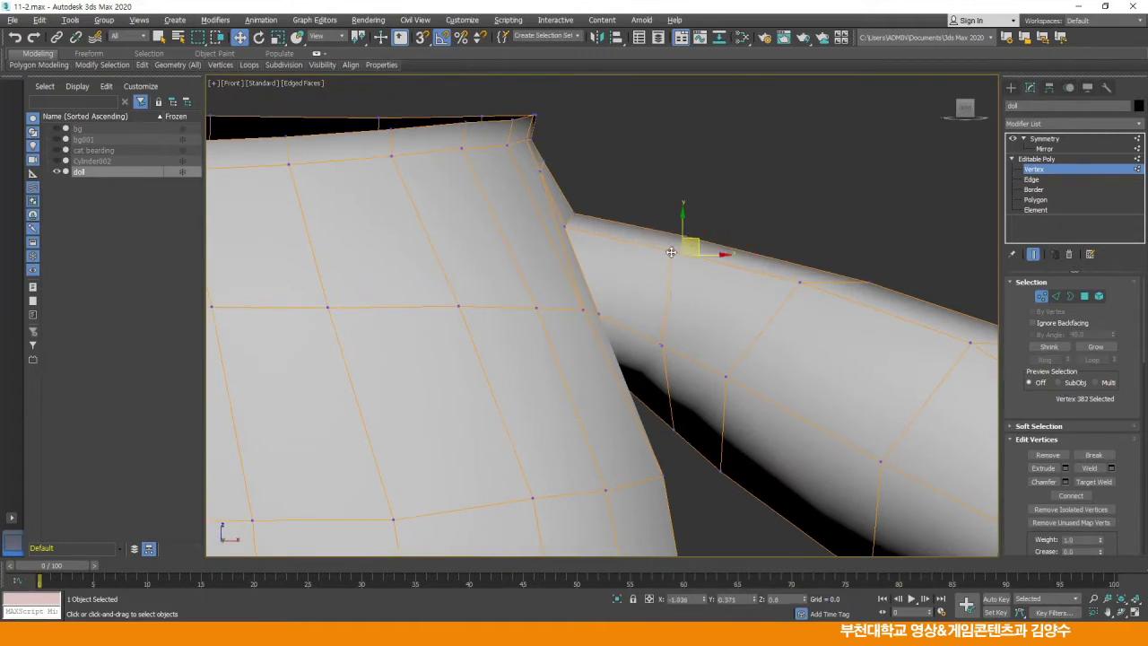
left_click_drag(669, 252, 674, 233)
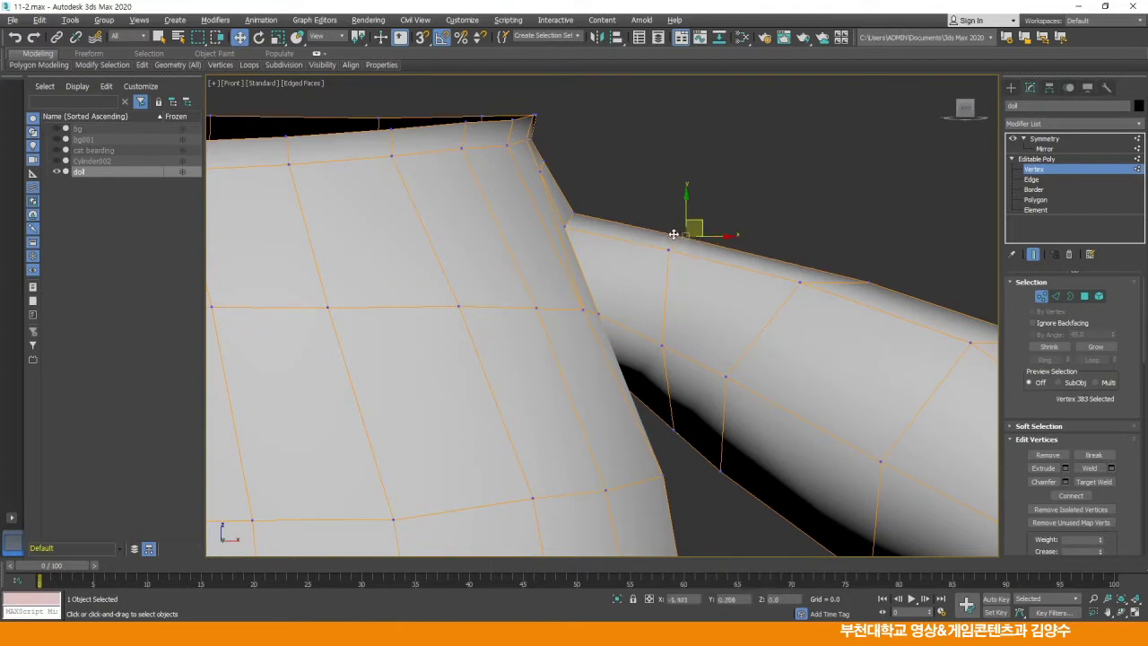
Nudge the new loop's front middle and lower vertices toward the shoulder, and raise the neighbouring underarm vertex slightly
left_click(673, 338)
left_click(662, 343)
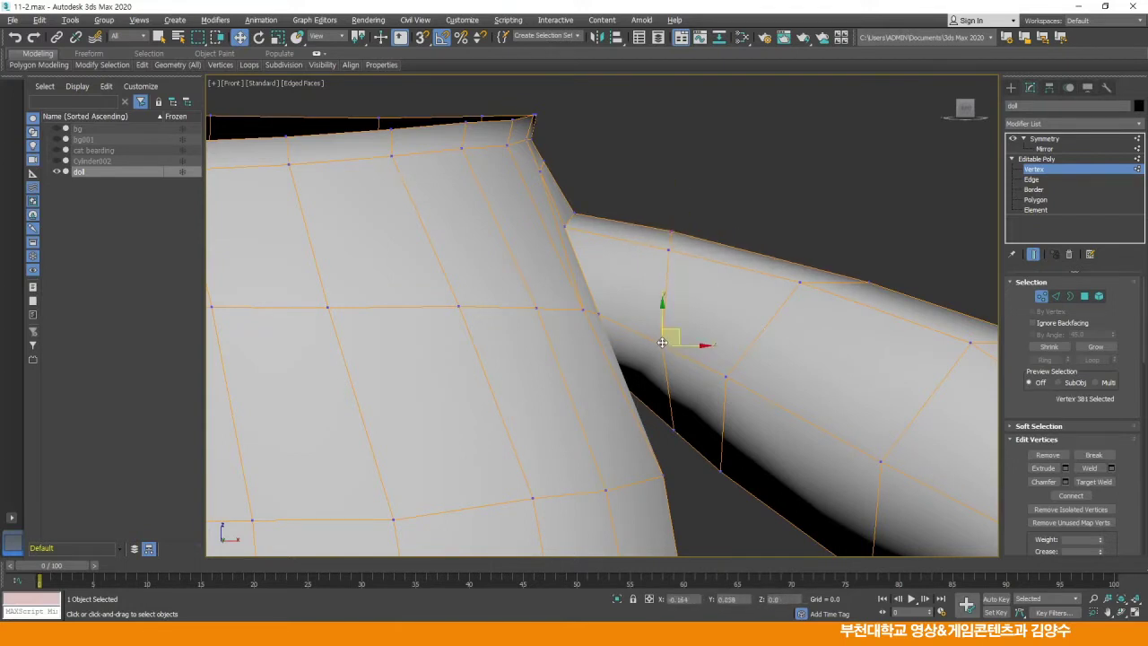
left_click_drag(662, 339, 658, 333)
left_click_drag(677, 431, 671, 419)
left_click(680, 459)
left_click(718, 470)
left_click(708, 435)
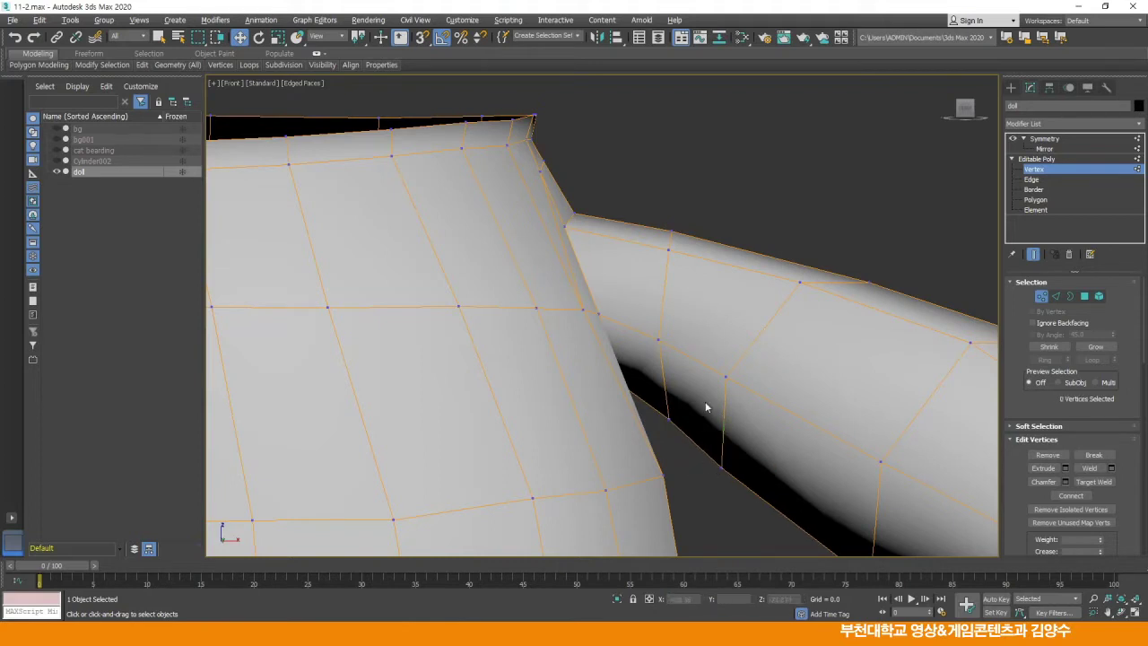
In wireframe display, move the new loop's two rear vertices toward the body, and restore shaded display
middle_click_drag(711, 275, 715, 304)
key("F3")
left_click(736, 359)
left_click_drag(717, 351, 714, 347)
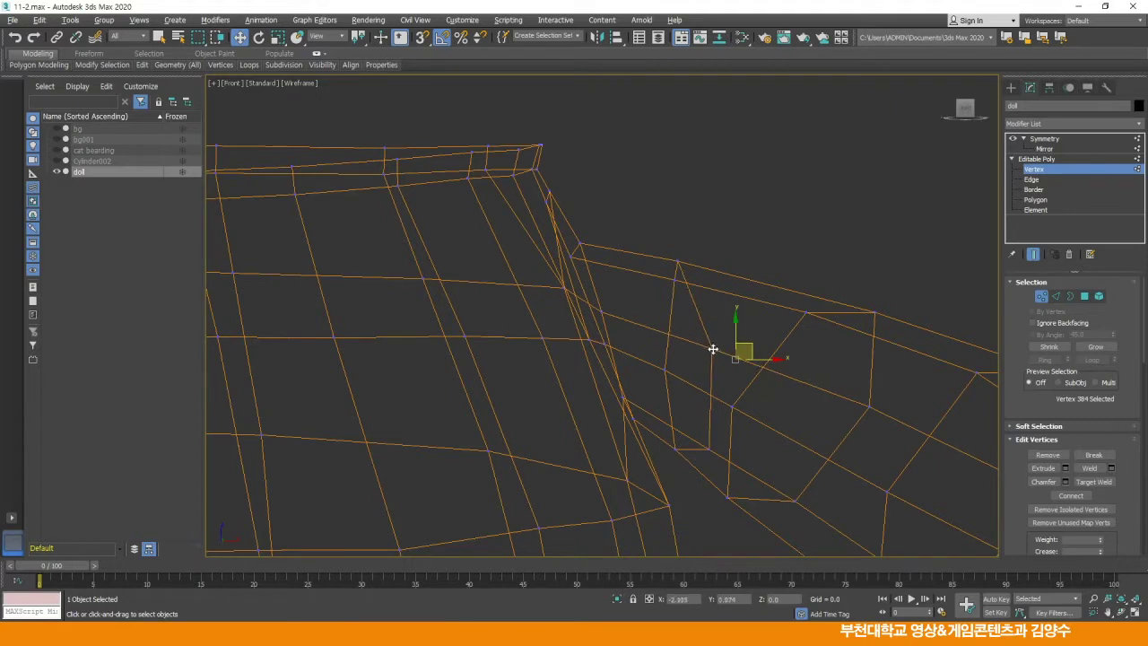
left_click_drag(709, 449, 697, 441)
left_click_drag(715, 350, 712, 347)
left_click(745, 335)
key("F3")
Switch to the back view and nudge the upper-arm loop's middle and lower rear vertices slightly toward the shoulder
scroll(702, 280, "down", 4)
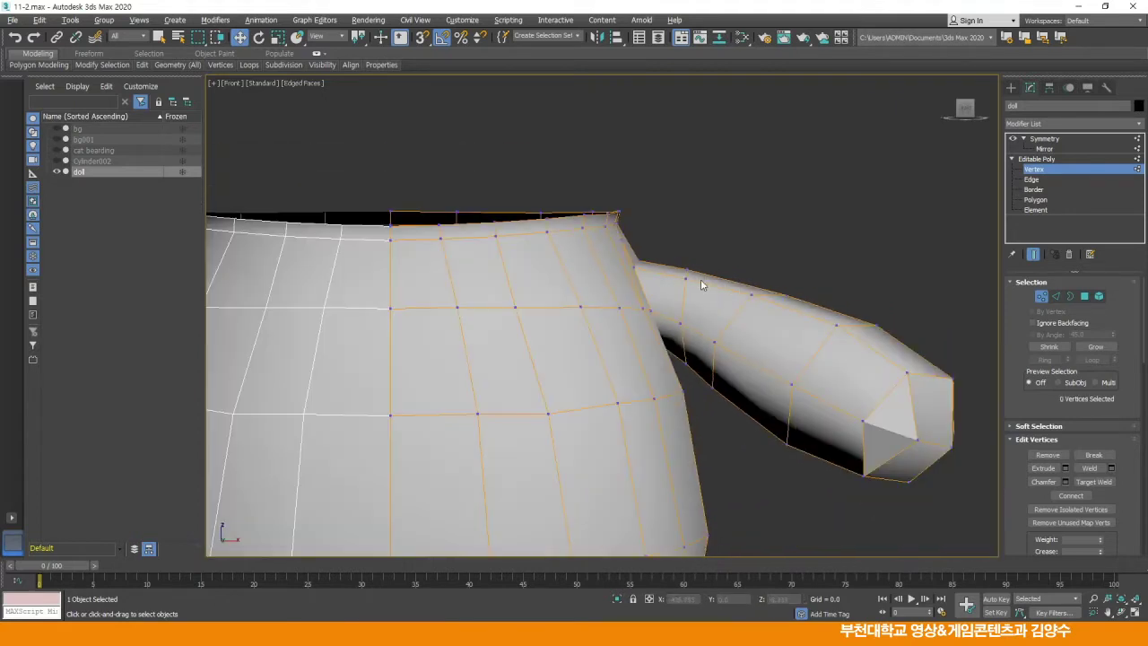
scroll(700, 281, "down", 4)
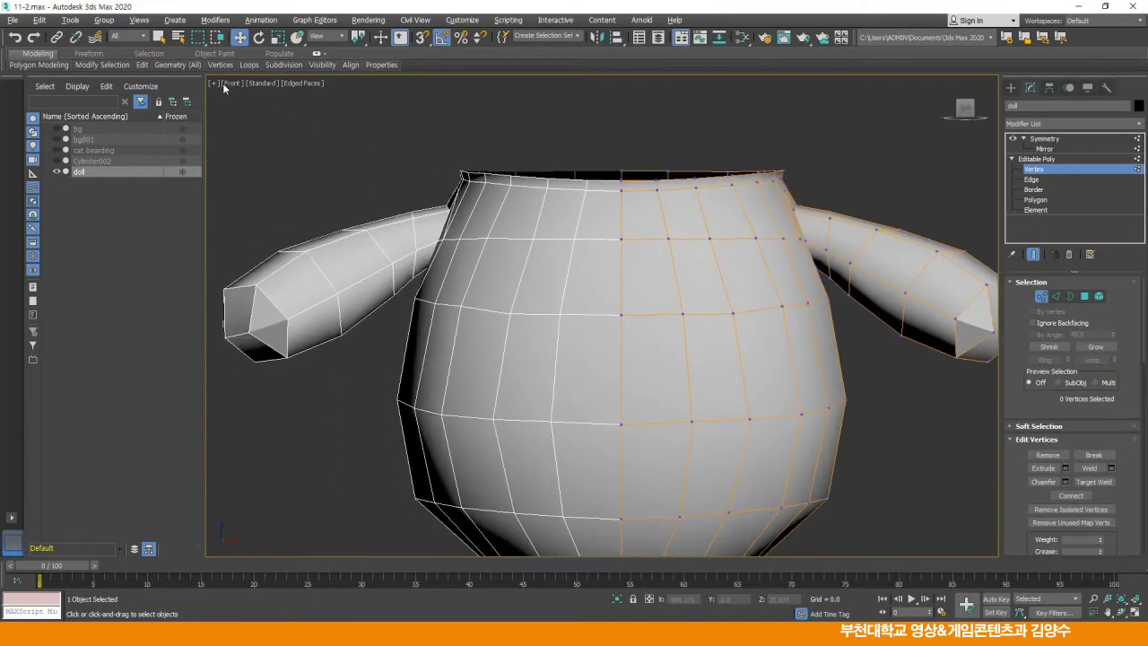
left_click(226, 83)
left_click(260, 191)
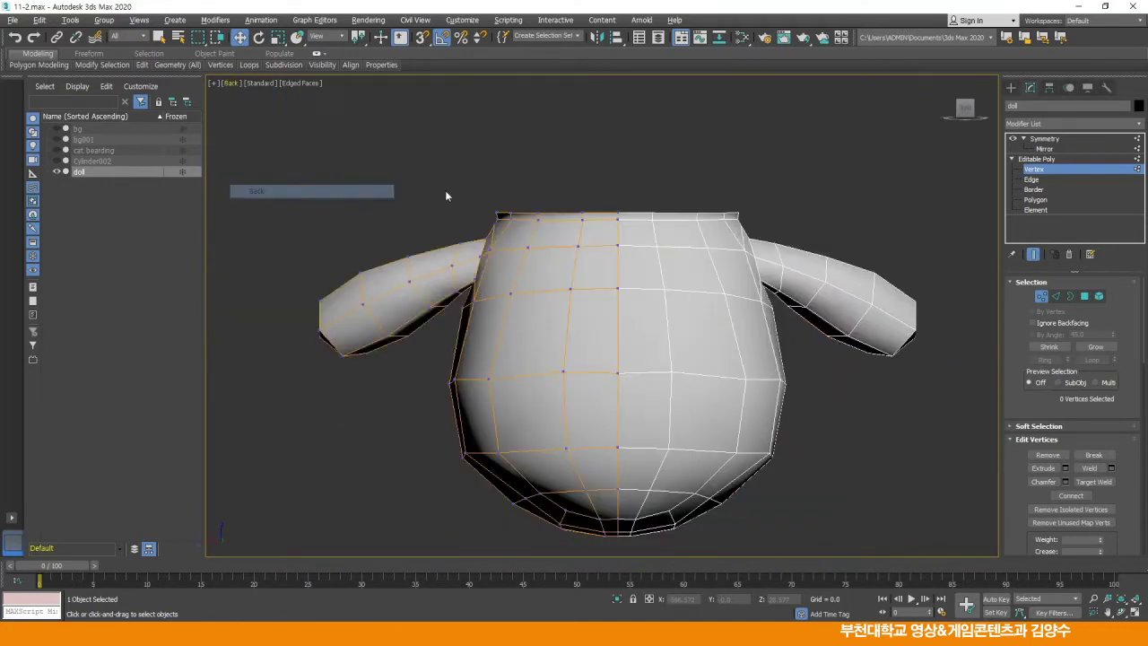
scroll(496, 268, "up", 3)
scroll(507, 263, "up", 3)
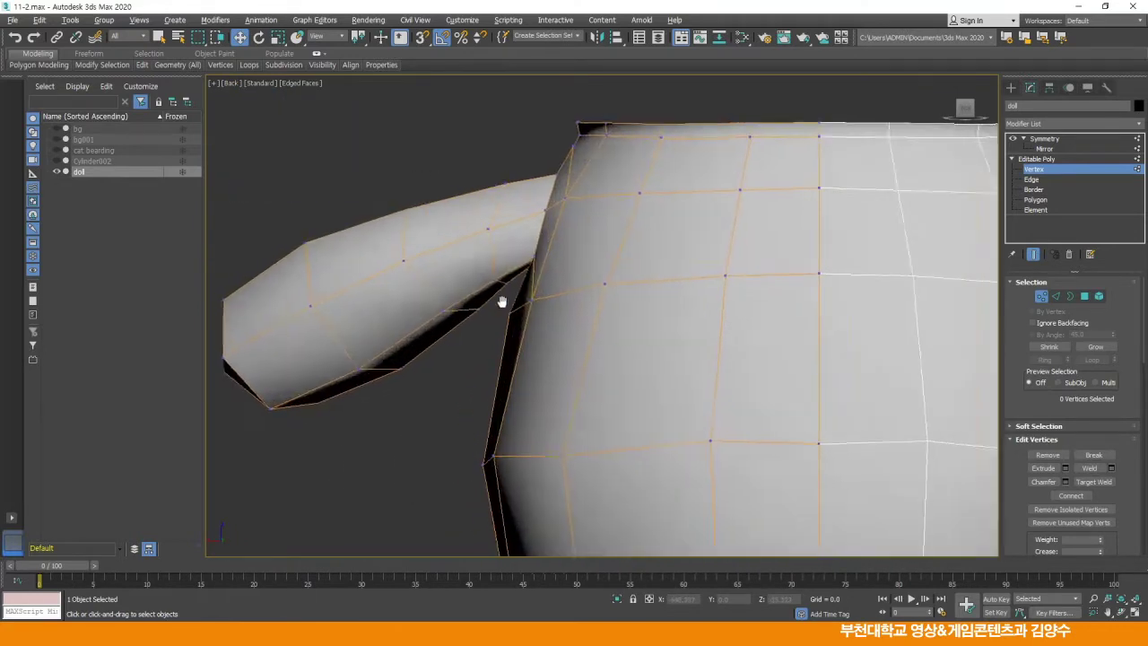
mouse_move(514, 272)
left_mouse_down()
mouse_move(531, 261)
mouse_move(532, 280)
left_mouse_up()
left_click(515, 252)
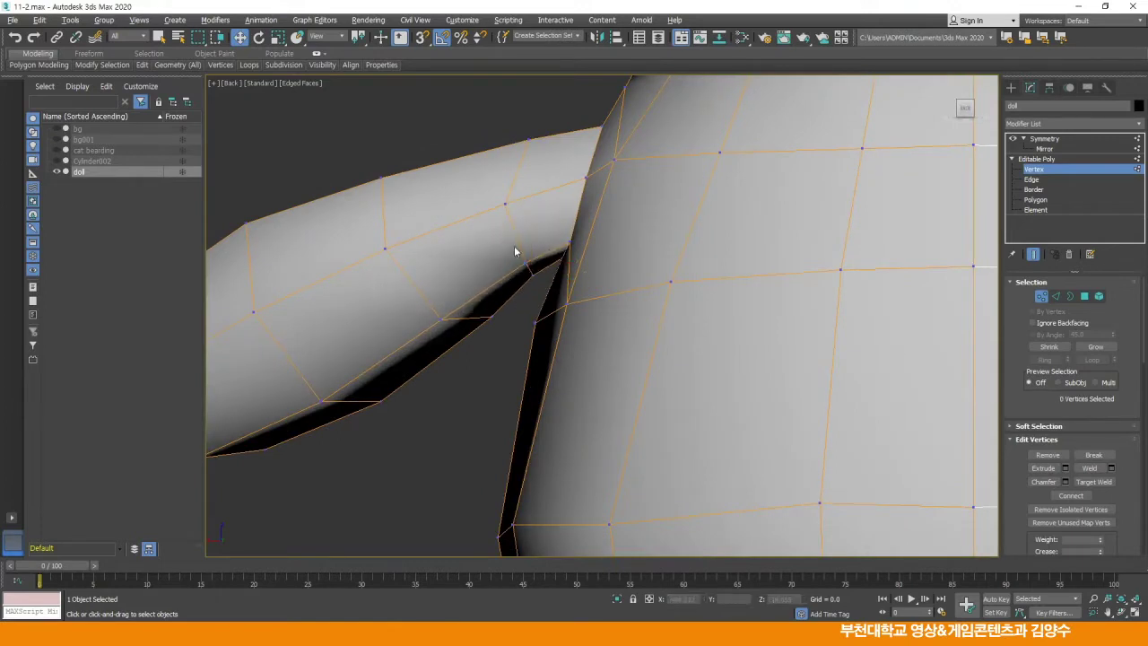
left_click(504, 204)
left_click_drag(504, 204, 533, 273)
left_click(533, 272)
scroll(533, 272, "down", 5)
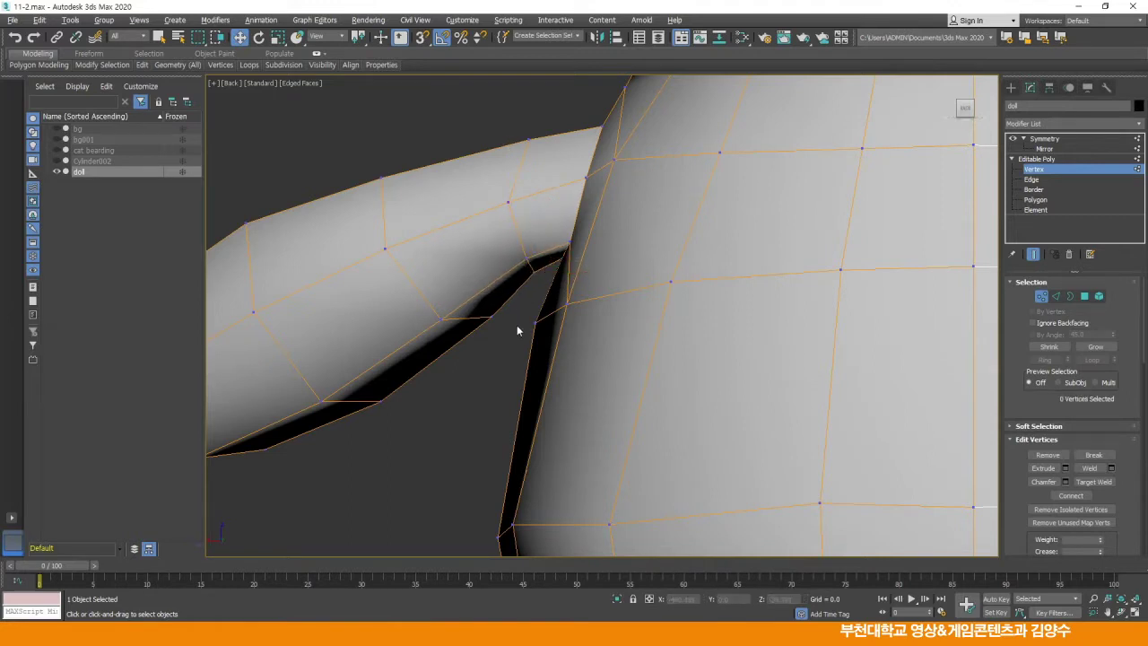
Fine-tune the middle and underarm vertices of the arm loop from behind to smooth the arm's outline
scroll(589, 321, "up", 4)
left_click(569, 313)
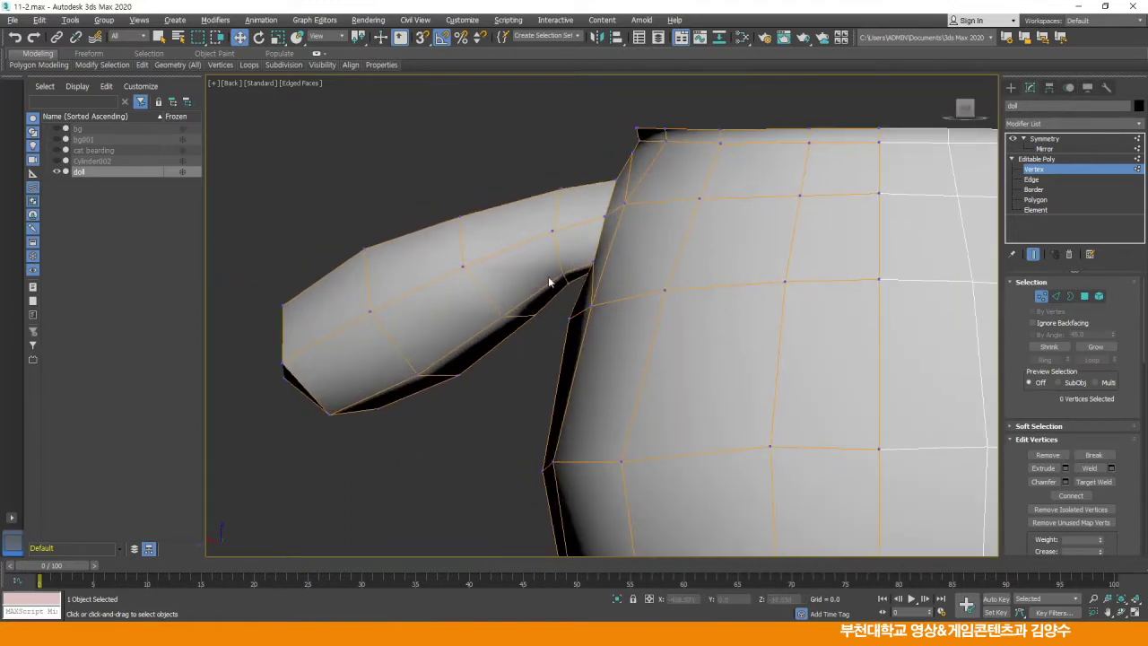
left_click(556, 232)
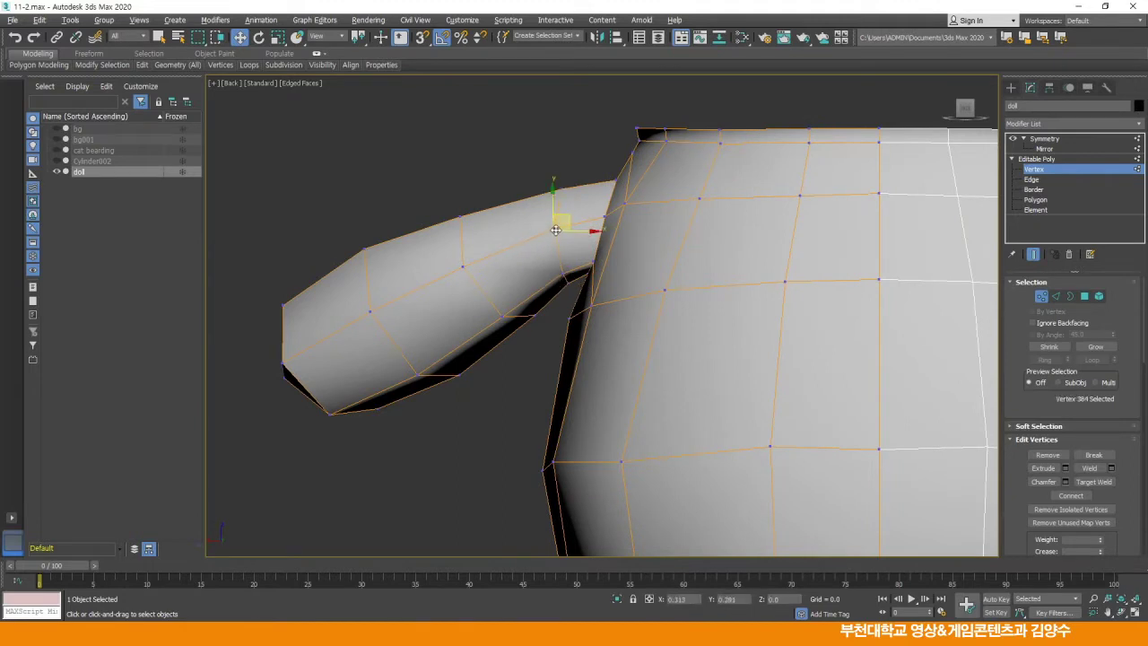
left_click(463, 266)
left_click(547, 314)
left_click(565, 284)
left_click(576, 289)
middle_click_drag(590, 259, 570, 290)
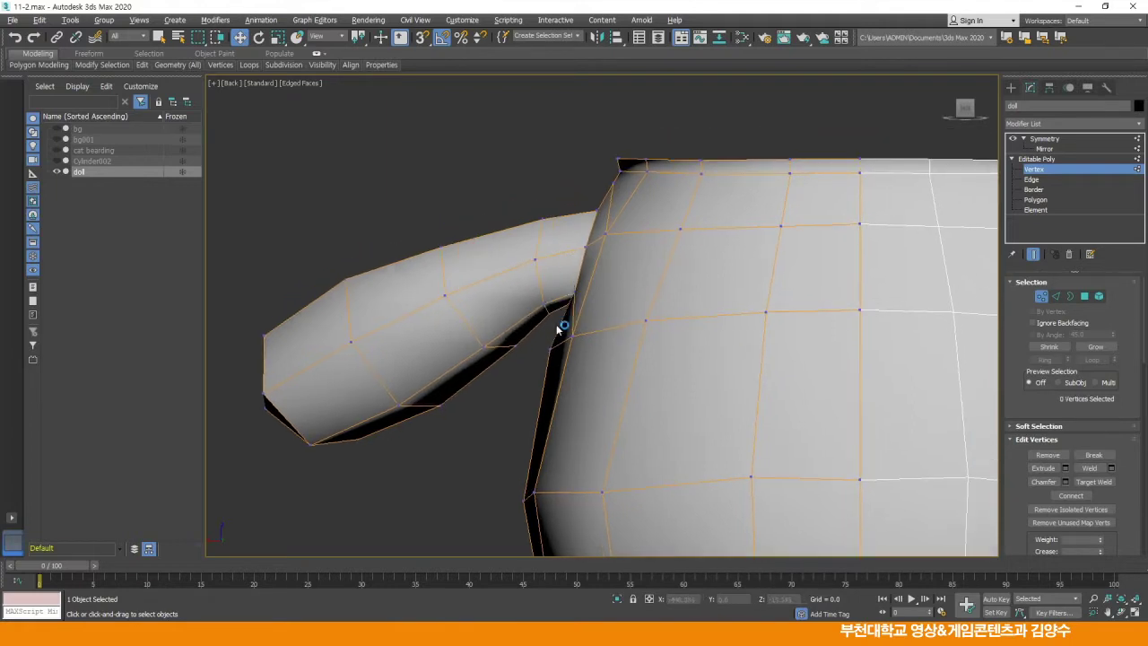
In the top view, nudge the rear vertex of the shoulder seam slightly toward the front of the body
key("alt+w")
scroll(482, 220, "down", 2)
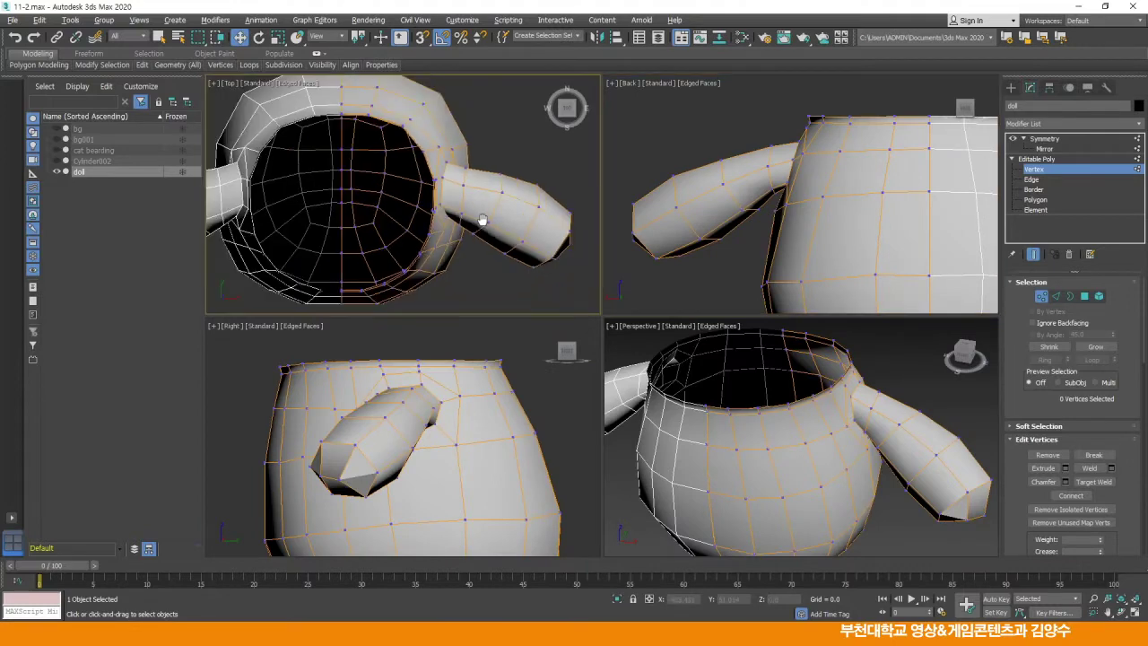
key("alt+w")
scroll(660, 260, "up", 4)
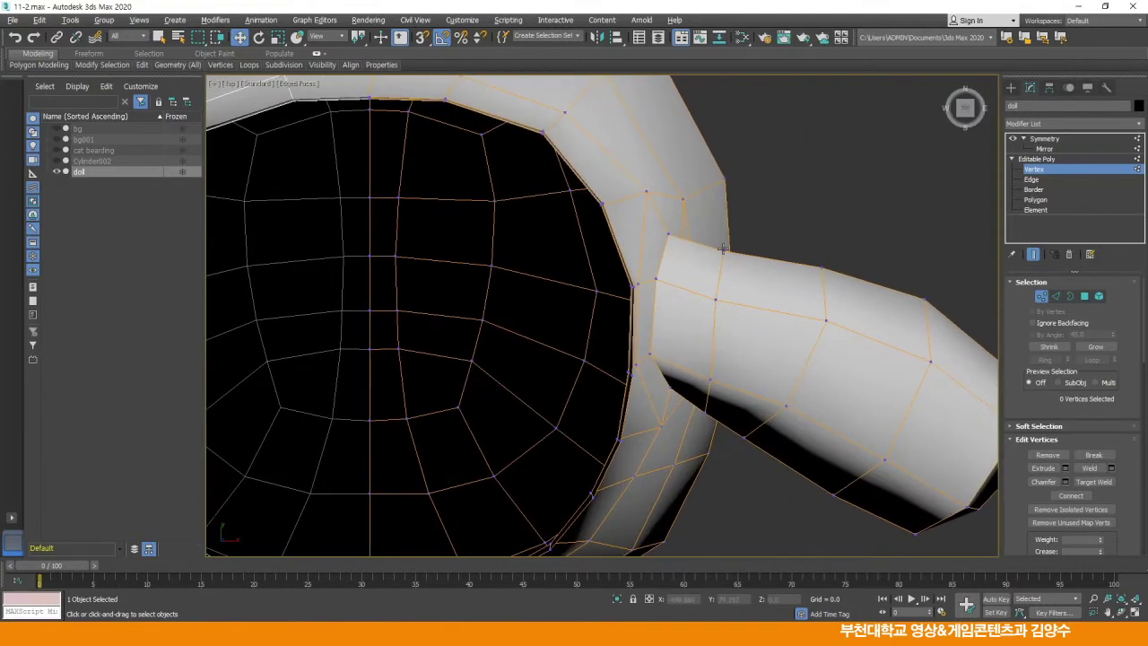
scroll(722, 260, "up", 4)
left_click(718, 290)
left_click(679, 257)
scroll(670, 252, "down", 2)
left_click(619, 171)
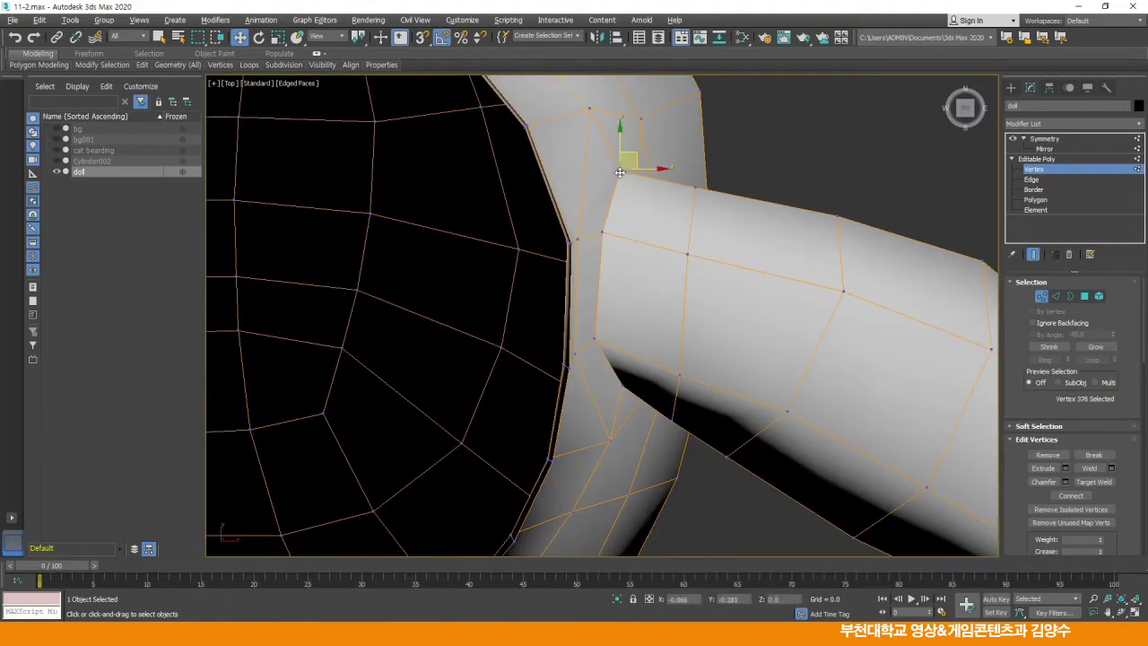
left_click(628, 198)
Move the upper-arm loop's two front vertices inward toward the shoulder in the top view, evening out the loop's curve
left_click(679, 375)
left_click_drag(698, 367, 695, 358)
left_click(671, 415)
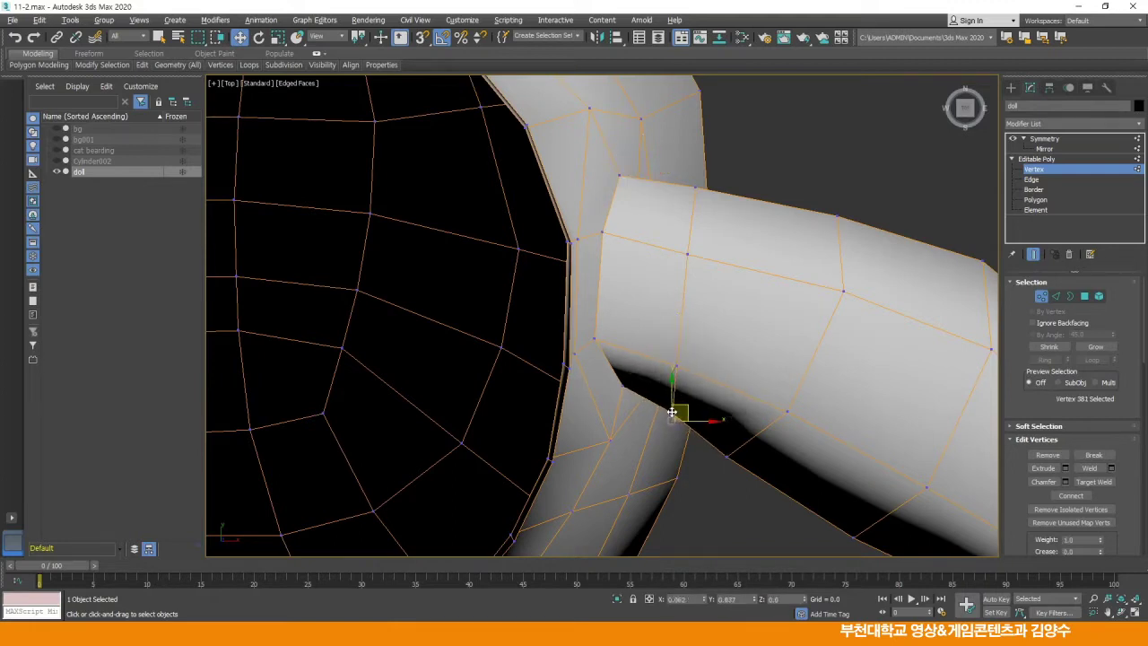
left_click(698, 322)
left_click(678, 362)
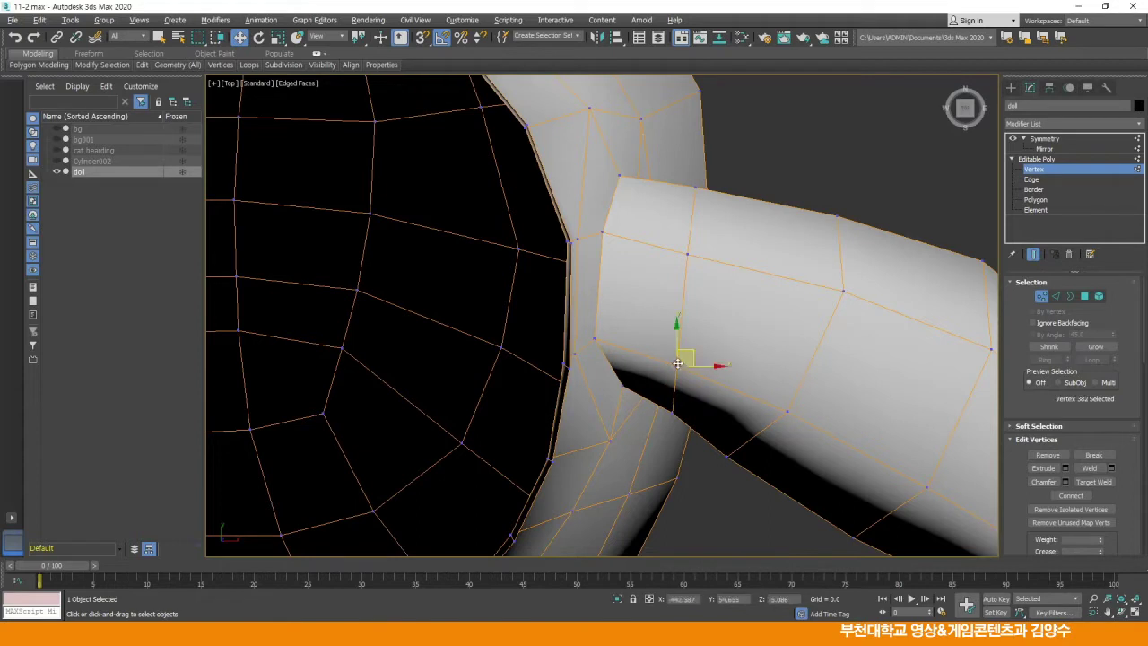
left_click(671, 413)
left_click(710, 333)
left_click(688, 254)
left_click(687, 339)
middle_click_drag(748, 325, 708, 294)
scroll(752, 322, "down", 3)
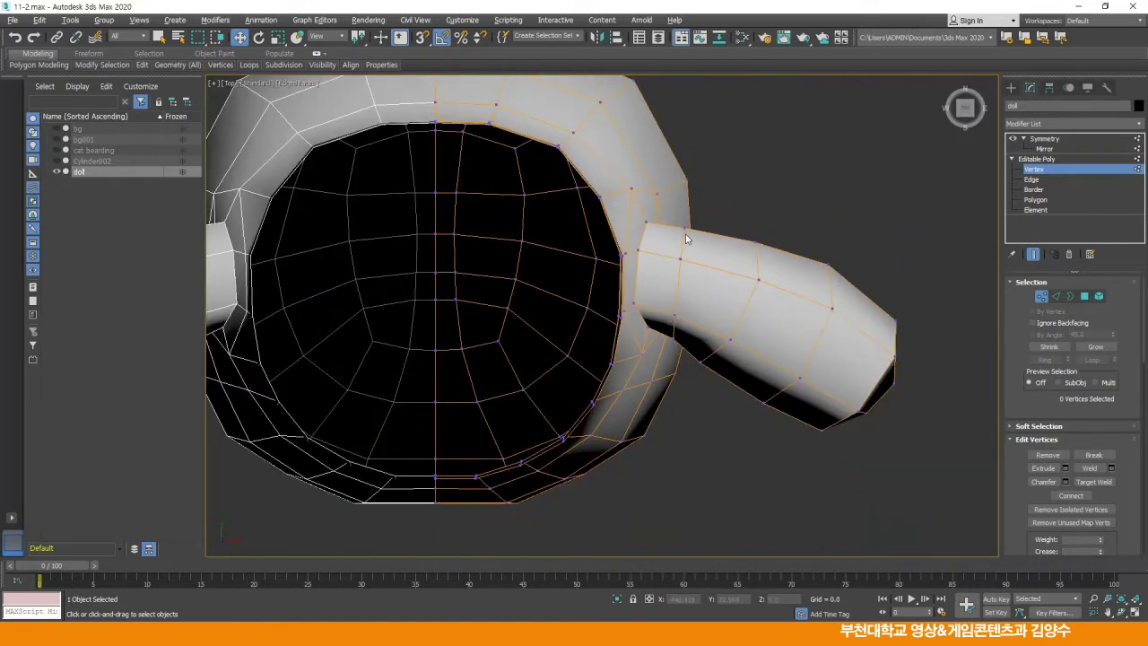
Fine-tune the upper-arm loop's vertices from rear to front in the top view so they follow the shoulder seam
scroll(686, 241, "up", 5)
left_click(668, 255)
left_click(664, 316)
left_click(651, 429)
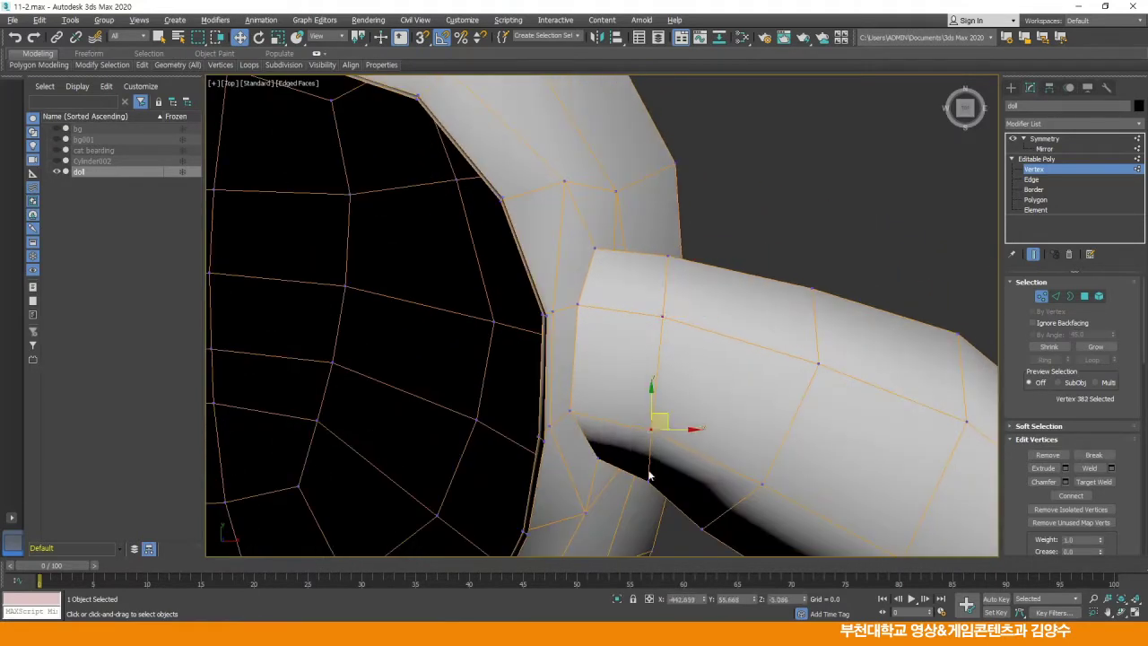
left_click(647, 475)
left_click(721, 412)
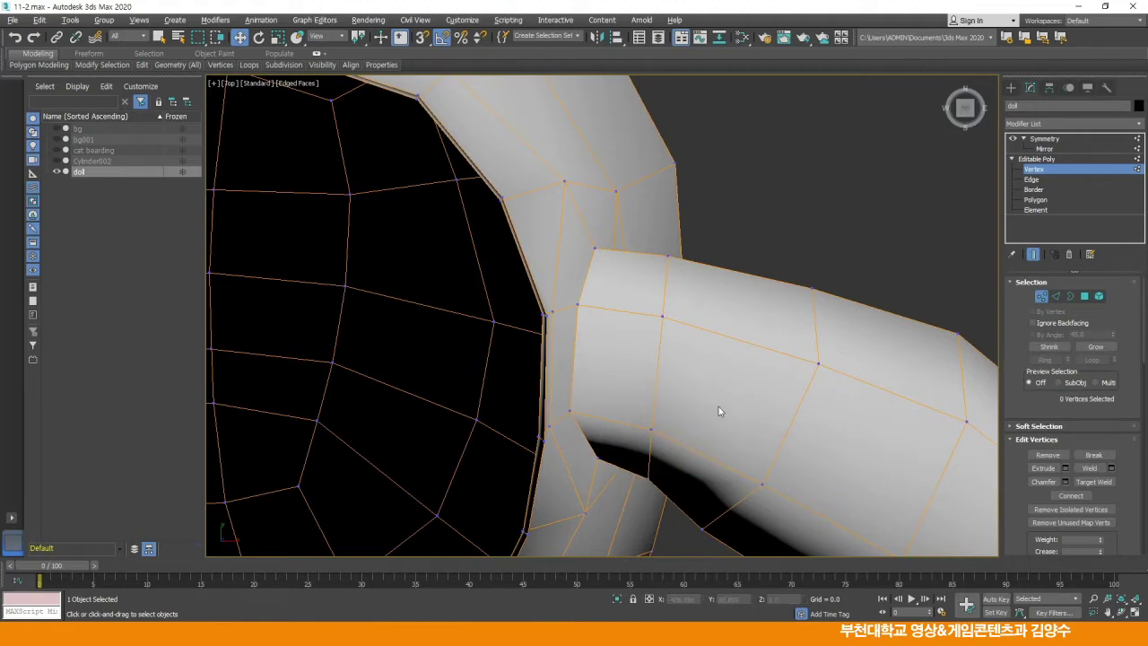
scroll(689, 308, "down", 4)
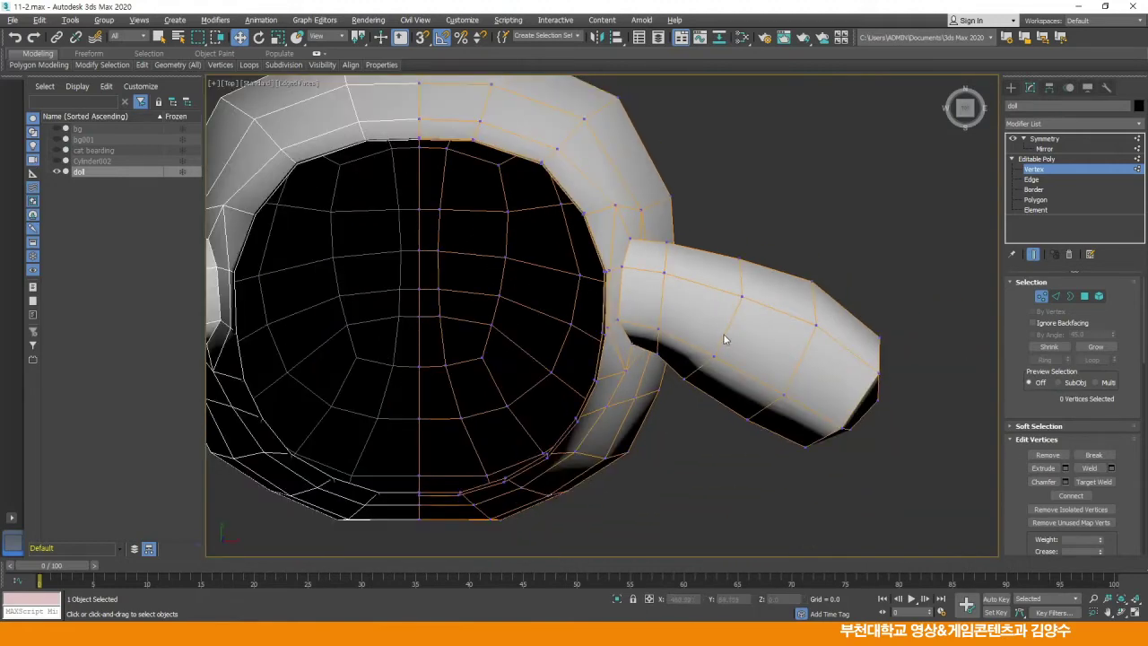
middle_click_drag(687, 295, 790, 294)
scroll(791, 297, "down", 2)
In the perspective view, select the full edge loop where the arm meets the body and chamfer it with an amount of 1
key("alt+w")
left_click(771, 372)
key("alt+w")
middle_click_drag(735, 396, 712, 386, "alt")
left_click(1033, 180)
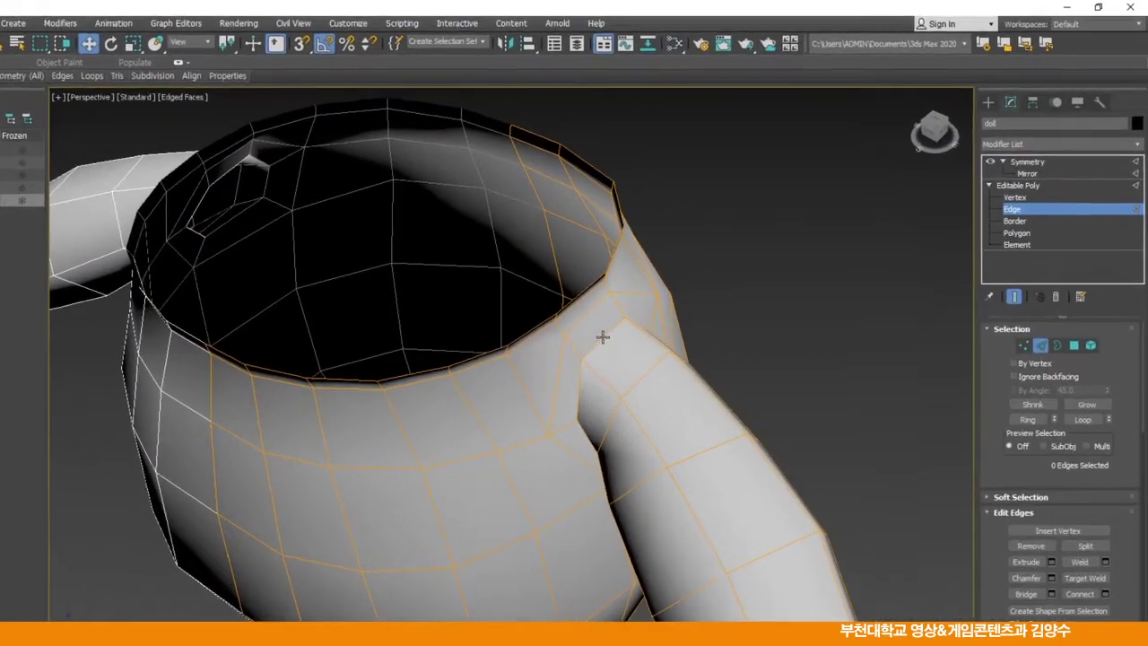
left_click(693, 277)
scroll(592, 380, "up", 3)
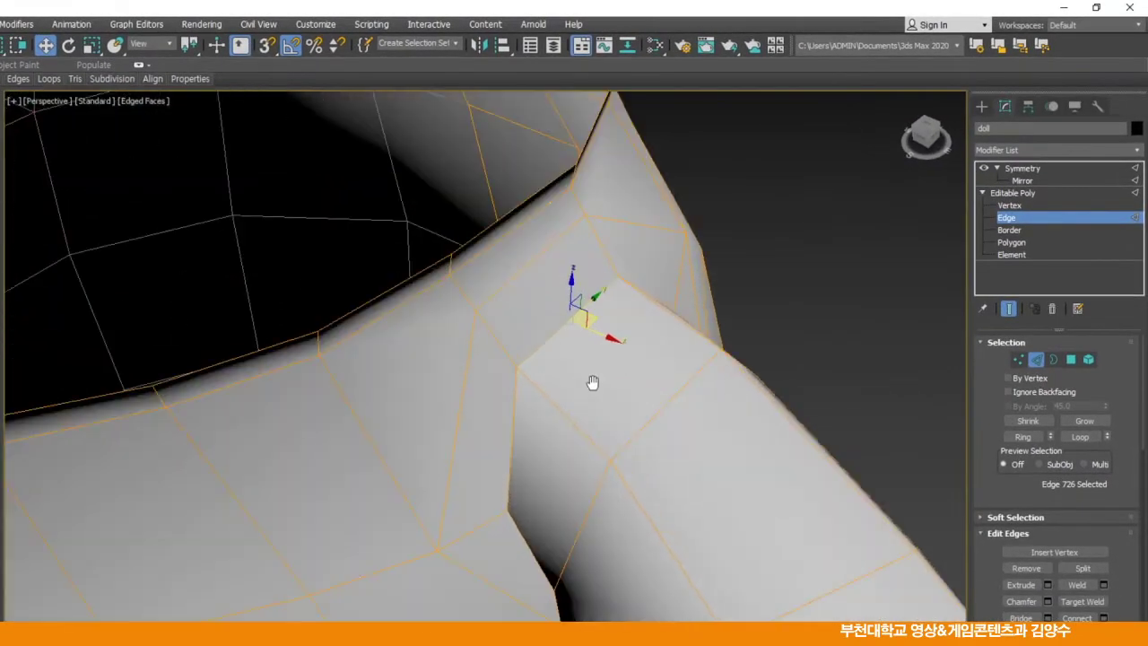
left_click(1081, 437)
middle_click_drag(664, 432, 652, 342, "alt")
scroll(506, 332, "down", 2)
middle_click_drag(515, 292, 577, 390, "alt")
scroll(559, 387, "up", 3)
right_click(799, 286)
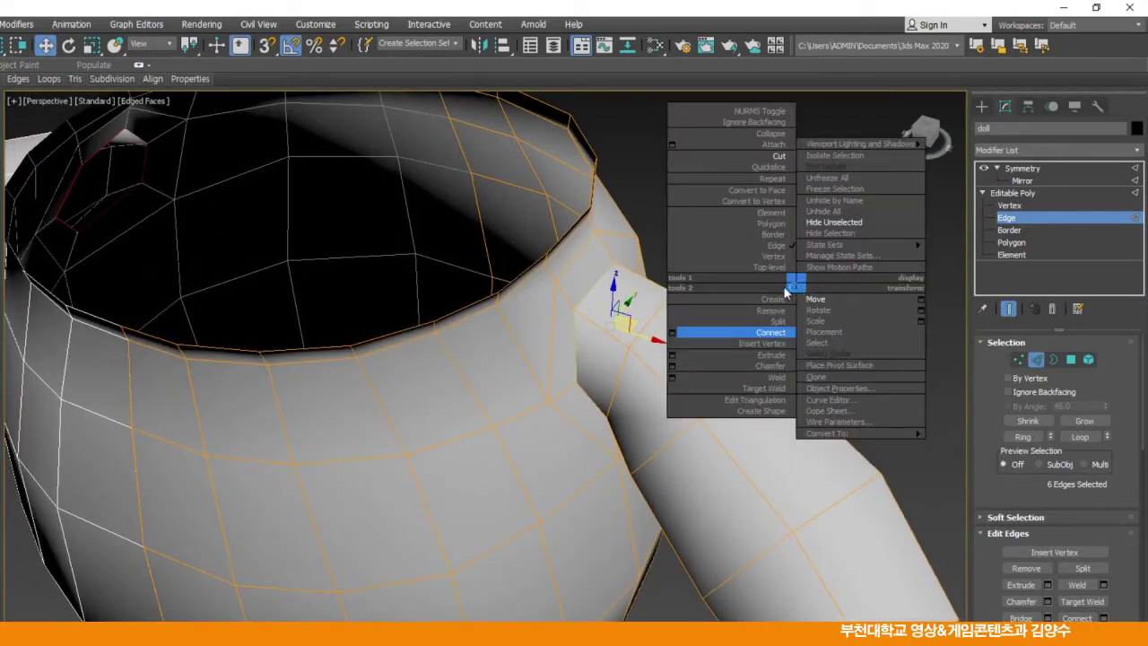
left_click(678, 369)
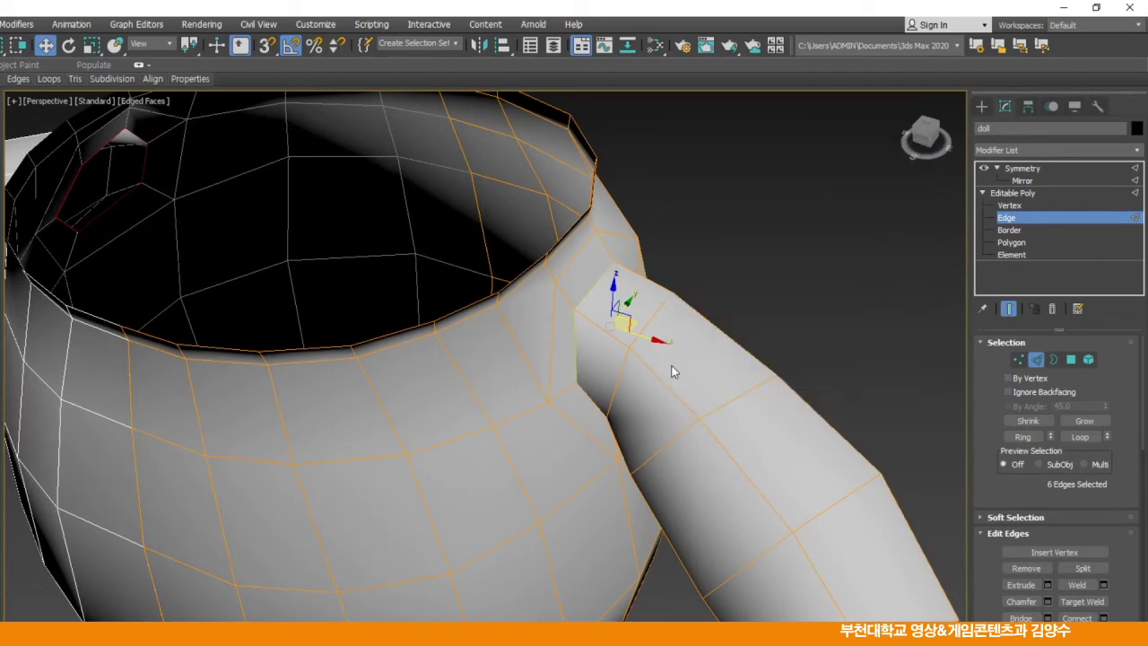
left_click_drag(496, 418, 494, 474)
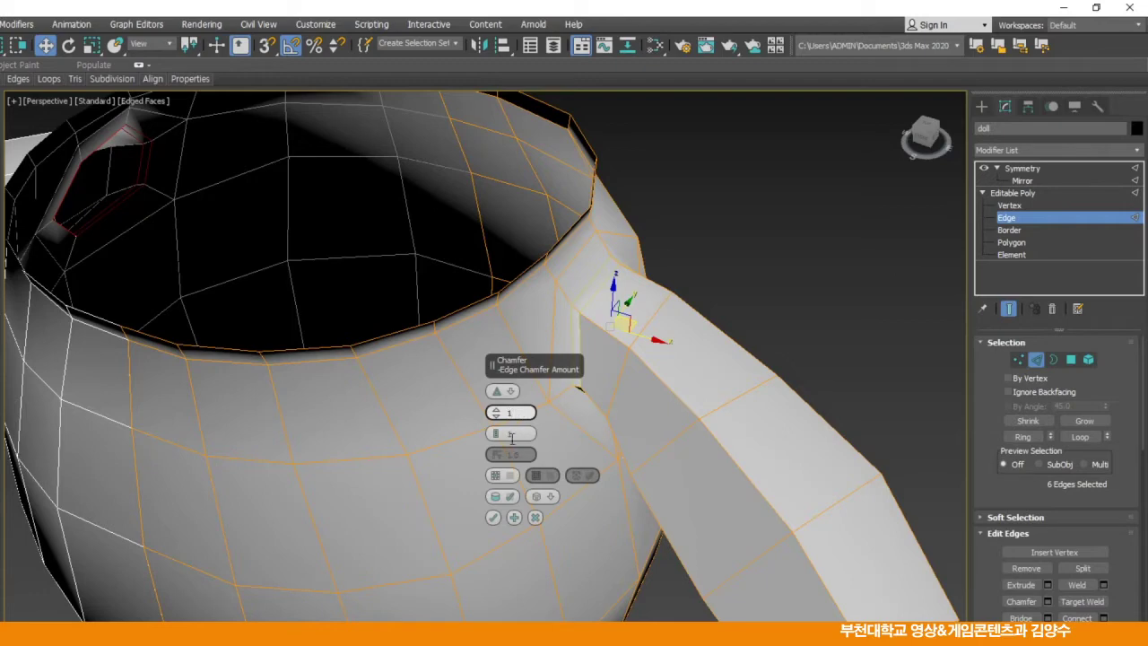
Apply the chamfer with an amount of 1 to the selected edges where the arm joins the body, and clear the selection
left_click(493, 517)
left_click(727, 312)
middle_click_drag(726, 312, 545, 361, "alt")
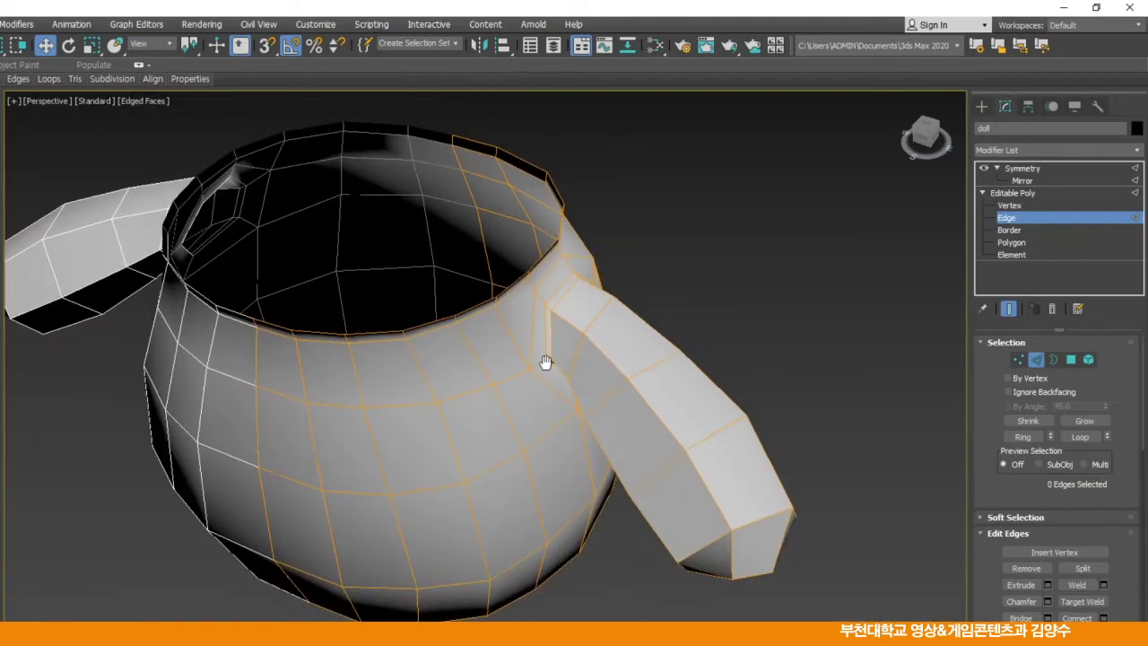
Maximize the Back viewport and switch it to the Front view
key("alt+w")
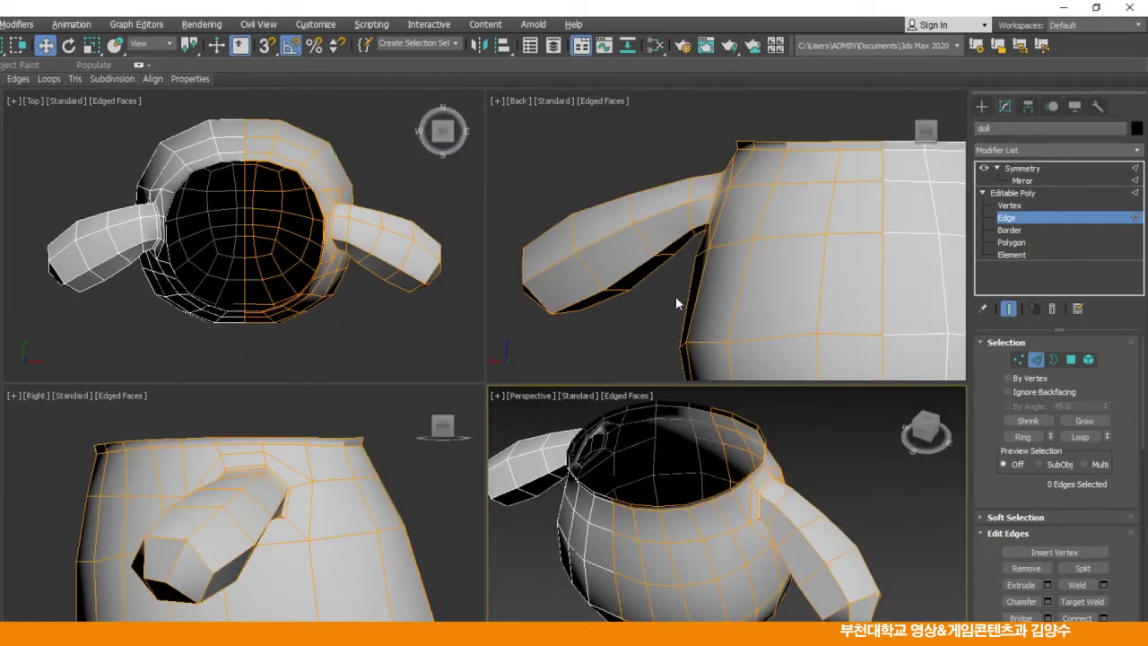
scroll(745, 269, "down", 4)
key("alt+w")
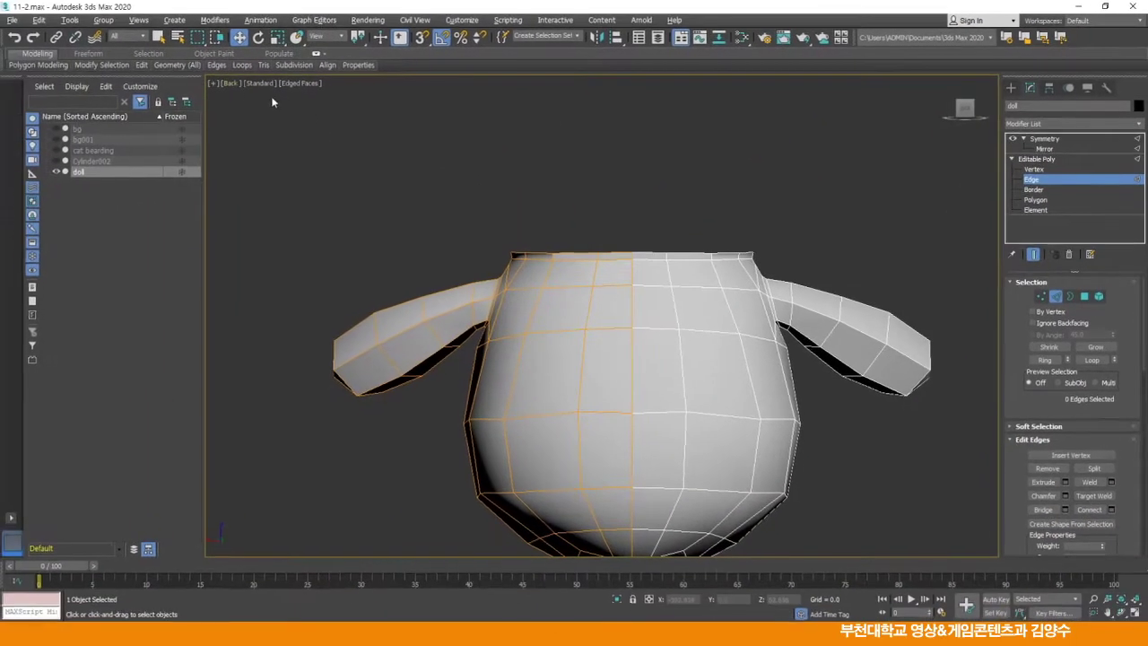
left_click(230, 83)
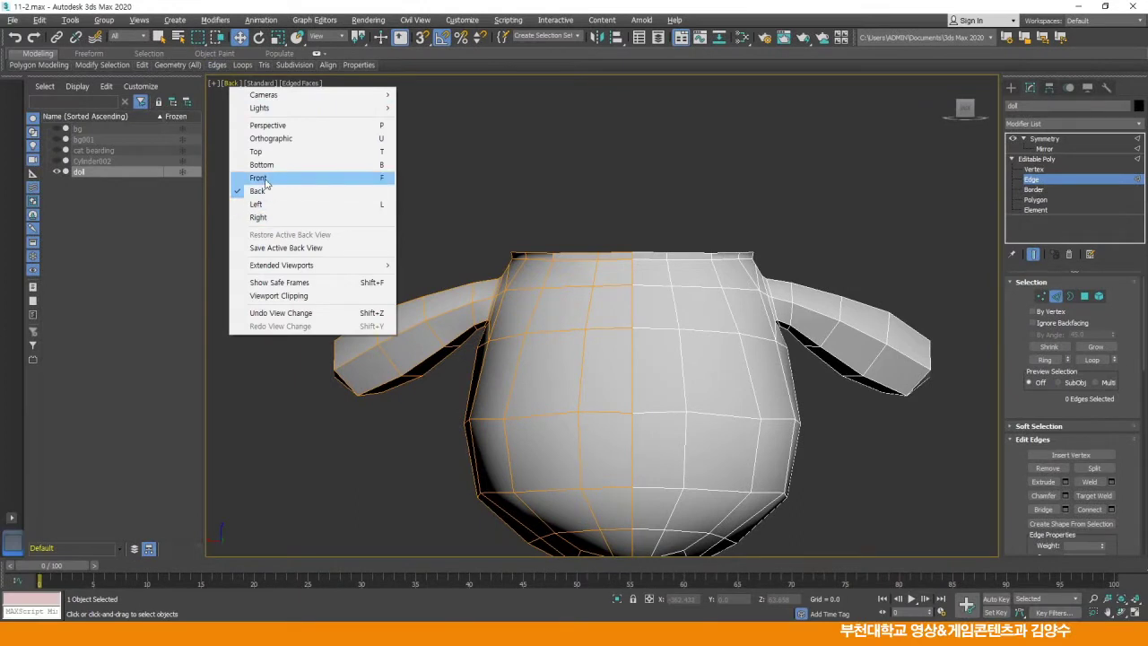
left_click(260, 177)
scroll(584, 279, "down", 3)
Select the body and arm mesh as an element, clear all its smoothing groups and deselect it
left_click(1040, 209)
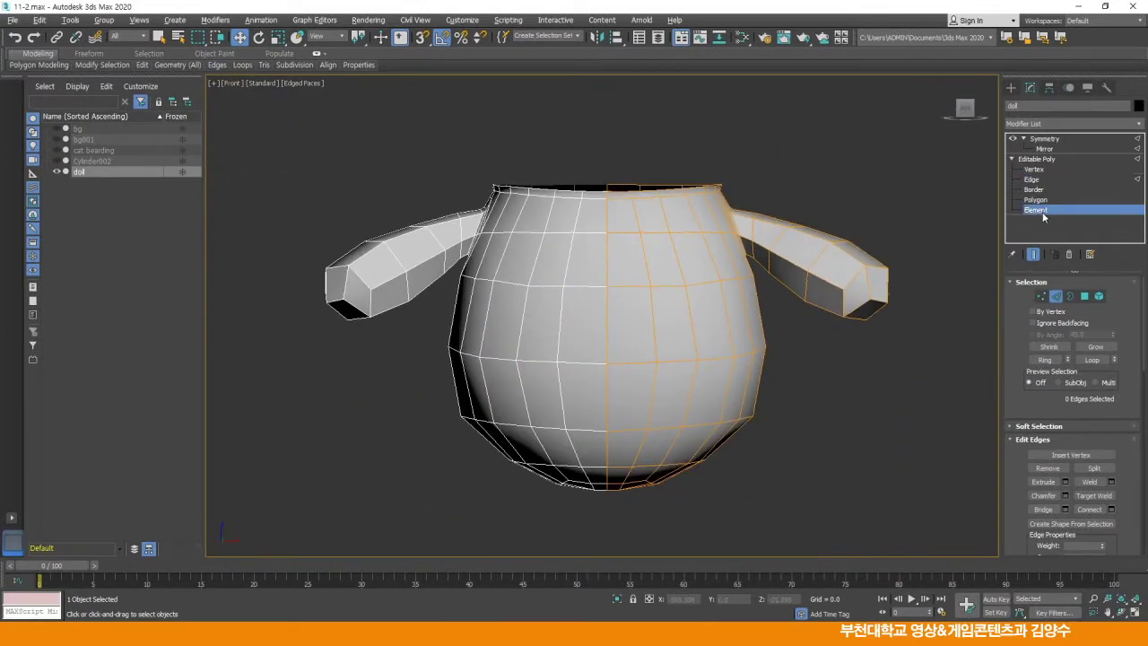
left_click(678, 232)
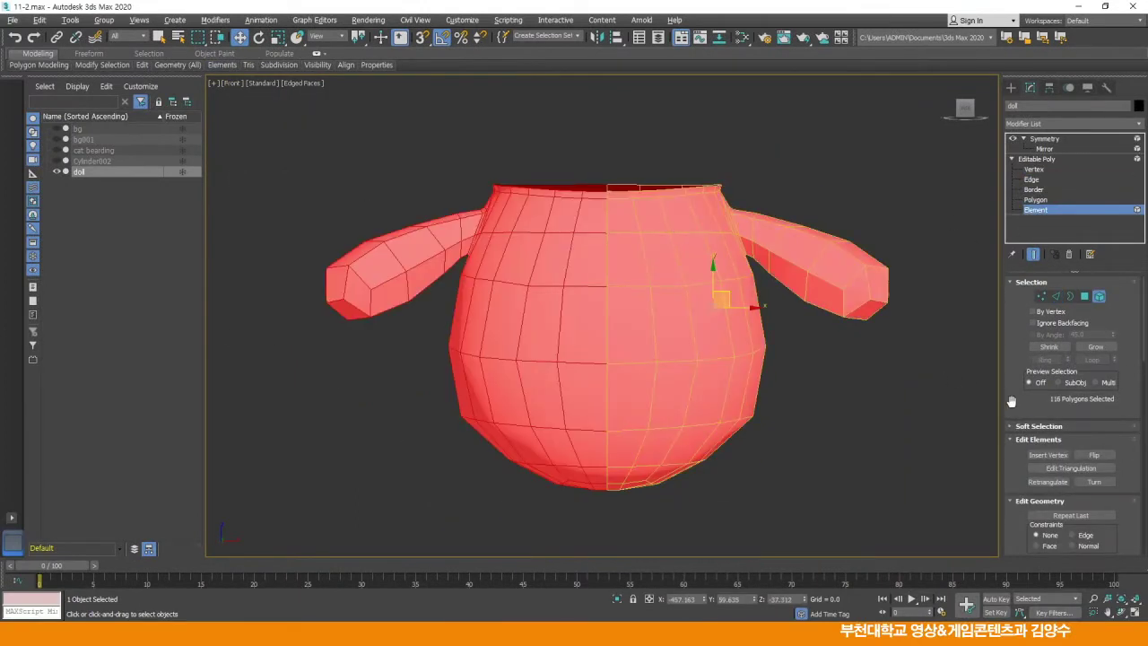
scroll(1011, 401, "down", 10)
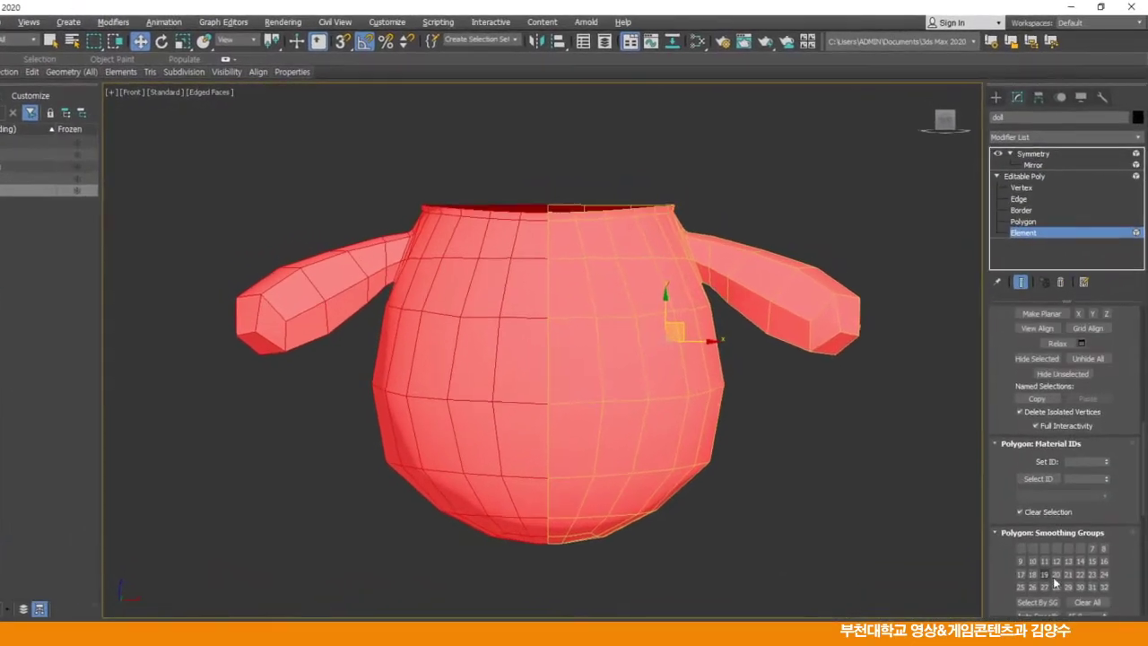
scroll(1059, 520, "down", 3)
left_click(1094, 486)
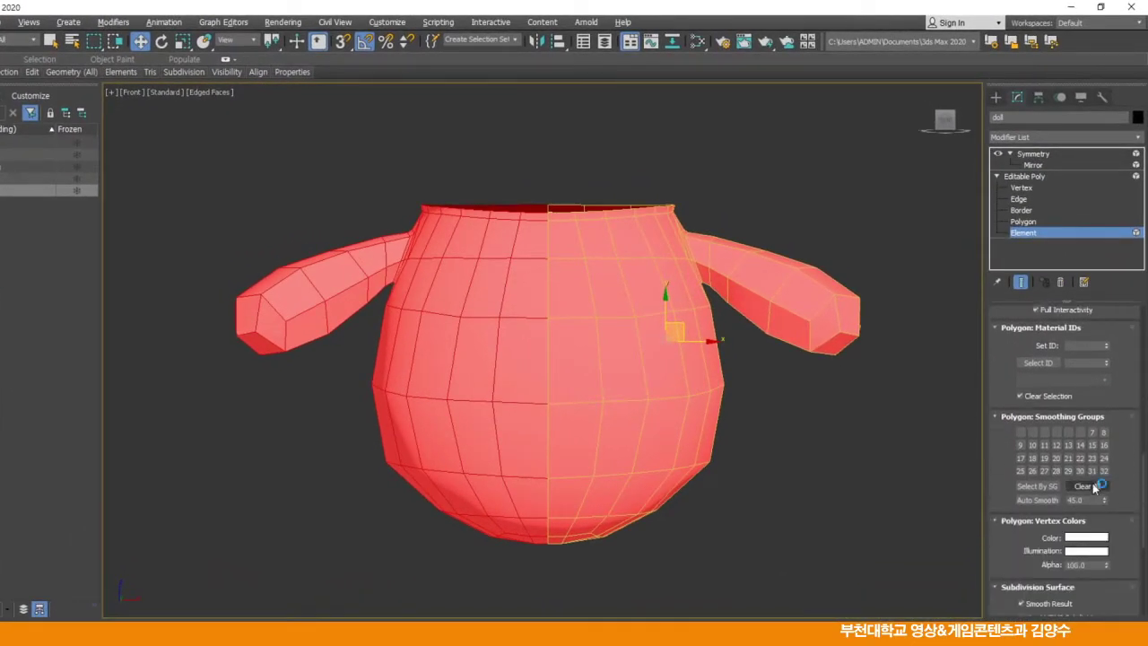
left_click(845, 418)
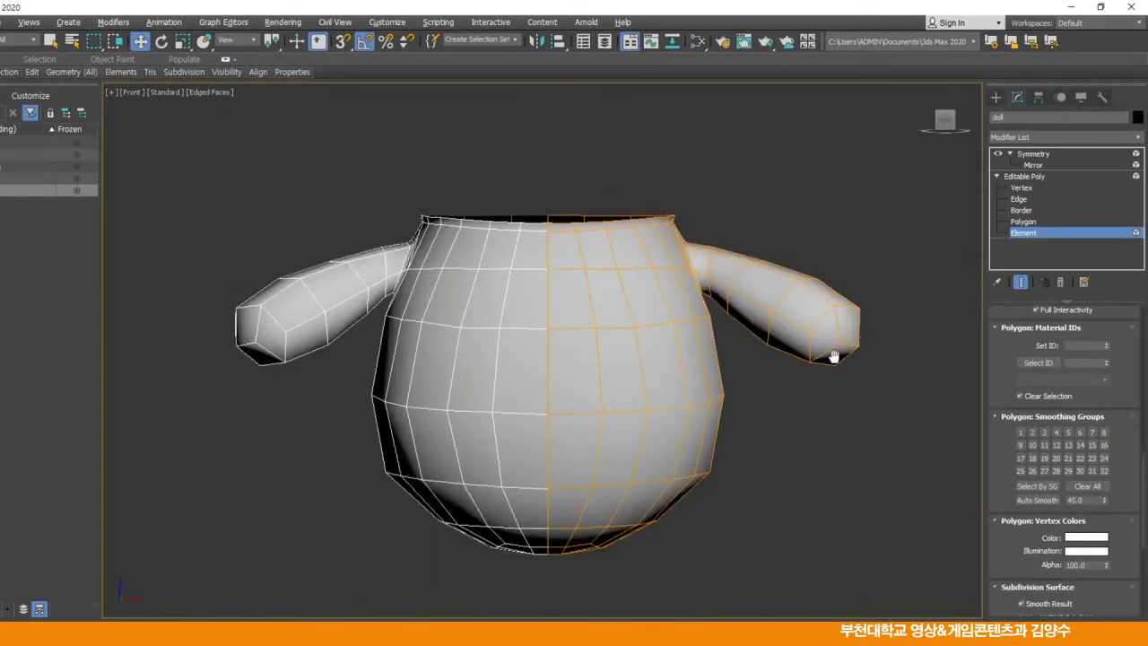
Add a MeshSmooth modifier above Symmetry on the doll and deselect the object
left_click(1031, 175)
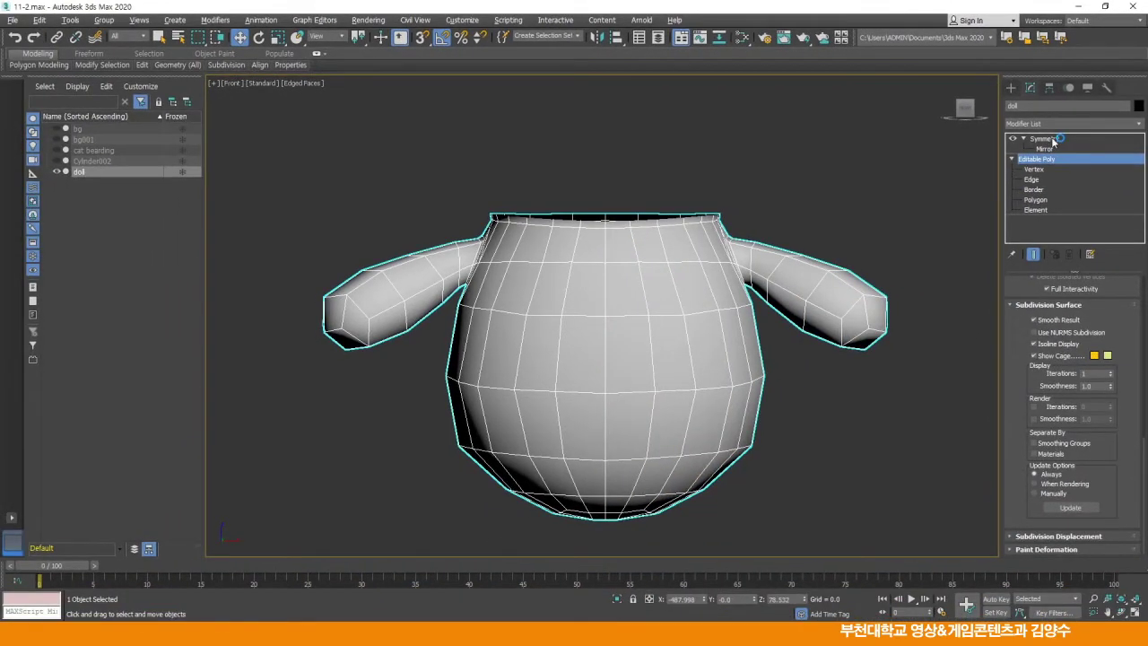
left_click(1054, 140)
left_click(1137, 124)
left_click_drag(1139, 155, 1136, 284)
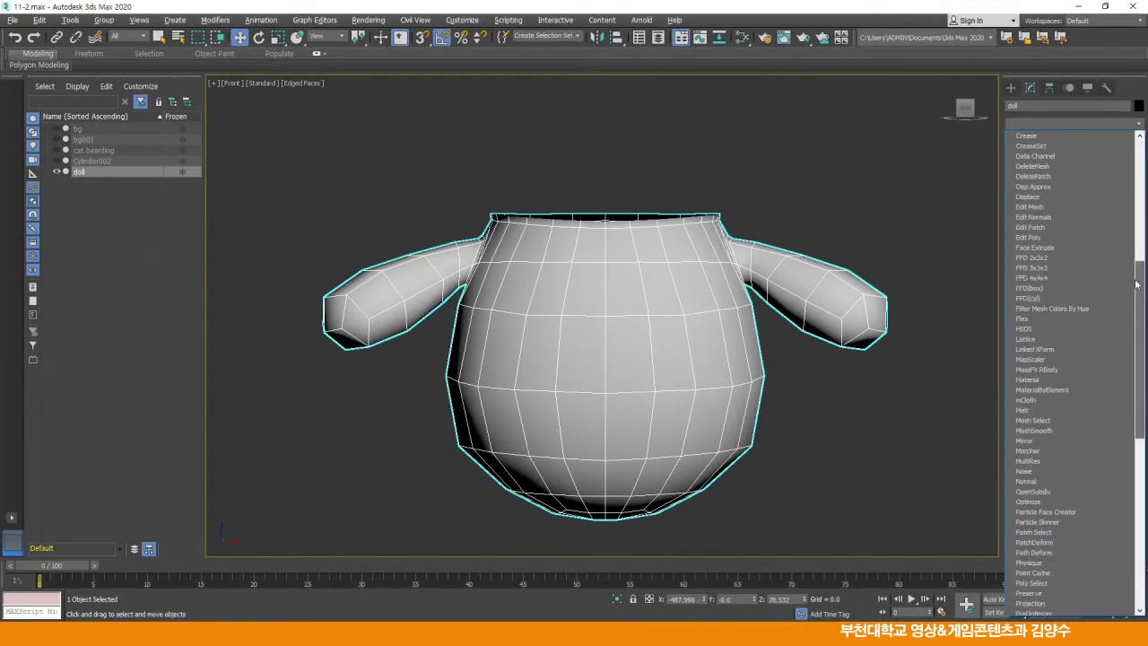
left_click(1039, 431)
left_click(842, 404)
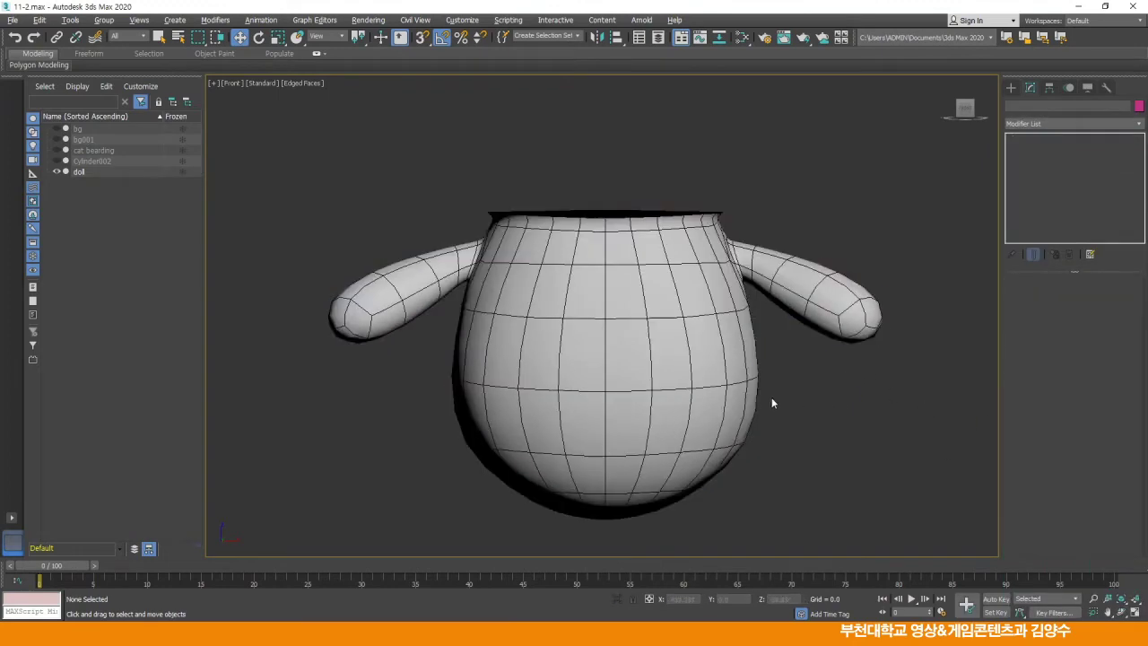
Examine the smoothed body and arms from the front, from the side and in perspective
key("alt+w")
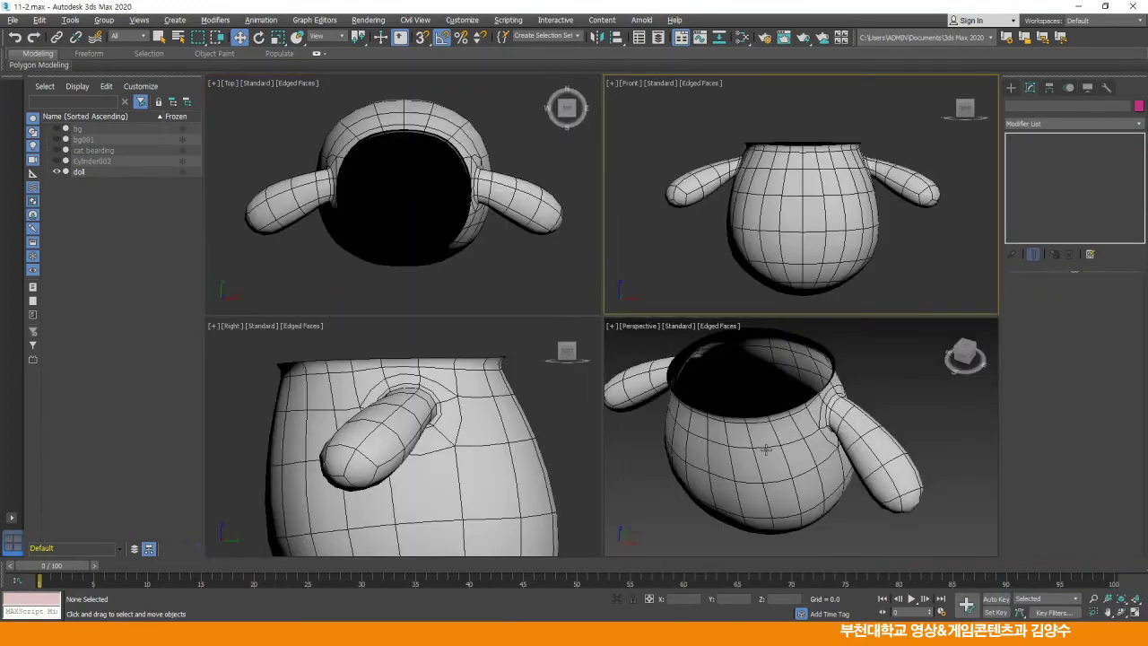
scroll(490, 440, "down", 4)
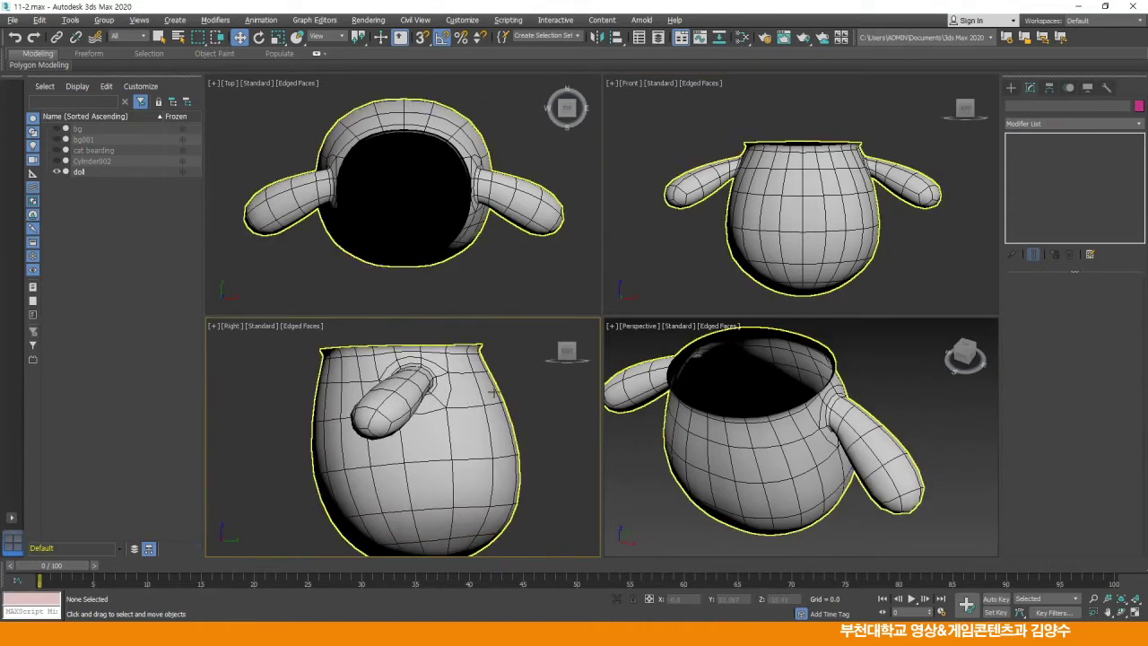
right_click(708, 439)
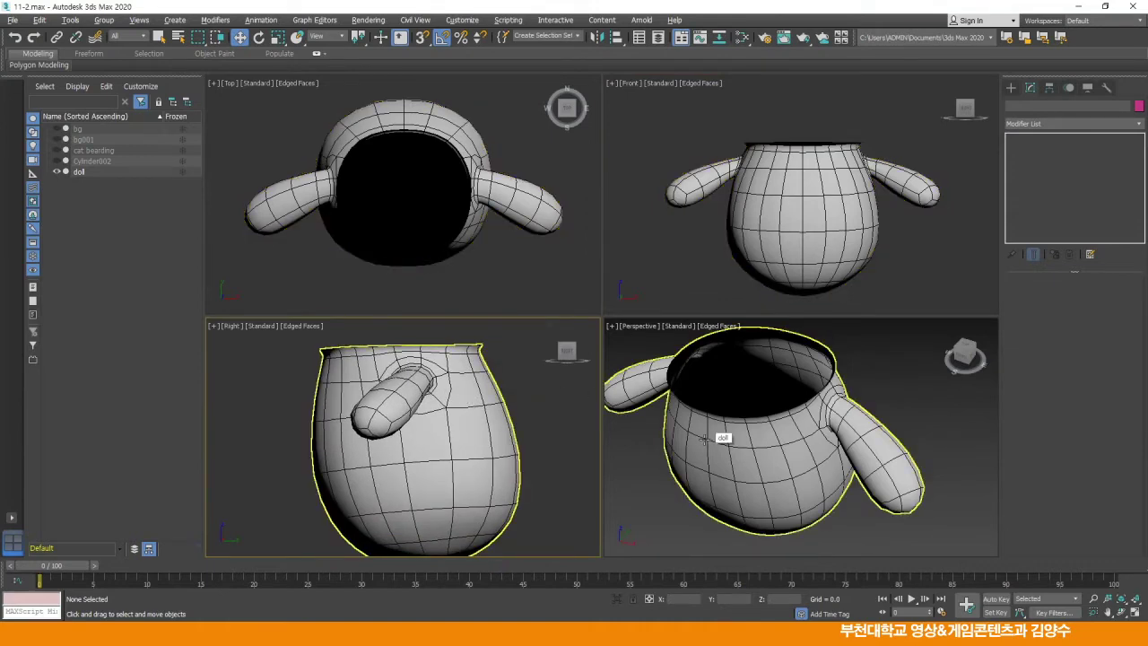
key("alt+w")
middle_click_drag(601, 340, 800, 362, "alt")
scroll(664, 328, "down", 5)
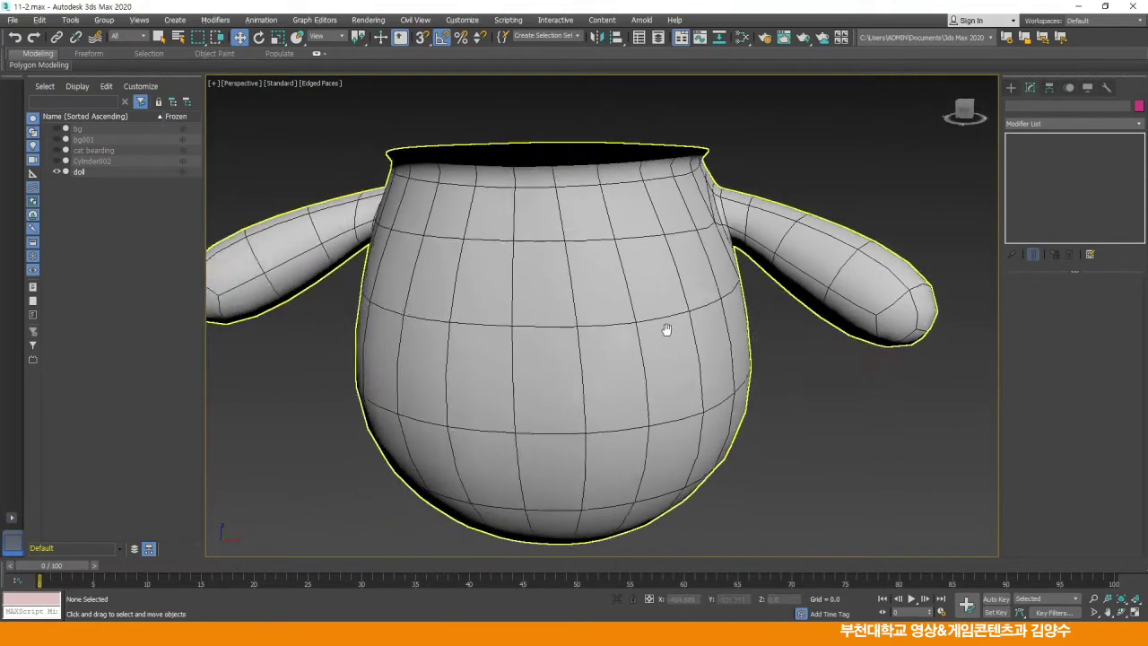
key("alt+w")
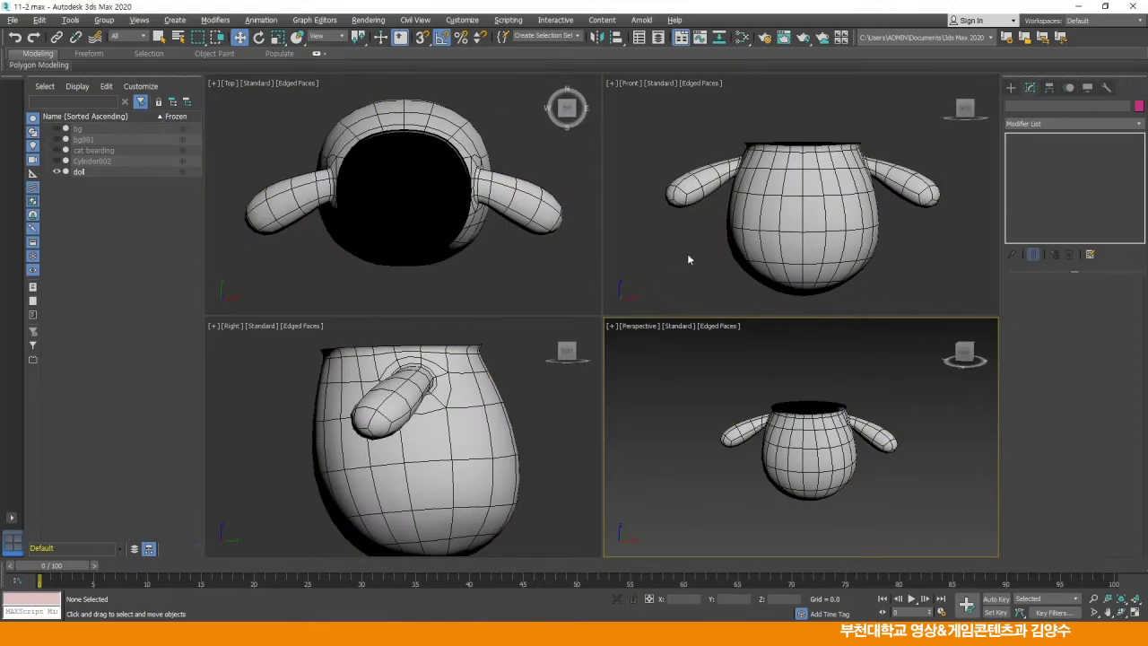
middle_click_drag(867, 413, 818, 411, "alt")
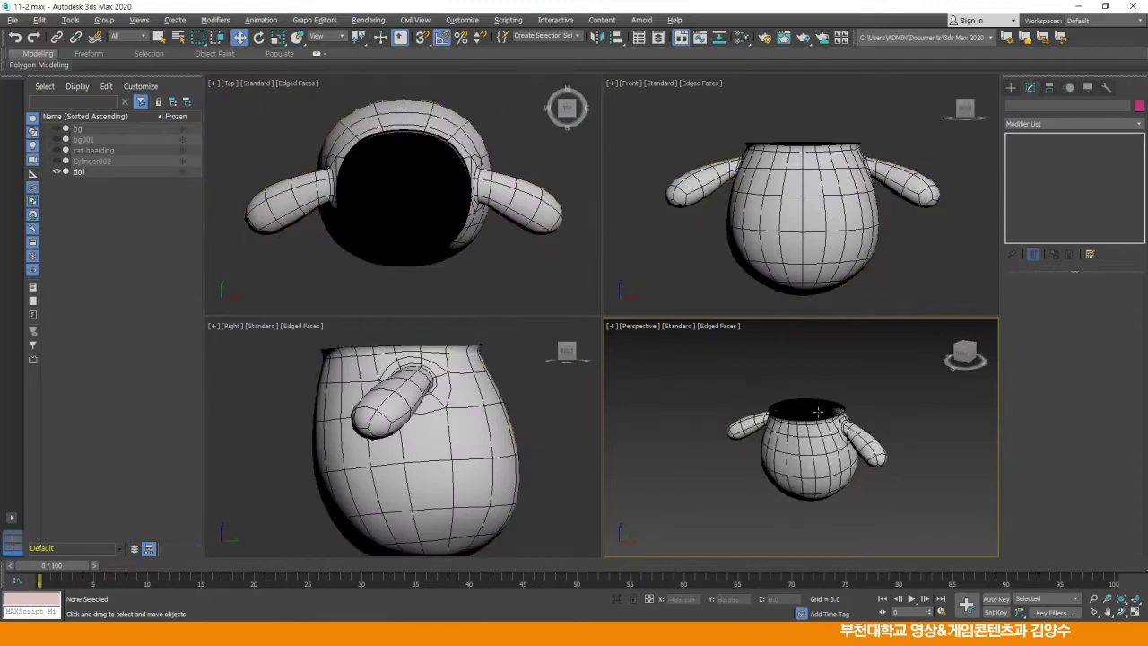
middle_click_drag(803, 202, 794, 224)
Unhide all hidden polygons of the doll's Editable Poly, and deselect the doll
left_click(794, 224)
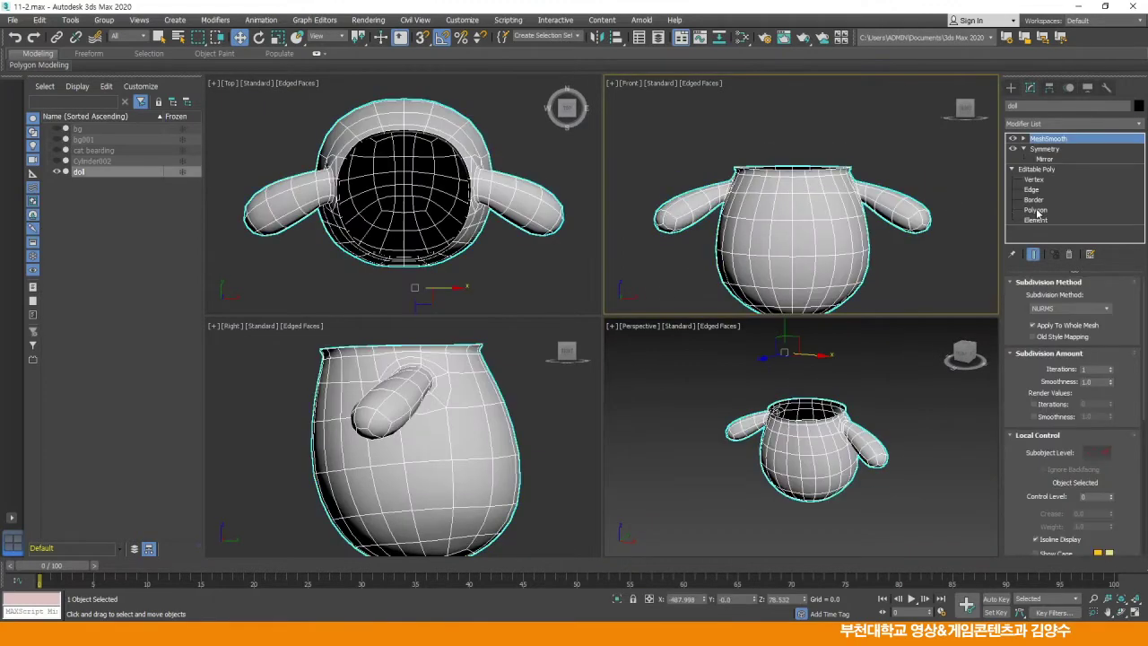
left_click(1037, 210)
scroll(1020, 298, "down", 2)
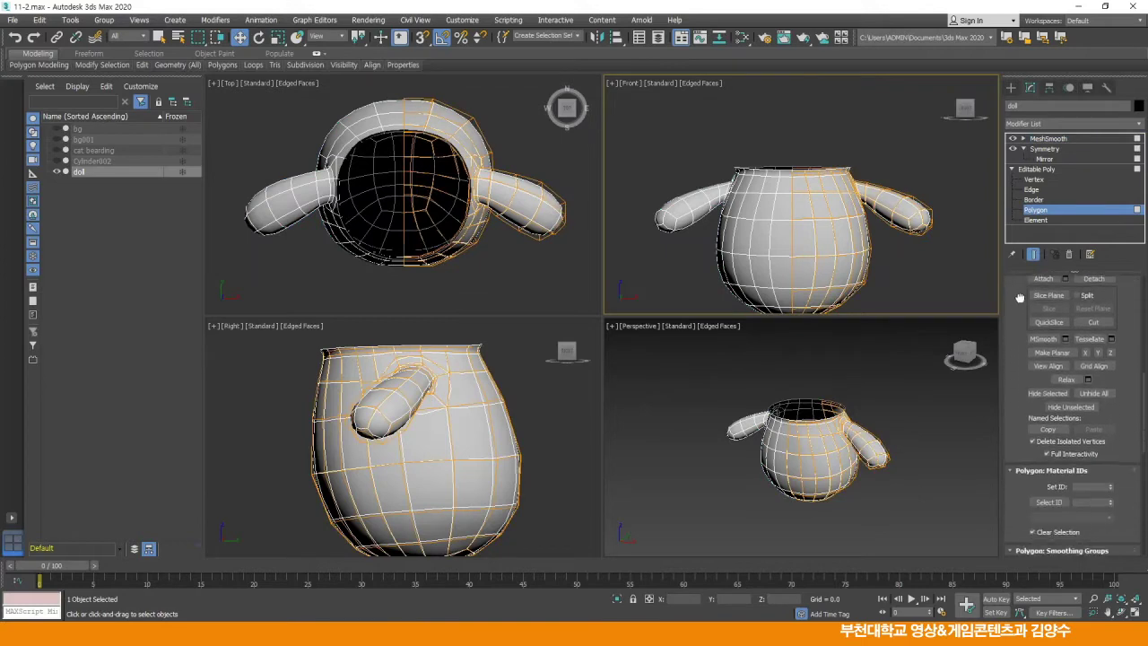
left_click(1094, 387)
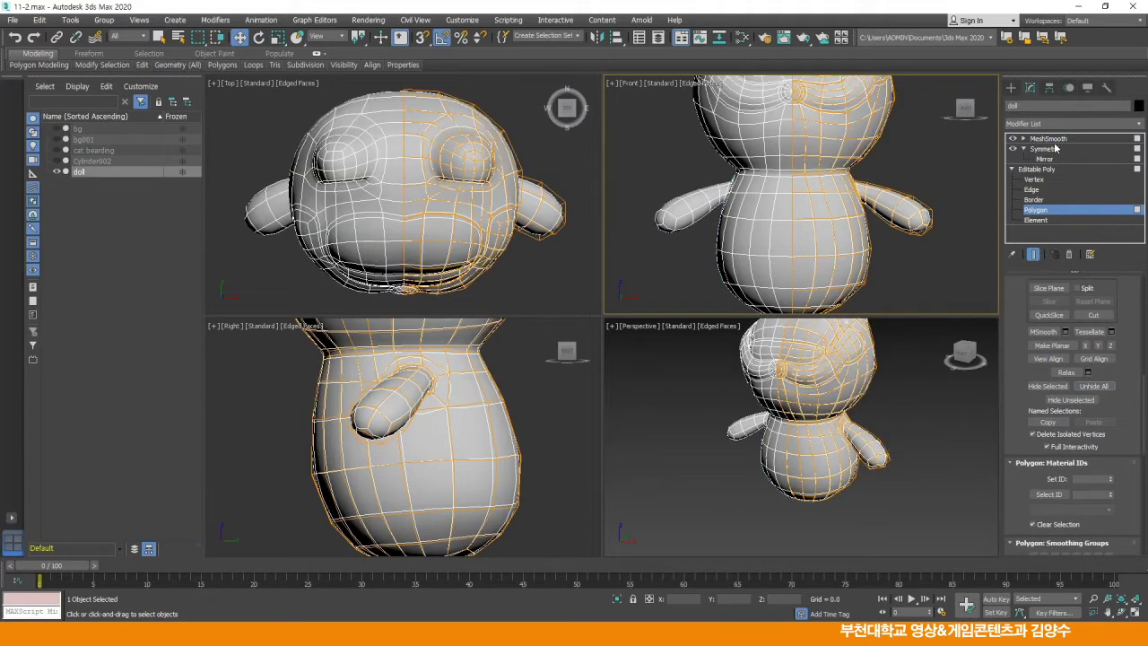
left_click(951, 165)
Unhide all objects in the scene, including the reference images, whiskers and spare cylinder
scroll(848, 177, "down", 5)
middle_click_drag(849, 177, 822, 212)
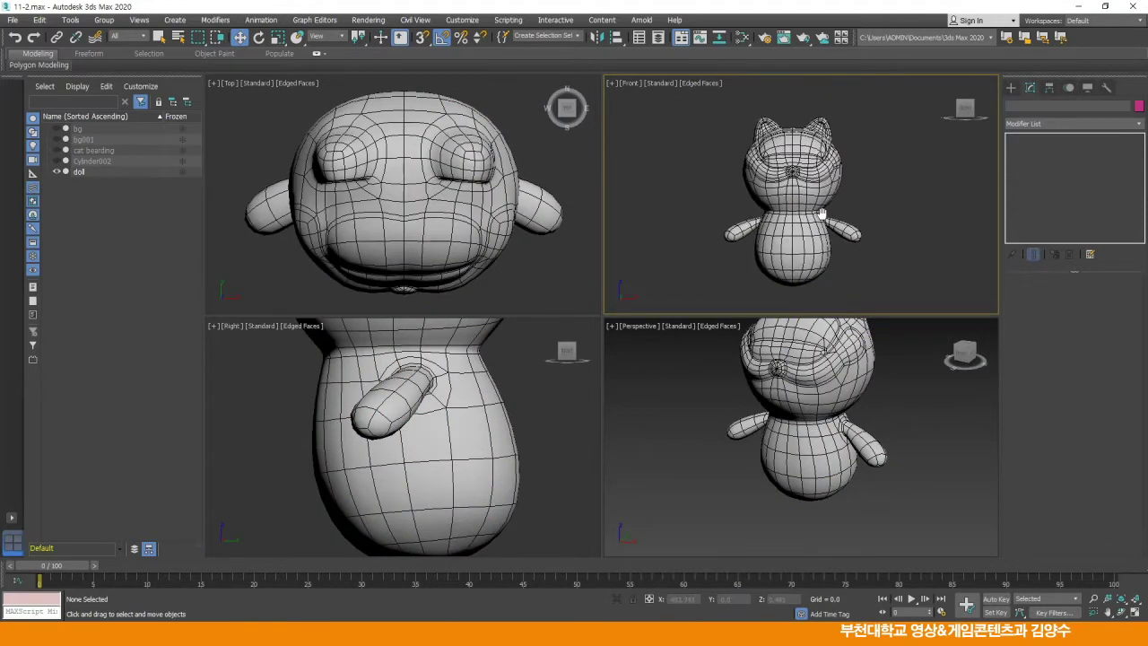
right_click(886, 198)
left_click(900, 143)
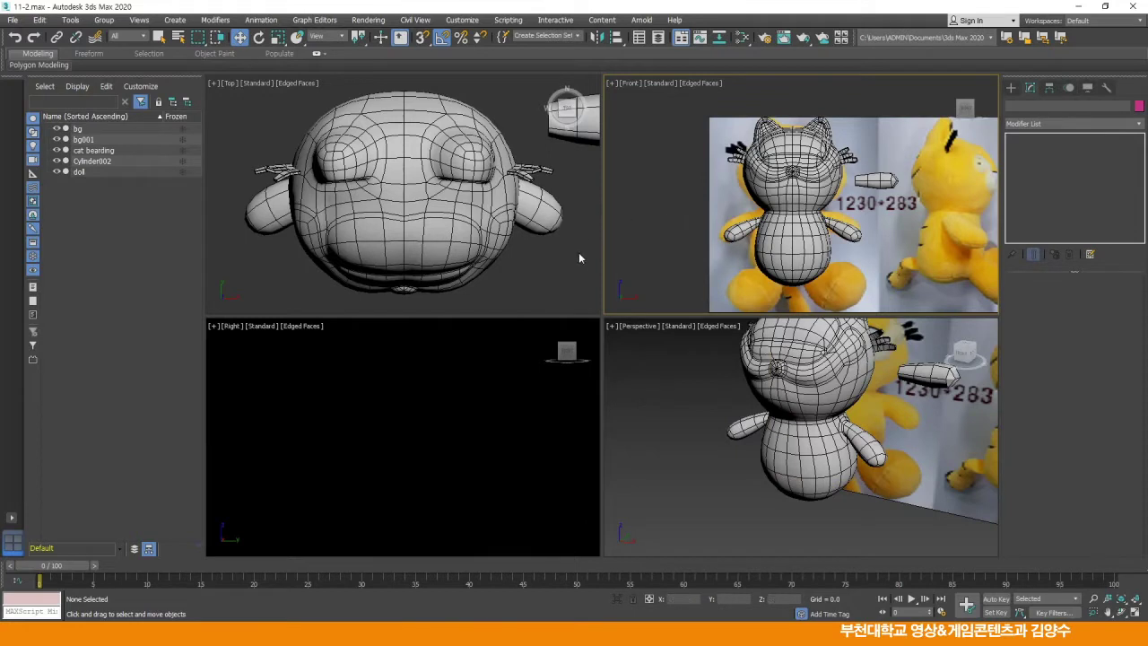
Switch the Right viewport to the Left view so the doll is seen against the side reference photo
left_click(236, 329)
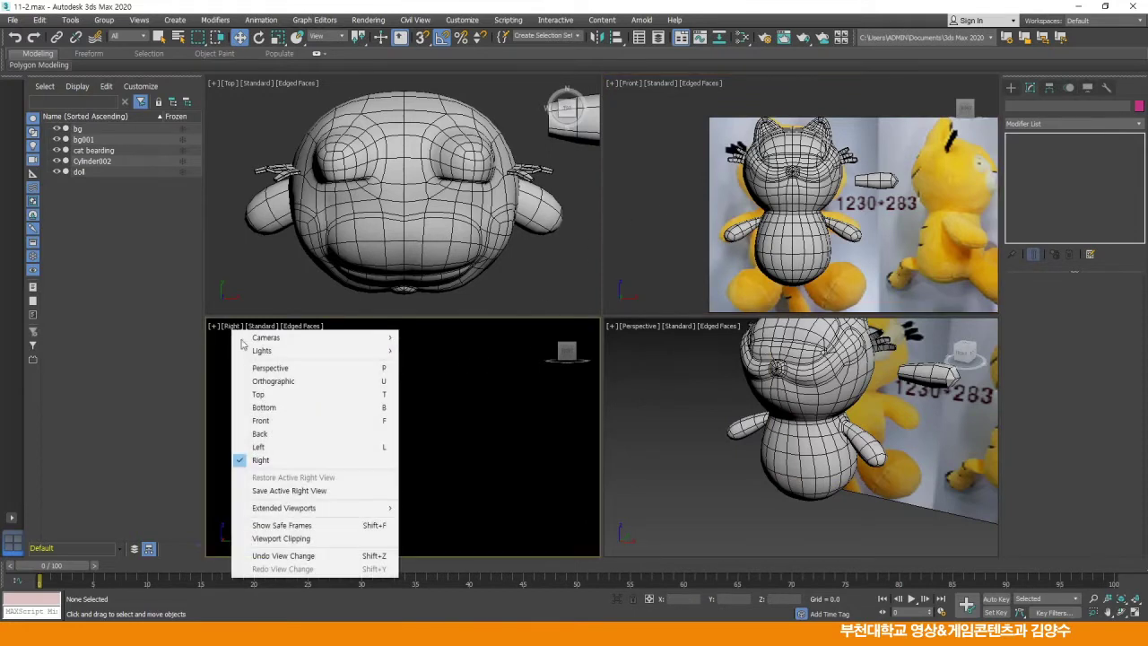
left_click(269, 448)
scroll(453, 410, "up", 2)
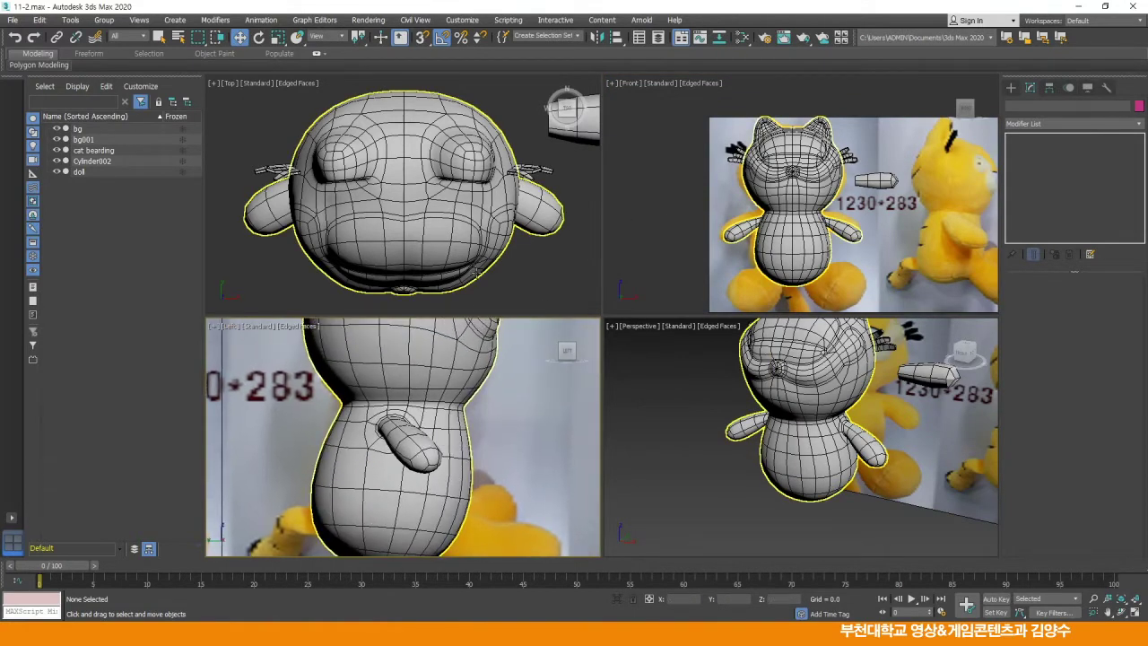
Compare the doll's body and arms with the reference photos in the Front, Left, Top and Perspective views
scroll(489, 193, "down", 3)
middle_click_drag(806, 201, 786, 202)
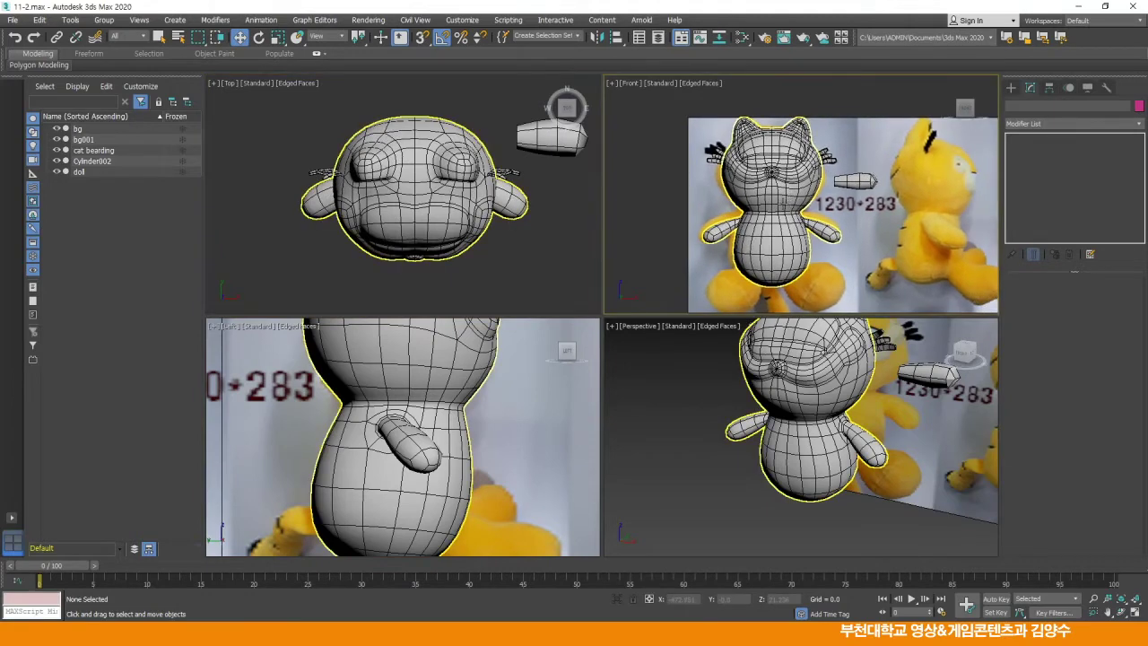
middle_click_drag(770, 417, 717, 395)
middle_click_drag(508, 144, 463, 180)
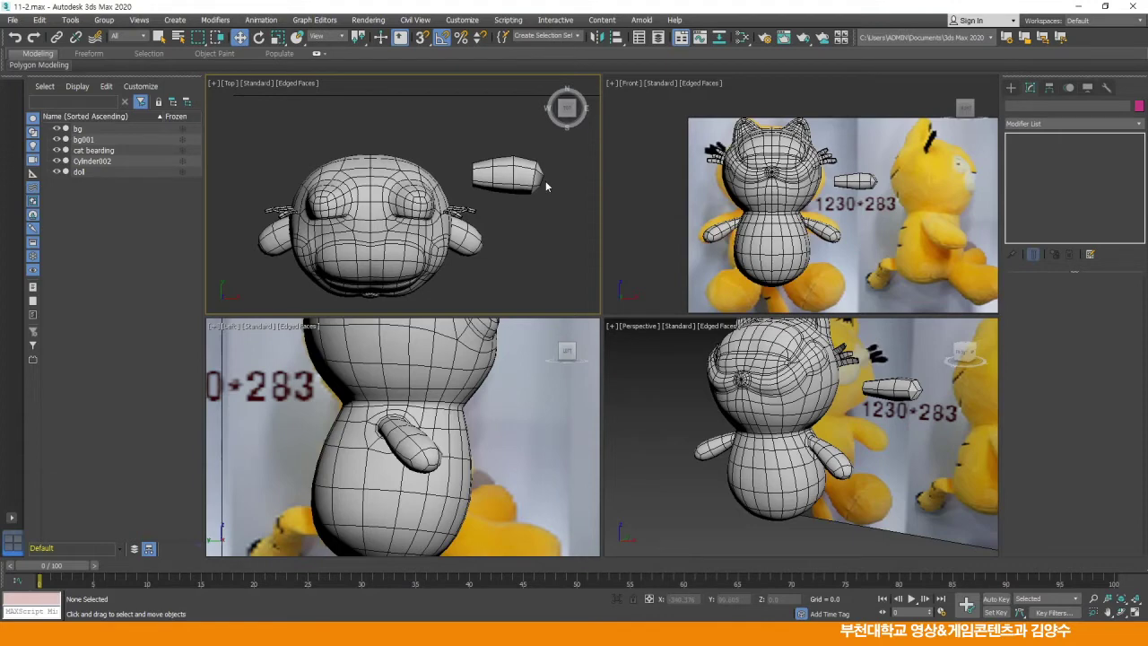
scroll(791, 231, "up", 3)
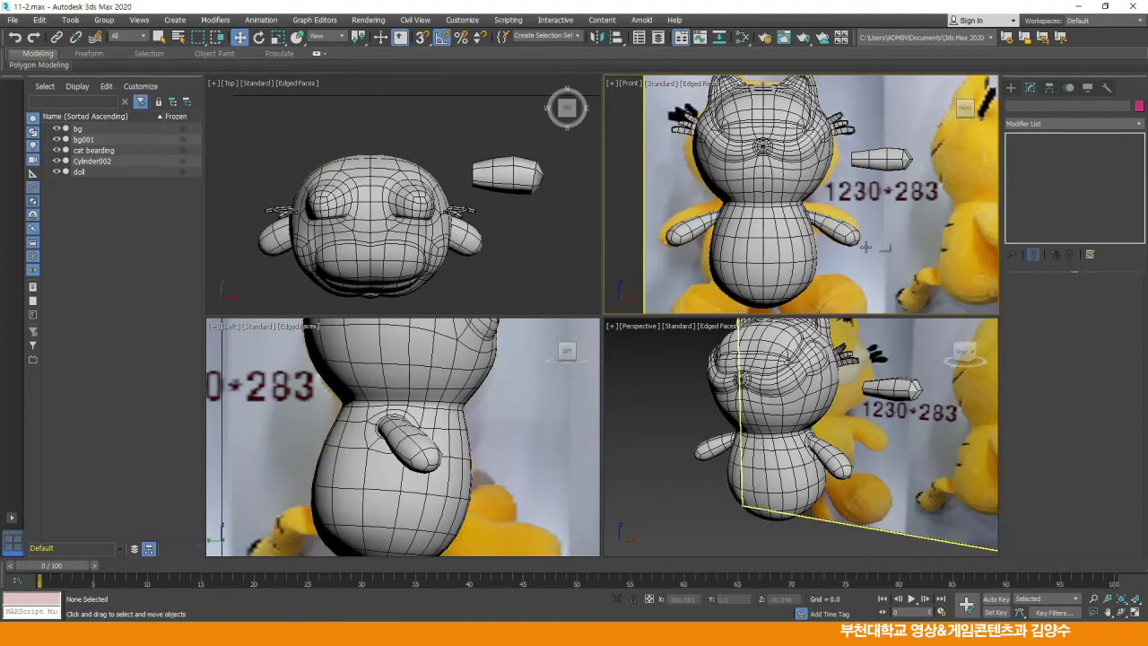
middle_click_drag(427, 443, 427, 430)
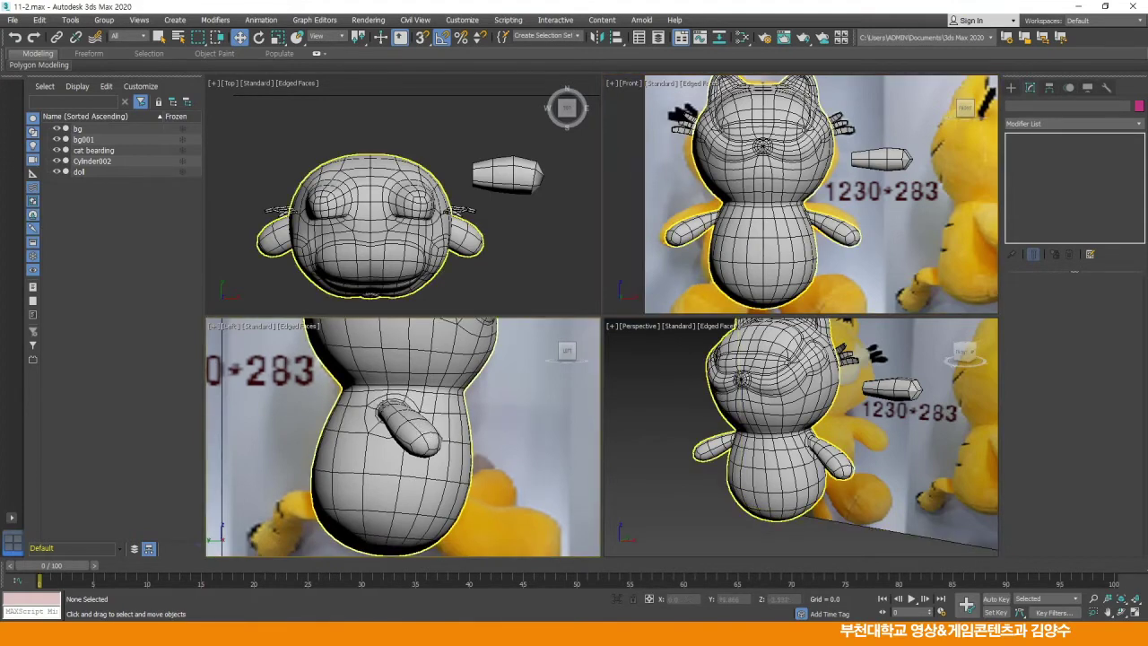
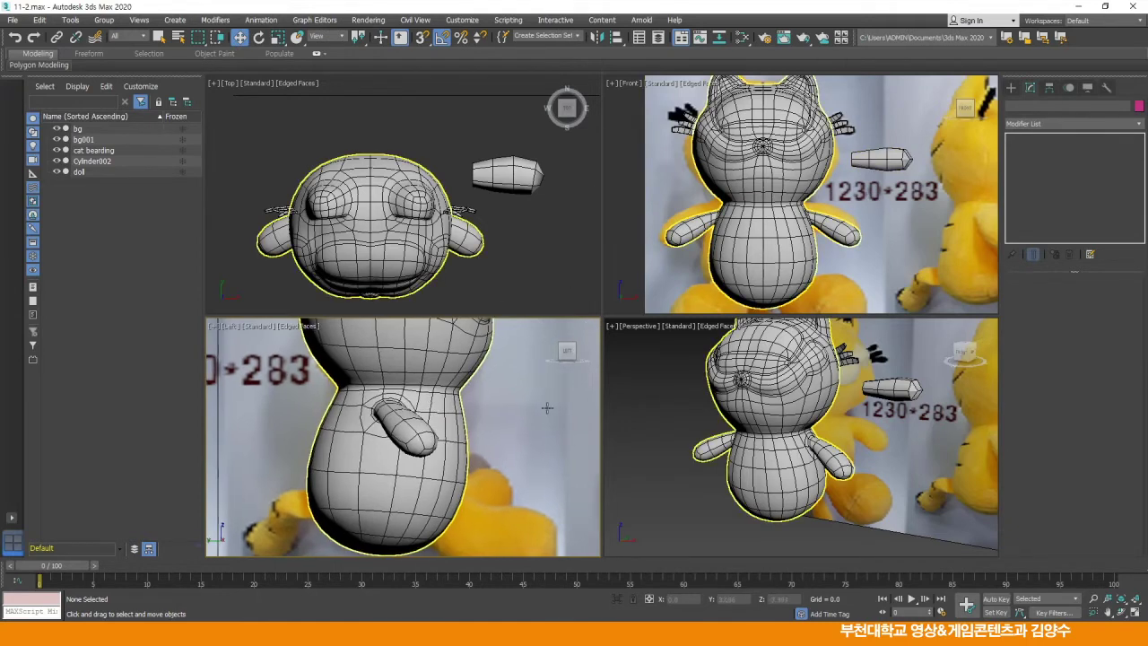
middle_click_drag(771, 257, 765, 229)
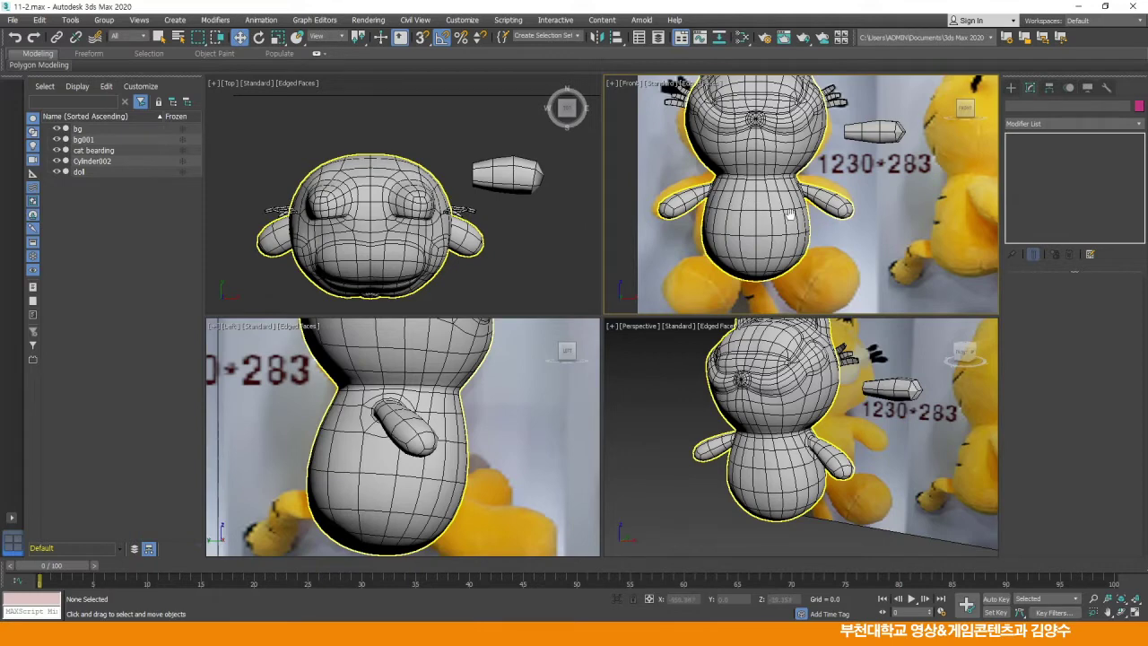
scroll(789, 214, "up", 3)
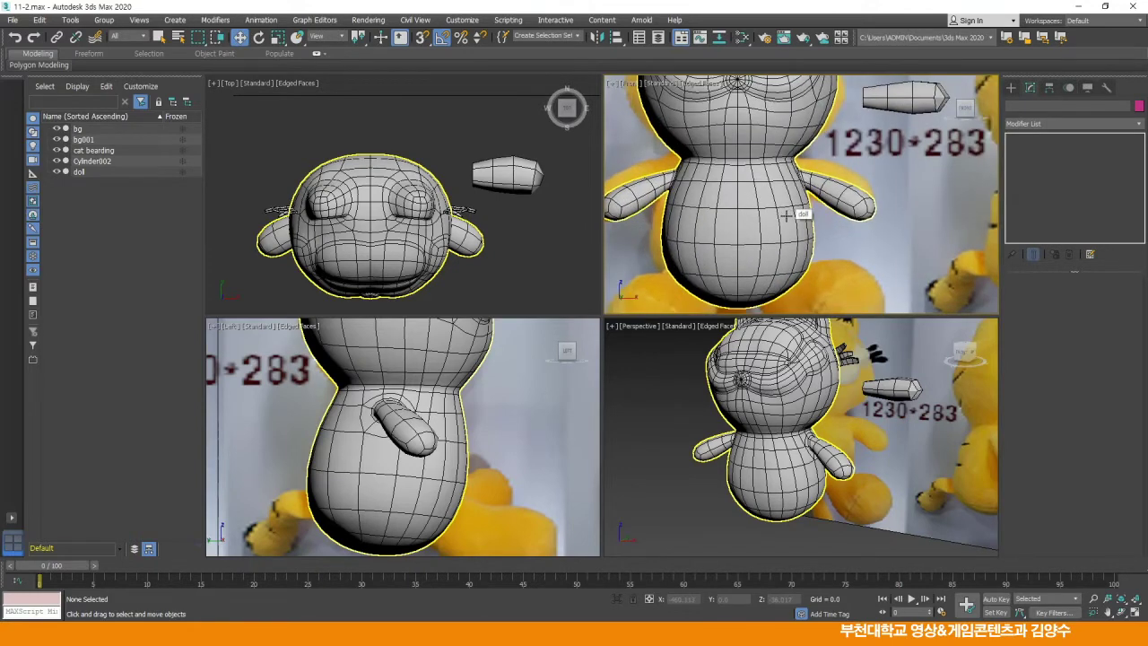
middle_click_drag(778, 230, 770, 231)
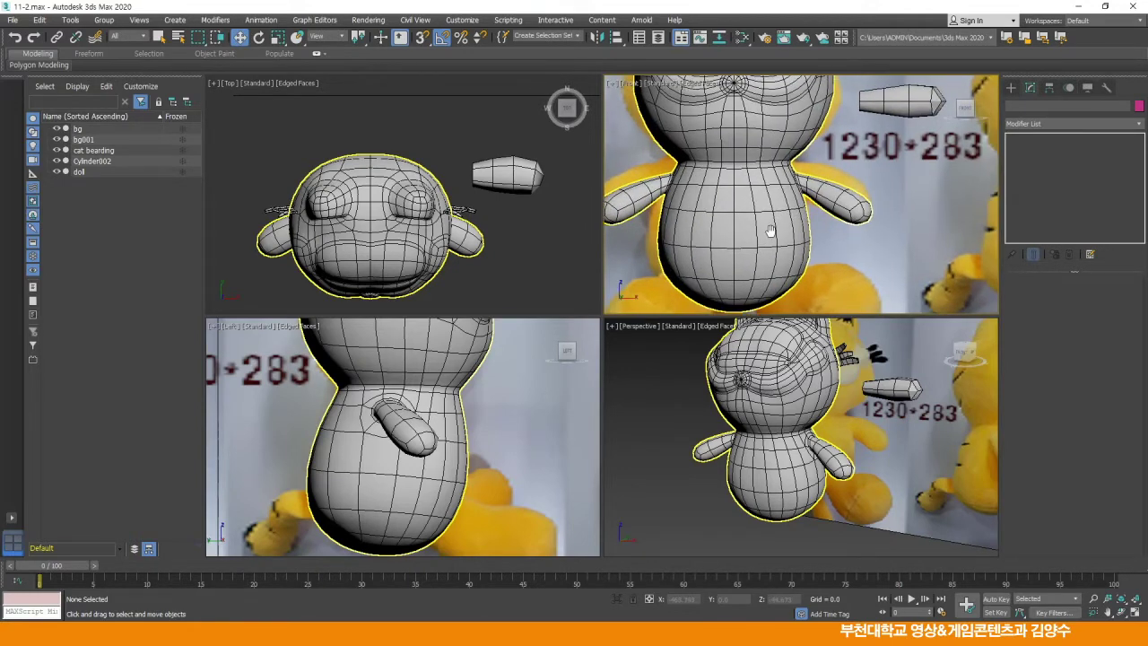
Select the polygons of the doll's arm, from the shoulder to the rounded tip, in the Front view at Polygon level
key("alt+w")
scroll(648, 300, "up", 2)
left_click(654, 257)
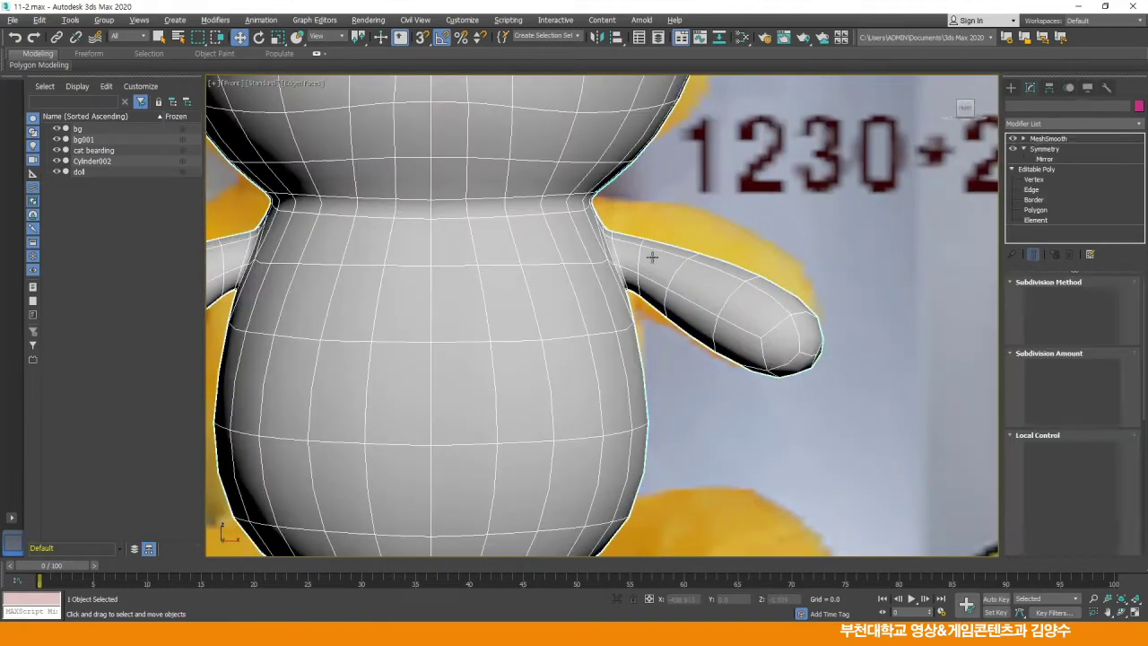
left_click(1036, 209)
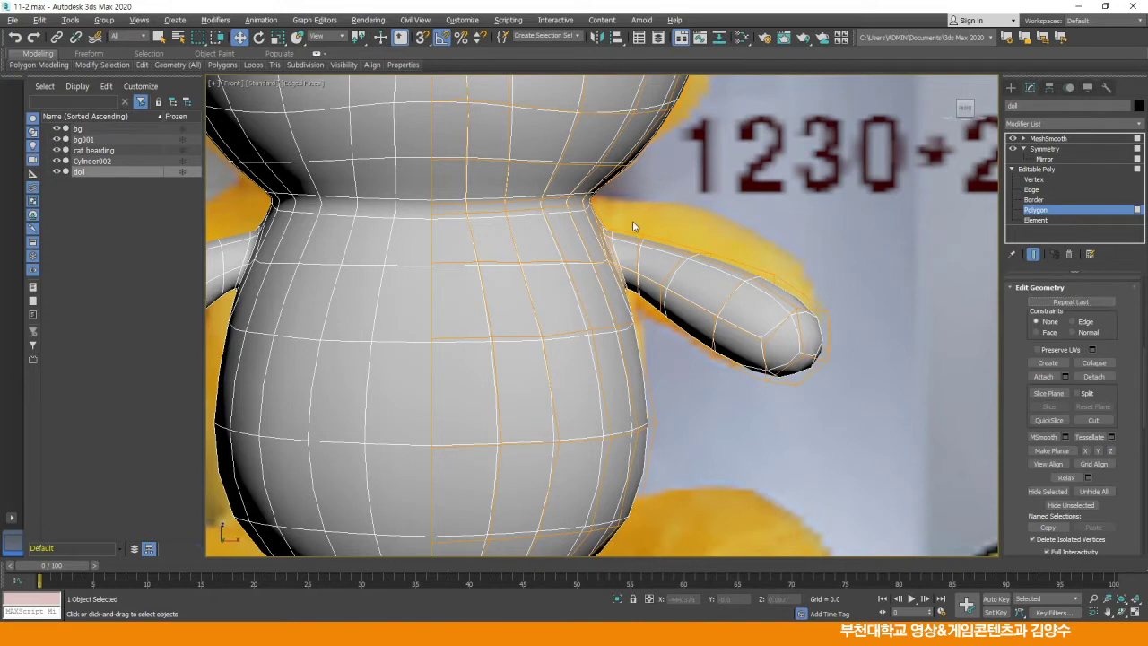
left_click_drag(675, 301, 719, 294)
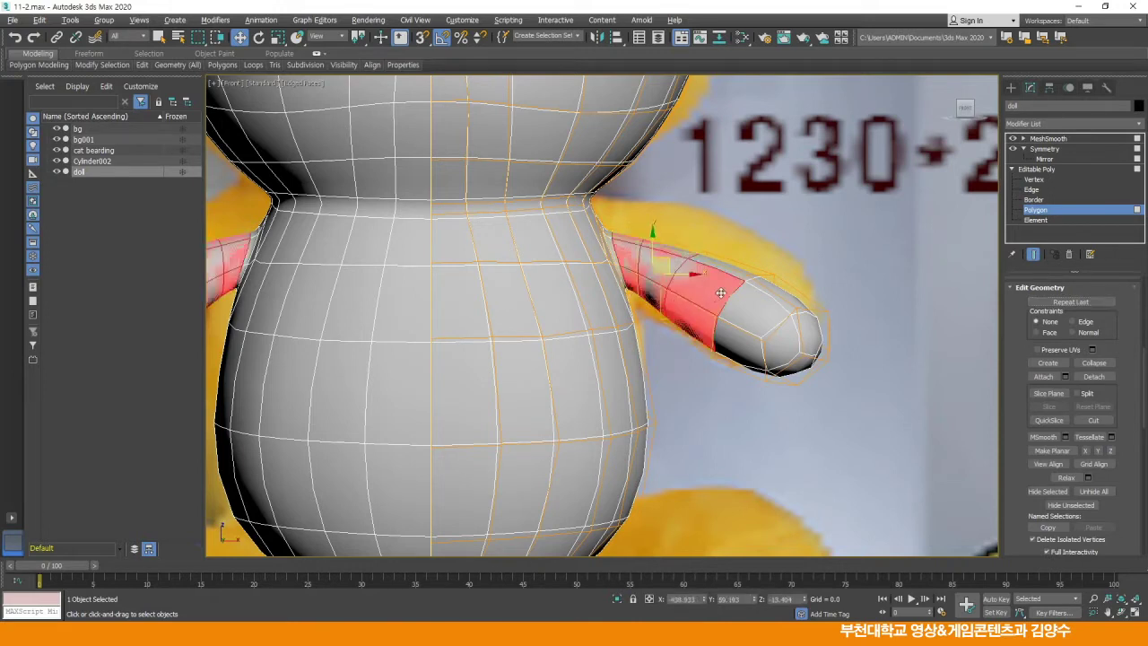
left_click_drag(796, 242, 704, 393, "ctrl")
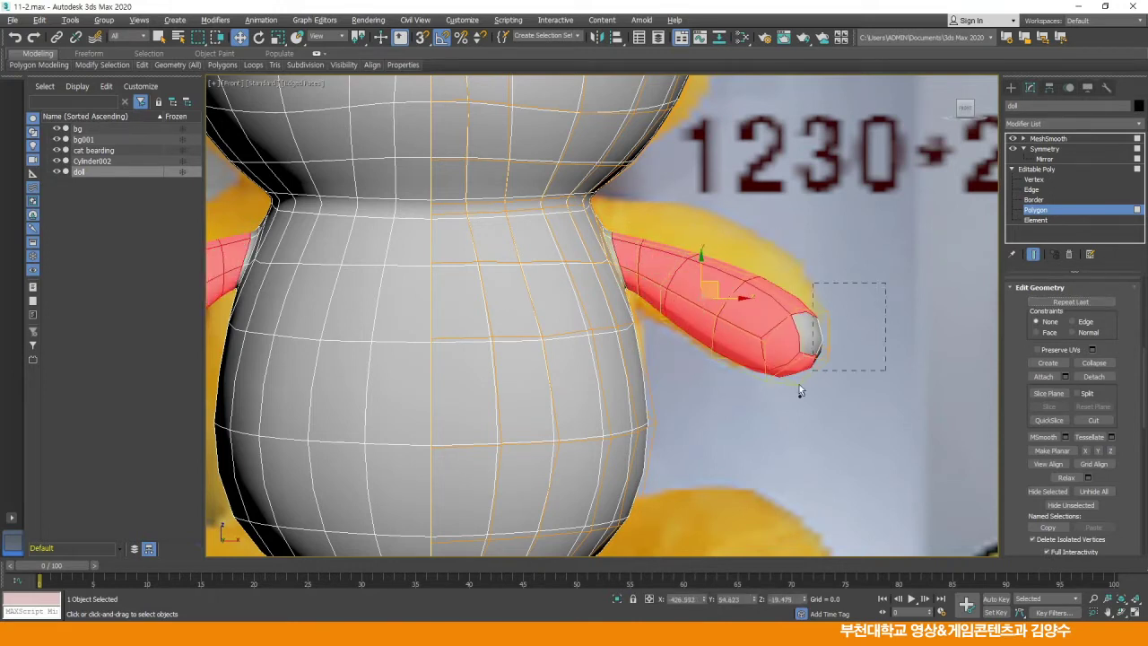
left_click_drag(822, 364, 812, 372, "ctrl")
middle_click_drag(727, 354, 813, 369)
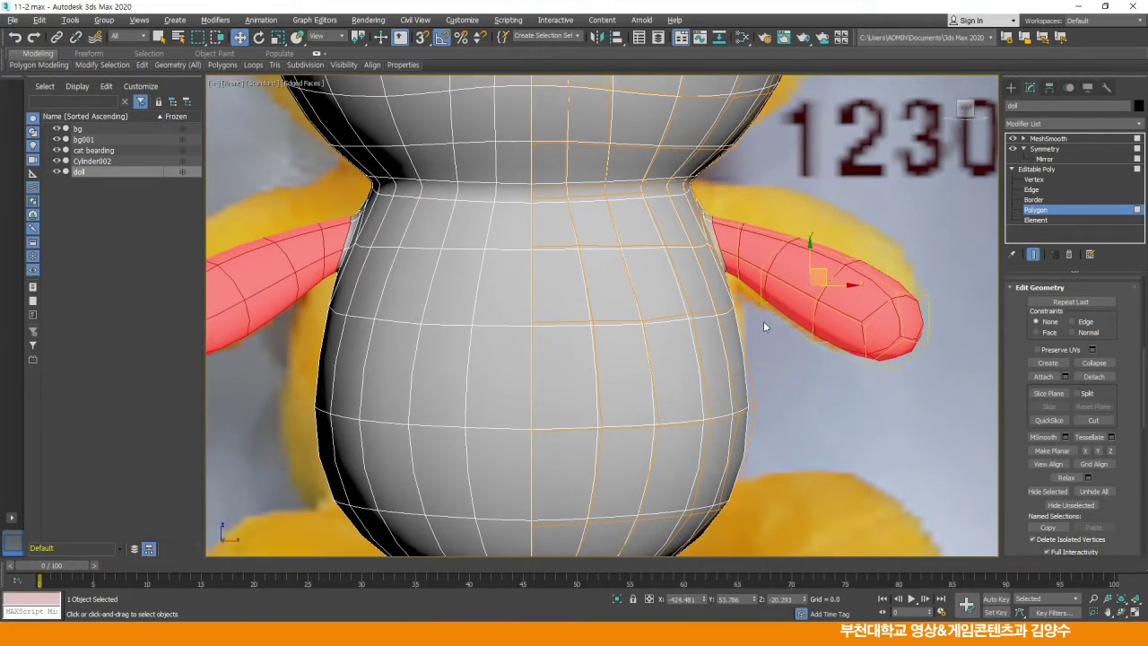
Add the narrow ring of polygons where the arm meets the body to the selection
scroll(733, 296, "up", 5)
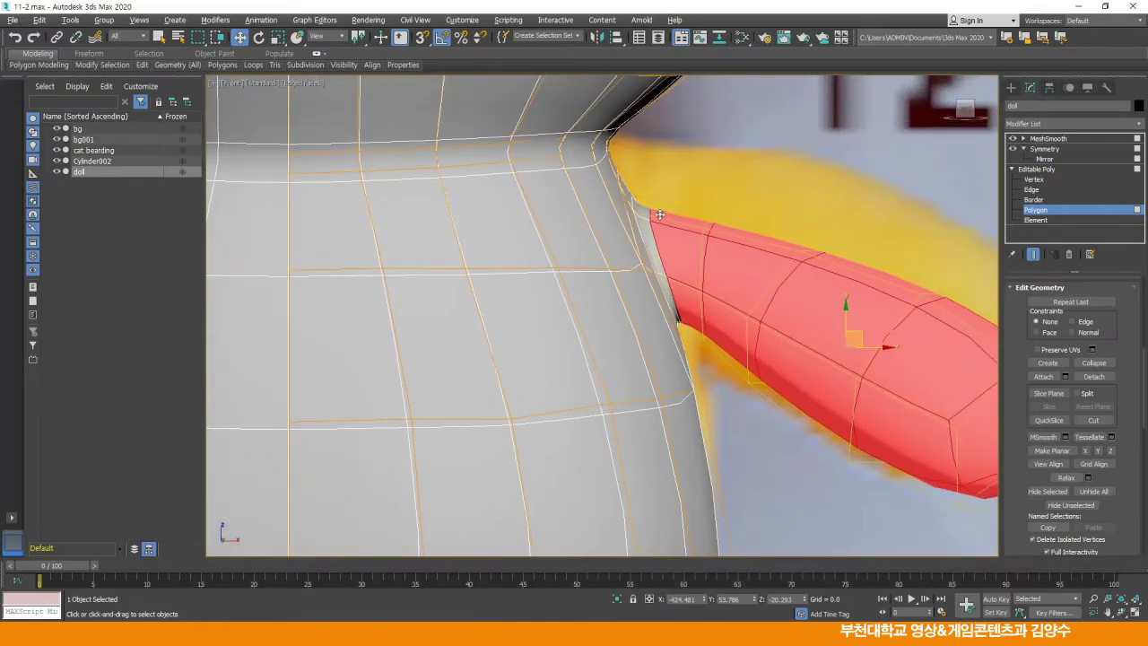
scroll(659, 202, "up", 3)
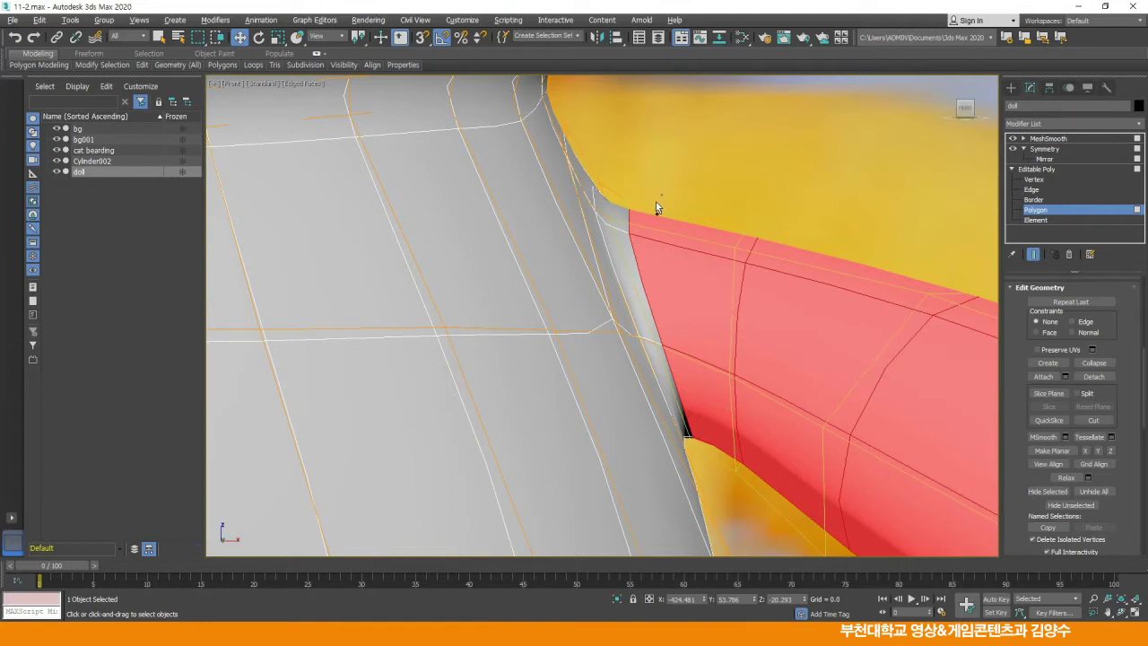
left_click_drag(610, 238, 610, 235, "ctrl")
middle_click_drag(702, 378, 702, 308)
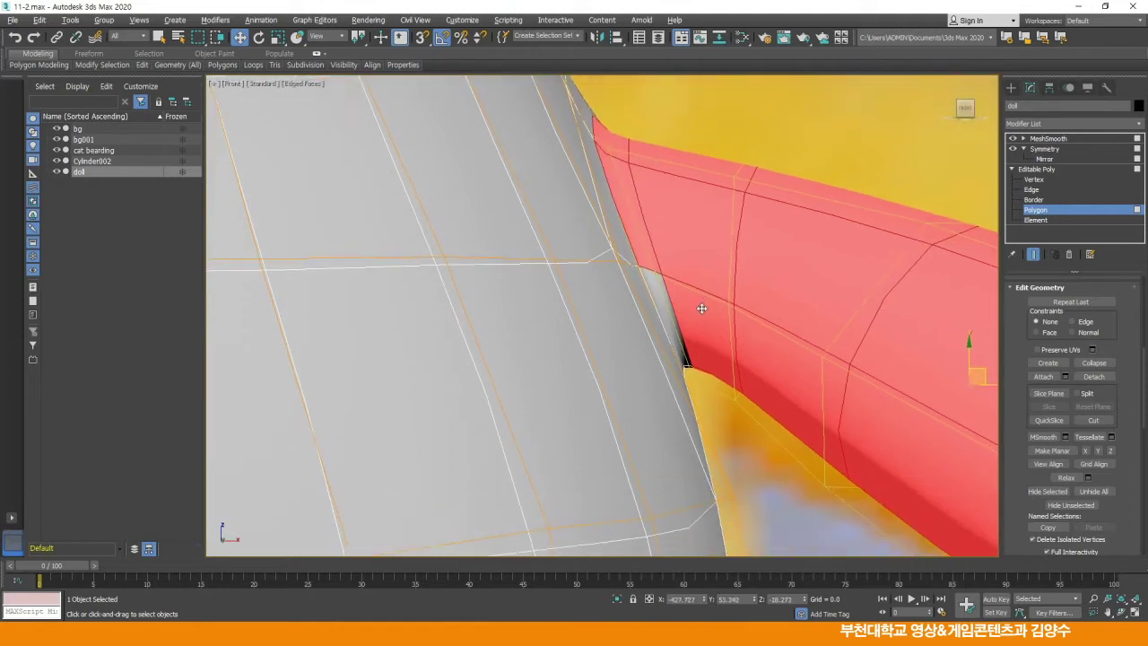
left_click(664, 311, "ctrl")
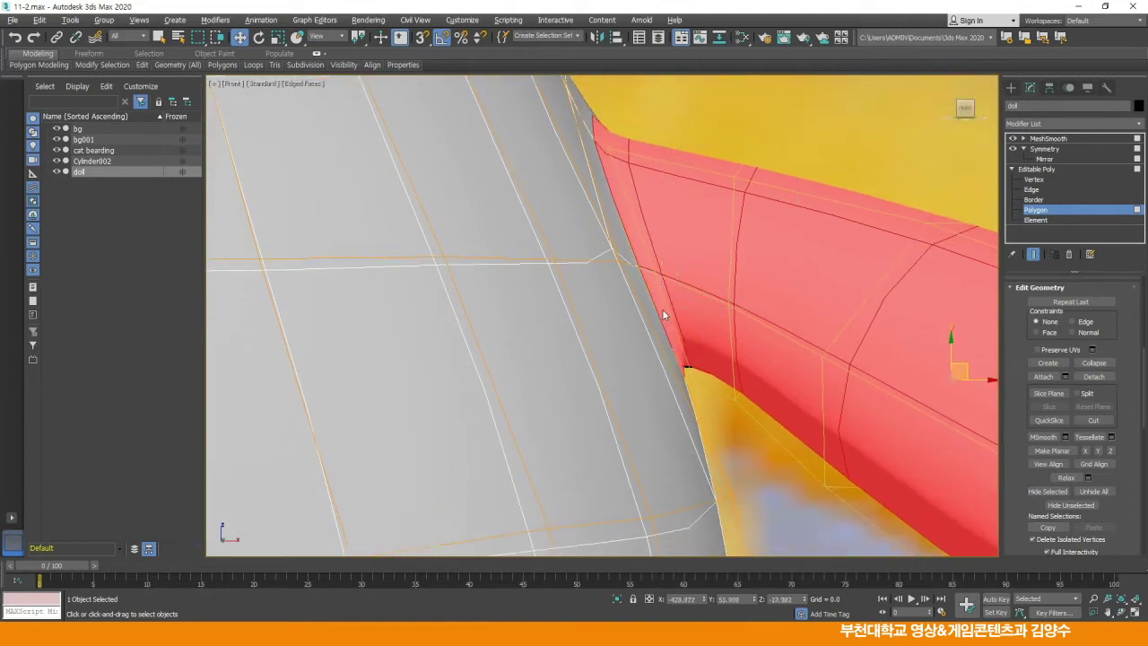
left_click_drag(199, 38, 238, 112)
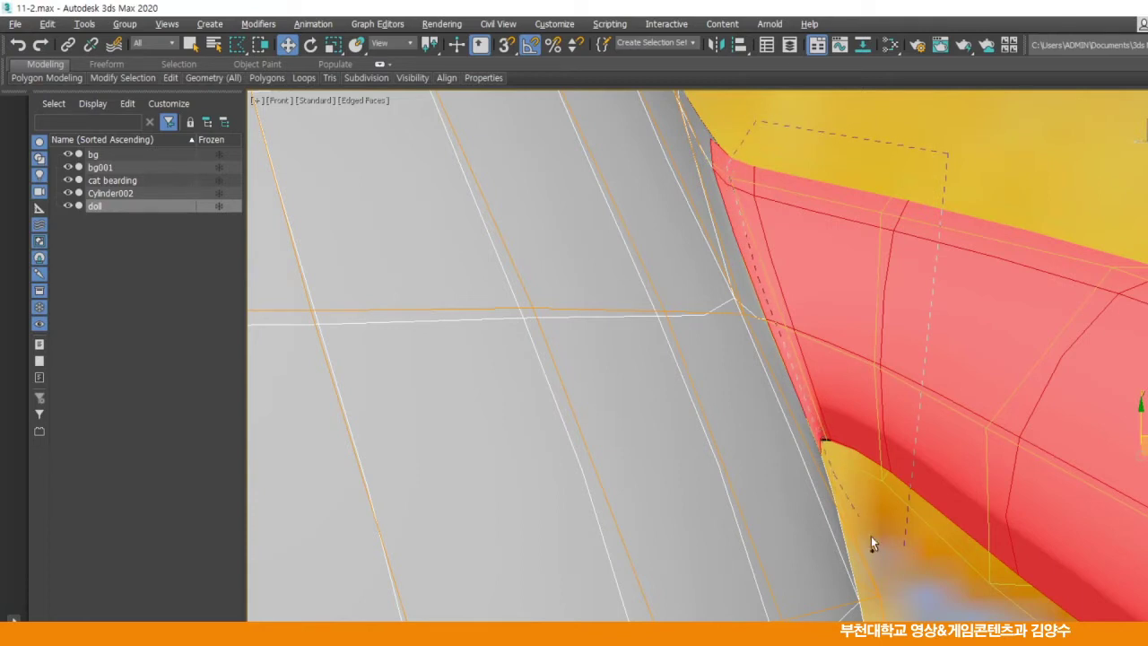
scroll(898, 531, "down", 5)
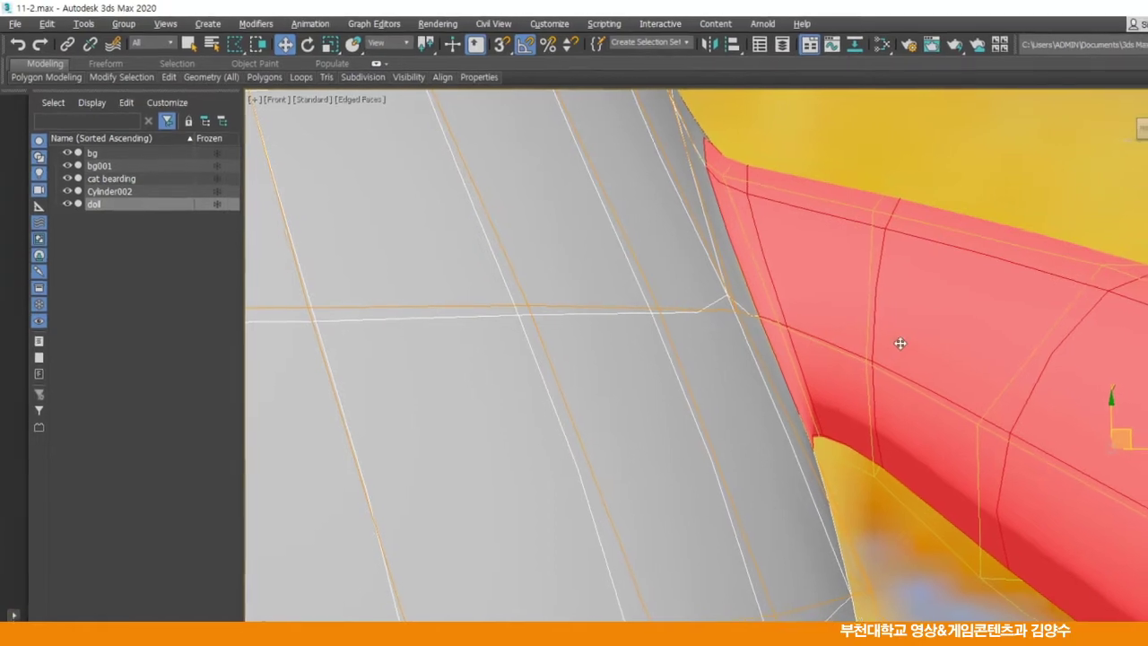
scroll(564, 299, "down", 5)
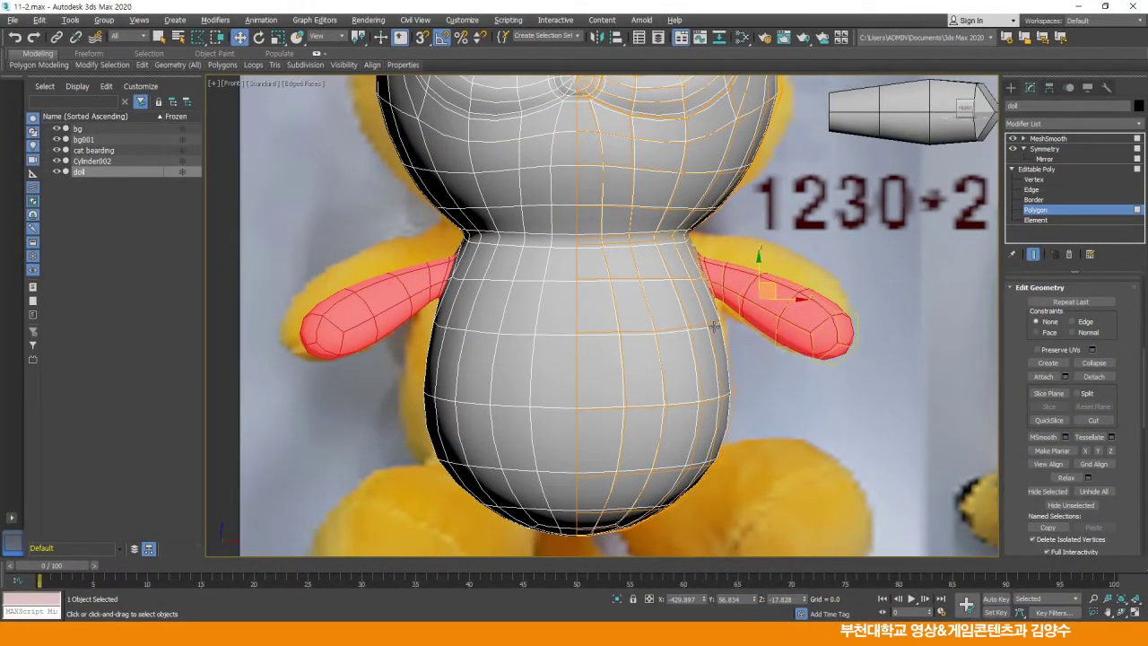
scroll(725, 319, "up", 4)
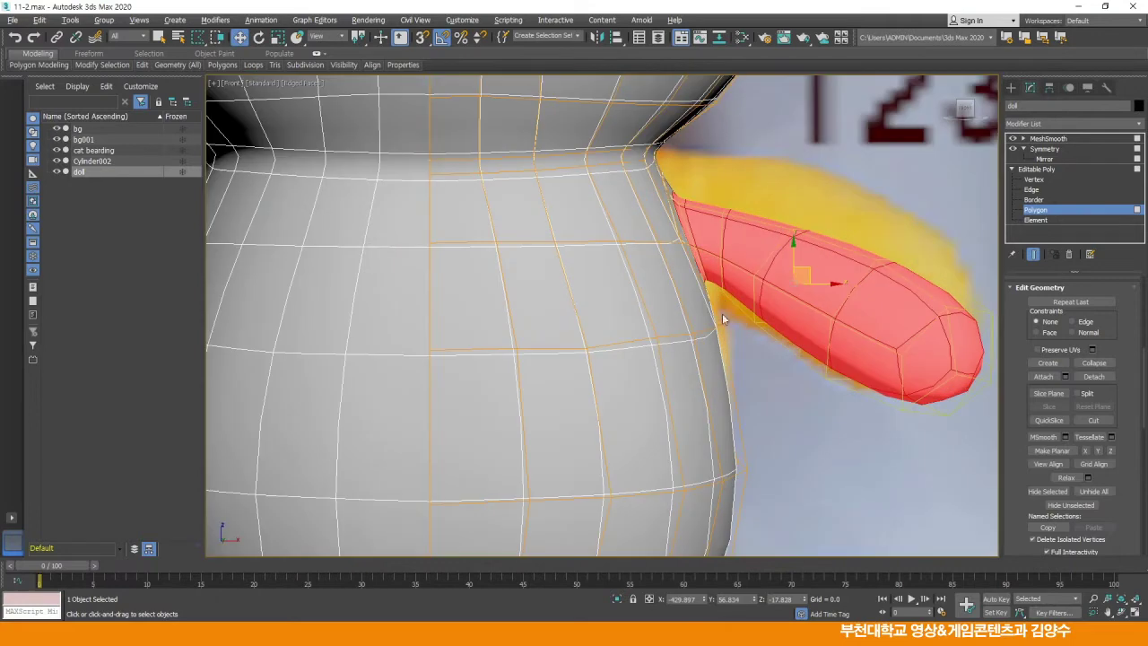
Remove the two stray body polygons beside the shoulder from the selection in the Left view, keeping only the arm polygons selected
key("alt+w")
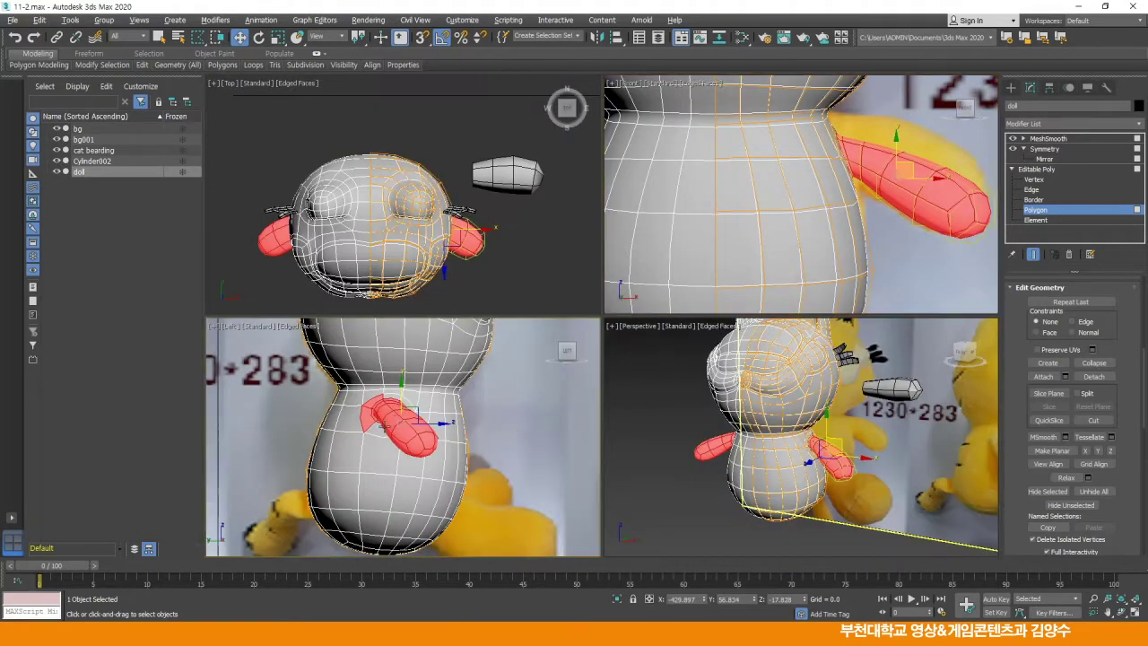
scroll(396, 421, "up", 5)
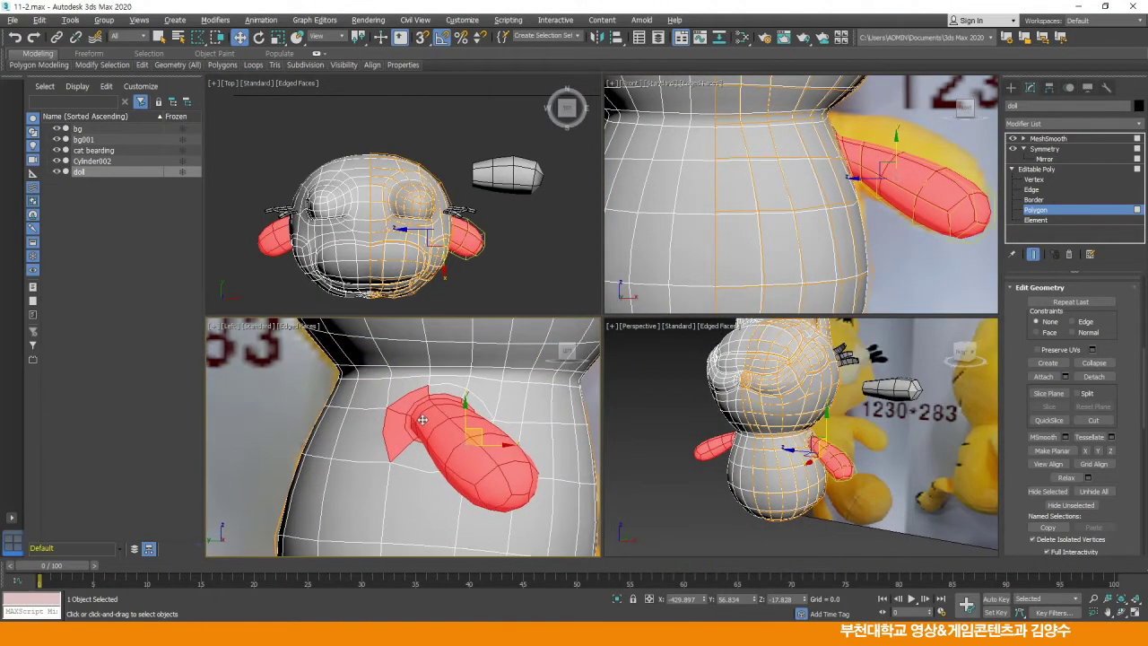
key("alt+w")
middle_click_drag(521, 398, 529, 408)
left_click_drag(197, 37, 200, 56)
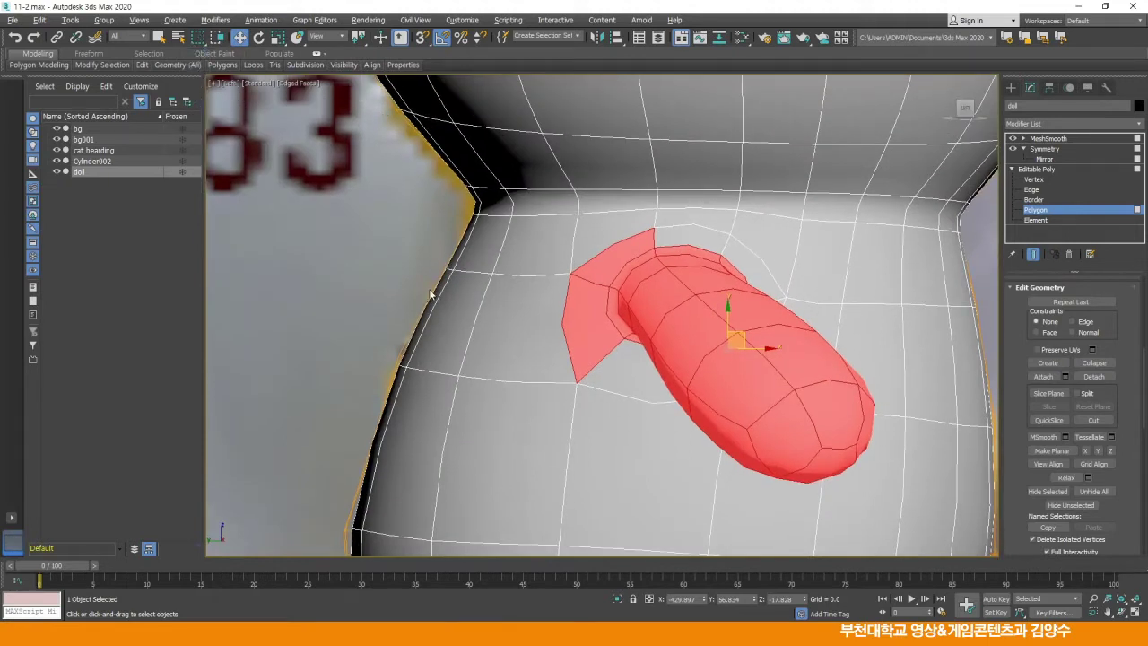
left_click(583, 378, "alt")
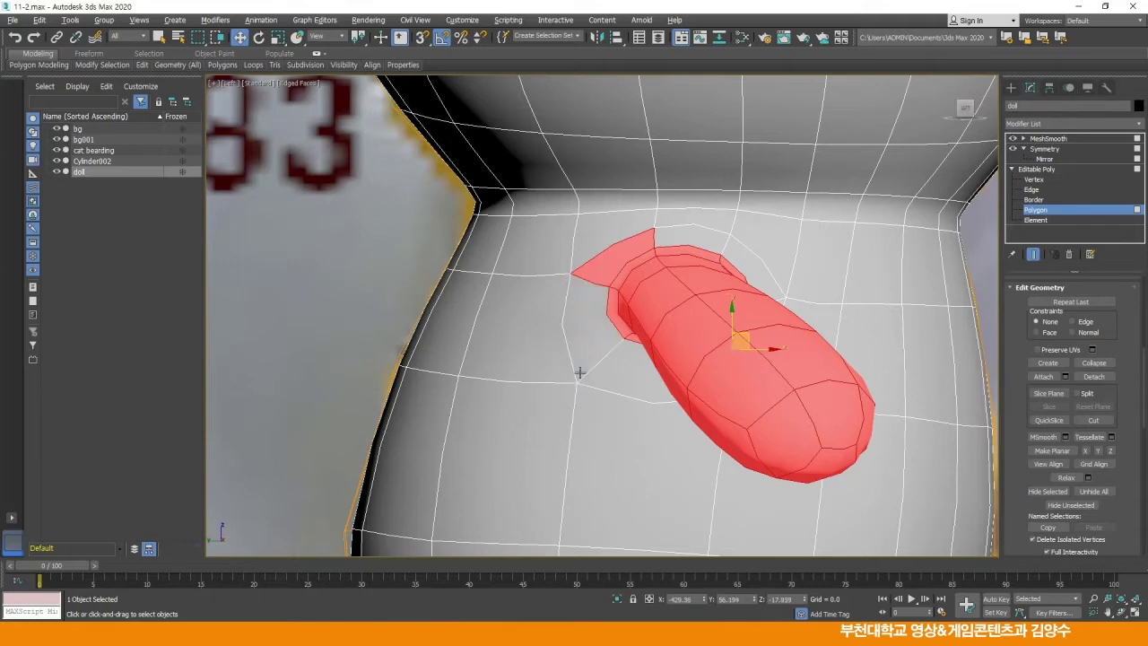
left_click(601, 281, "alt")
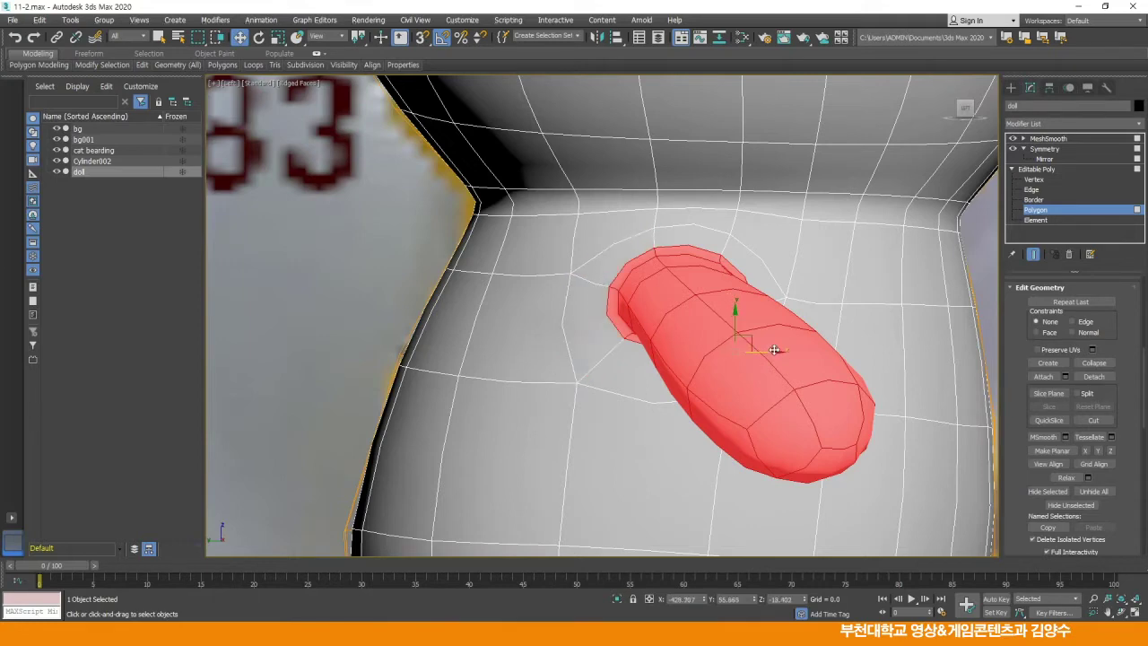
middle_click_drag(762, 354, 687, 307)
key("alt+w")
left_click(813, 461)
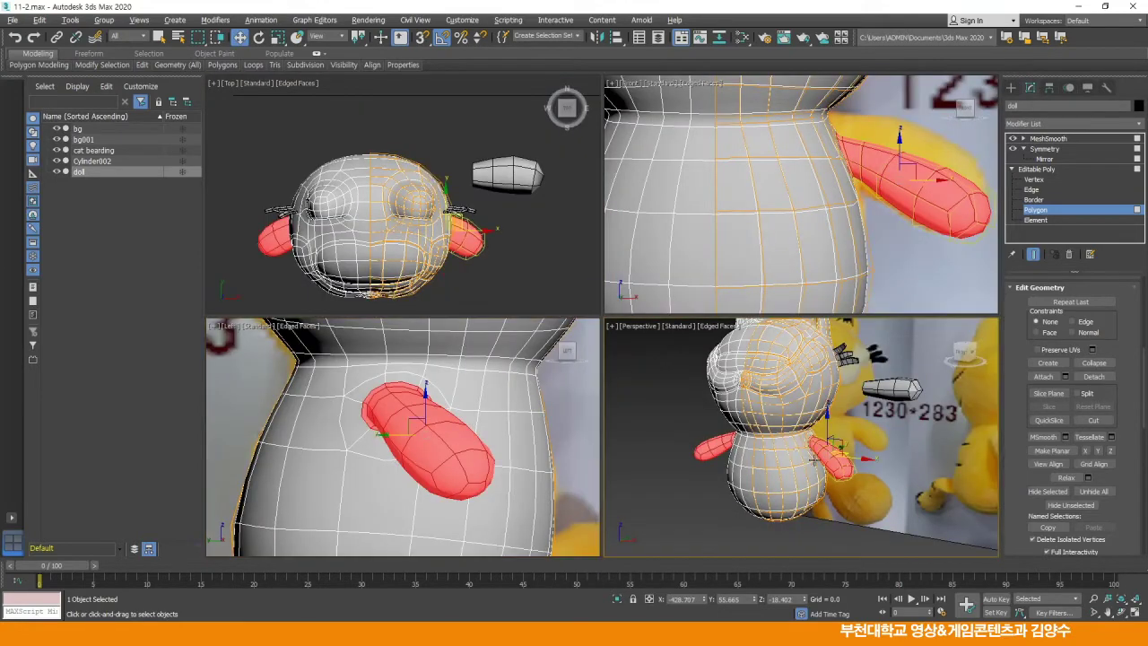
middle_click_drag(786, 446, 773, 427, "alt")
middle_click_drag(834, 248, 773, 238)
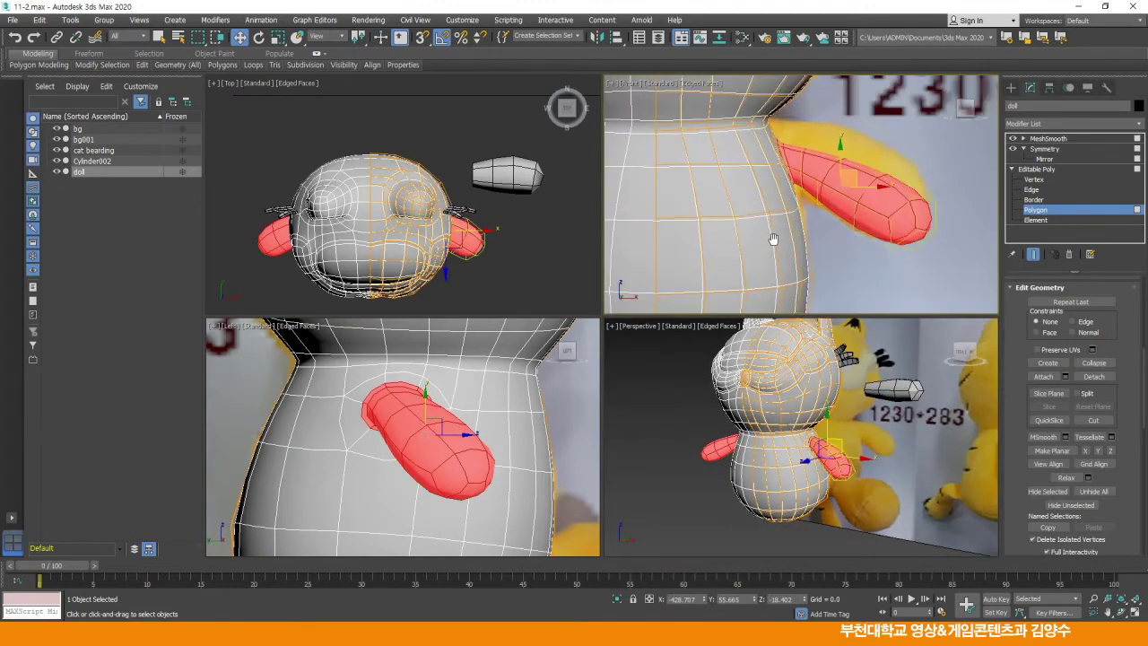
Apply a Push modifier to the selected arm polygons, directly above the Editable Poly in the stack
key("alt+w")
scroll(669, 278, "up", 2)
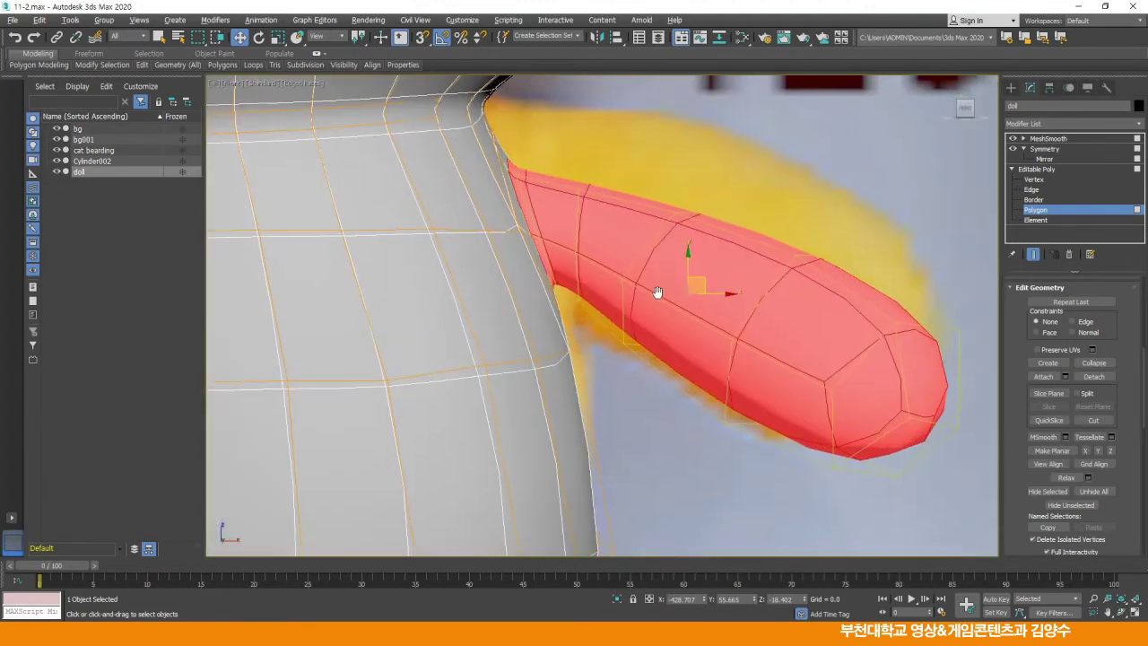
scroll(656, 290, "down", 1)
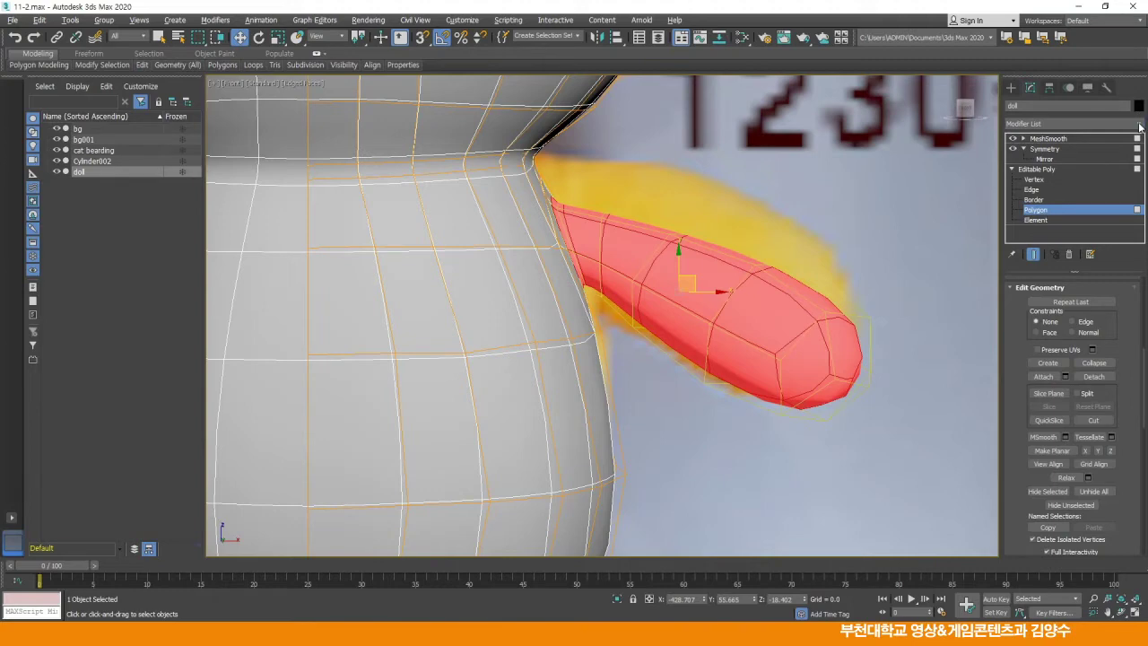
left_click(1139, 124)
scroll(1141, 188, "up", 2)
left_click_drag(1142, 195, 1135, 357)
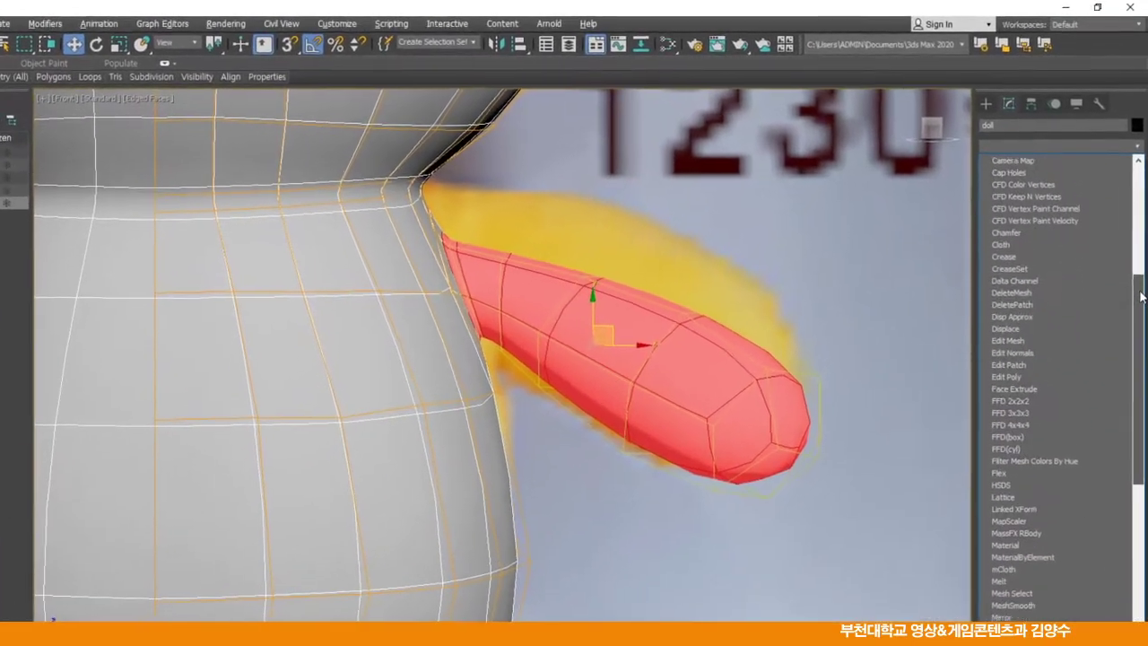
left_click_drag(1134, 410, 1135, 424)
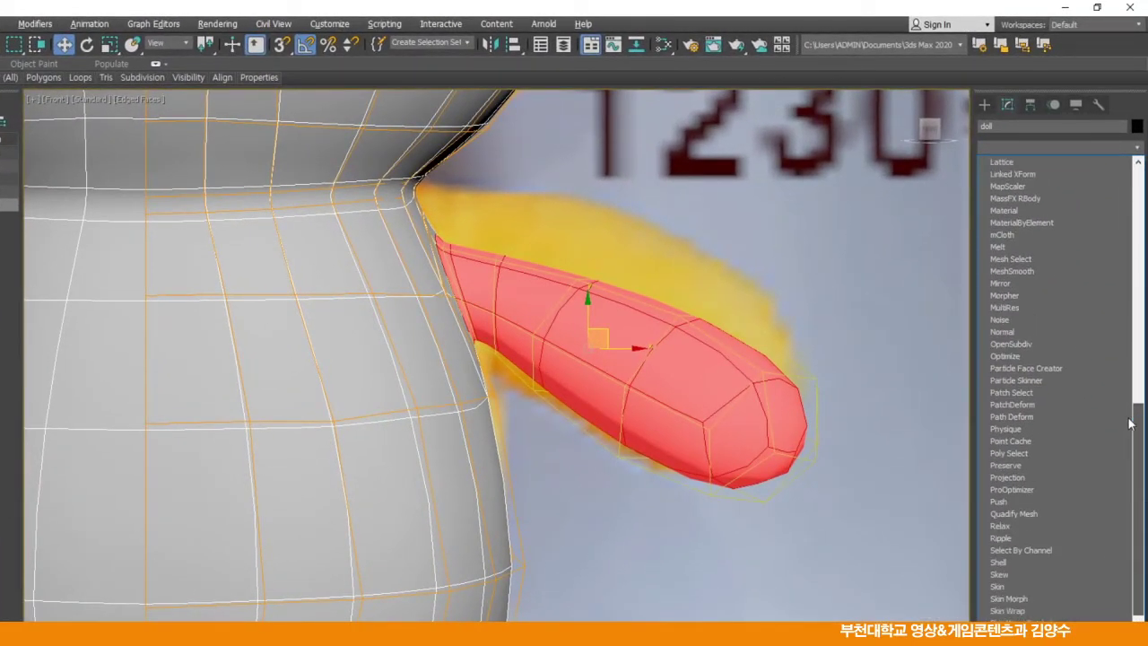
left_click(997, 500)
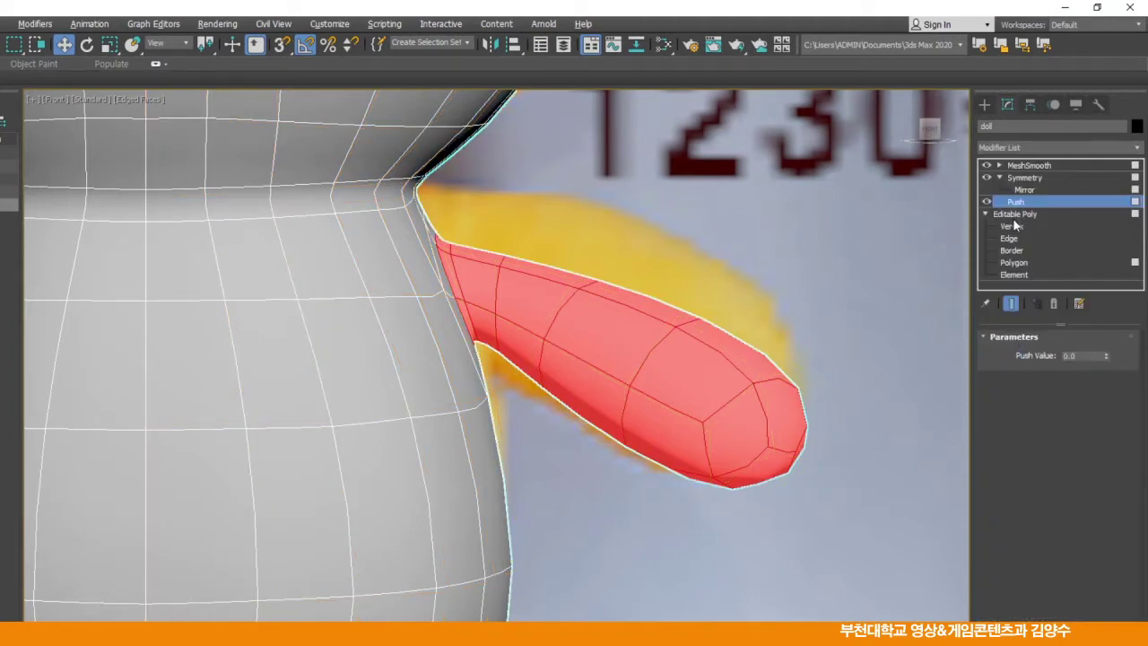
Thicken the arm by setting the Push Value to 3.0
left_click_drag(1105, 358, 1079, 137)
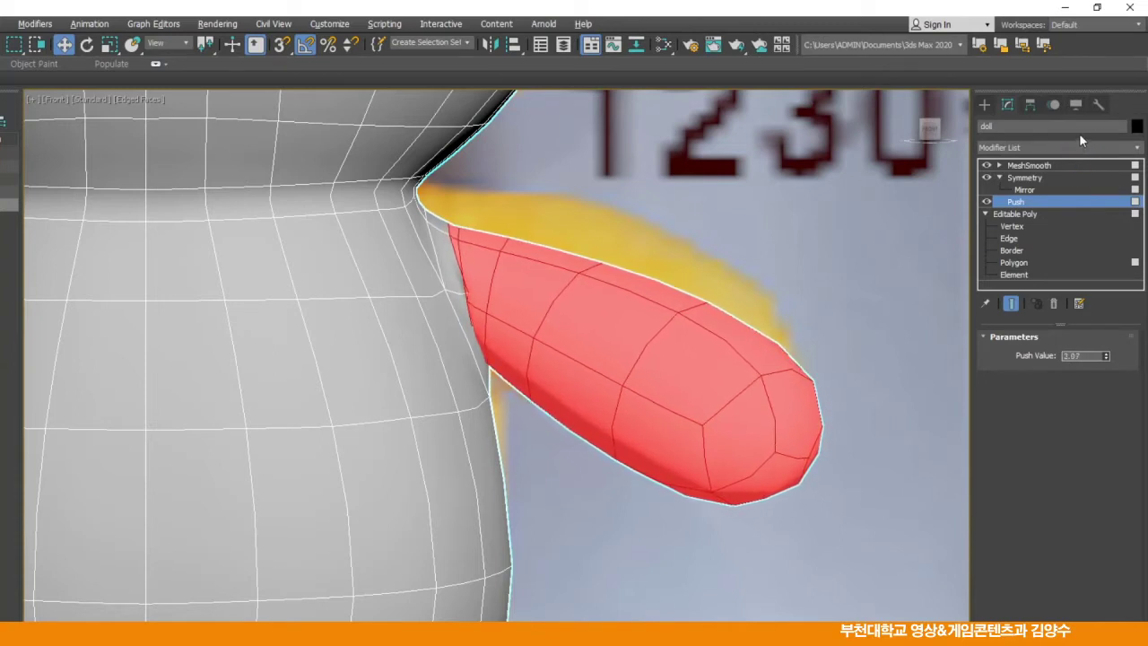
left_click_drag(1079, 132, 1078, 134)
left_click(1086, 355)
type("3")
key("Return")
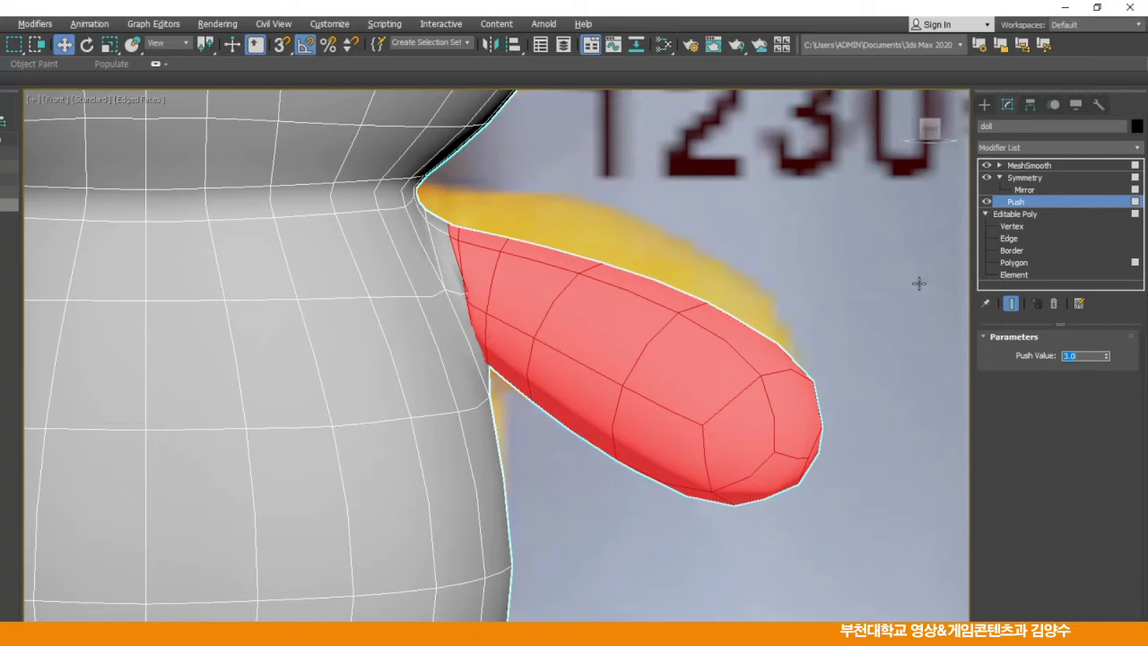
Collapse the Push modifier into the Editable Poly, keeping Symmetry and MeshSmooth above it
right_click(1016, 203)
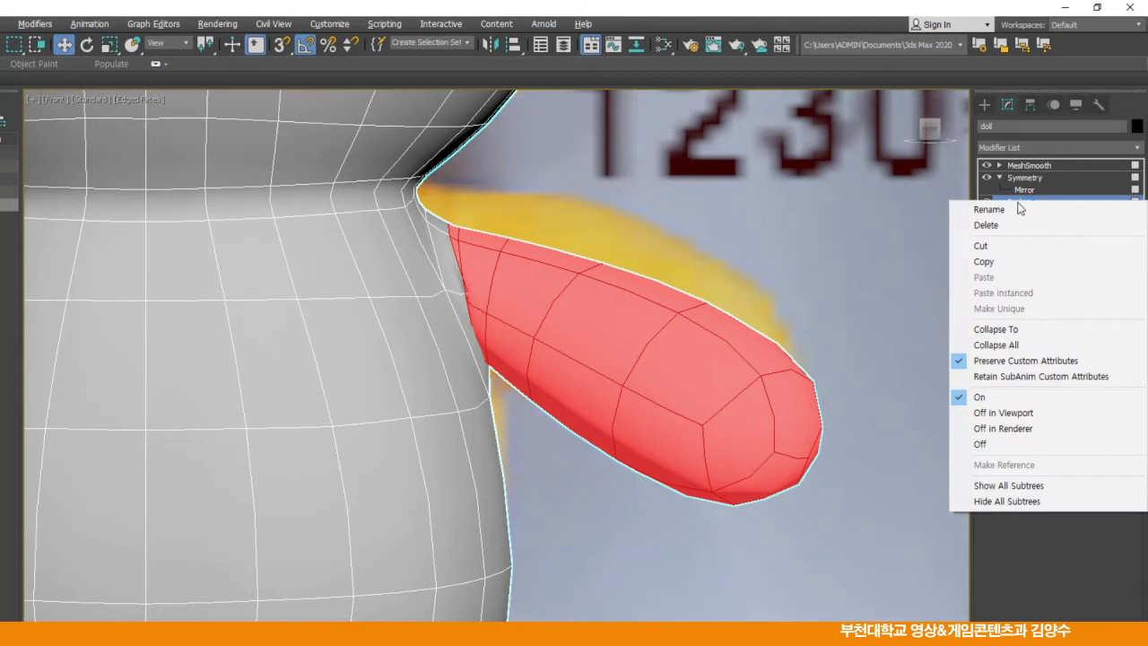
left_click(996, 329)
left_click(530, 437)
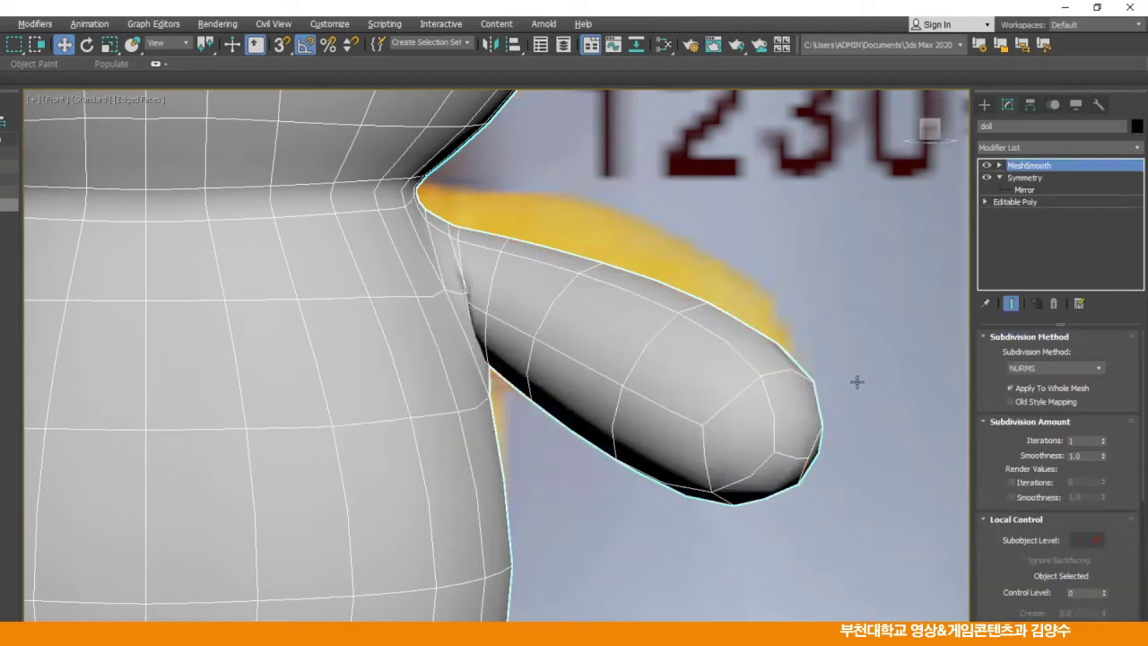
Move the two upper vertices of the shoulder joint inward toward the body at Vertex level to open up the pinched edge loop
left_click(986, 202)
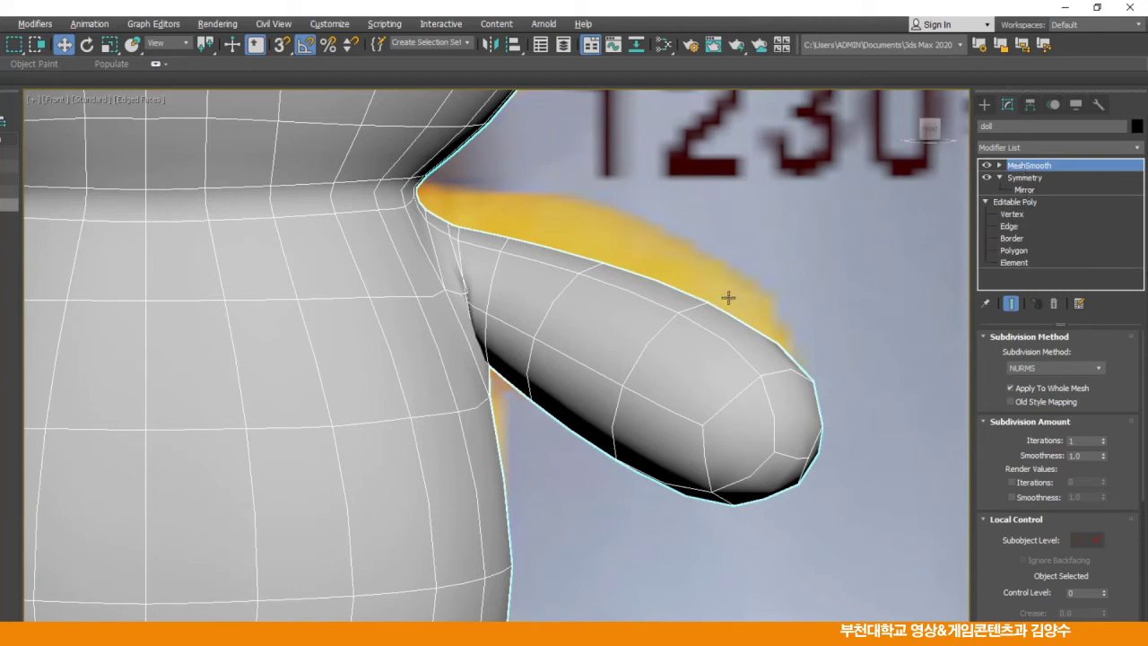
left_click(1012, 215)
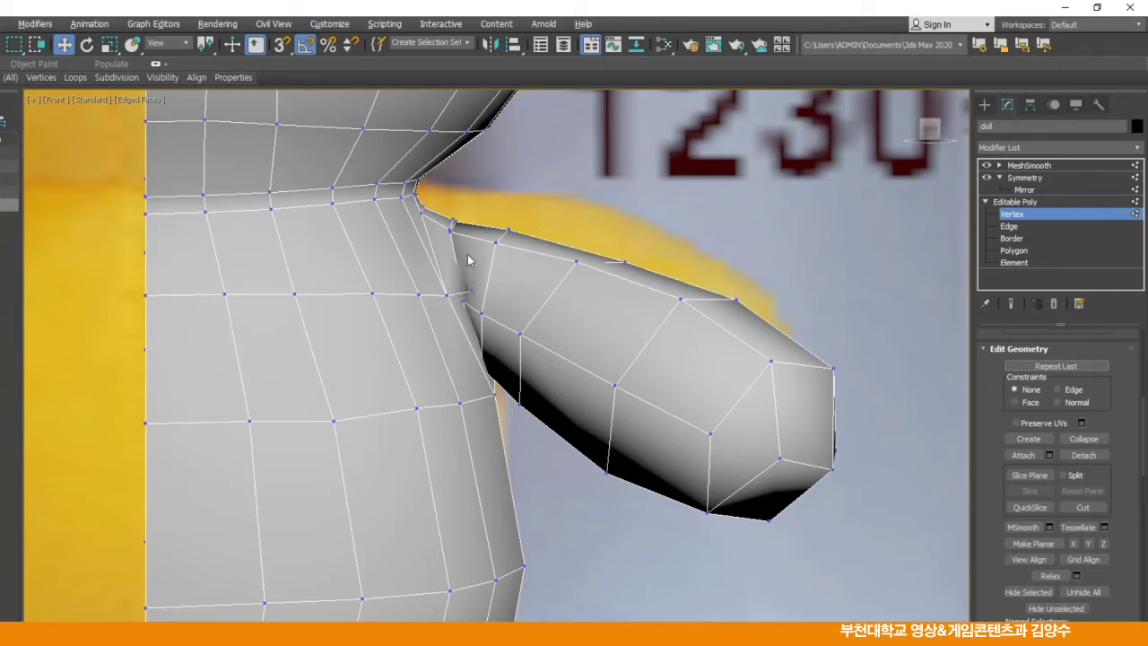
scroll(467, 260, "up", 6)
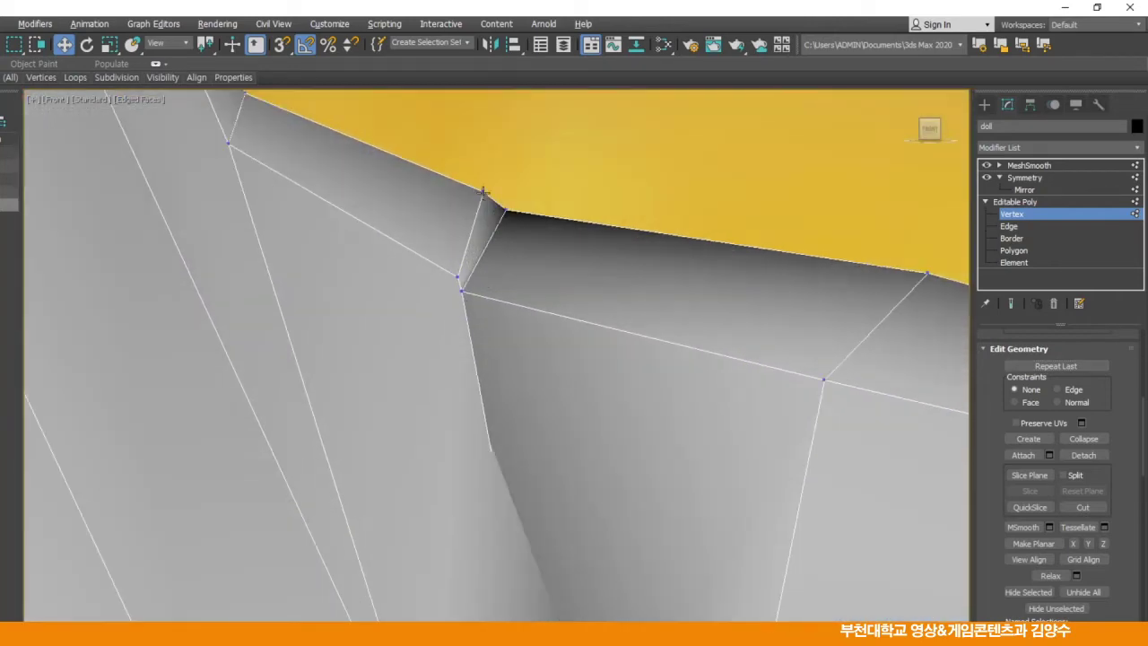
left_click(482, 192)
left_click_drag(493, 180, 464, 176)
left_click_drag(457, 277, 409, 269)
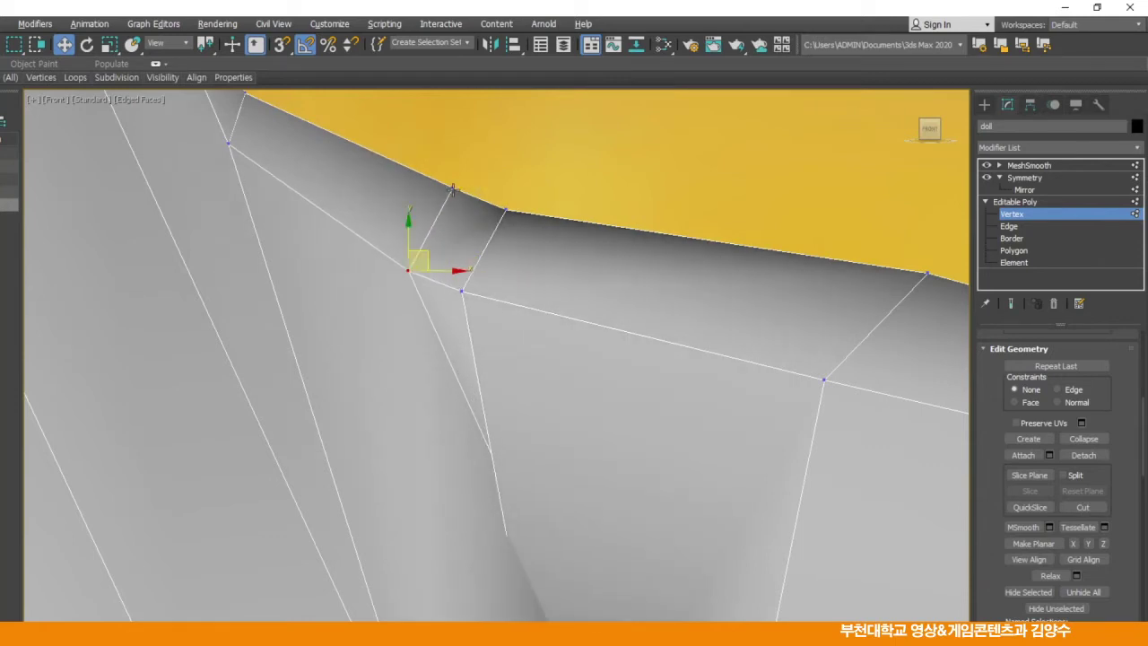
left_click(453, 190)
left_click(436, 269)
Display the Front view as wireframe and move the overlapping mid-joint vertex inward, between the body edge and the arm's outer loop
scroll(436, 269, "up", 3)
middle_click_drag(454, 206, 482, 309)
key("F3")
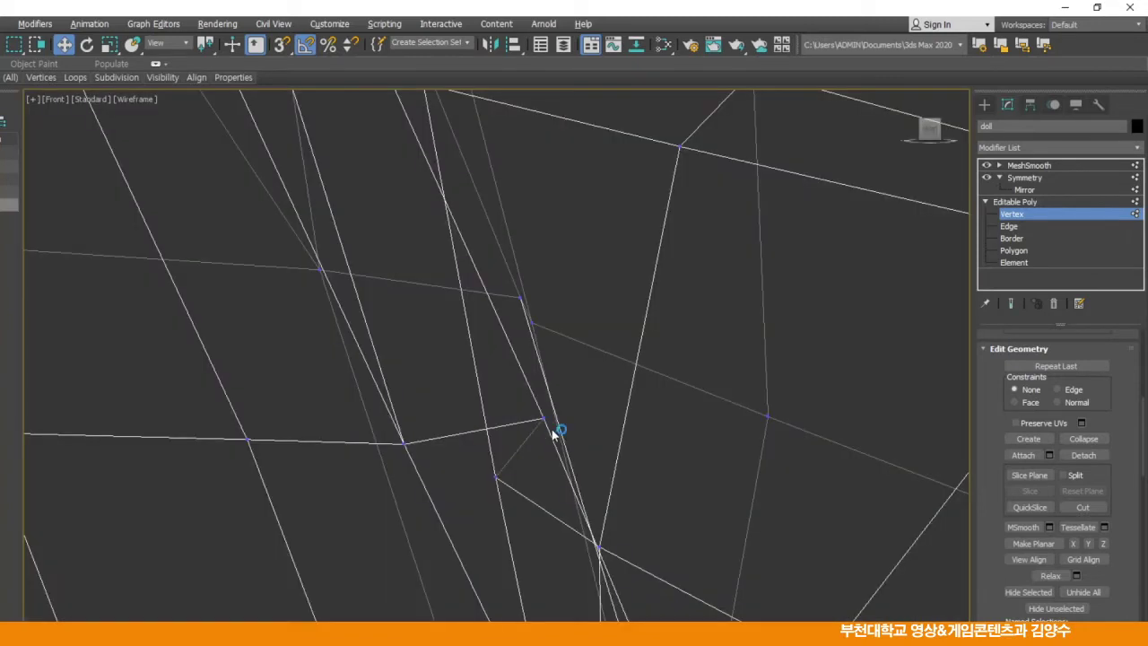
left_click_drag(546, 419, 461, 461)
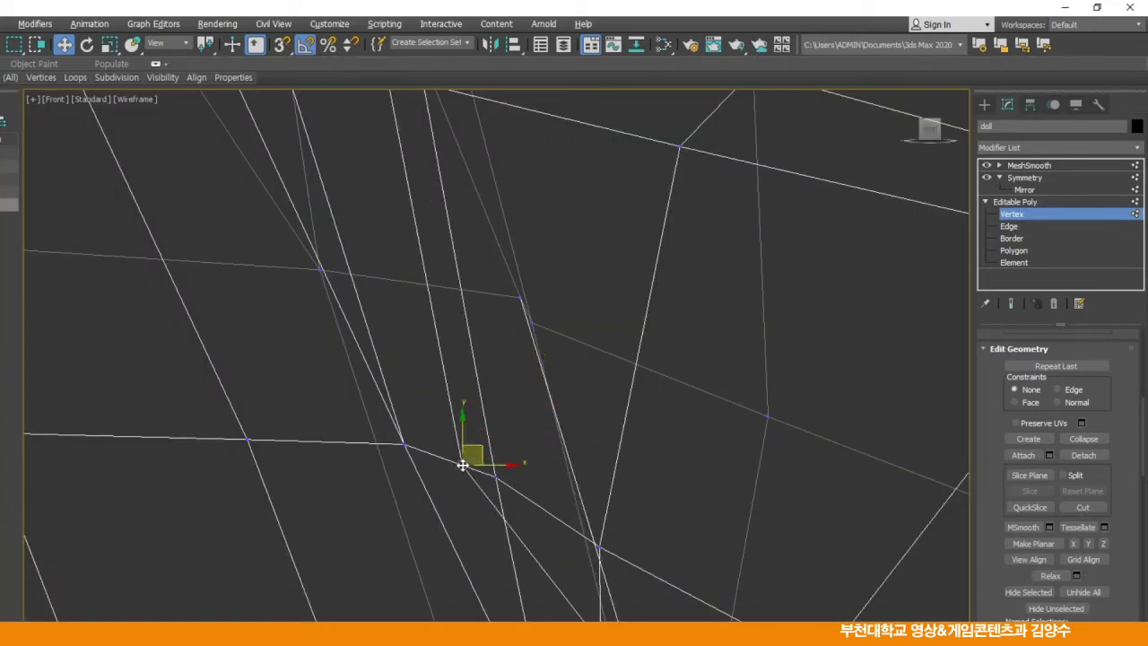
Return the Front view to shaded display with edged faces and fine-tune the vertices at the shoulder joint
key("F3")
scroll(509, 422, "down", 2)
middle_click_drag(509, 422, 540, 407)
left_click(506, 439)
scroll(554, 341, "down", 3)
left_click_drag(485, 267, 496, 294)
left_click(595, 406)
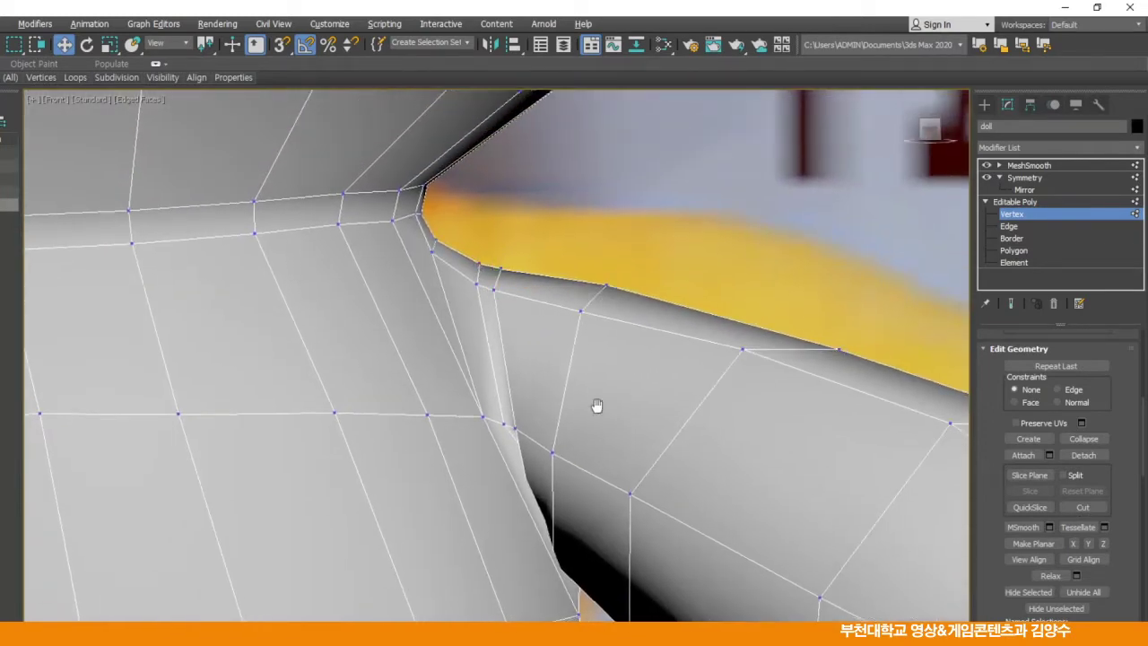
Hide all unselected objects so that only the doll is shown without the reference images
scroll(588, 396, "down", 3)
right_click(455, 386)
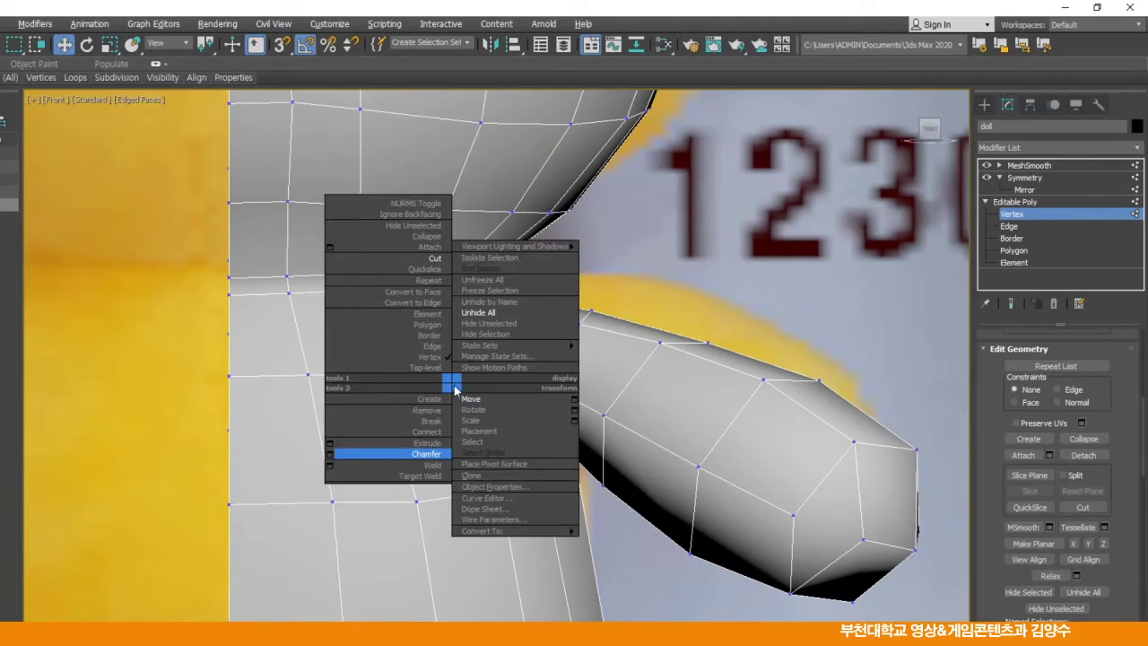
left_click(510, 323)
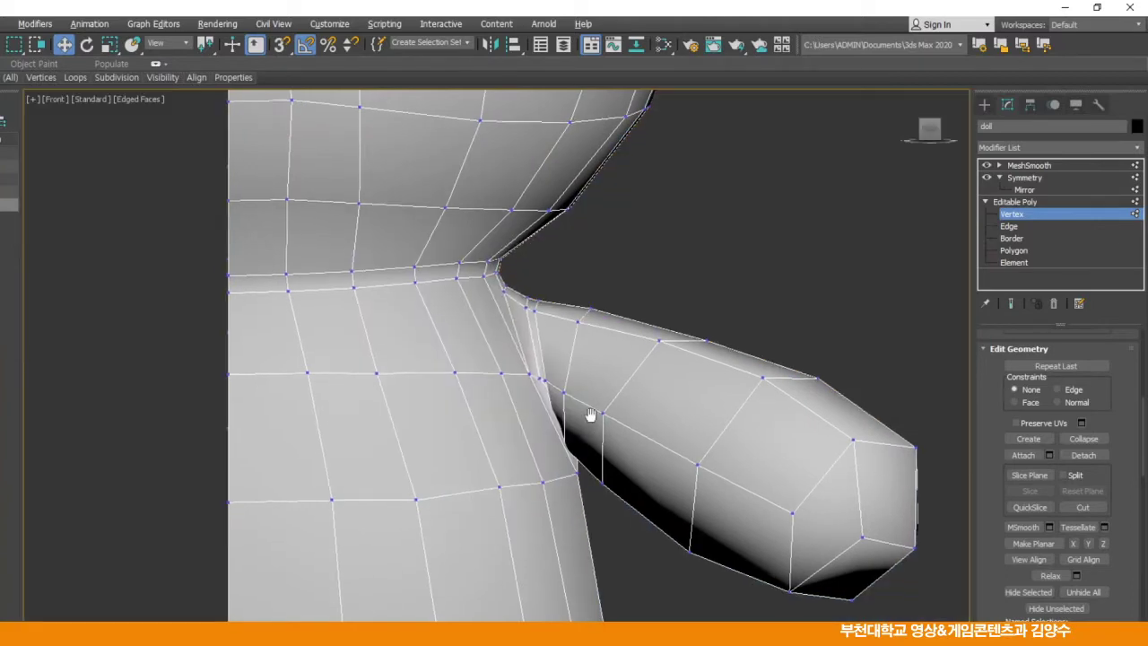
scroll(592, 424, "down", 3)
middle_click_drag(592, 423, 545, 426)
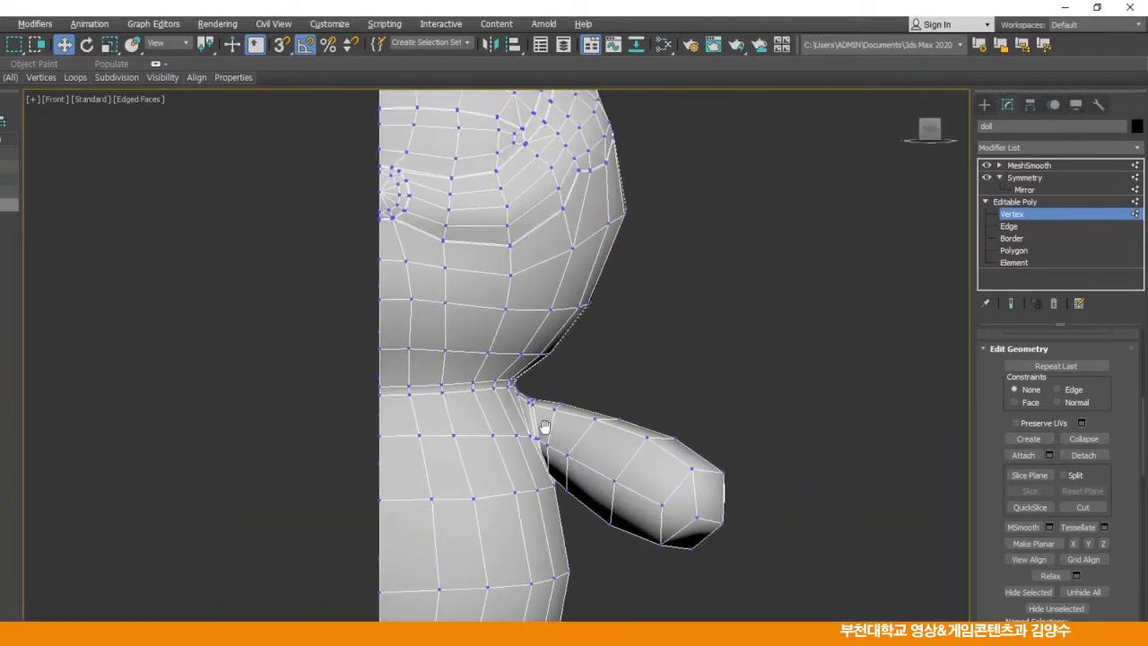
Change the Left viewport to the Right view and maximize it on the top of the shoulder joint
key("alt+w")
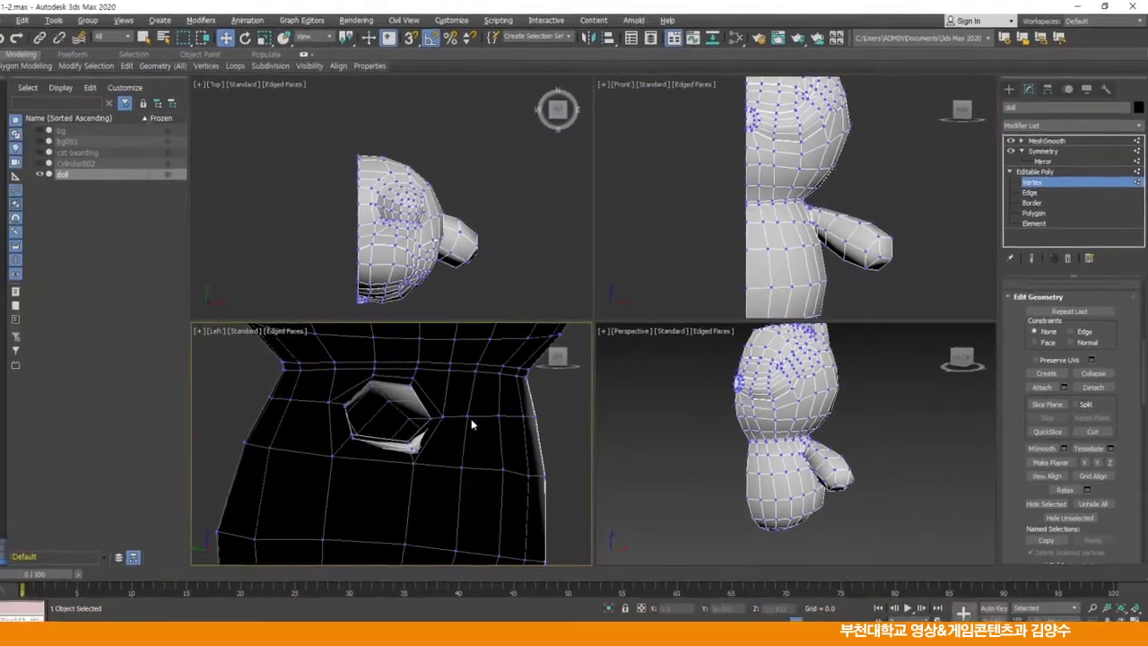
left_click(229, 327)
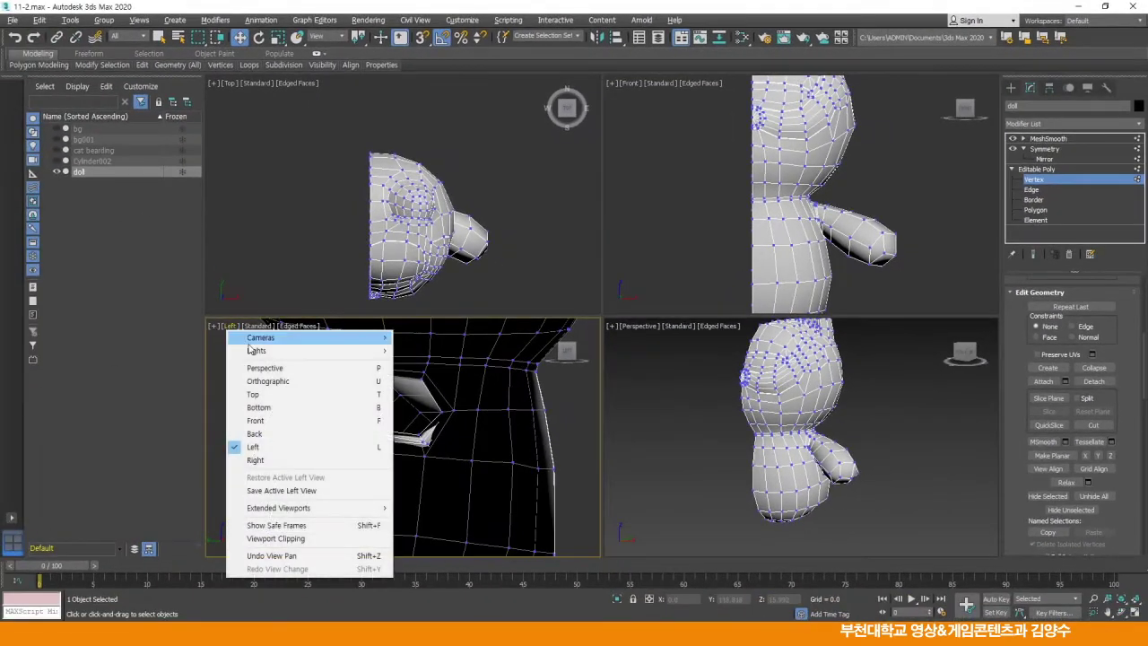
left_click(269, 461)
scroll(443, 434, "up", 6)
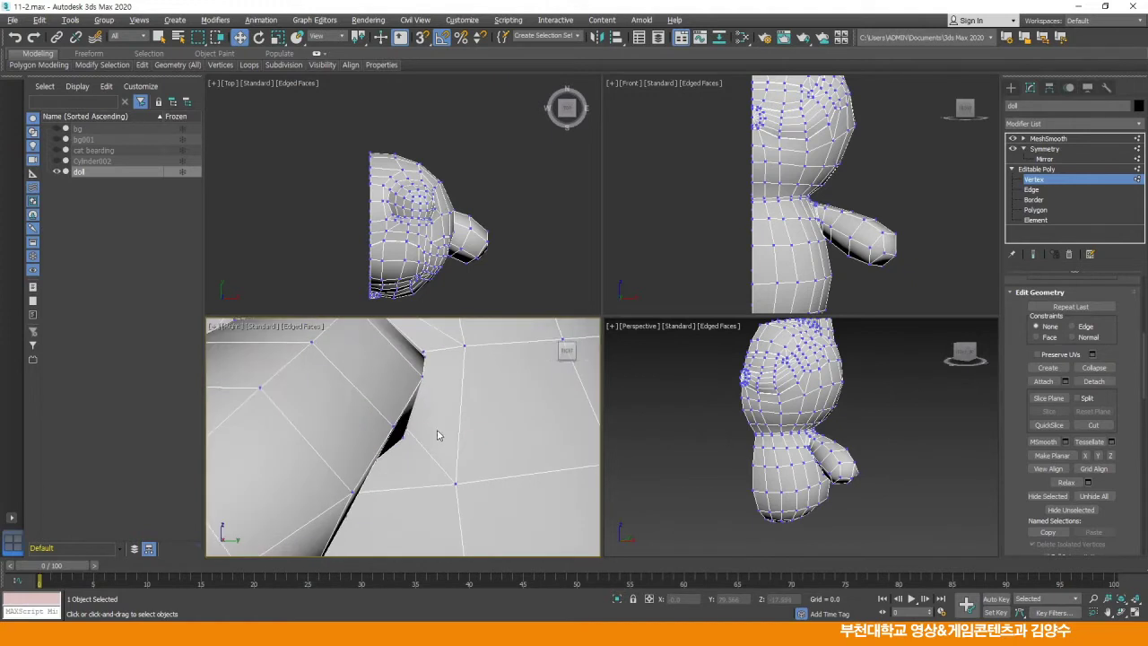
scroll(423, 427, "up", 2)
key("alt+w")
scroll(561, 339, "up", 4)
middle_click_drag(604, 209, 669, 210)
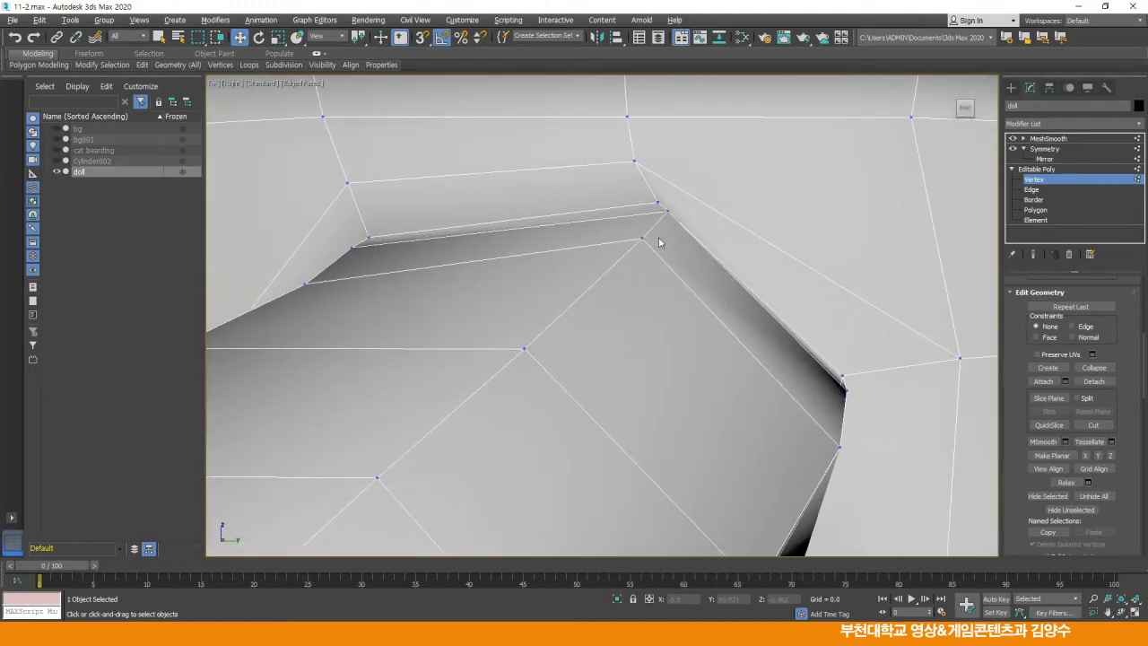
Align the middle joint loop's two upper corner vertices with the neighbouring loops along the top of the arm joint
left_click(667, 212)
left_click_drag(686, 206, 672, 205)
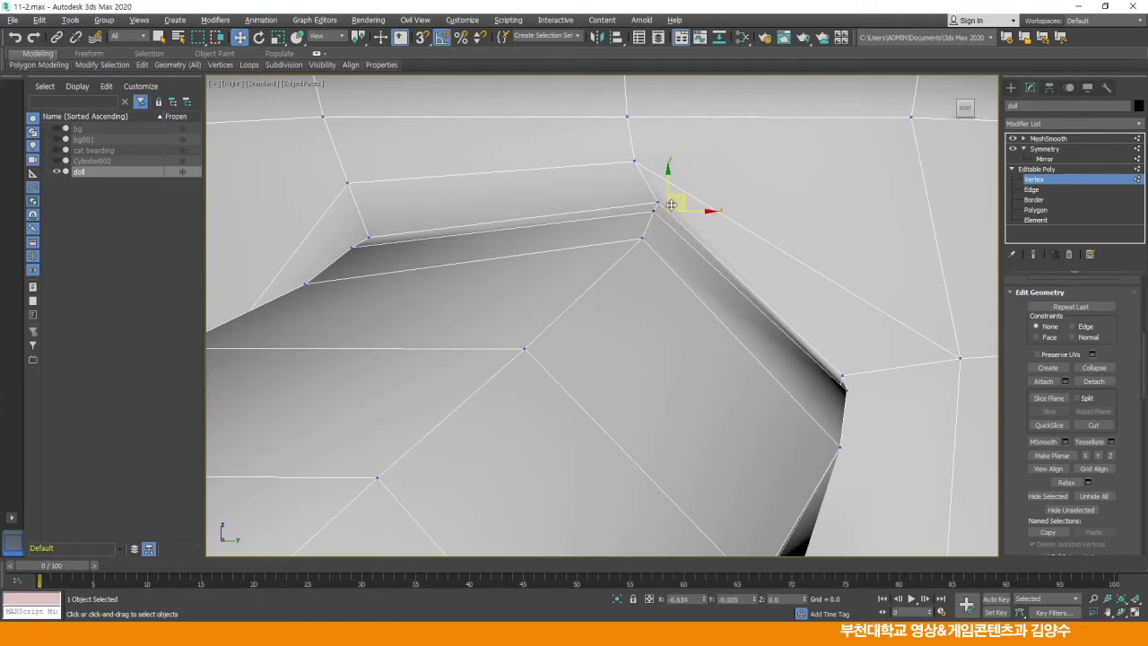
left_click_drag(353, 245, 363, 247)
left_click(615, 299)
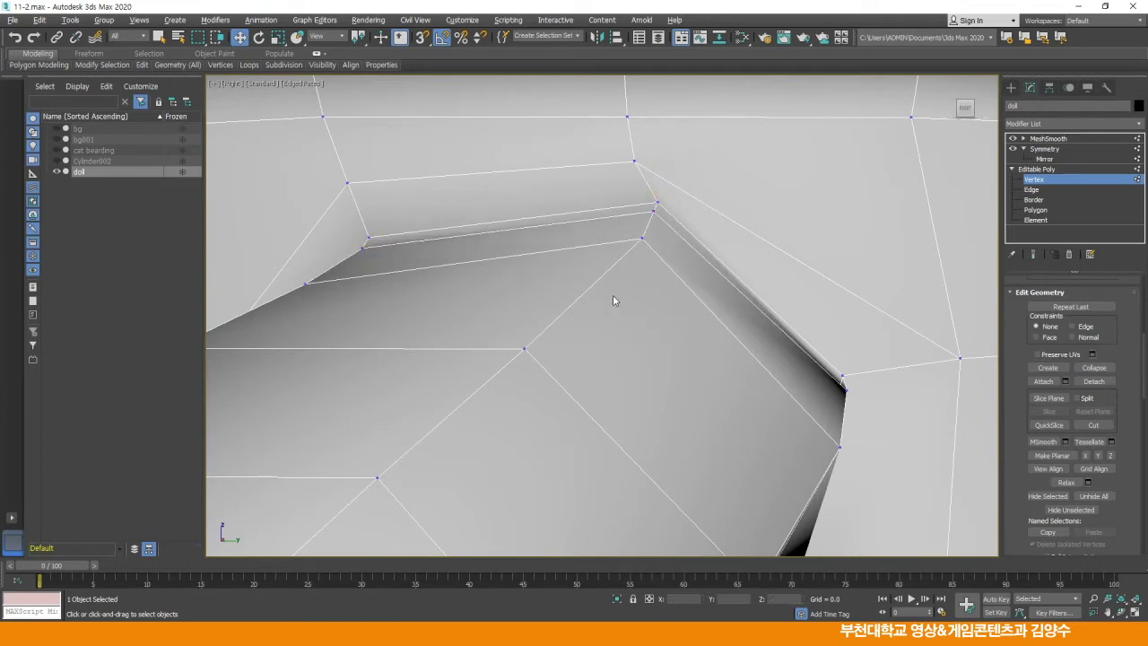
Spread apart the two nearly overlapping vertices at the side corner of the shoulder joint
middle_click_drag(762, 379, 725, 347)
mouse_move(811, 358)
left_mouse_down()
mouse_move(796, 355)
mouse_move(811, 342)
left_mouse_up()
left_click(799, 357)
left_click(784, 360)
middle_click_drag(800, 404, 779, 355)
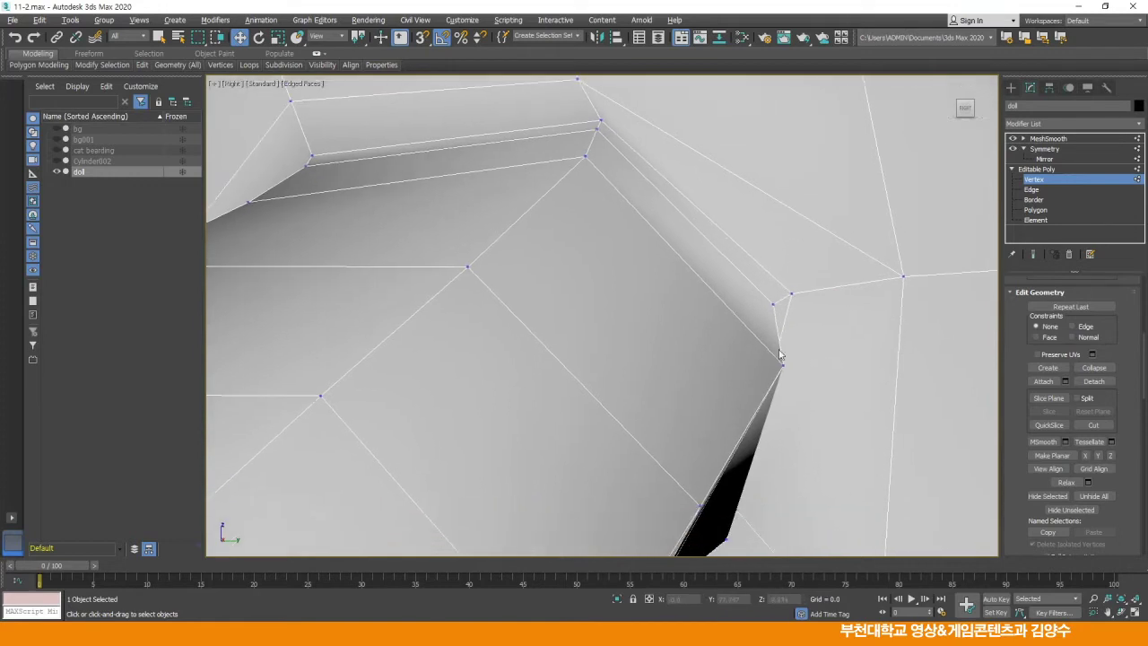
Move the arm-side vertex at the joint's side corner inward and even out the spacing of the adjoining loop vertices
left_click_drag(784, 365, 754, 348)
left_click(745, 374)
middle_click_drag(745, 374, 722, 331)
left_click_drag(768, 251, 751, 260)
left_click(732, 291)
middle_click_drag(722, 392, 697, 313)
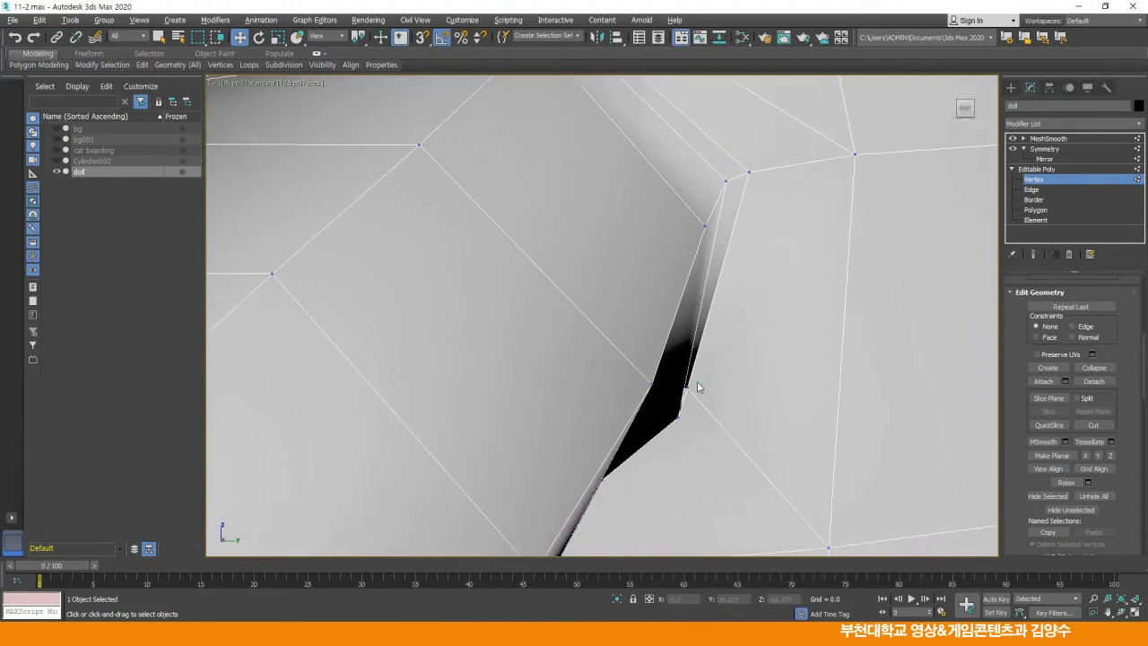
Separate the lower side vertices of the joint, placing the body-side one outward and the middle one against the arm
mouse_move(688, 388)
left_mouse_down()
mouse_move(679, 417)
mouse_move(649, 381)
mouse_move(697, 398)
left_mouse_up()
left_click(664, 423)
left_click(674, 406)
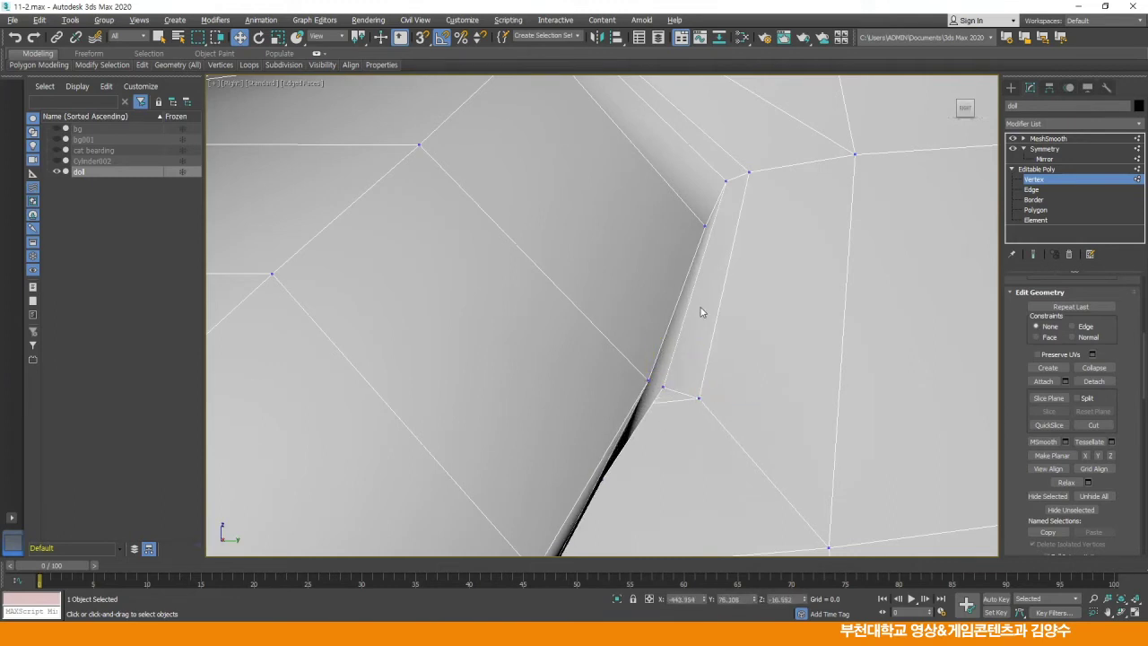
scroll(702, 312, "down", 3)
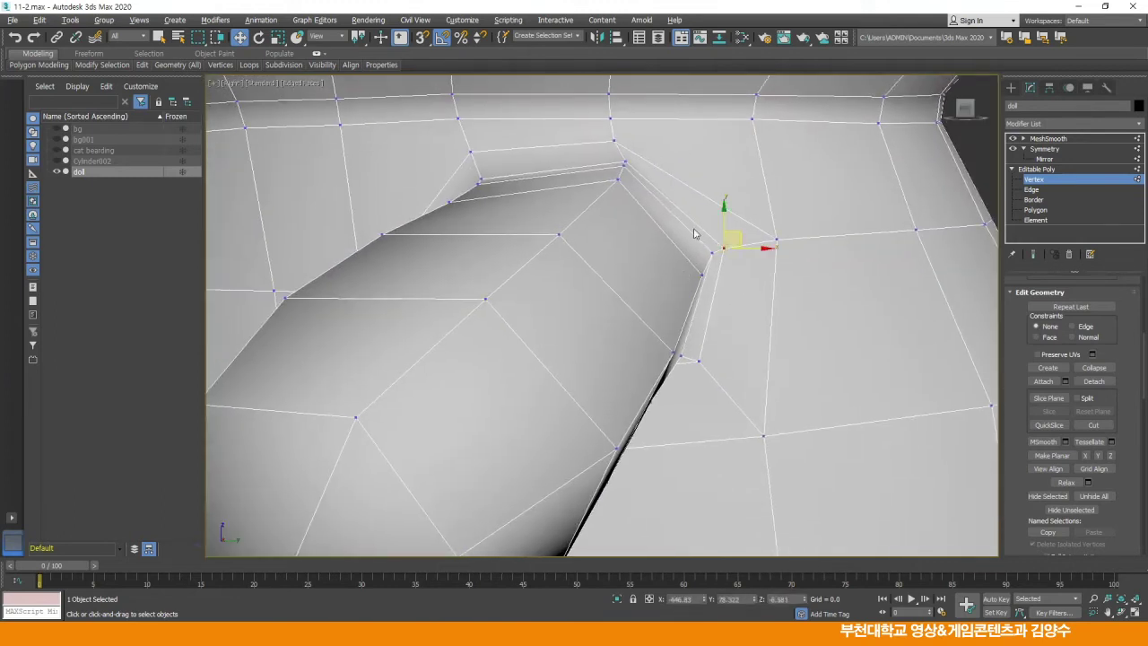
Adjust the vertices along the top edge of the shoulder joint to even out the spacing between its loops
left_click_drag(618, 141, 623, 140)
left_click(623, 164)
left_click(618, 141)
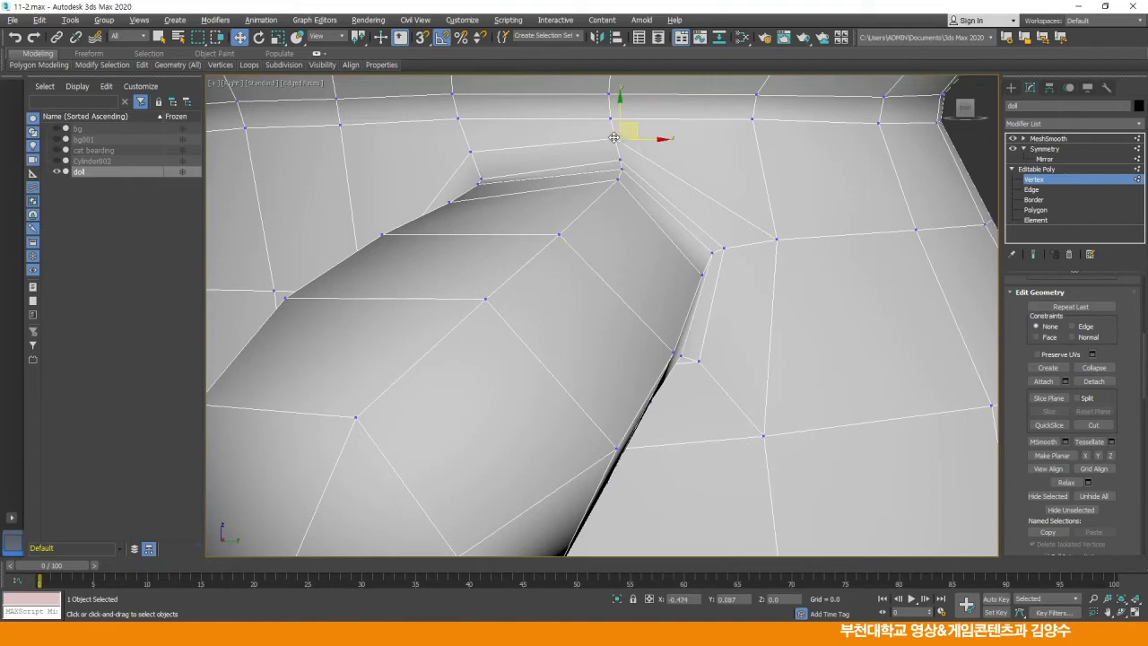
scroll(582, 153, "down", 3)
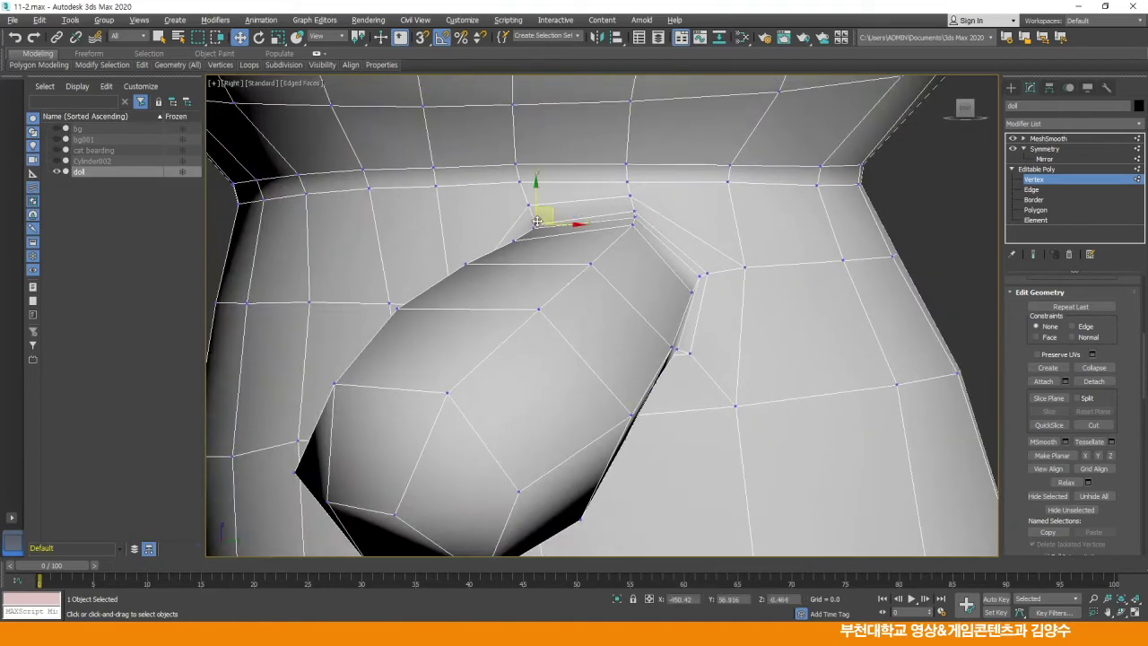
left_click(620, 272)
Examine the underside of the shoulder joint in the Perspective view, in both shaded and wireframe display
scroll(679, 252, "down", 2)
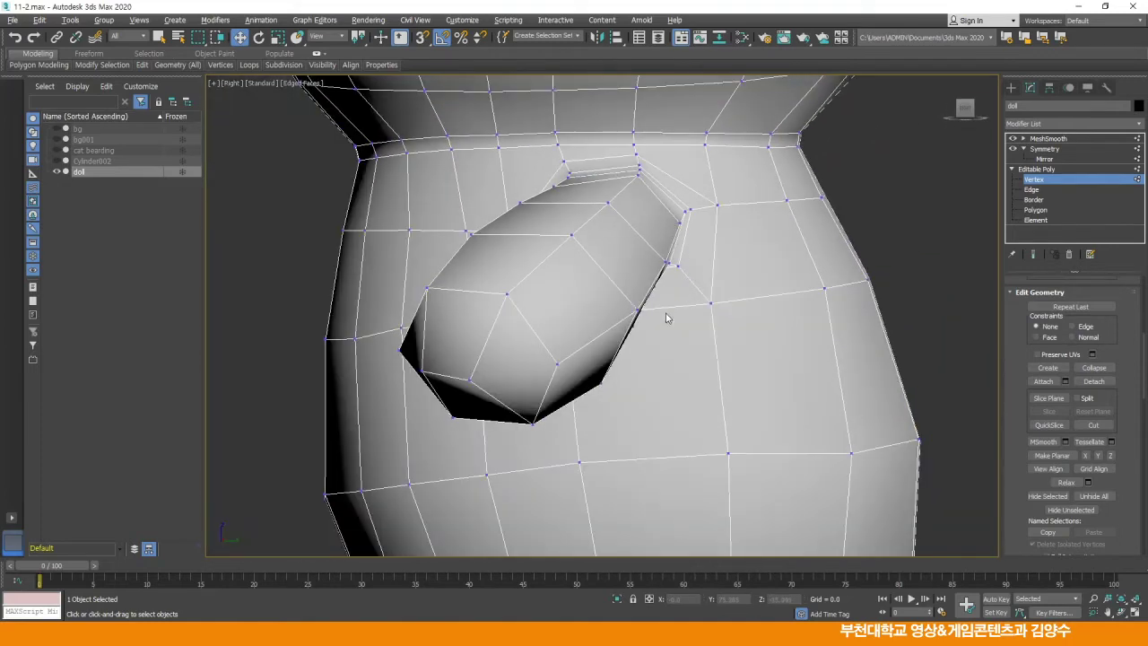
key("alt+w")
left_click(692, 427)
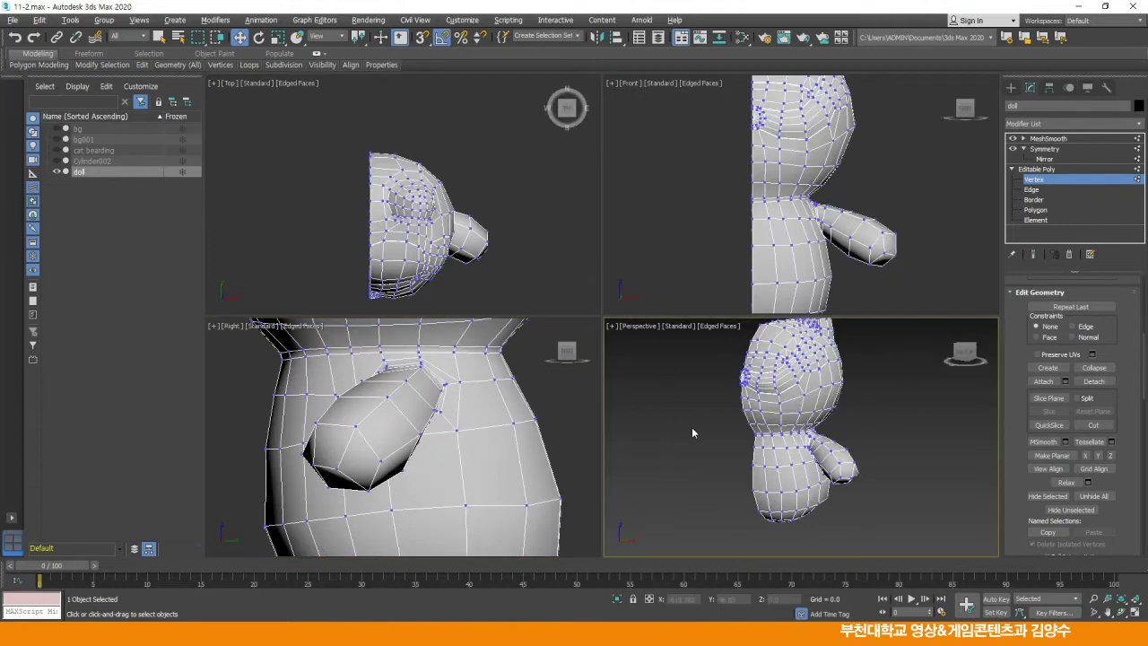
key("alt+w")
middle_click_drag(662, 380, 678, 318, "alt")
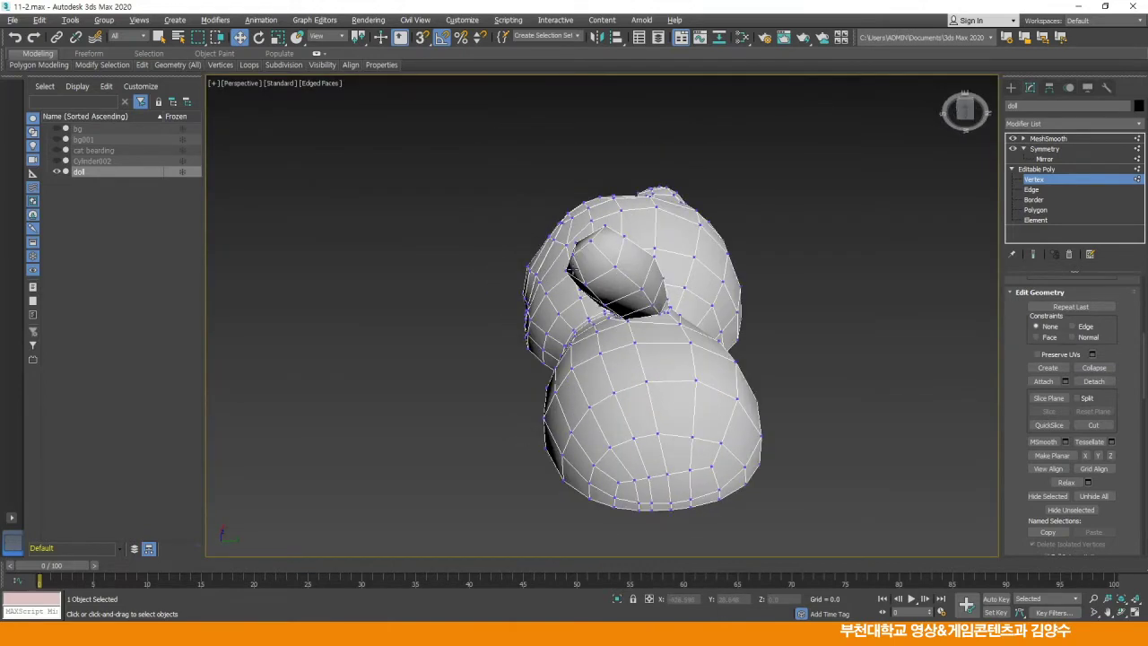
scroll(664, 312, "up", 8)
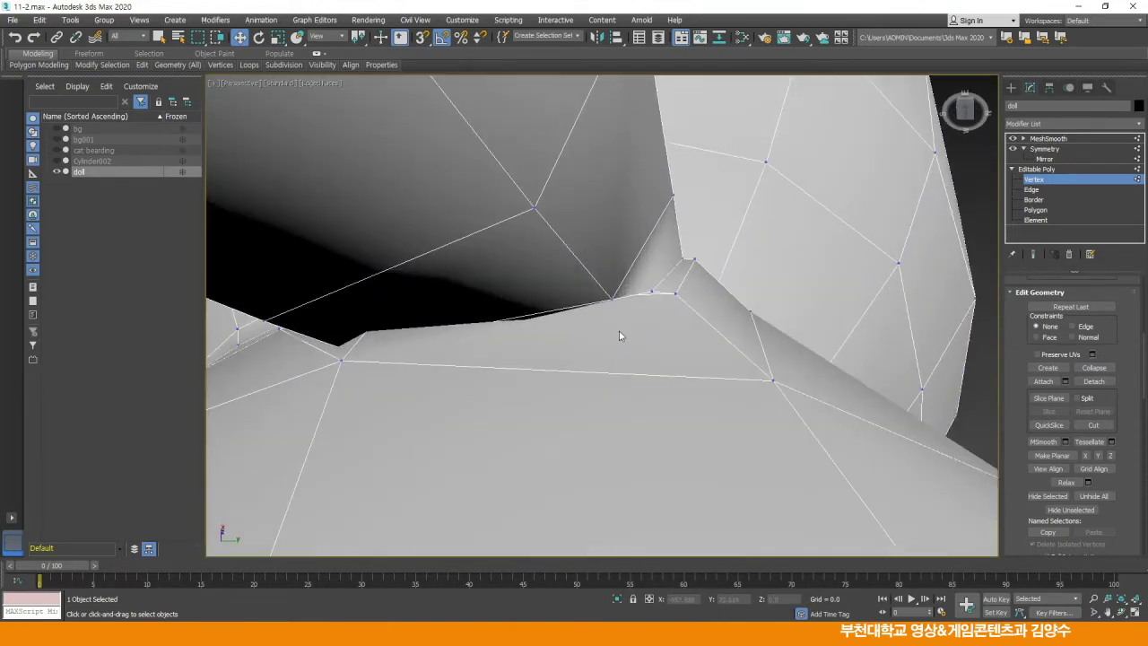
scroll(639, 306, "up", 2)
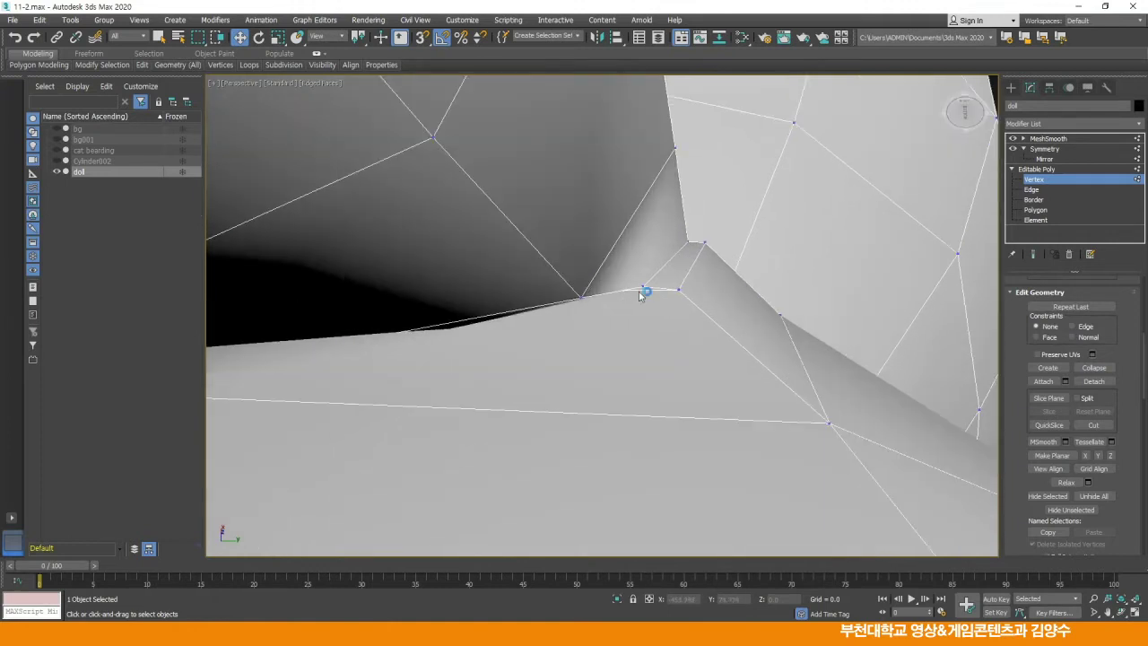
scroll(642, 300, "up", 2)
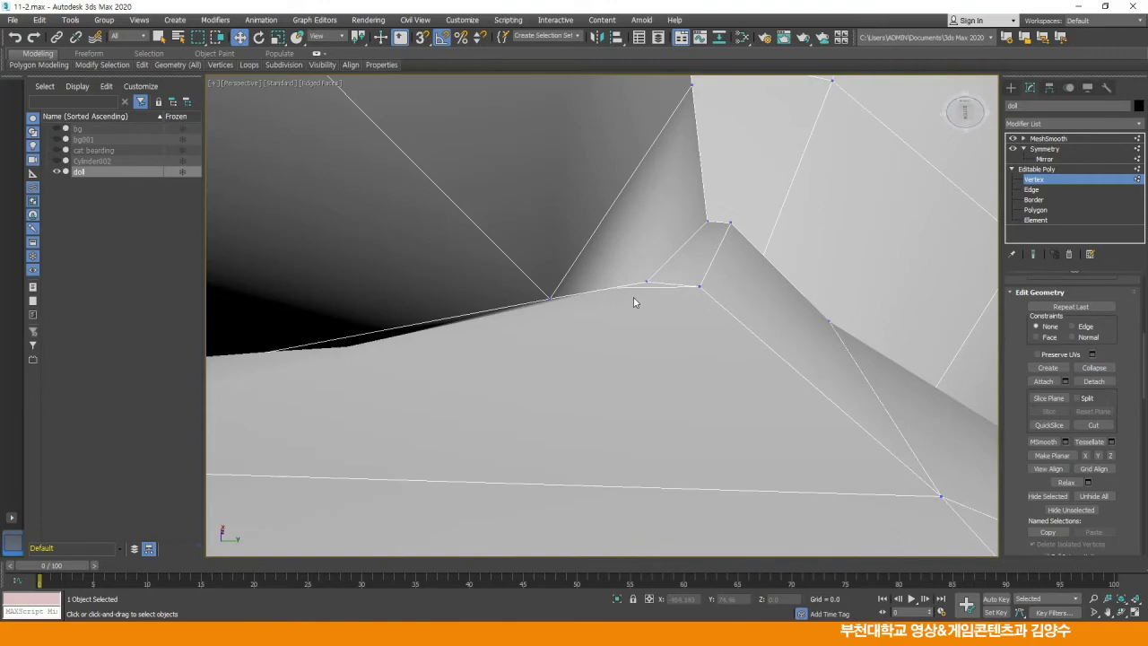
key("F3")
mouse_move(634, 297)
middle_mouse_down("alt")
mouse_move(656, 295)
mouse_move(654, 281)
mouse_move(575, 318)
mouse_move(610, 300)
middle_mouse_up("alt")
key("F3")
scroll(574, 318, "down", 5)
Maximize the Front view, switch the Editable Poly to Polygon level and clear the arm's polygon selection
key("alt+w")
right_click(705, 198)
key("alt+w")
left_click(1036, 210)
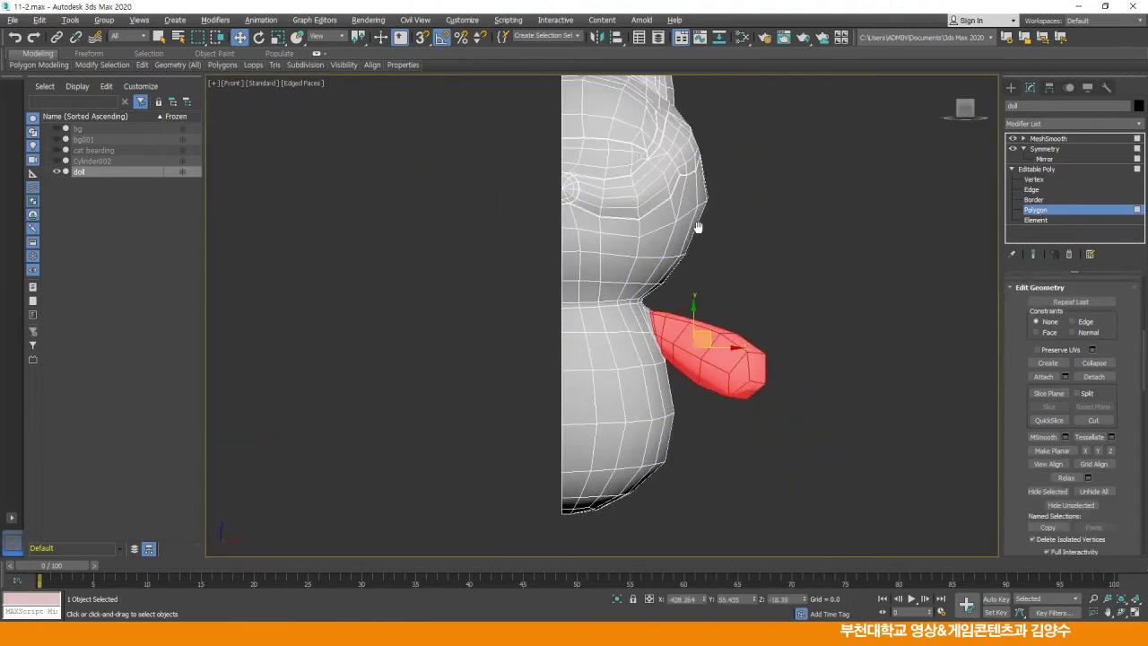
left_click(798, 272)
Select all polygons of the head down to the neck and hide them
scroll(798, 272, "down", 2)
middle_click_drag(716, 247, 718, 299)
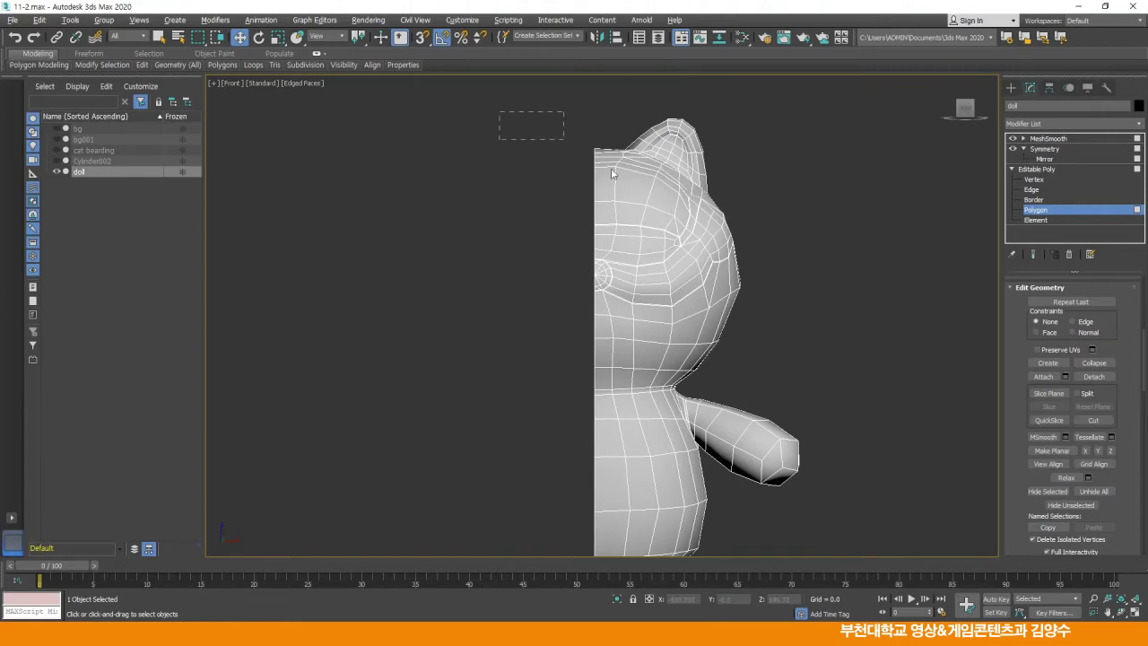
left_click_drag(779, 384, 779, 384)
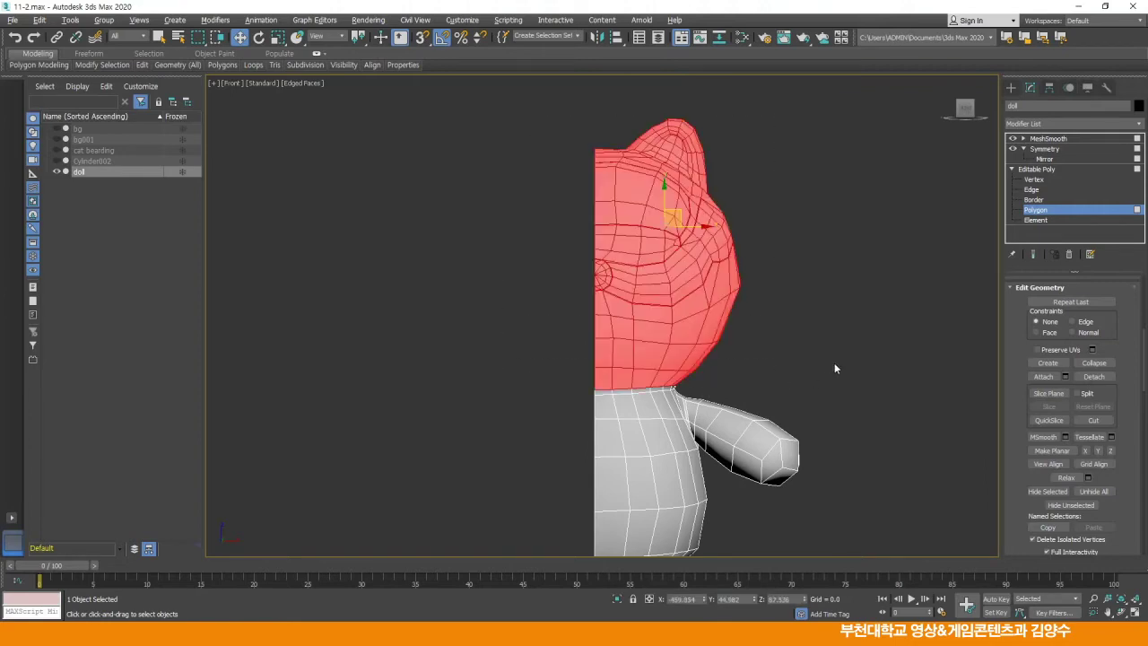
scroll(1022, 383, "down", 3)
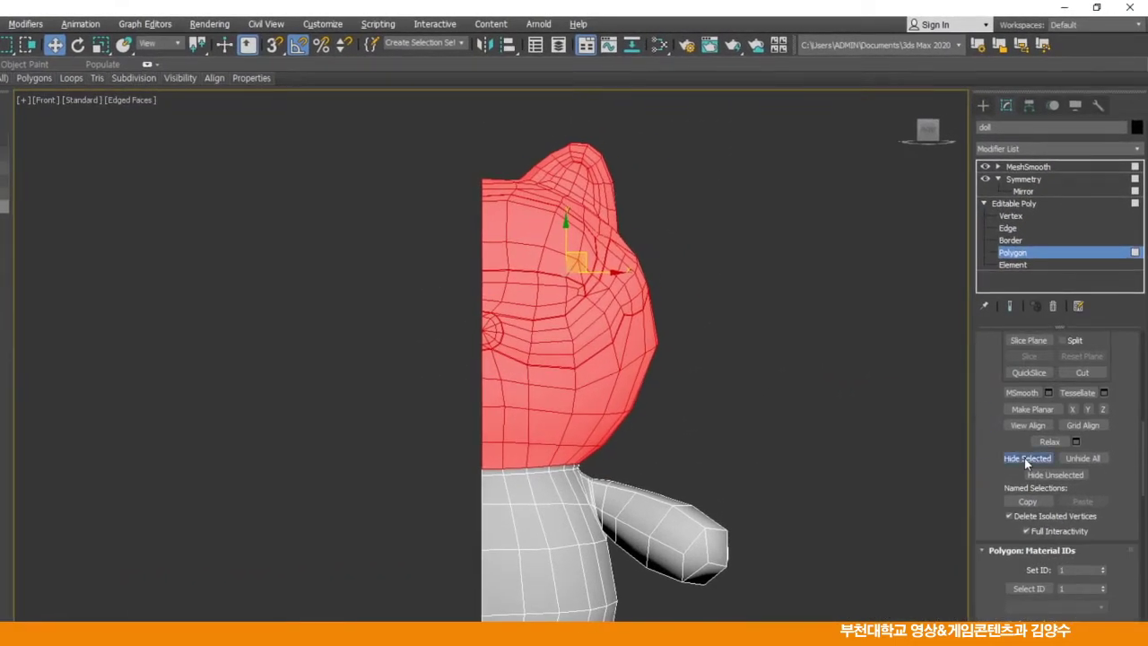
left_click(1026, 458)
Select the polygons of the lower body below the arm joint and hide them
middle_click_drag(810, 494, 755, 439)
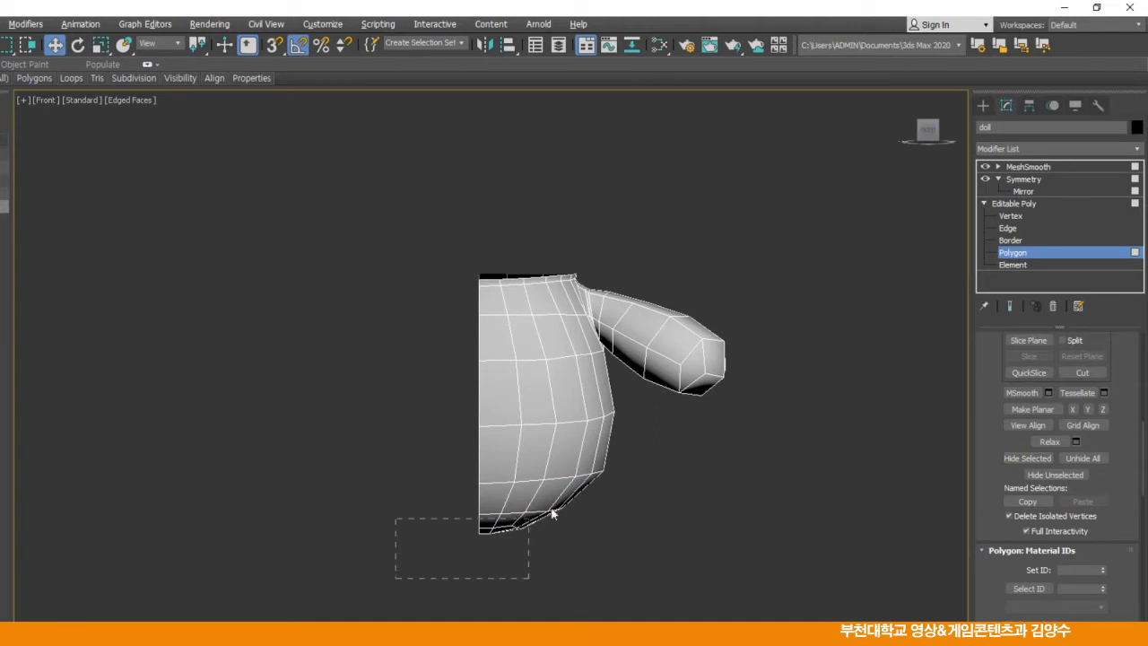
left_click_drag(632, 395, 632, 395)
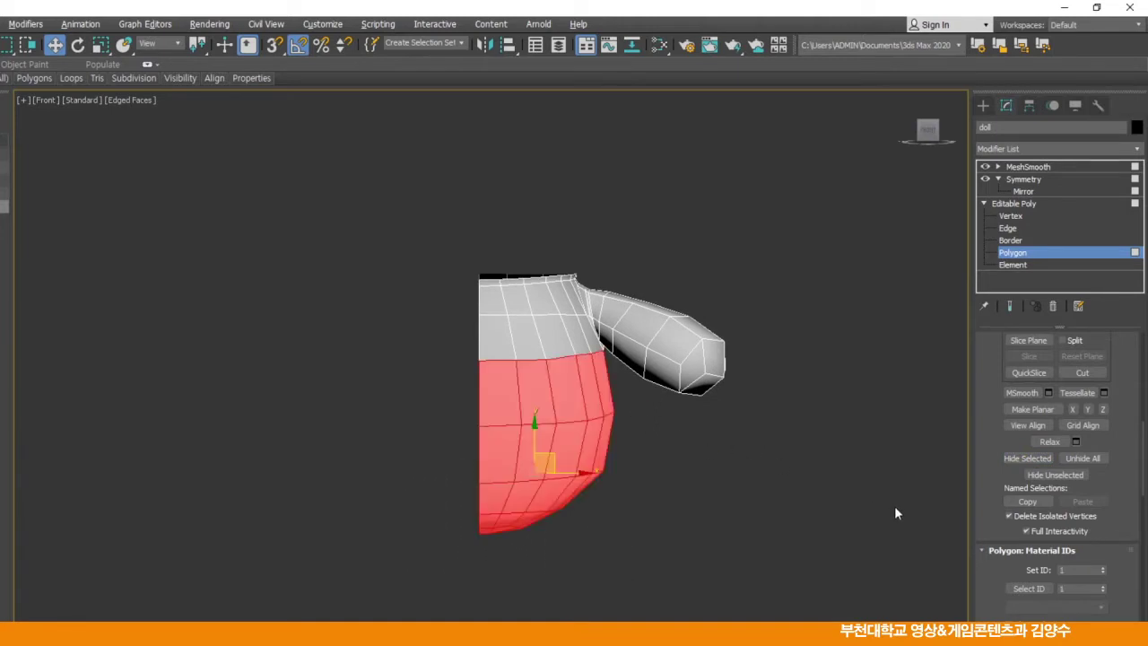
left_click(1020, 461)
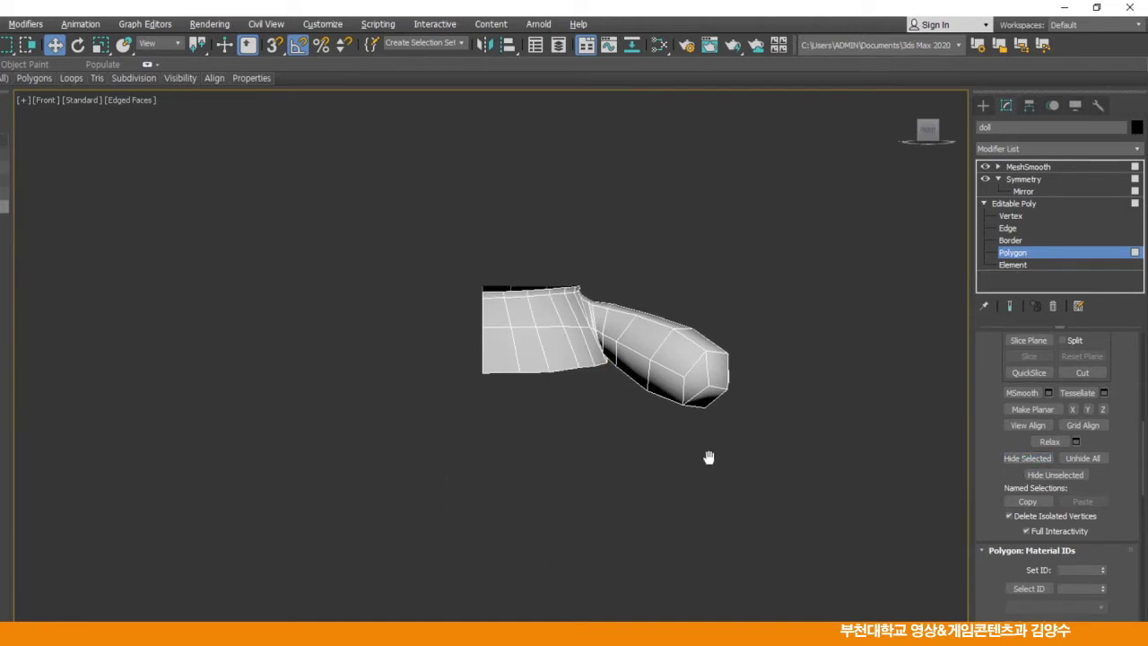
Hide the torso polygons near the symmetry line, leaving the arm and the strip of body around its joint
scroll(708, 458, "up", 2)
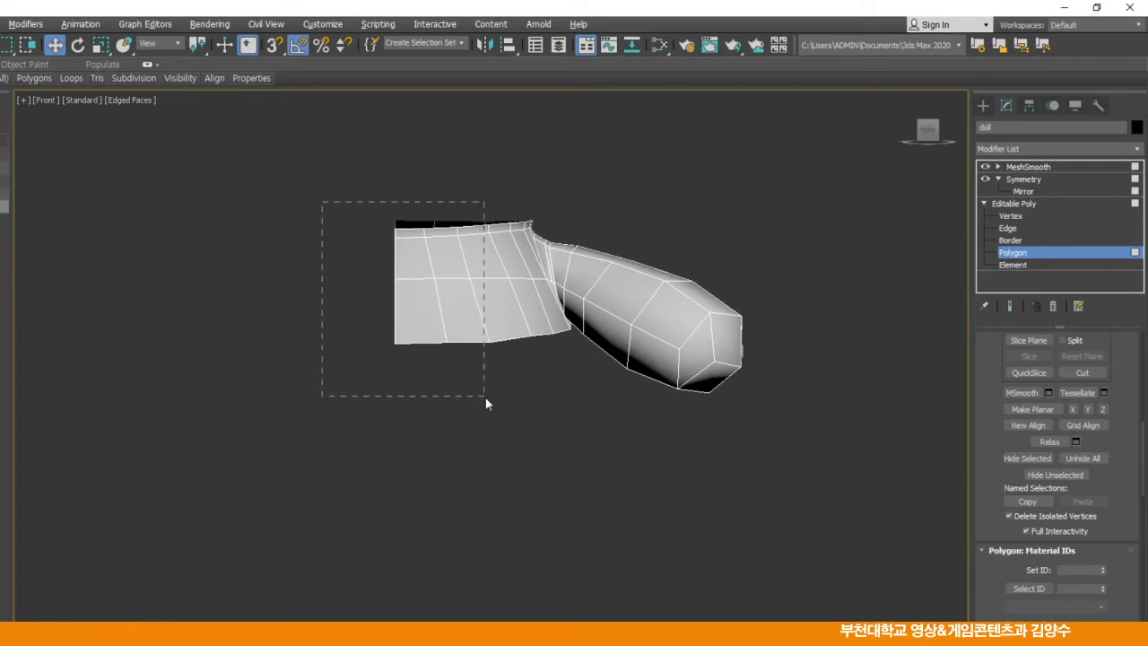
left_click_drag(485, 397, 485, 397)
left_click(1025, 459)
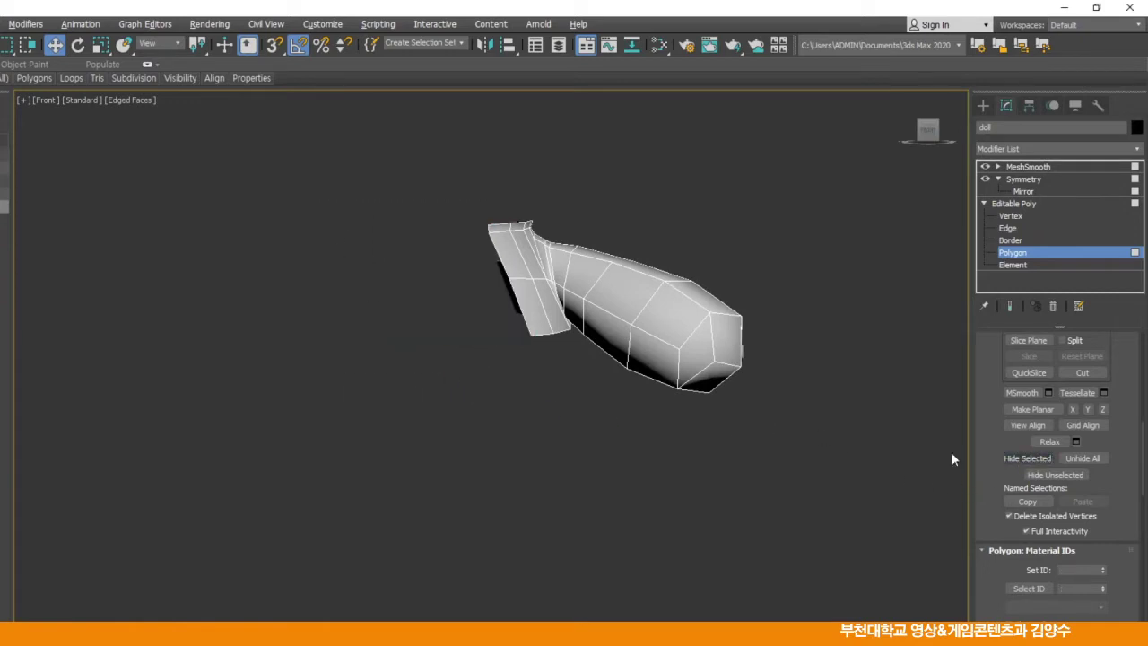
Hide the two front body polygons beside the lower part of the arm joint to expose its underside
scroll(580, 374, "up", 6)
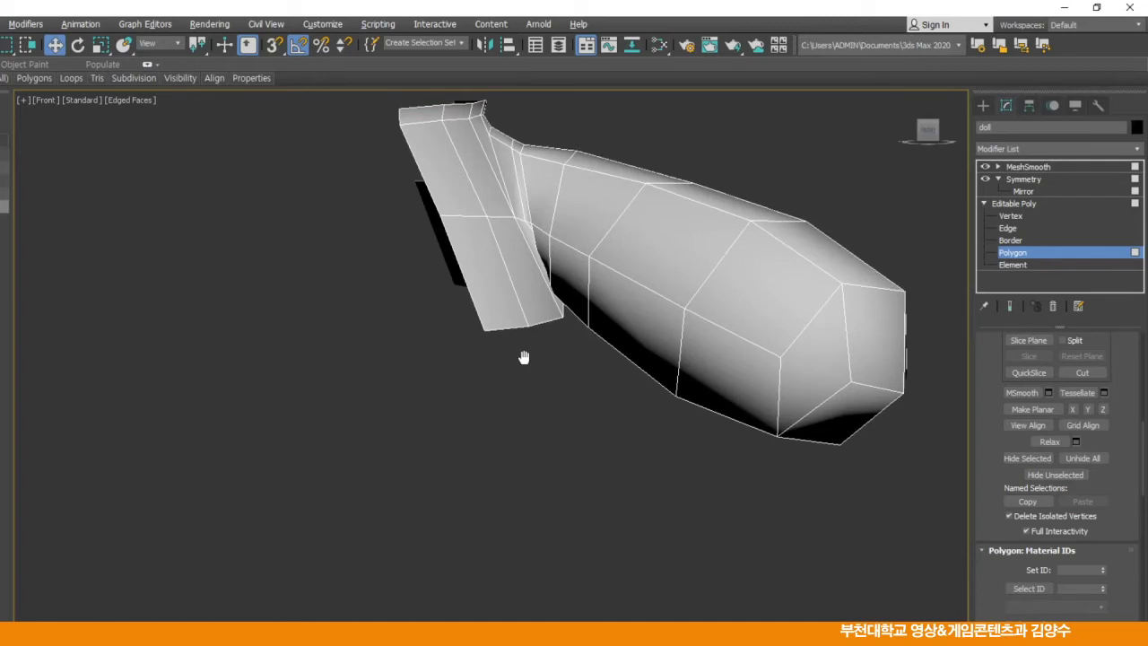
middle_click_drag(550, 357, 560, 383)
left_click(555, 354)
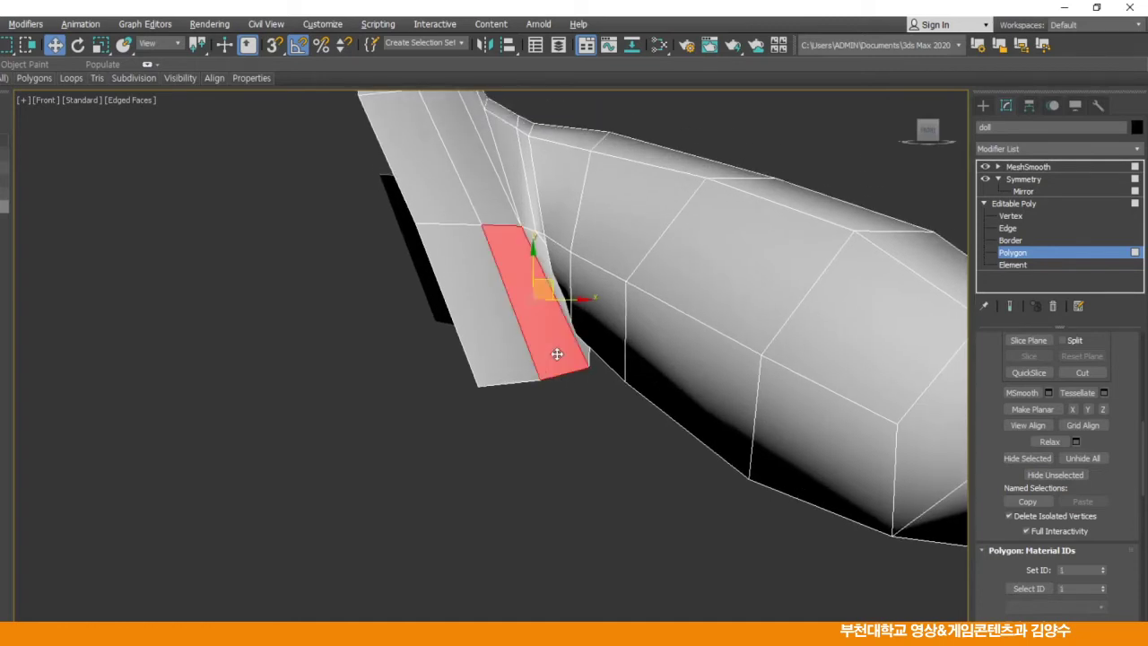
left_click(502, 358, "ctrl")
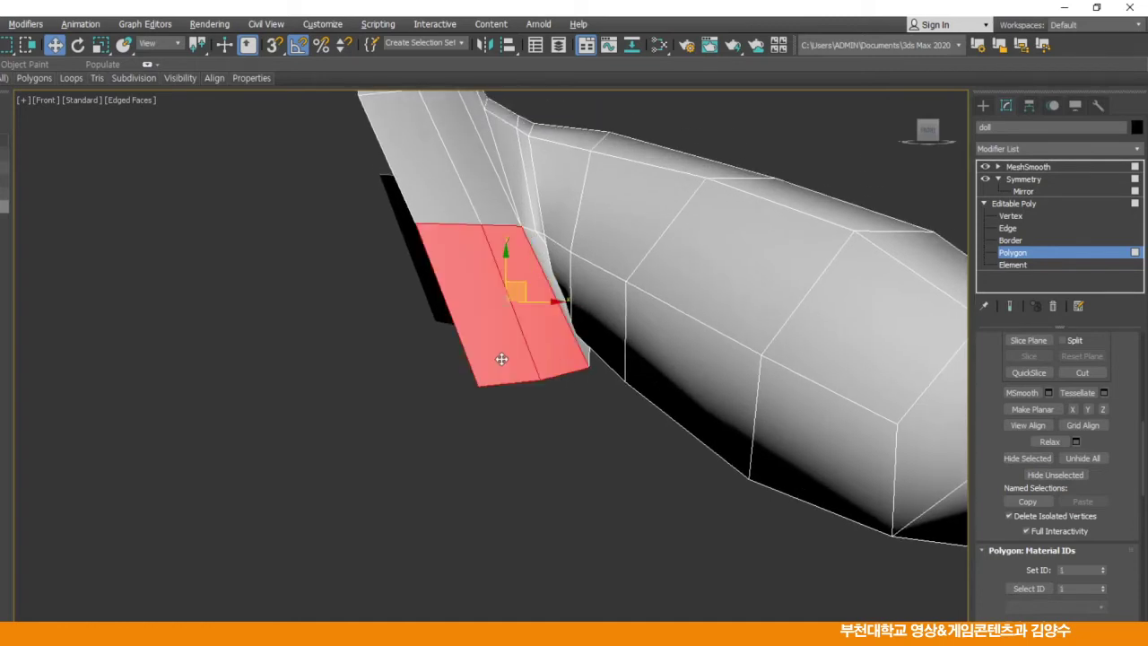
left_click(1027, 459)
scroll(576, 398, "up", 3)
scroll(577, 449, "down", 5)
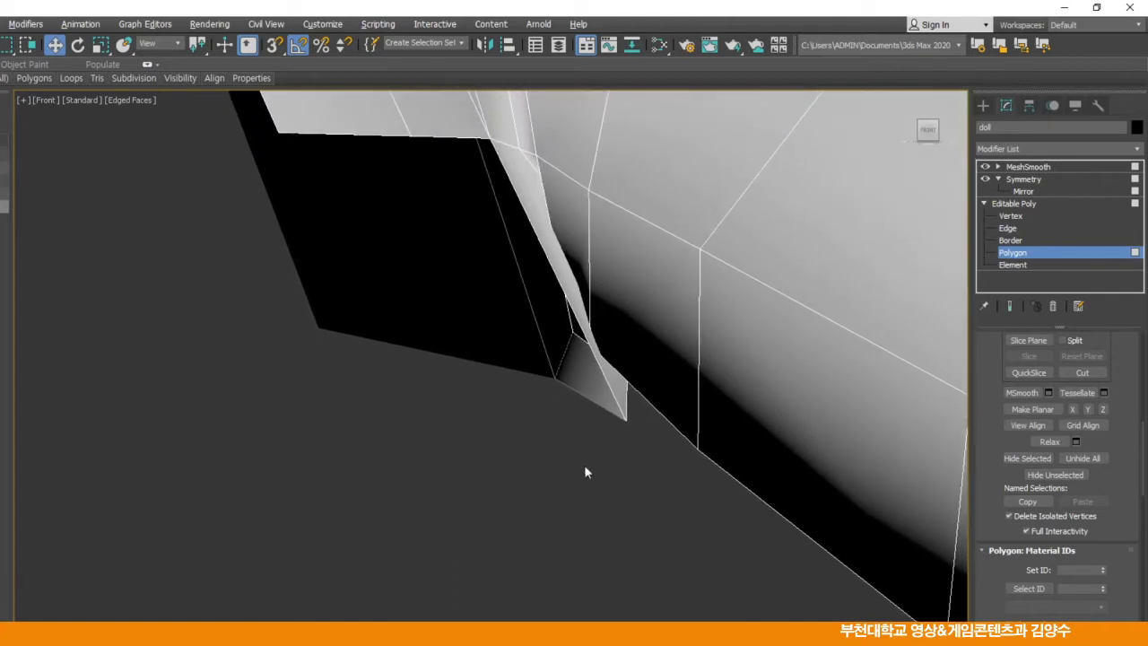
Hide the three remaining torso polygons on the body side of the arm joint so the edges around its underside are exposed
scroll(544, 410, "up", 1)
left_click(509, 384)
left_click(457, 267, "ctrl")
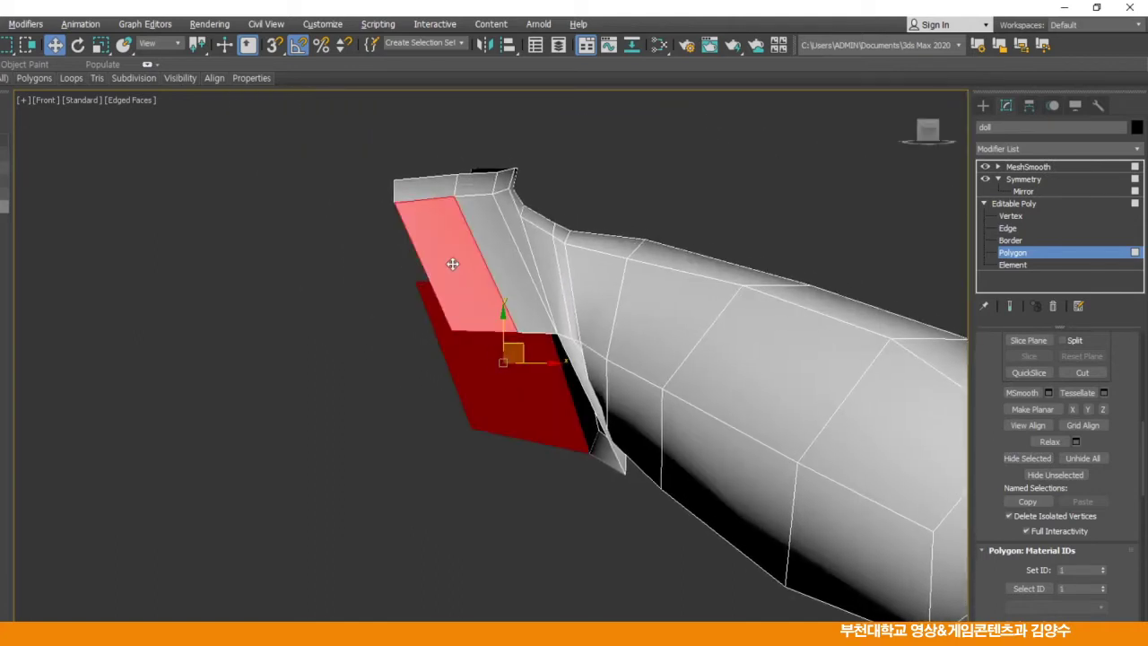
left_click(423, 187, "ctrl")
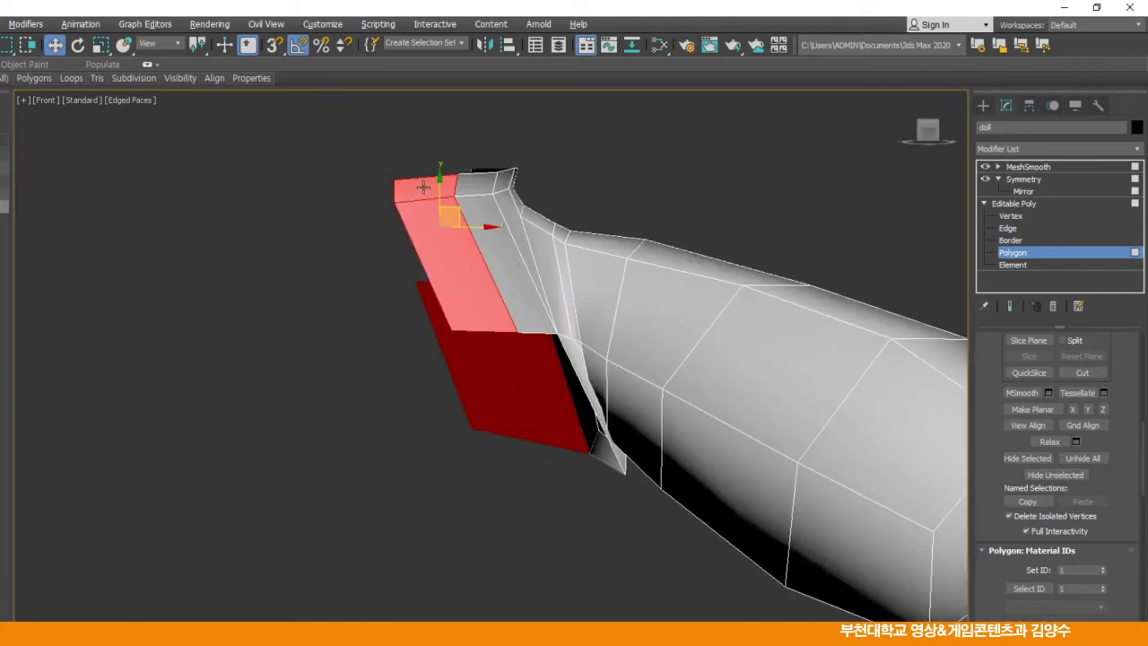
left_click(1028, 458)
left_click(641, 408)
left_click(598, 524)
scroll(615, 505, "up", 2)
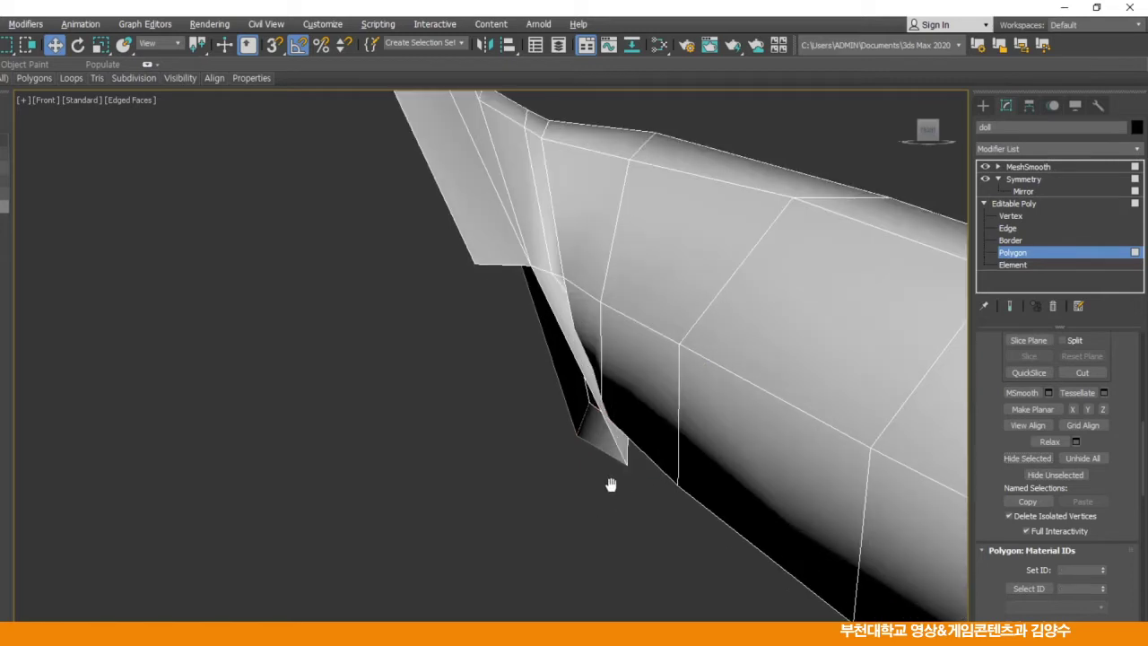
scroll(611, 484, "up", 2)
At vertex level in the front view, check the overlapping armpit vertices in wireframe and move the lowest joint vertex outward toward the arm
left_click(1011, 217)
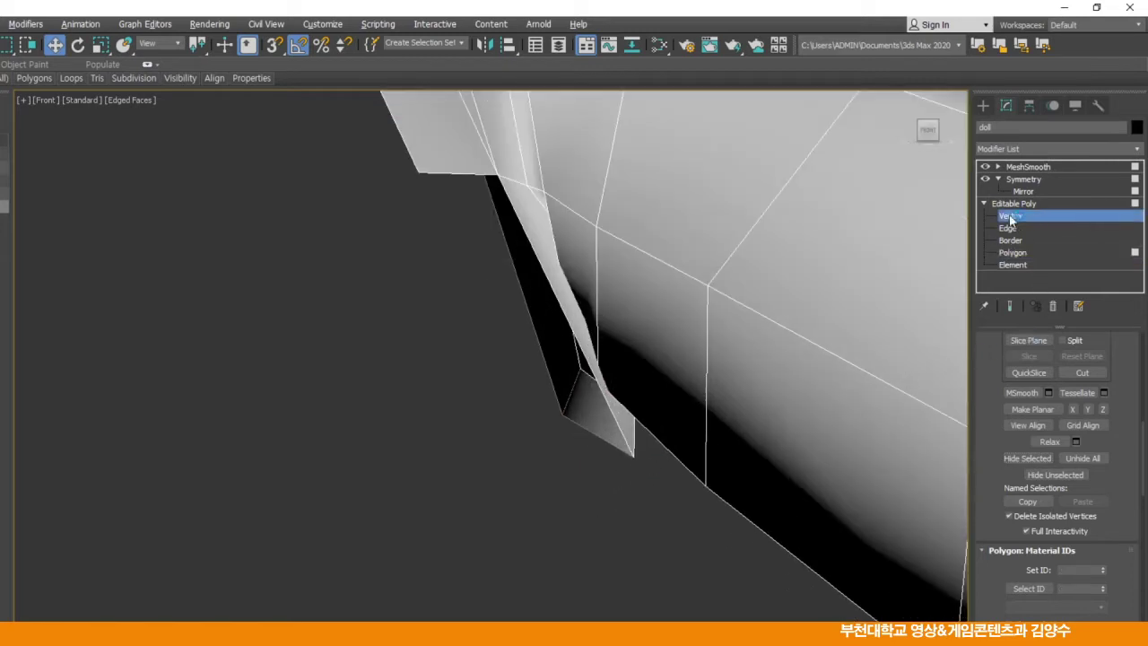
scroll(594, 392, "up", 2)
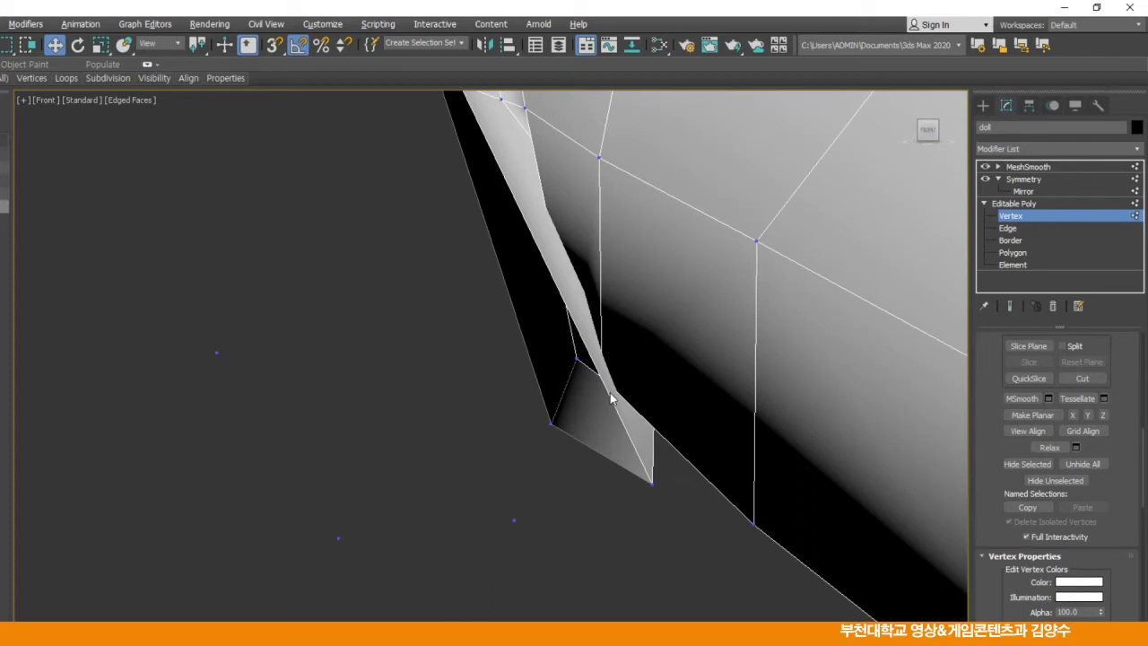
left_click(574, 358)
scroll(606, 387, "up", 3)
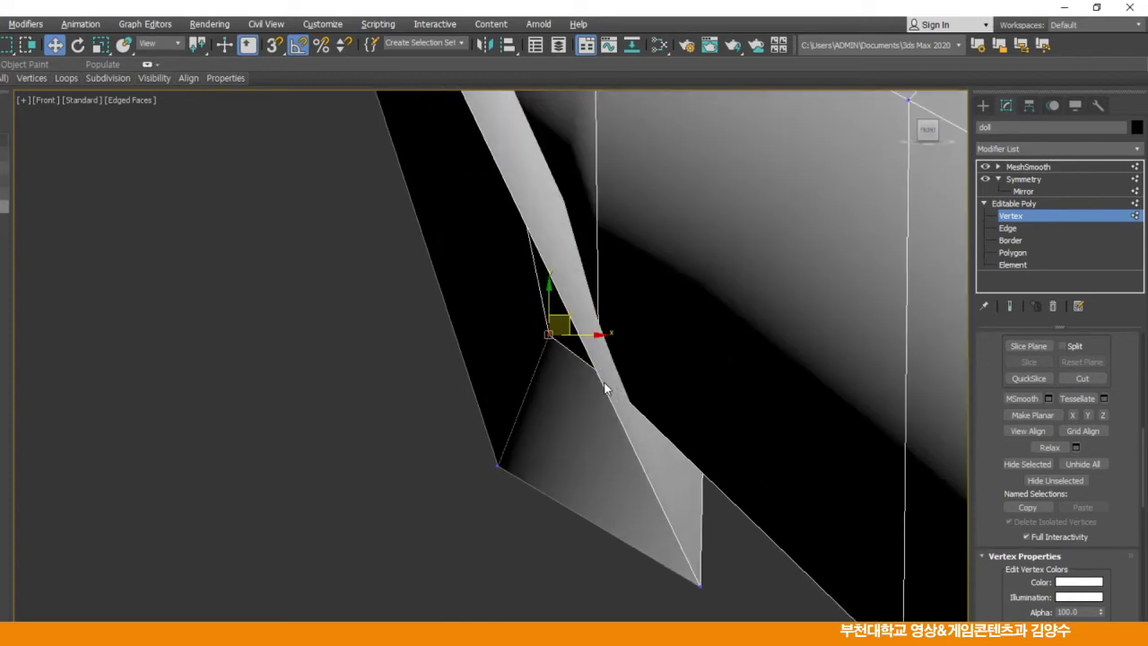
key("F3")
middle_click_drag(590, 373, 603, 410)
left_click(599, 402)
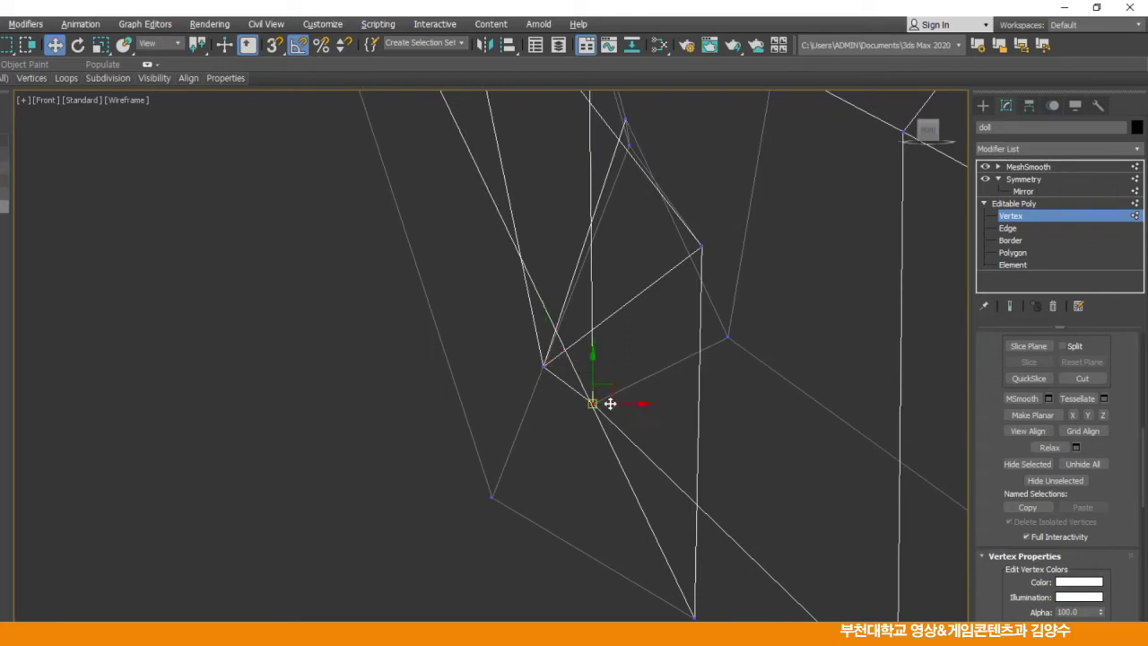
left_click_drag(615, 393, 672, 403)
key("F3")
left_click(629, 405)
key("F3")
left_click(602, 367)
left_click(625, 399)
key("F3")
In the perspective view, raise the vertices along the underside of the arm joint crease
middle_click_drag(636, 392, 503, 333)
scroll(630, 403, "up", 3)
key("alt+w")
middle_click(654, 460)
key("alt+w")
middle_click_drag(401, 384, 440, 405, "alt")
scroll(442, 422, "up", 2)
left_click_drag(401, 372, 392, 334)
left_click(450, 386)
middle_click_drag(447, 388, 733, 359, "alt")
middle_click_drag(524, 393, 445, 440, "alt")
left_click_drag(441, 356, 441, 339)
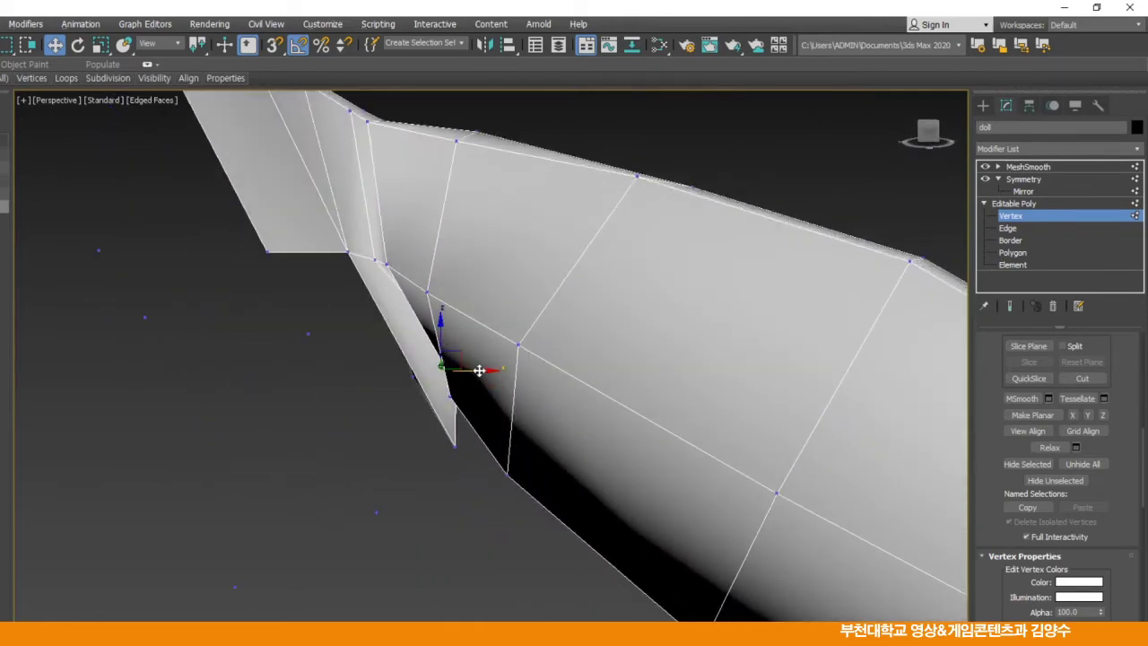
Move the lower armpit vertex outward toward the arm and nudge the neighboring joint vertex toward the body
left_click(449, 396)
left_click_drag(484, 397, 507, 397)
middle_click_drag(507, 398, 456, 386, "alt")
left_click_drag(398, 370, 384, 371)
middle_click_drag(485, 392, 549, 393, "alt")
middle_click_drag(412, 392, 373, 380, "alt")
middle_click_drag(438, 368, 499, 451, "alt")
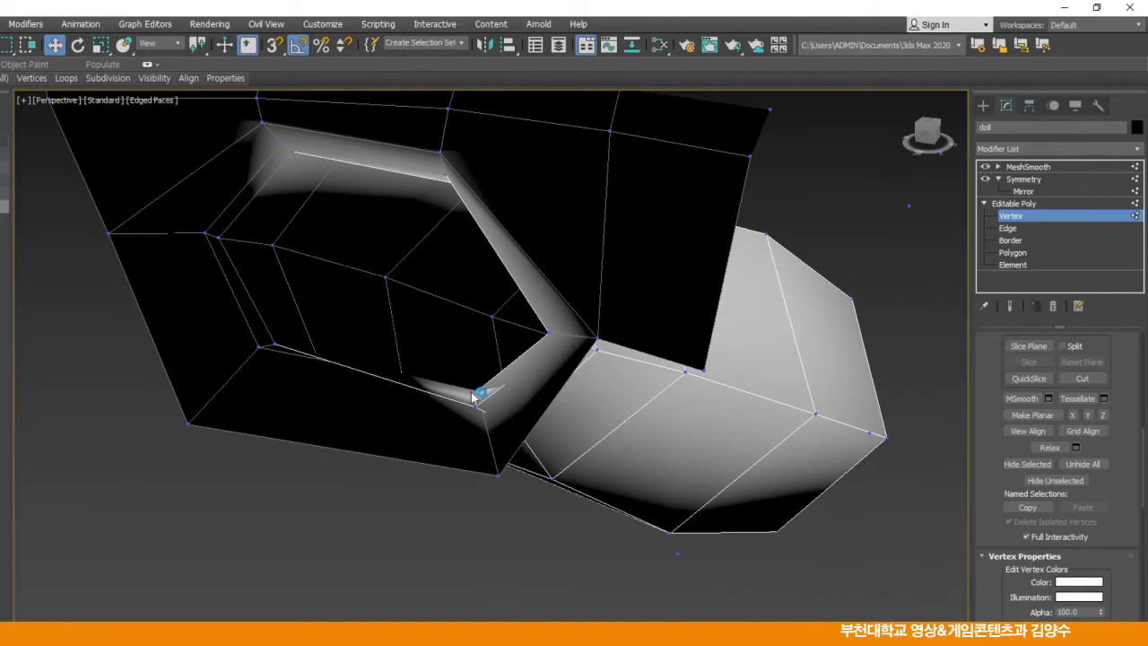
Reposition the vertices where the underside of the arm meets the body to space the armpit edge loops evenly
middle_click_drag(476, 389, 491, 335, "alt")
mouse_move(503, 403)
middle_mouse_down("alt")
mouse_move(546, 407)
mouse_move(505, 418)
middle_mouse_up("alt")
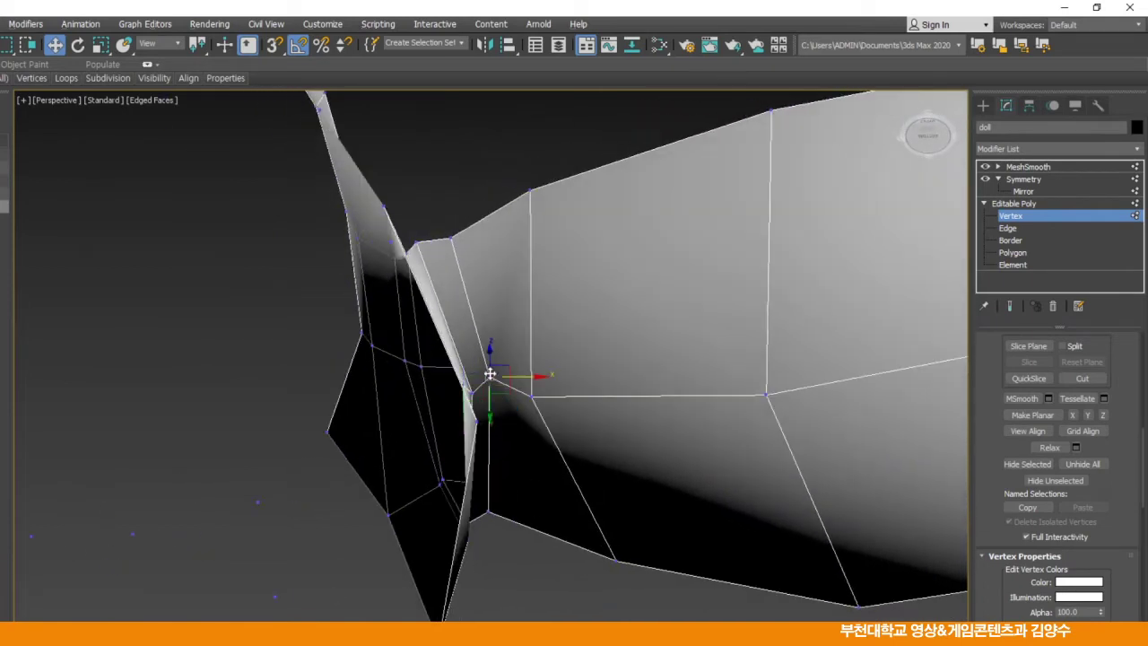
left_click_drag(489, 403, 494, 419)
left_click(526, 431)
middle_click_drag(526, 430, 524, 468, "alt")
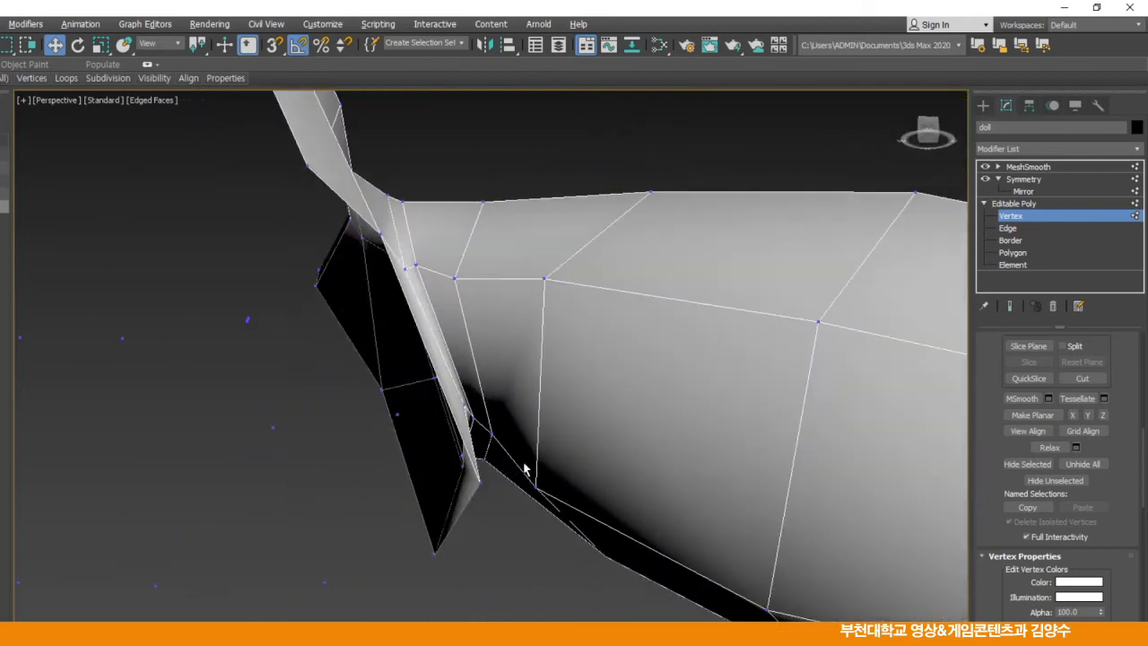
middle_click_drag(482, 431, 466, 429, "alt")
left_click_drag(467, 417, 493, 454)
left_click_drag(470, 403, 500, 424)
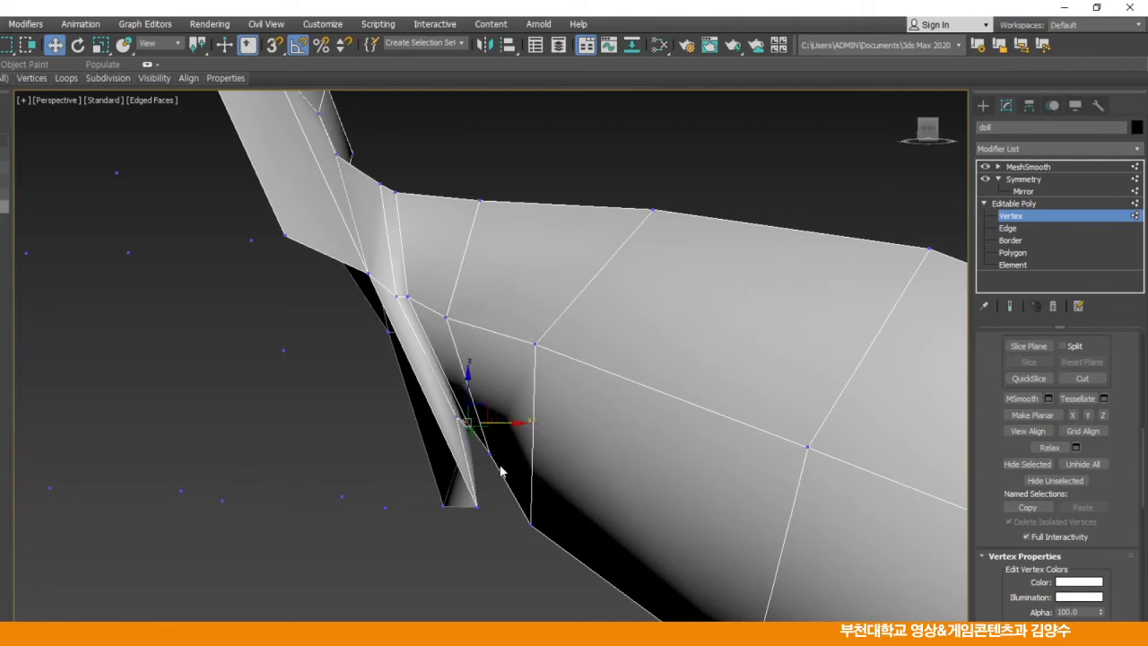
Move the rear vertices of the outer joint loop along X toward the body to widen the crease behind the arm
middle_click_drag(516, 489, 891, 395, "alt")
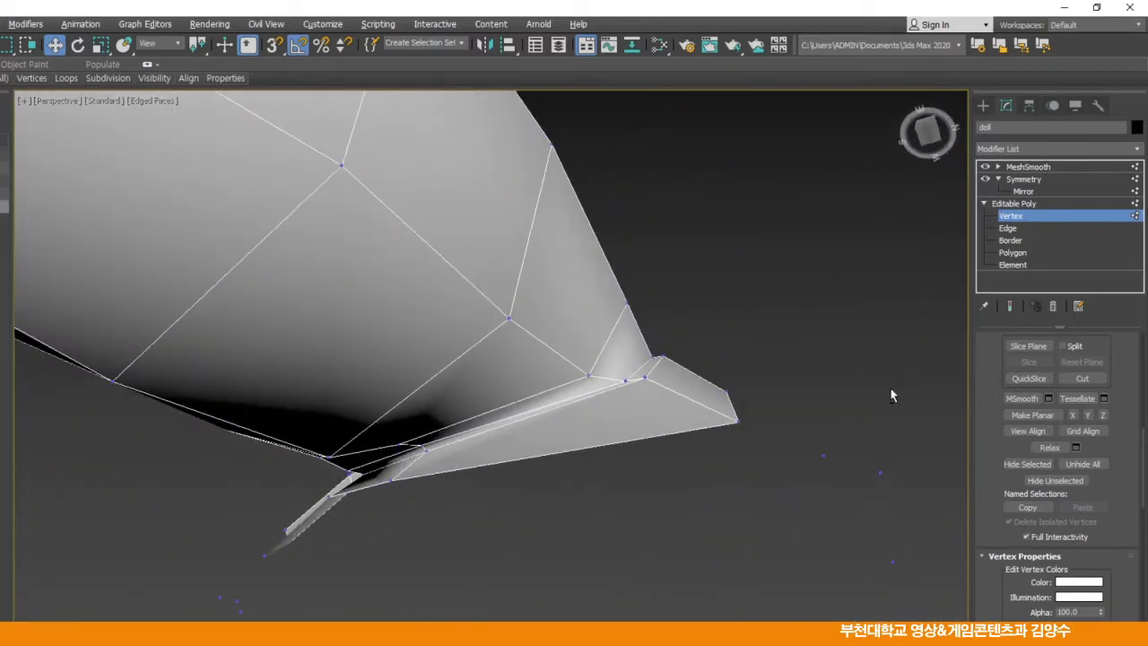
middle_click_drag(681, 381, 701, 380, "alt")
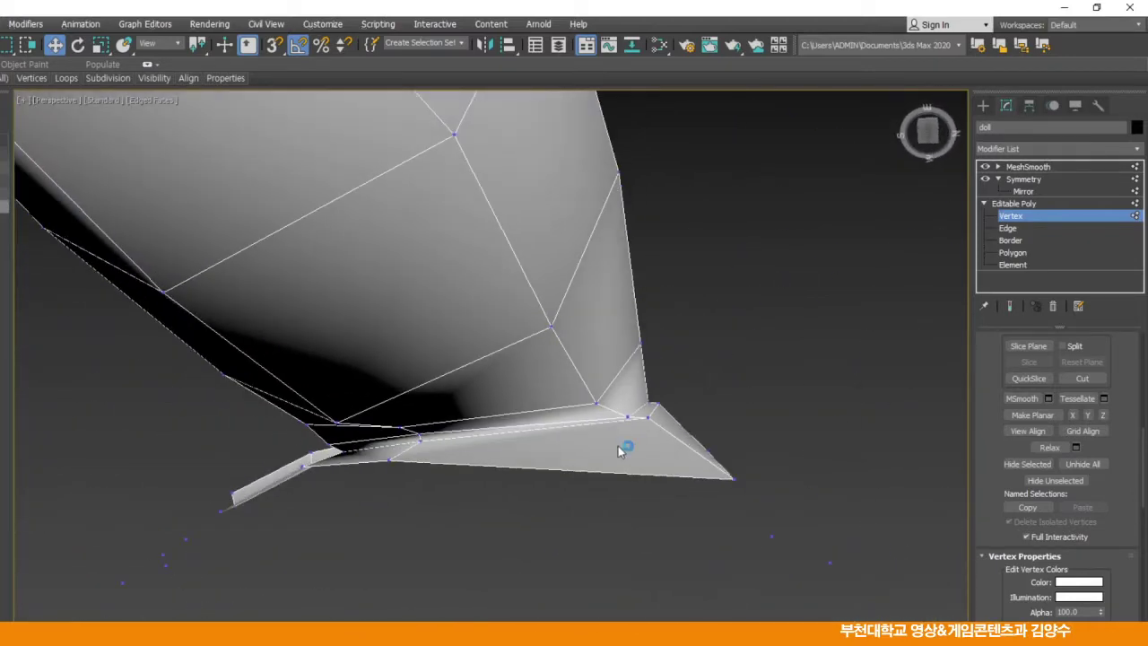
middle_click_drag(619, 451, 629, 431, "alt")
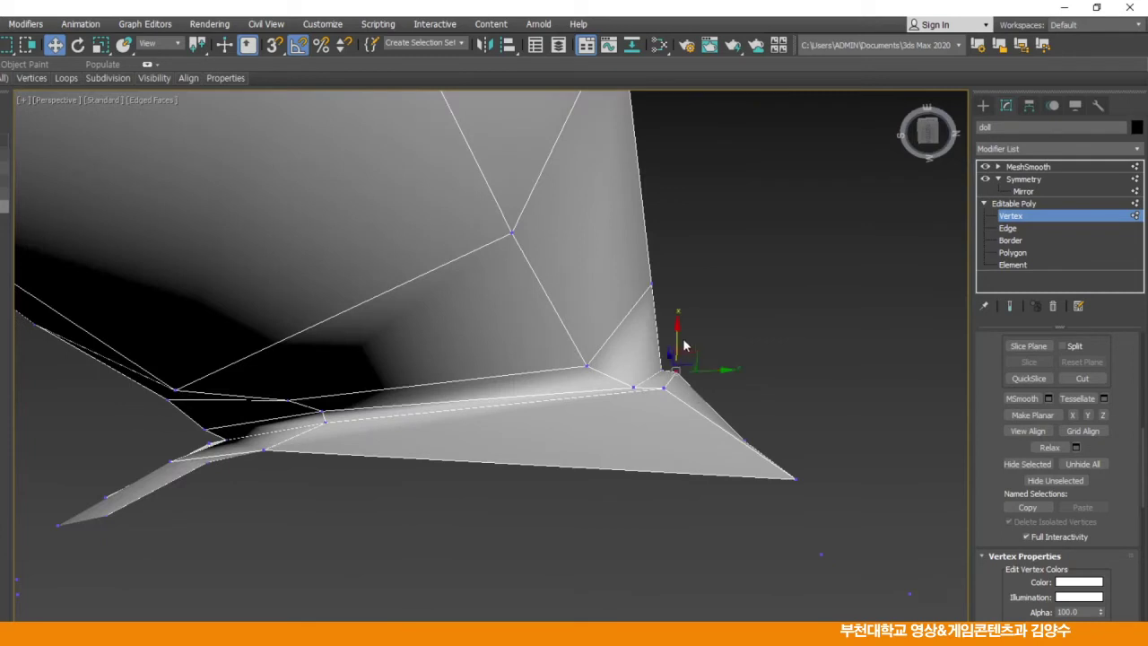
left_click_drag(676, 336, 663, 371)
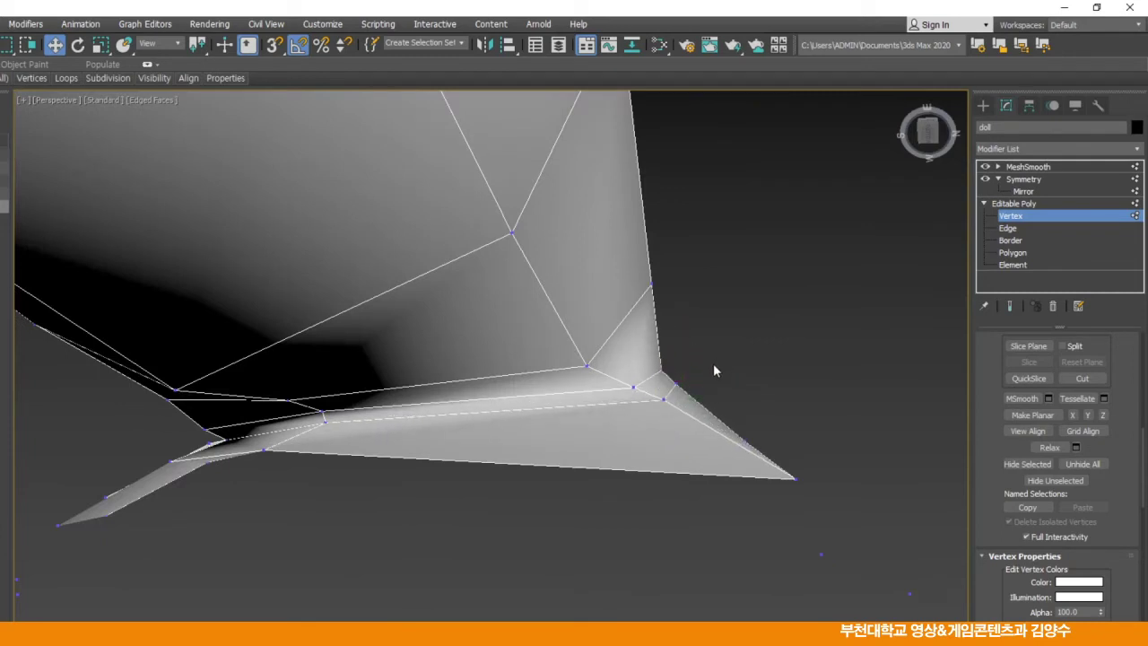
middle_click_drag(722, 371, 513, 484, "alt")
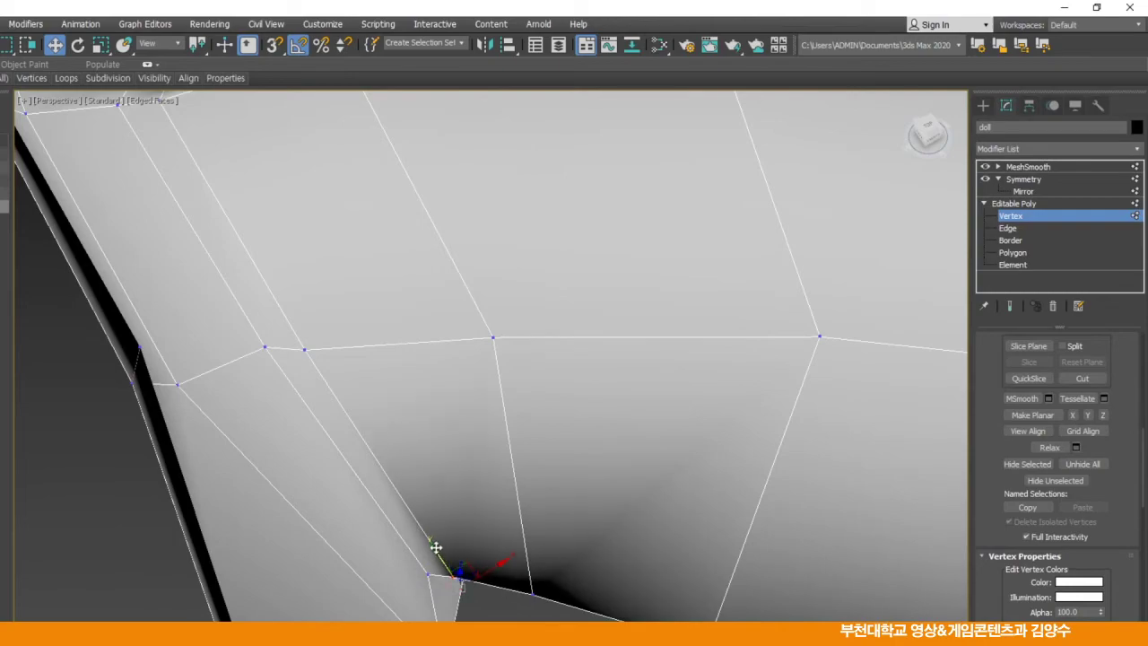
middle_click_drag(502, 608, 454, 459, "alt")
middle_click_drag(426, 410, 541, 382, "alt")
scroll(529, 393, "down", 3)
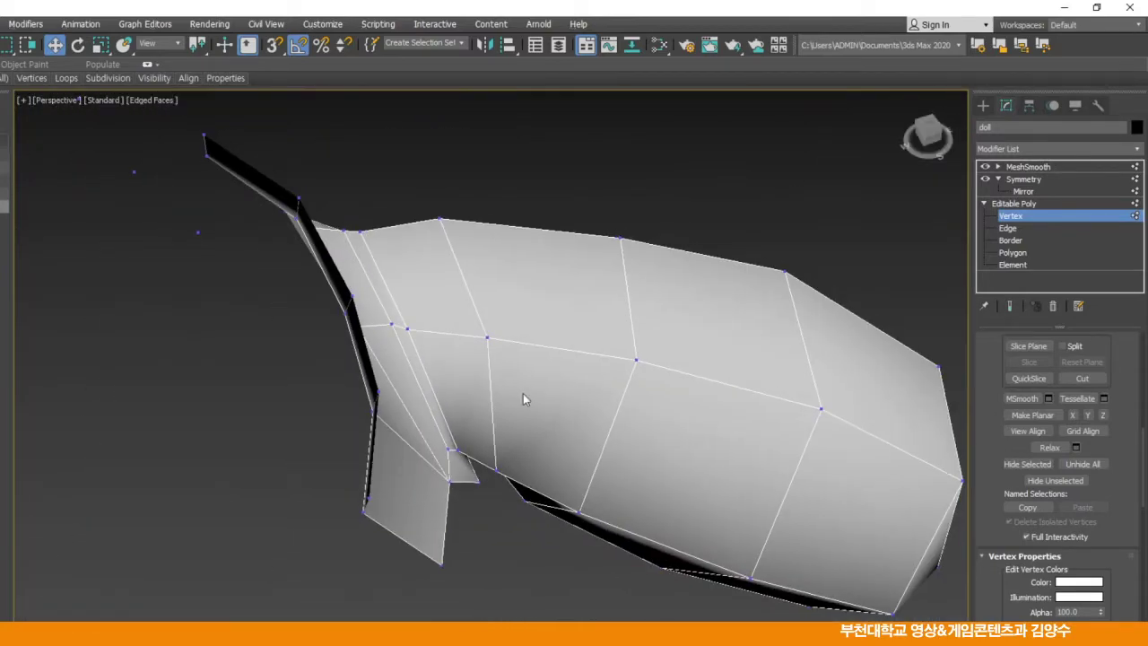
Unhide all polygons of the doll at polygon level
left_click(1034, 253)
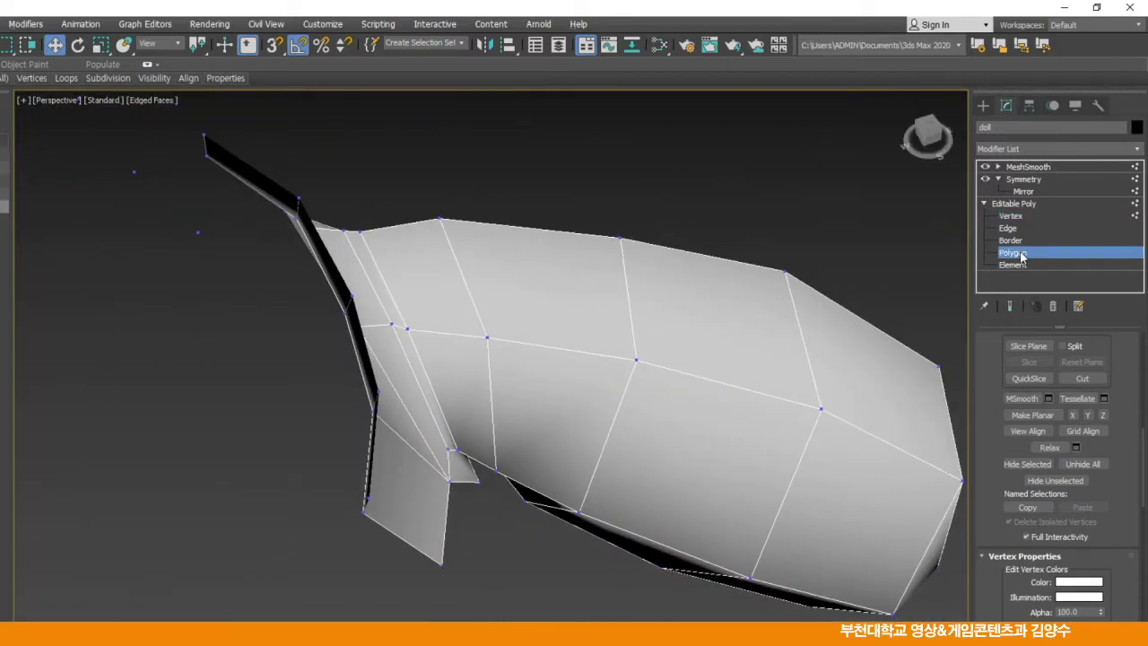
left_click(1082, 458)
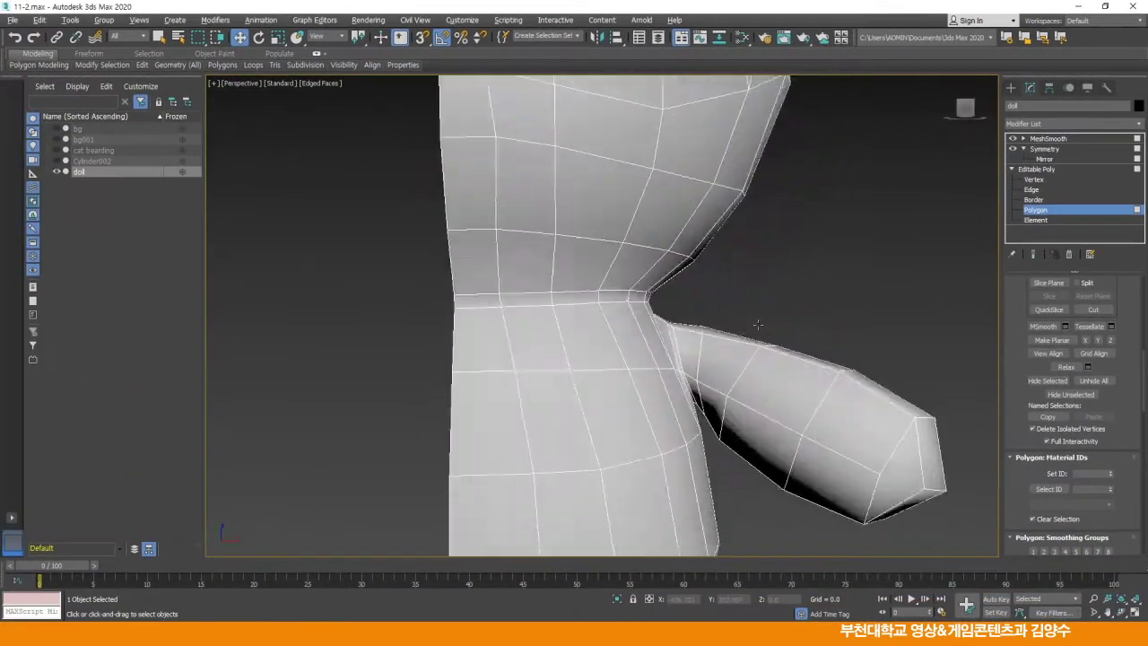
middle_click_drag(734, 305, 739, 345, "alt")
scroll(738, 345, "down", 5)
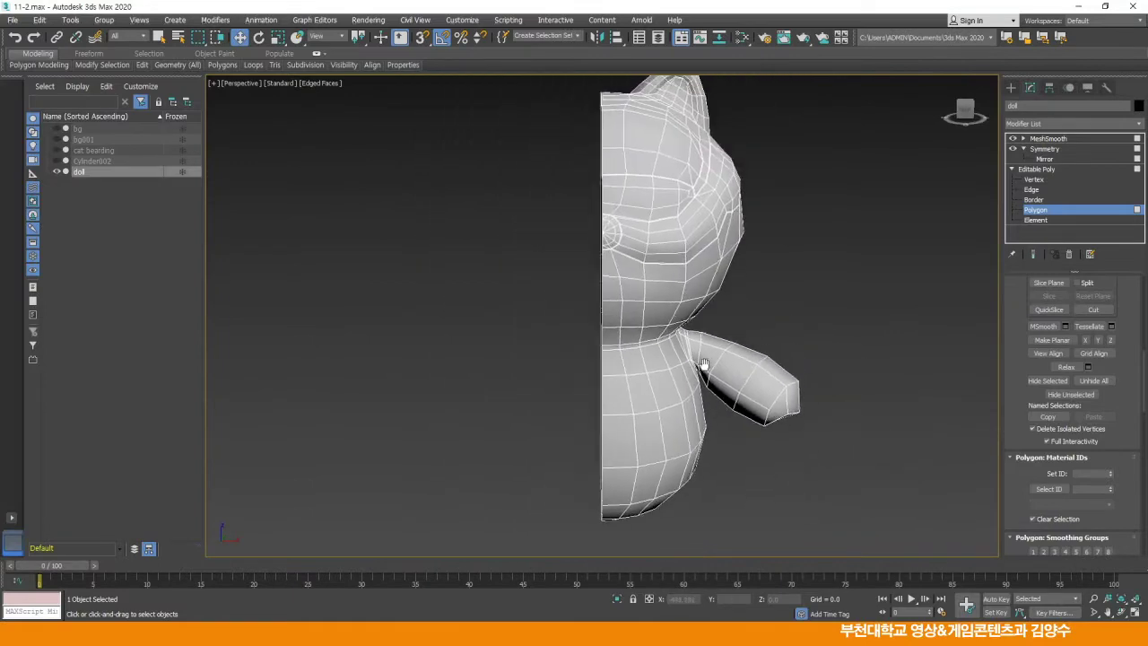
Leave sub-object editing, turn on the end result of the doll's modifier stack, and deselect the doll
left_click(1039, 168)
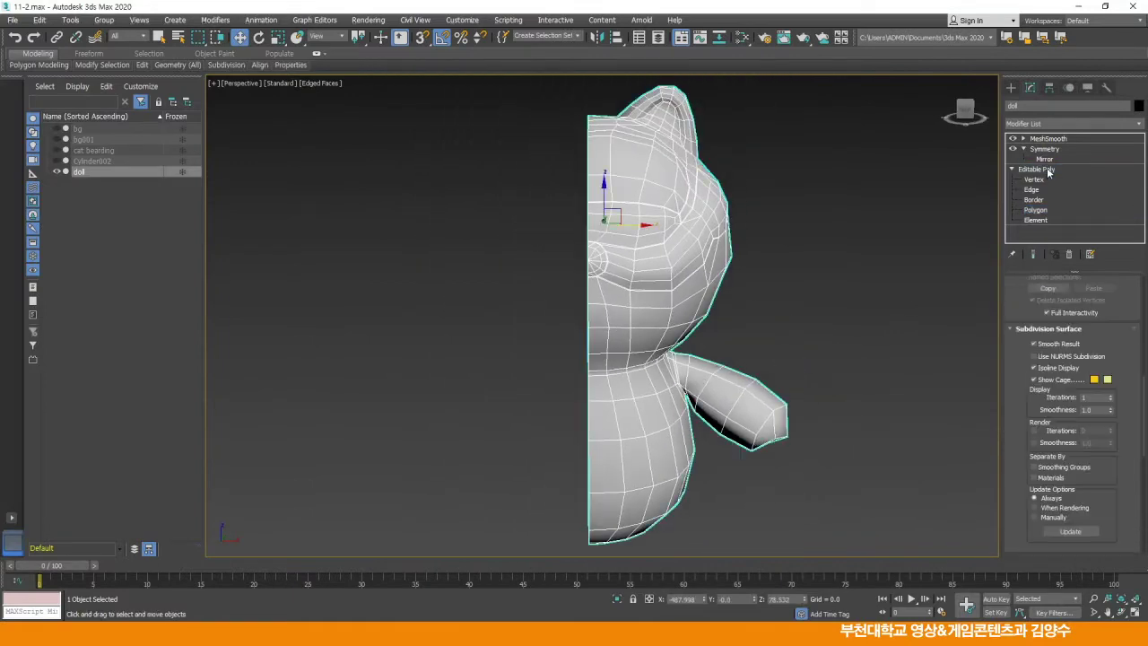
left_click(1033, 254)
left_click(829, 336)
mouse_move(815, 333)
middle_mouse_down("alt")
mouse_move(843, 338)
mouse_move(815, 310)
mouse_move(821, 318)
middle_mouse_up("alt")
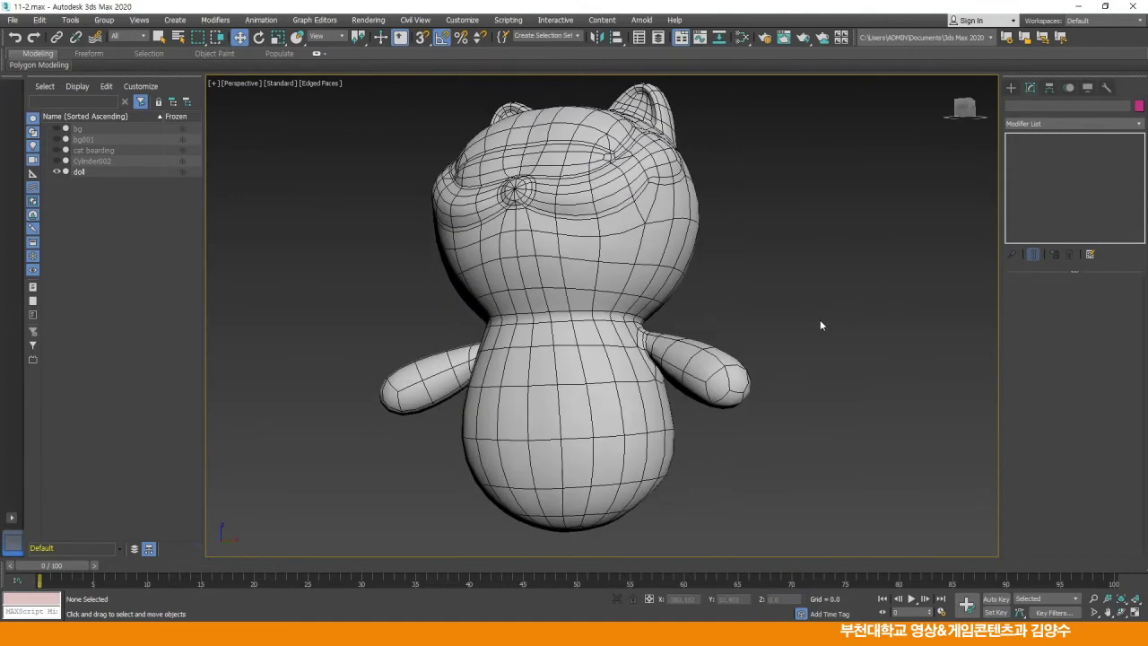
Examine the smoothed doll and its arm placement in the maximized Right and Top views
key("alt+w")
left_click(472, 368)
key("alt+w")
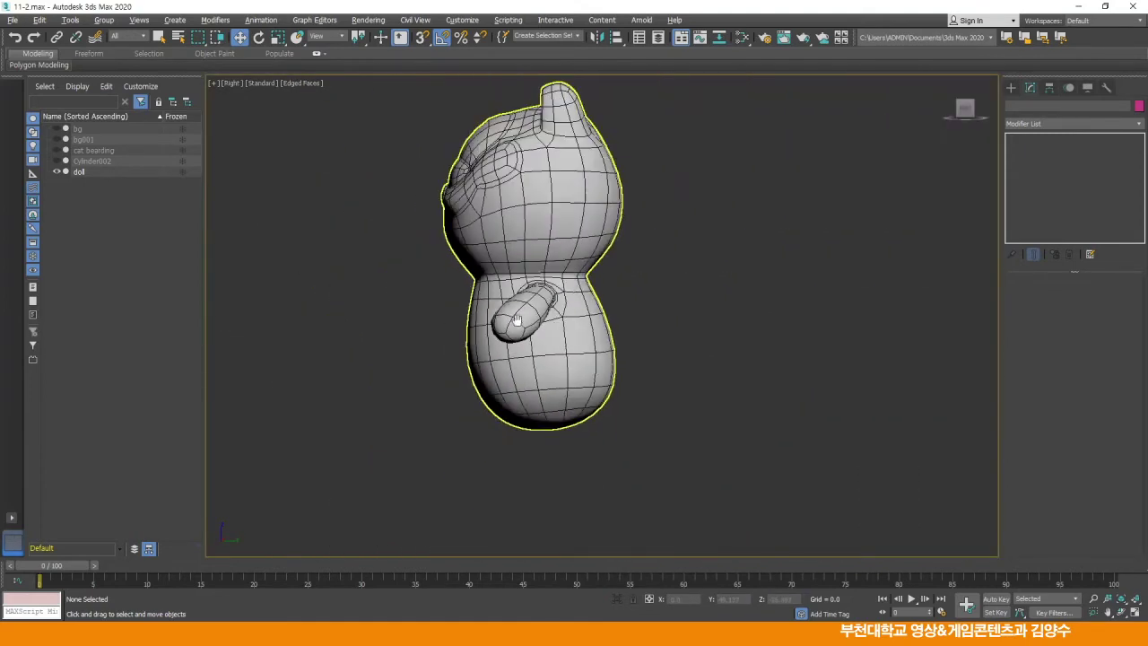
scroll(579, 360, "up", 5)
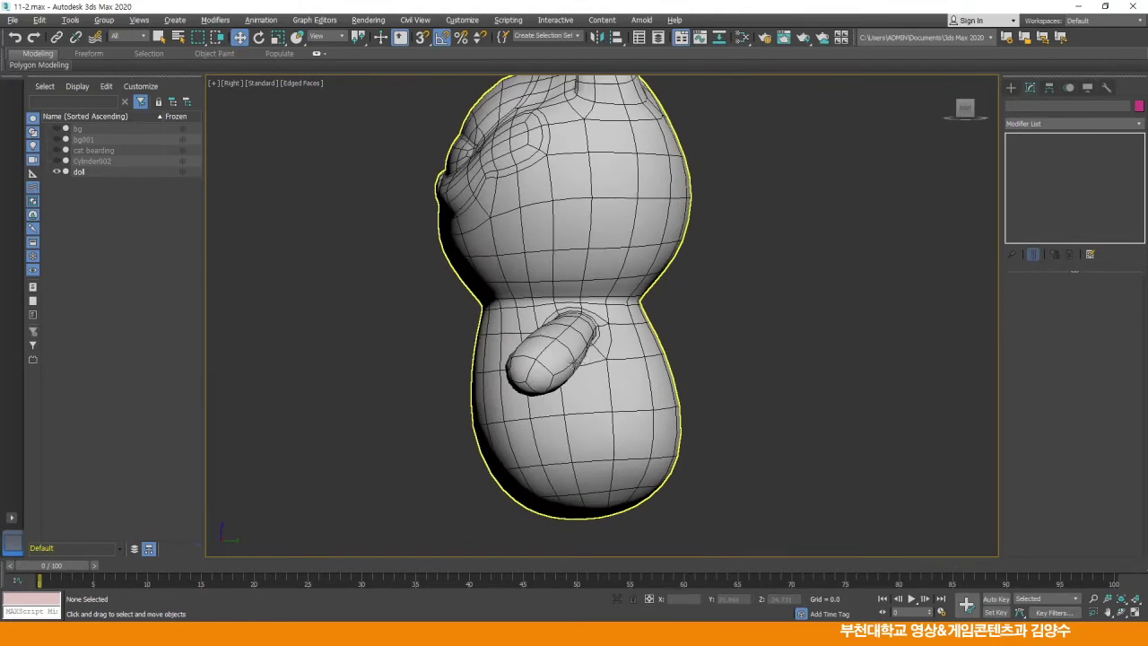
middle_click_drag(593, 319, 597, 351)
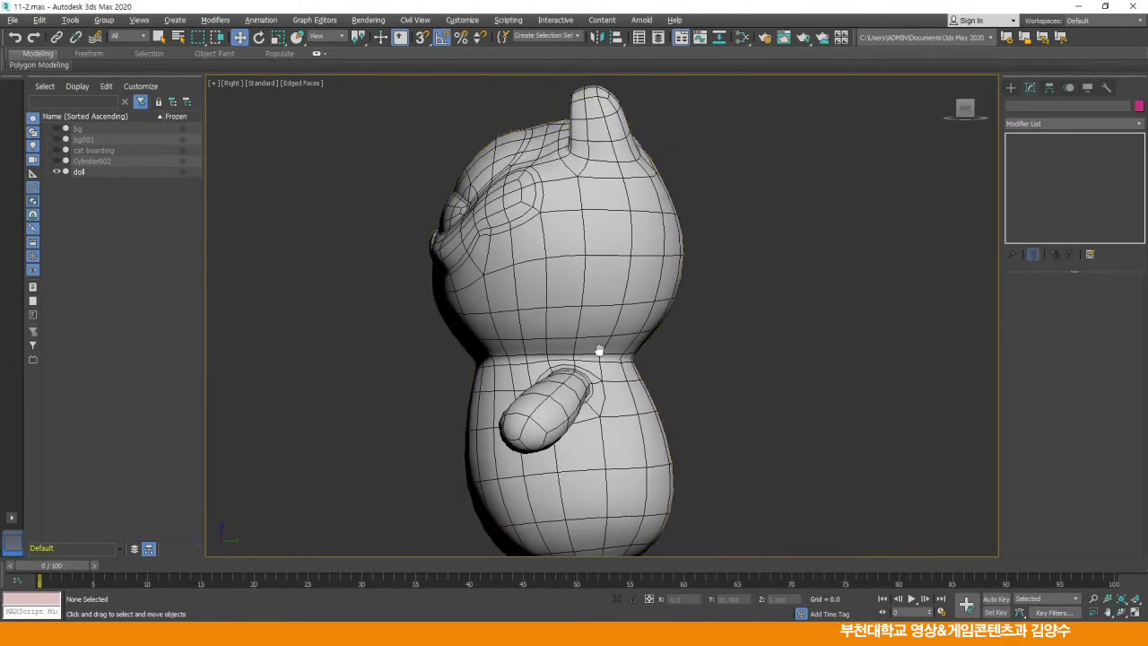
key("alt+w")
left_click(519, 220)
key("alt+w")
scroll(507, 220, "up", 4)
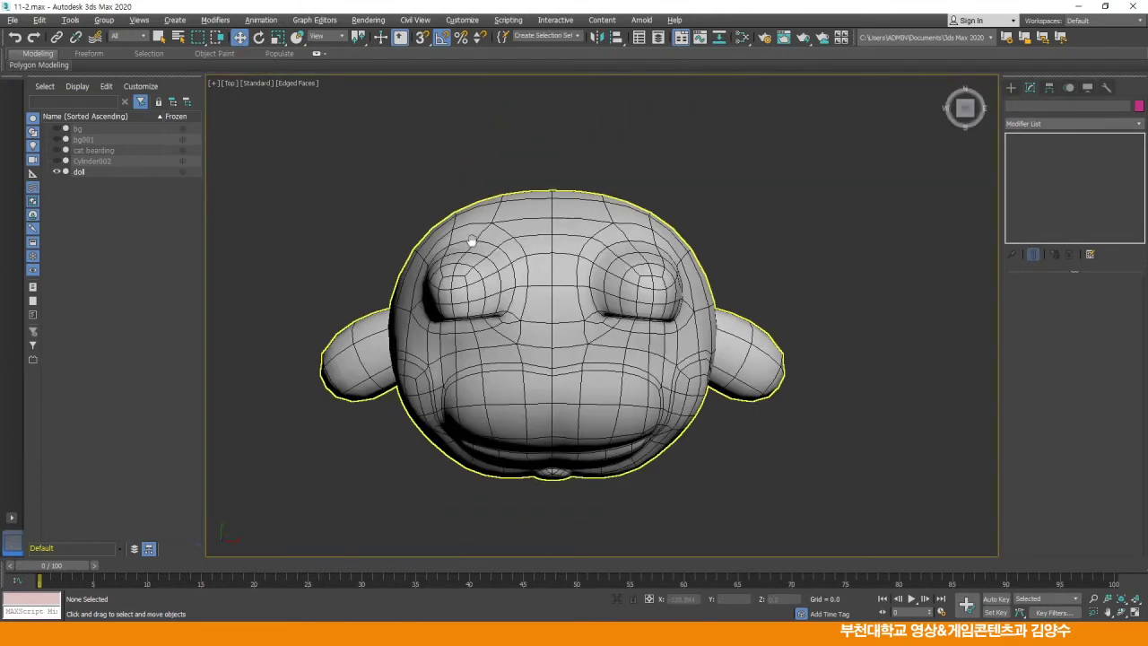
Unhide all hidden objects in the scene
right_click(870, 224)
left_click(899, 171)
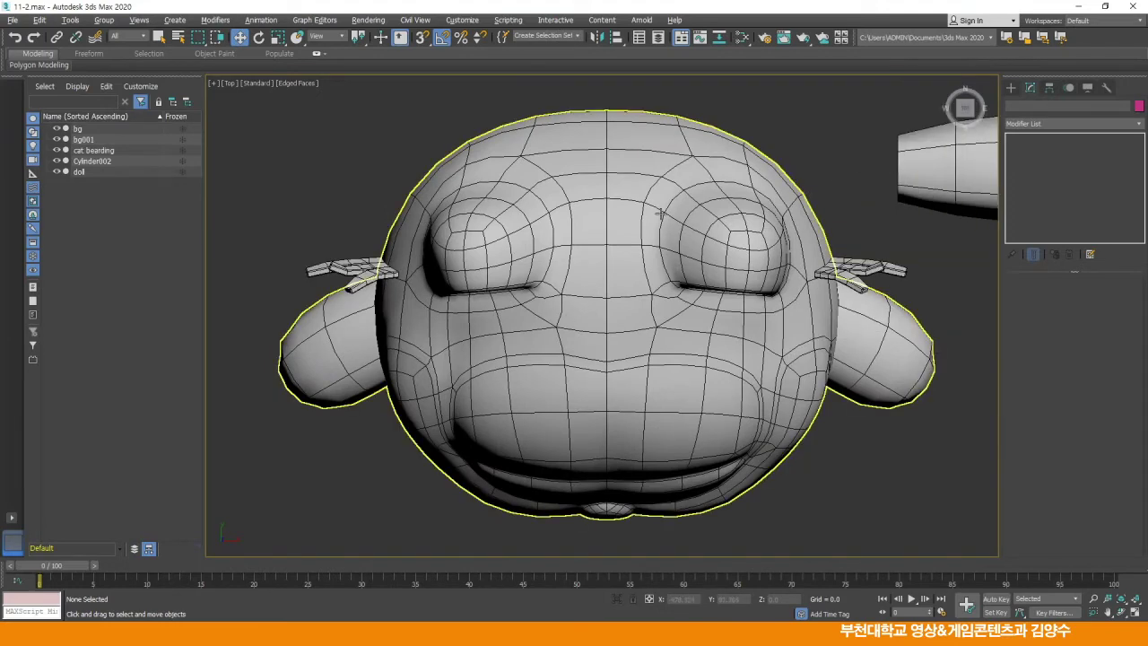
scroll(744, 218, "down", 5)
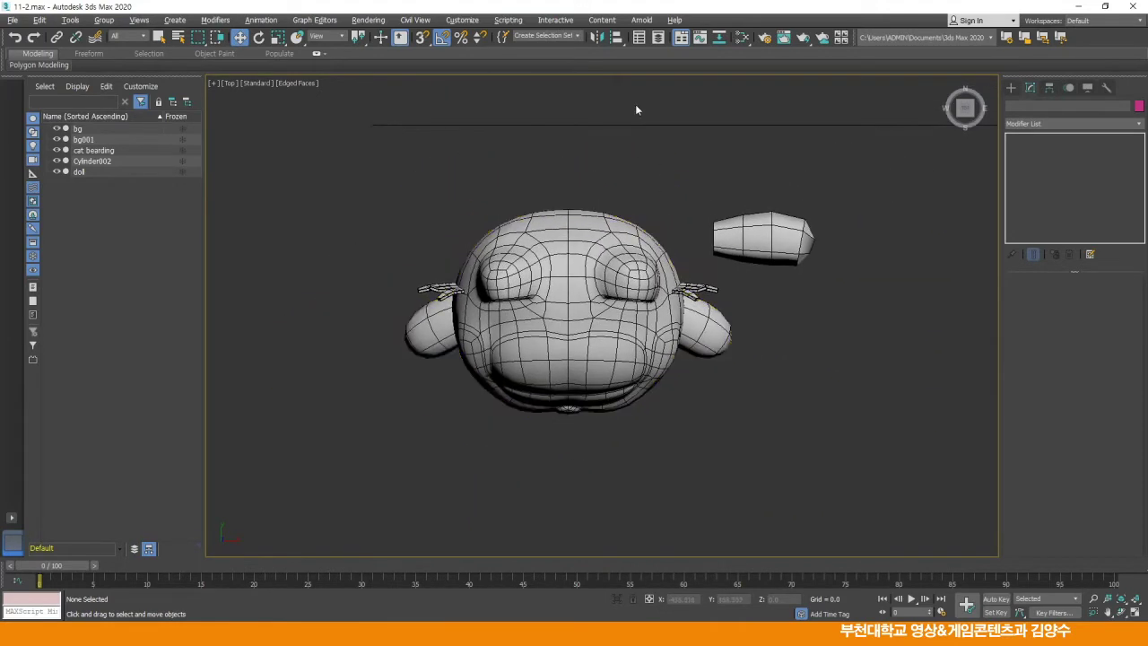
scroll(612, 259, "up", 4)
Apply a MeshSmooth modifier to the cat bearding whiskers above their Symmetry modifier, and deselect them
left_click(833, 298)
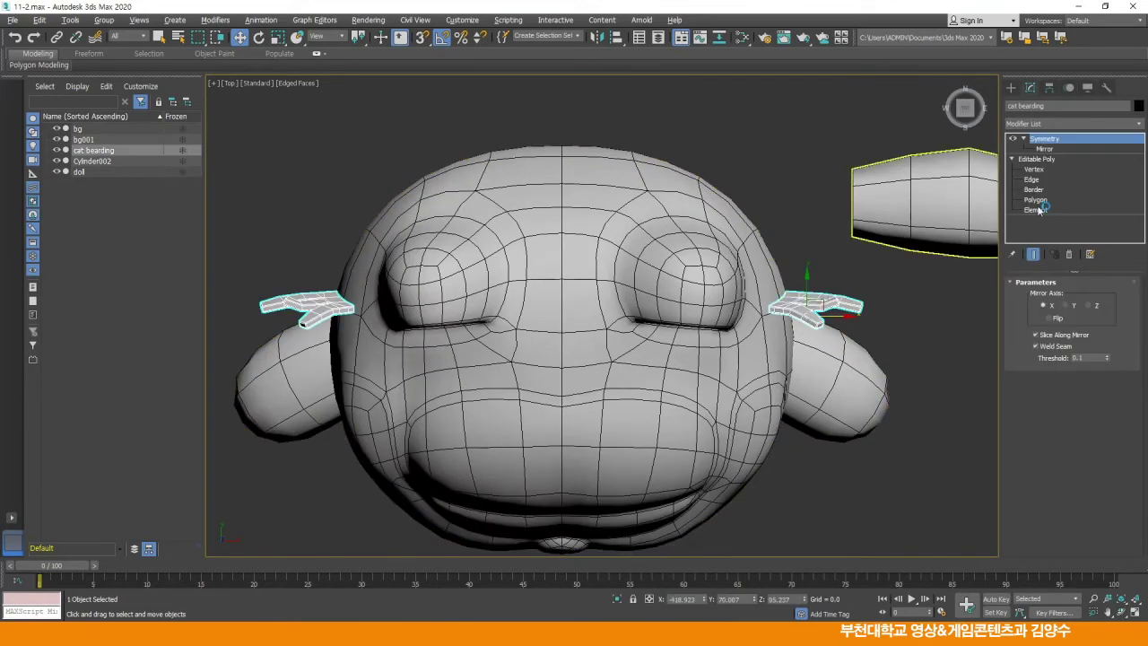
left_click(1139, 123)
left_click_drag(1140, 179, 1142, 323)
left_click(1032, 368)
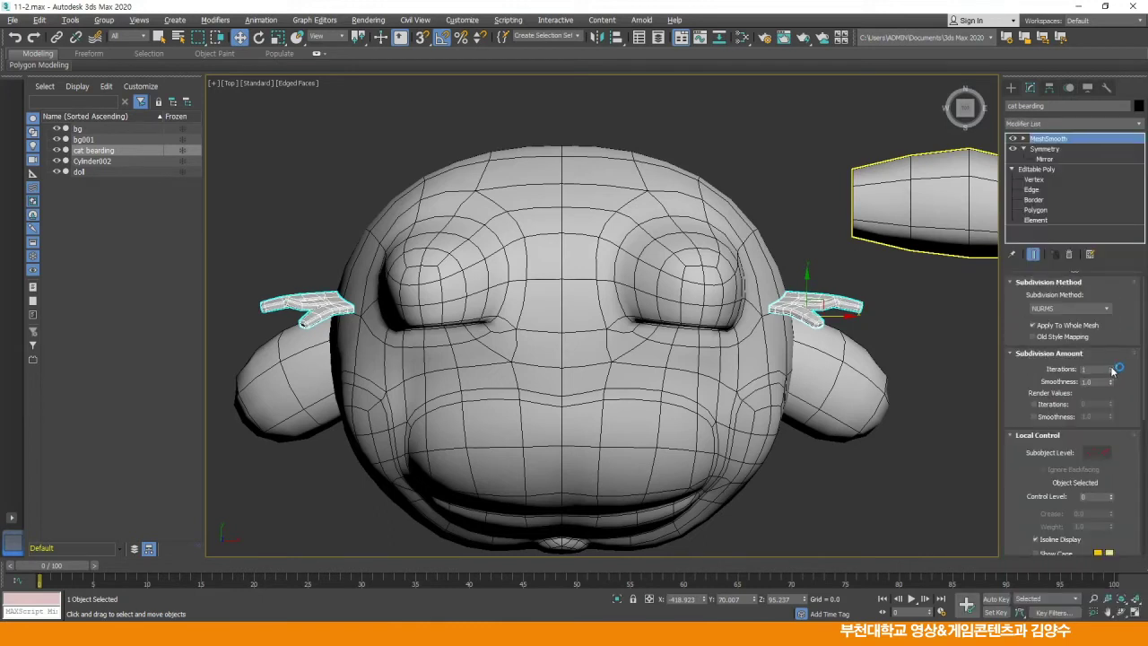
left_click(910, 341)
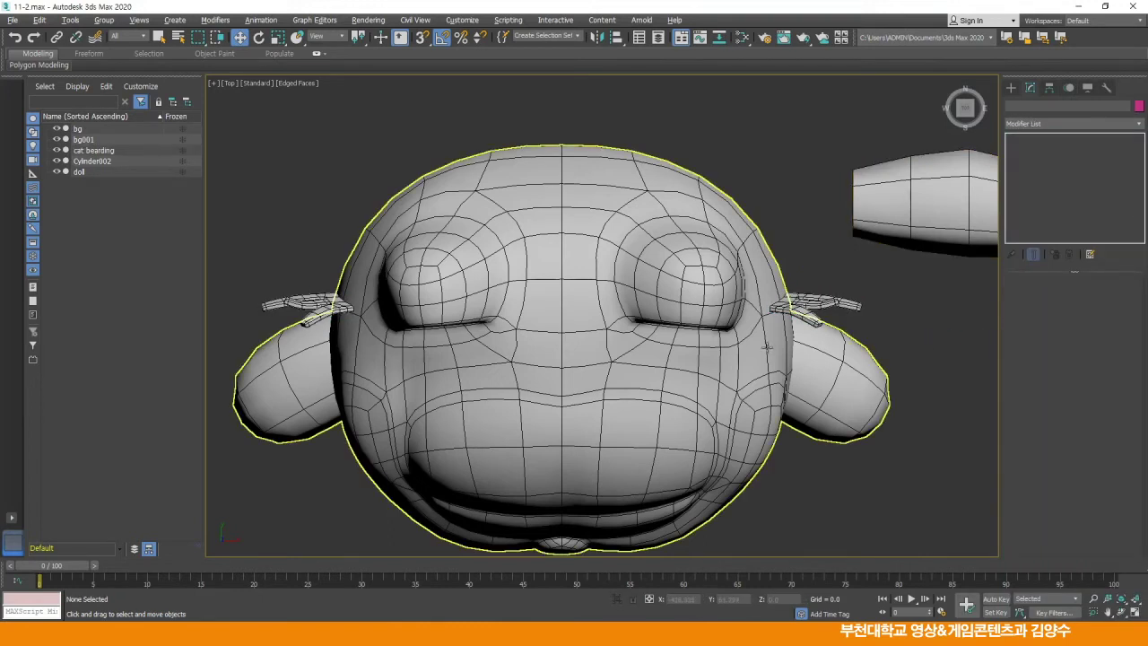
Increase the MeshSmooth iterations on the doll, deselect it, and return to the four-view layout
middle_click_drag(715, 369, 708, 323)
left_click(783, 350)
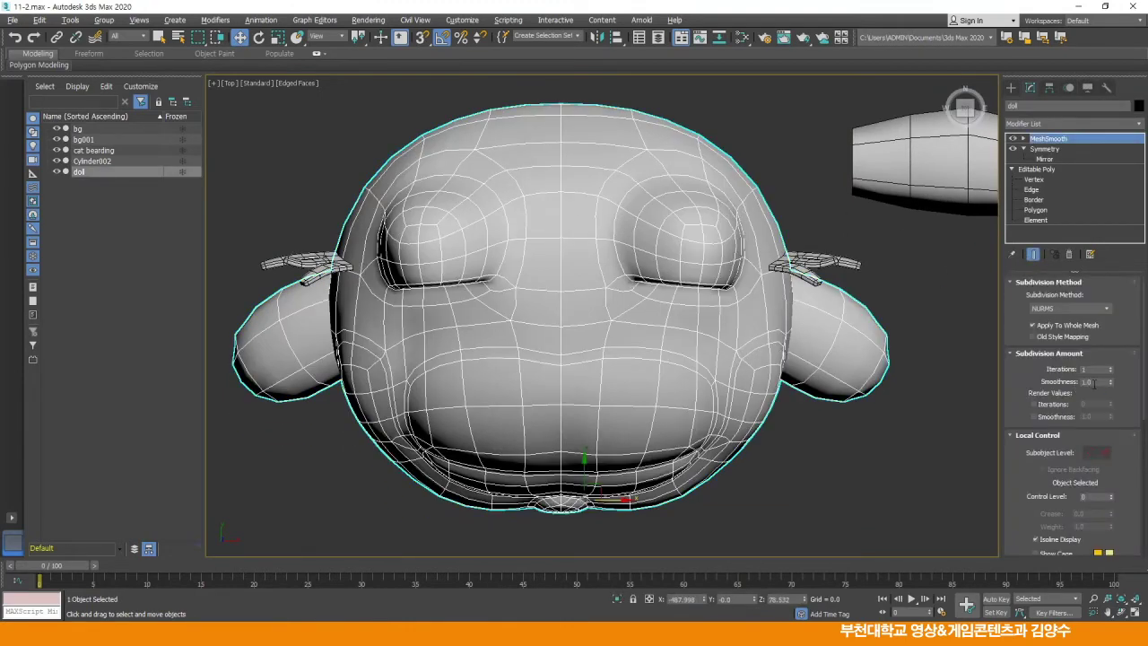
left_click(855, 435)
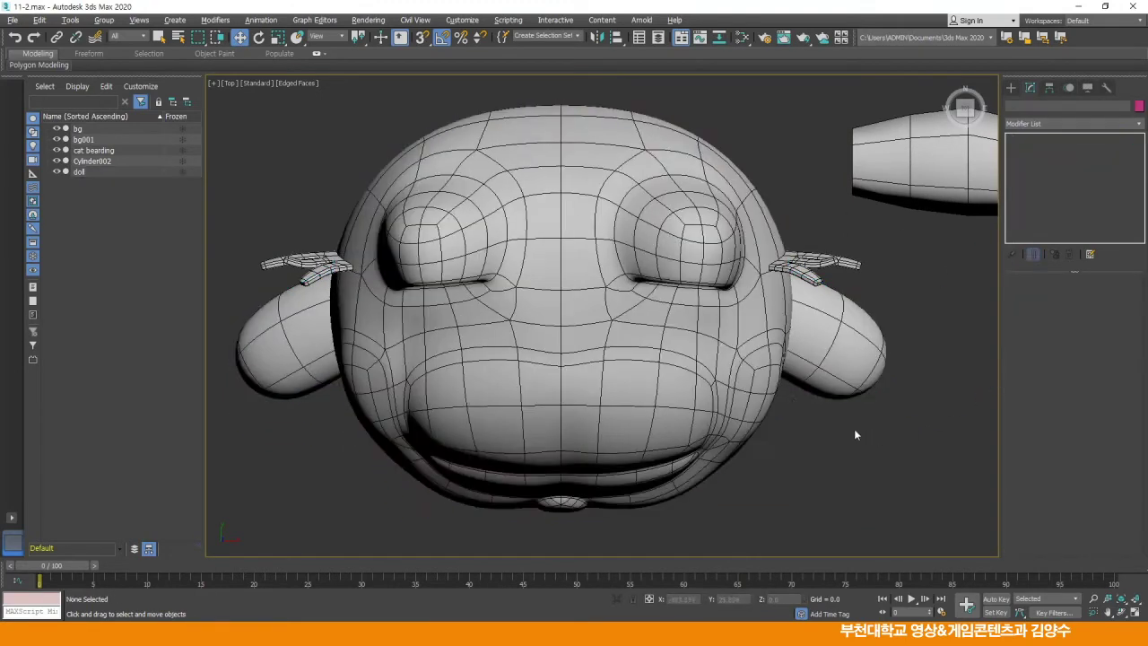
key("alt+w")
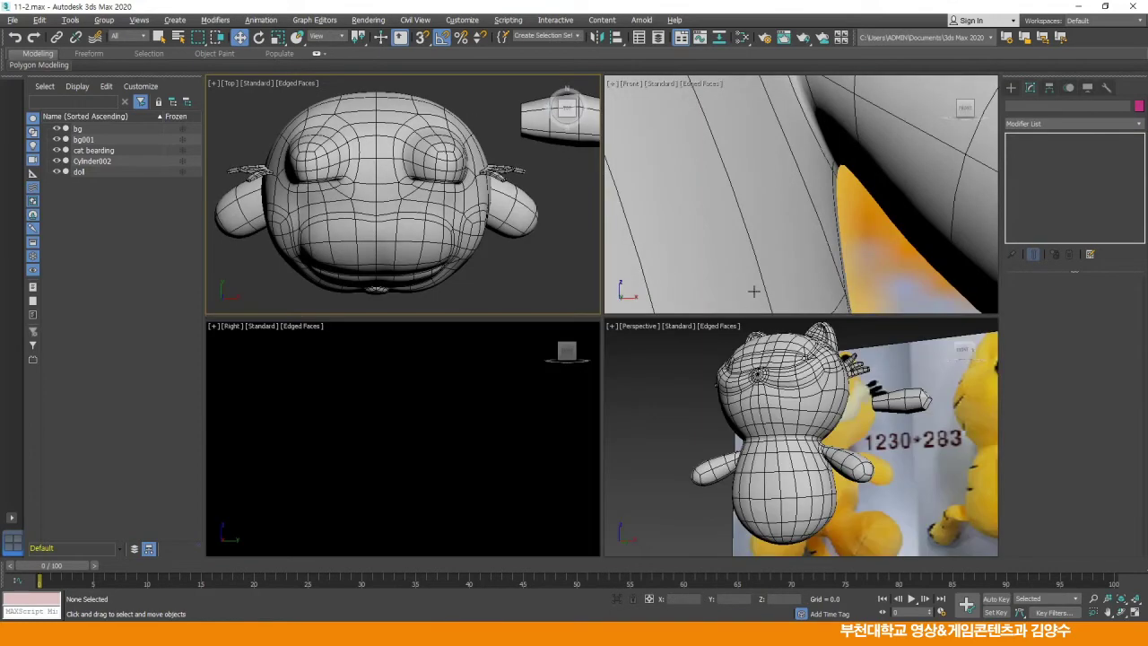
Change the Right viewport to the Left view and reframe the doll against its reference photos in the other views
left_click(239, 329)
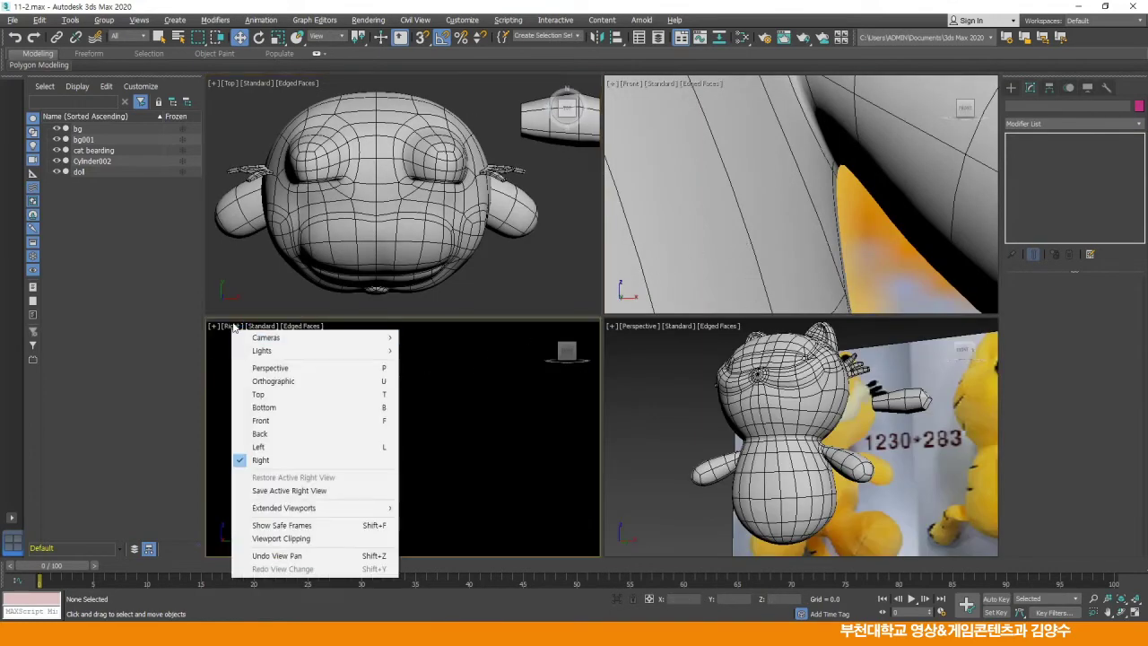
left_click(257, 449)
scroll(435, 399, "down", 6)
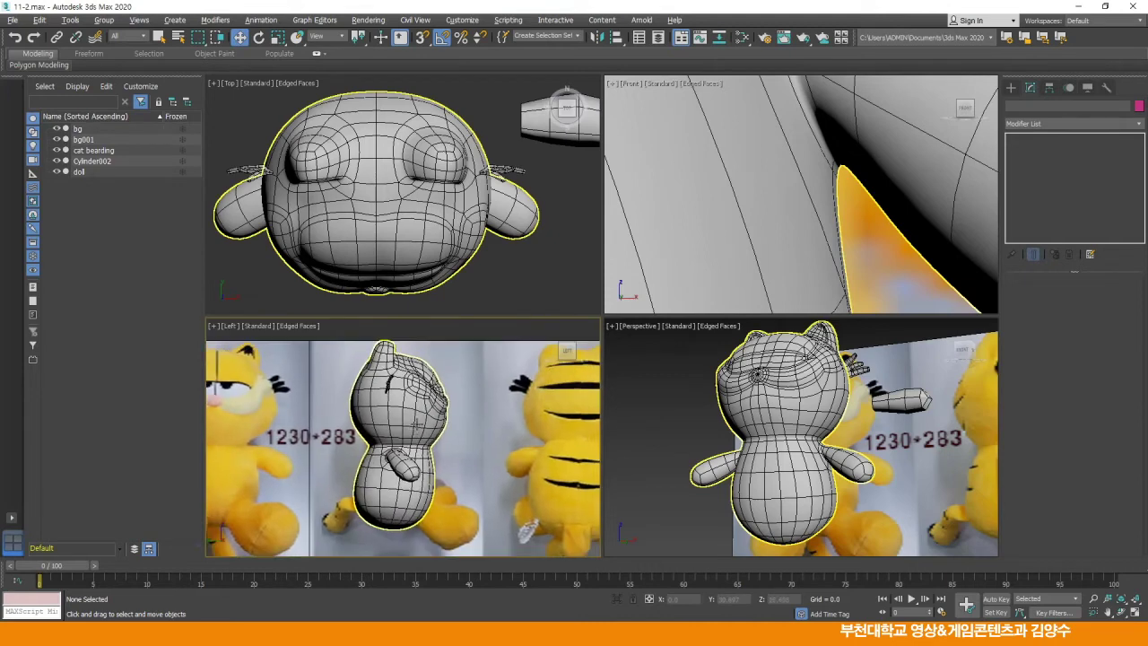
scroll(841, 192, "down", 8)
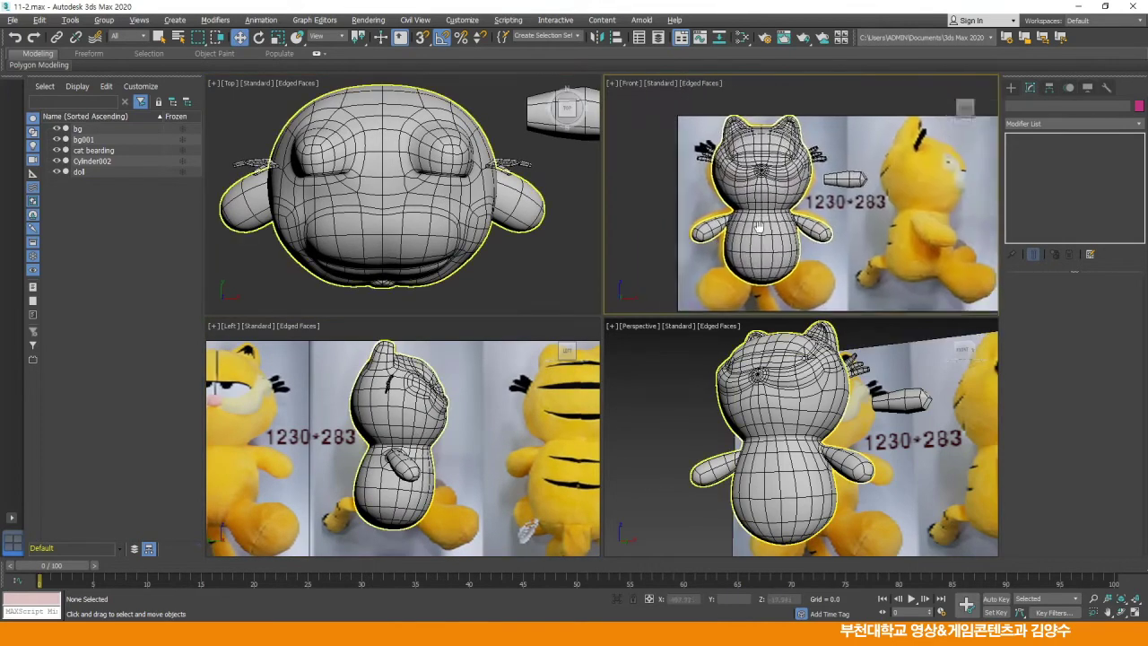
scroll(792, 436, "up", 4)
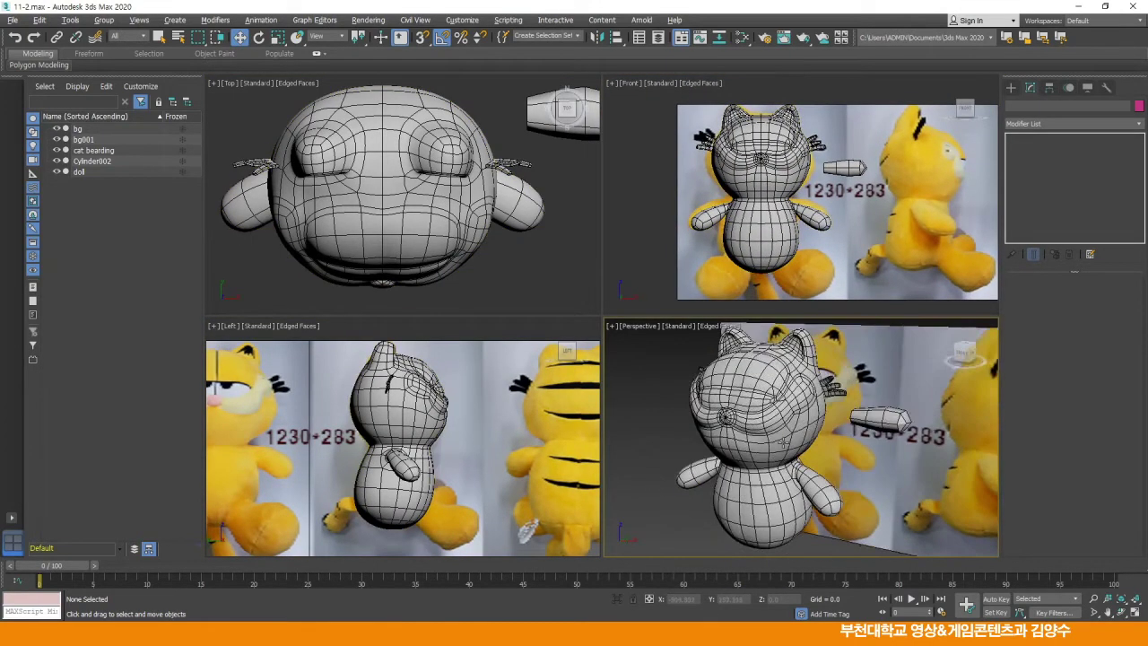
scroll(511, 148, "up", 3)
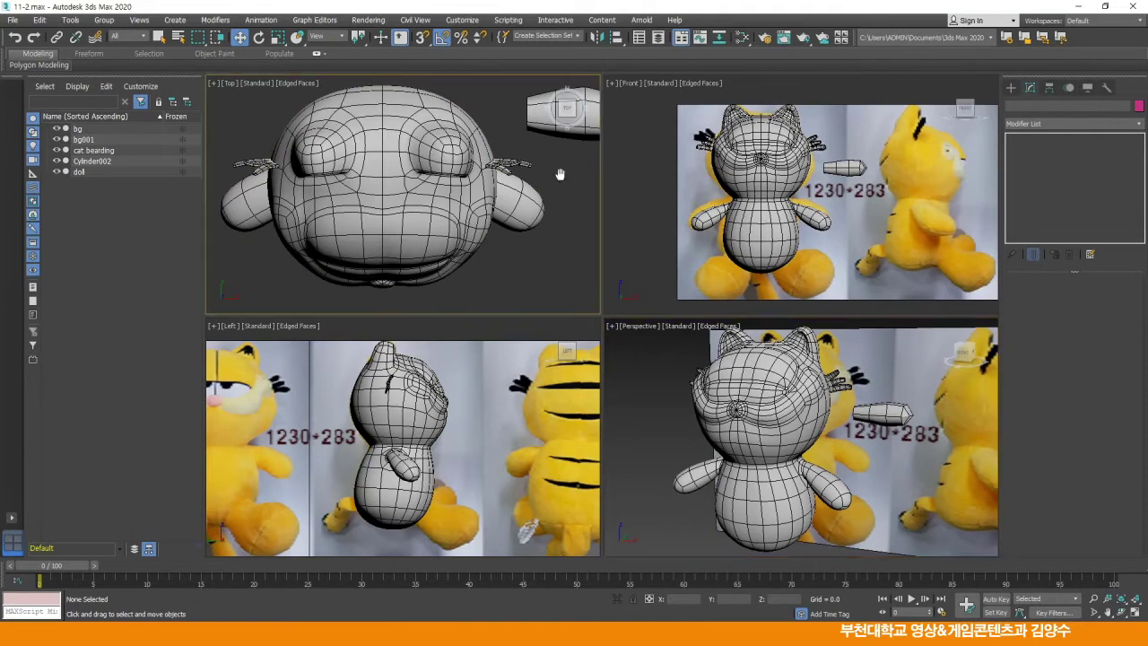
Delete the leftover arm cylinder floating beside the doll
left_click(507, 147)
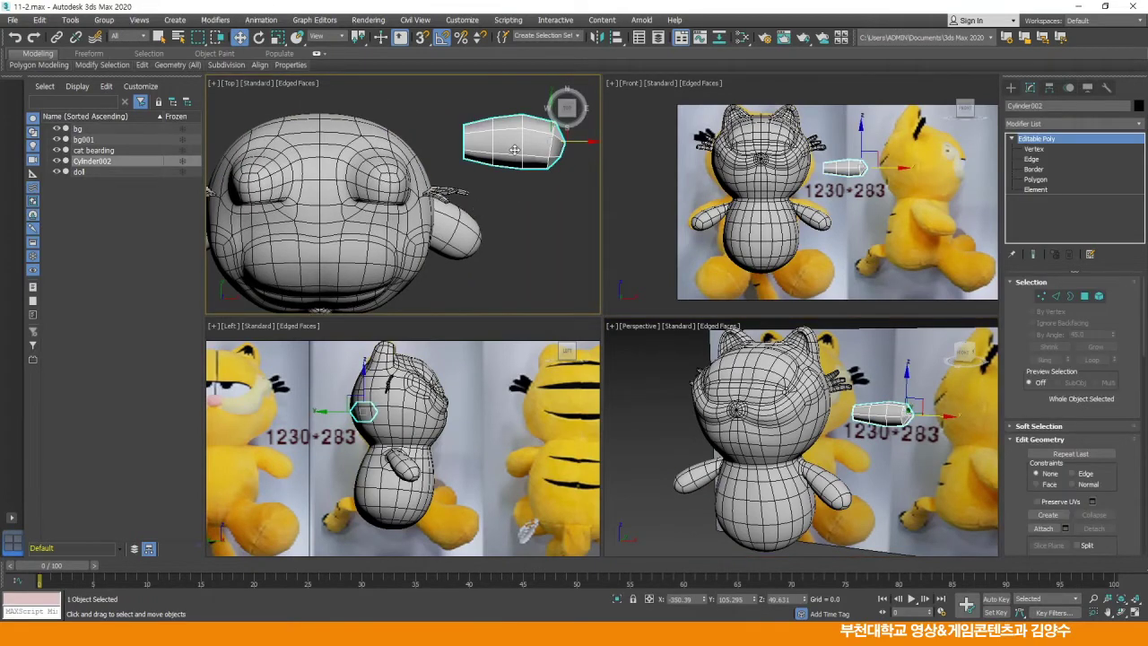
key("Delete")
scroll(484, 223, "down", 2)
scroll(516, 215, "up", 2)
middle_click_drag(472, 231, 498, 223)
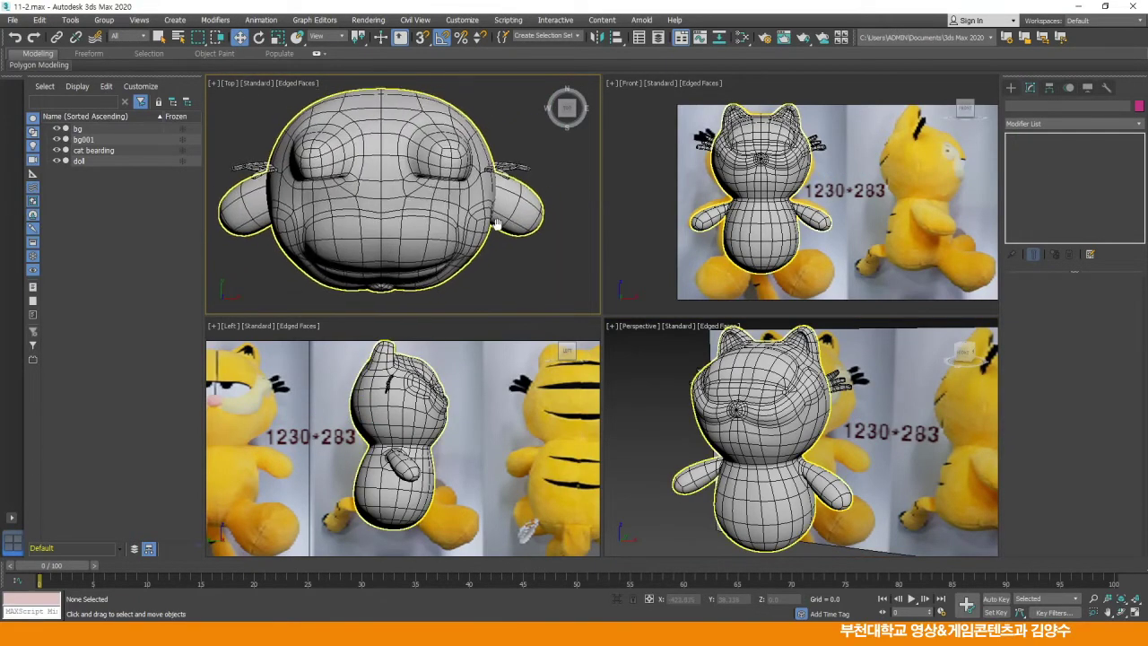
Compare the doll's head, body and arm proportions with the reference photos in the Front and maximized Left views
middle_click_drag(788, 230, 790, 242)
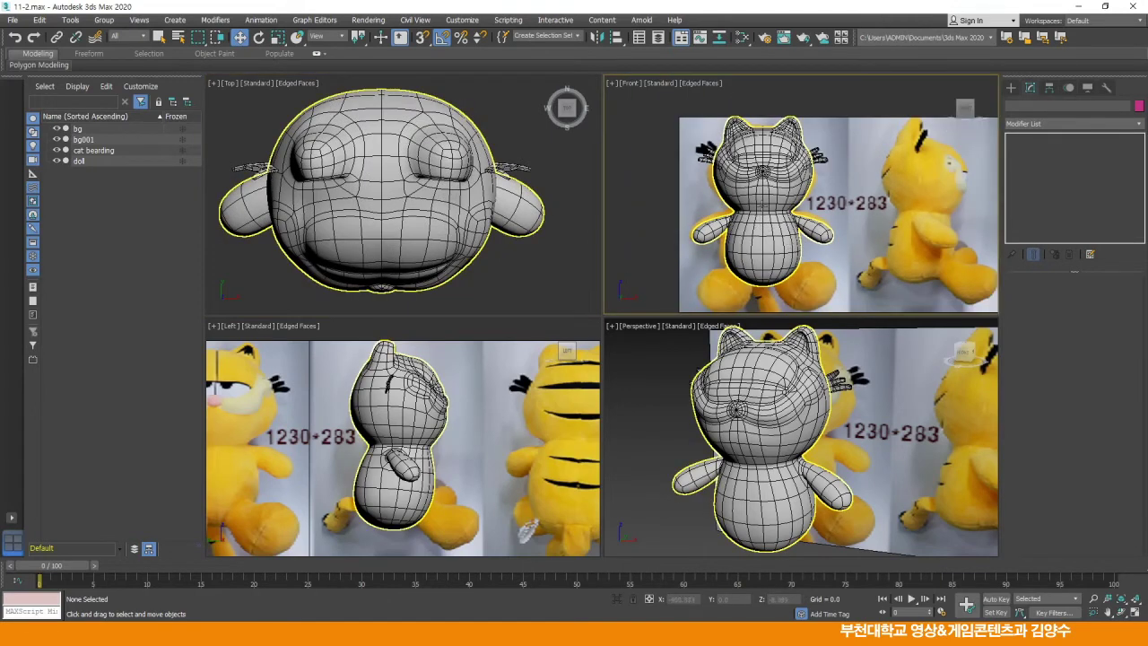
scroll(718, 168, "up", 6)
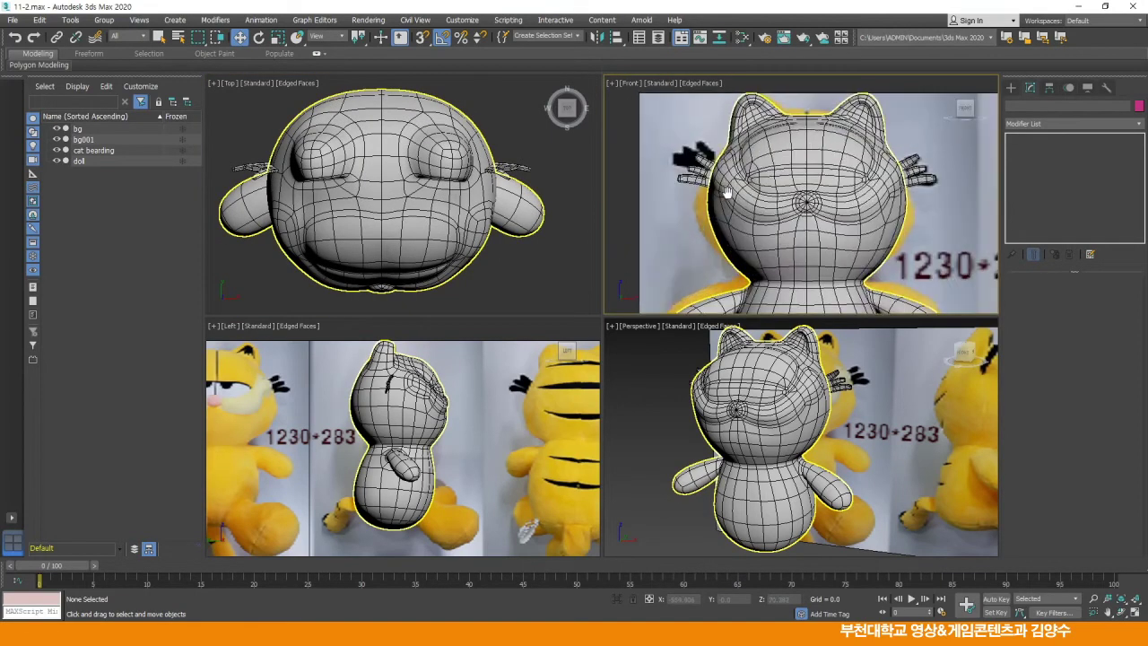
scroll(812, 226, "down", 4)
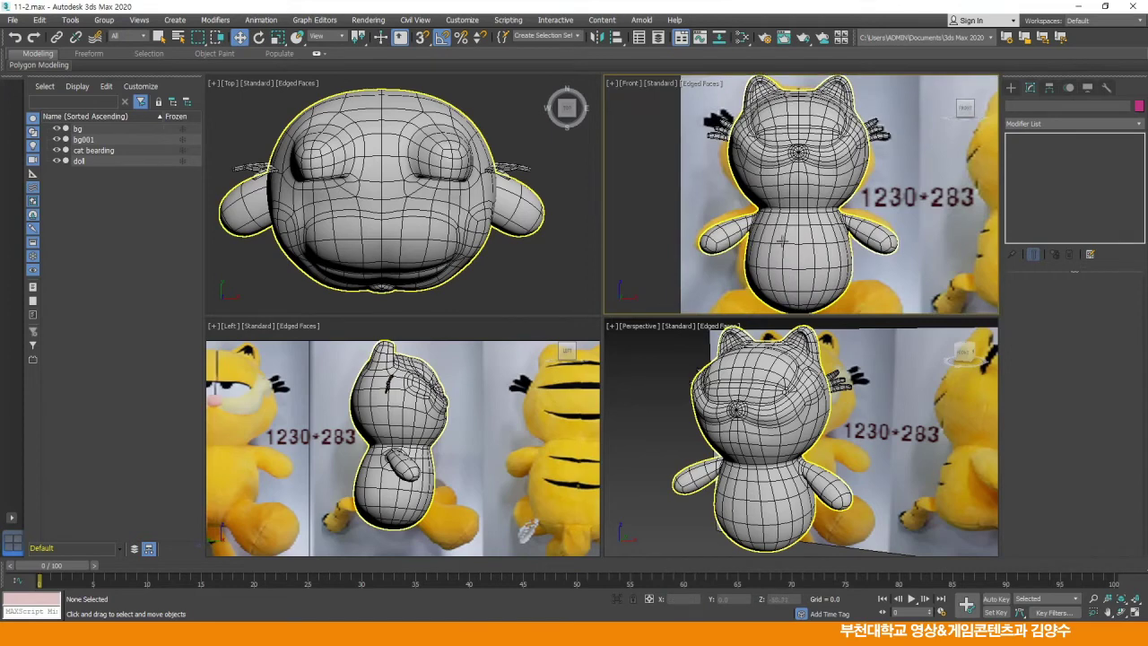
scroll(779, 253, "up", 4)
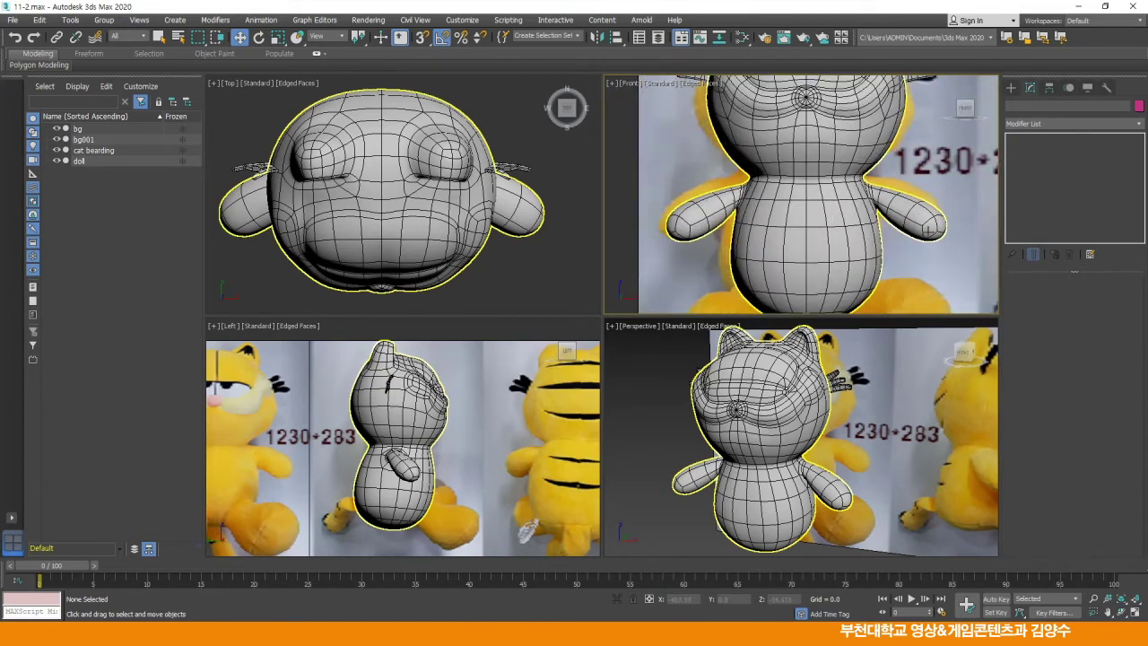
middle_click_drag(933, 220, 886, 219)
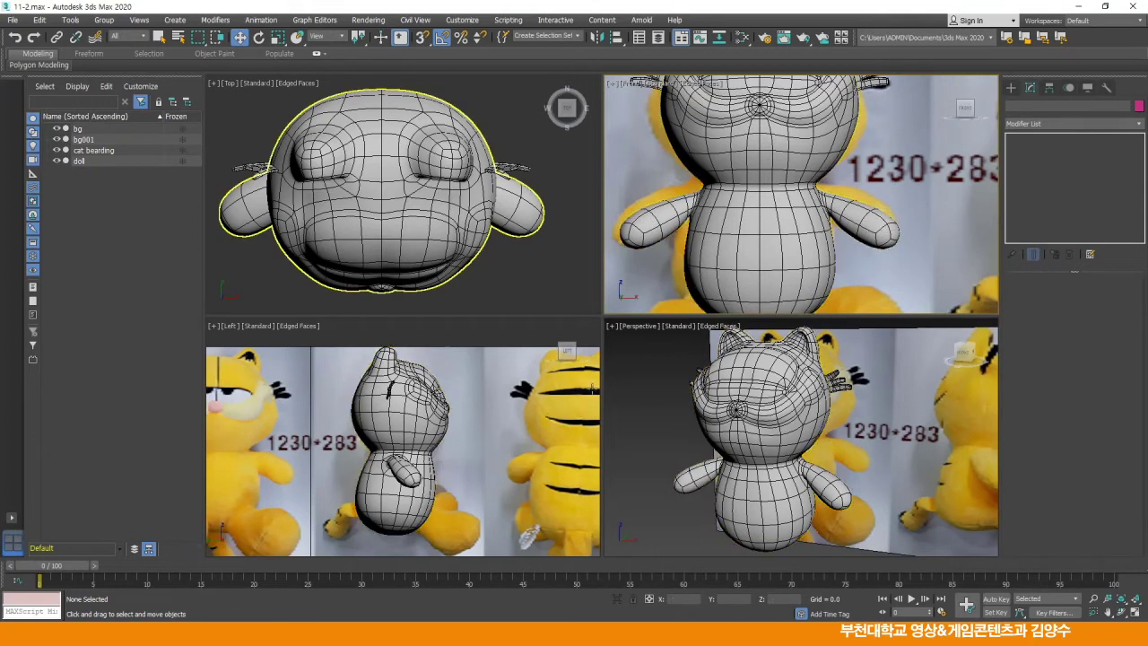
key("alt+w")
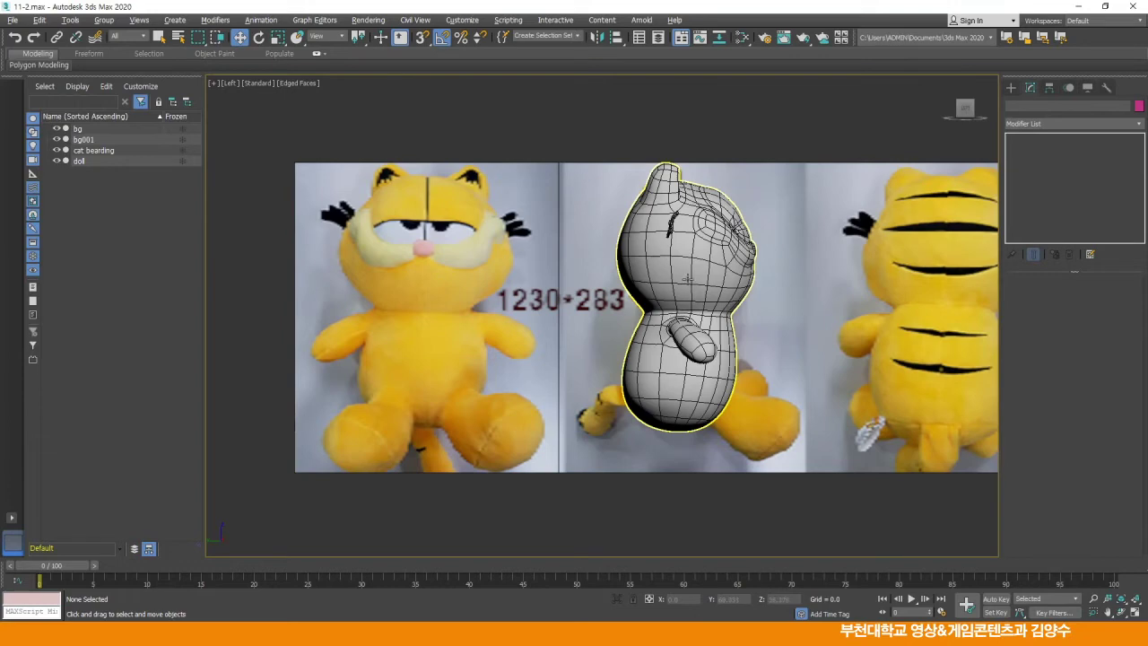
scroll(683, 308, "up", 2)
middle_click_drag(691, 332, 727, 307)
scroll(723, 320, "down", 2)
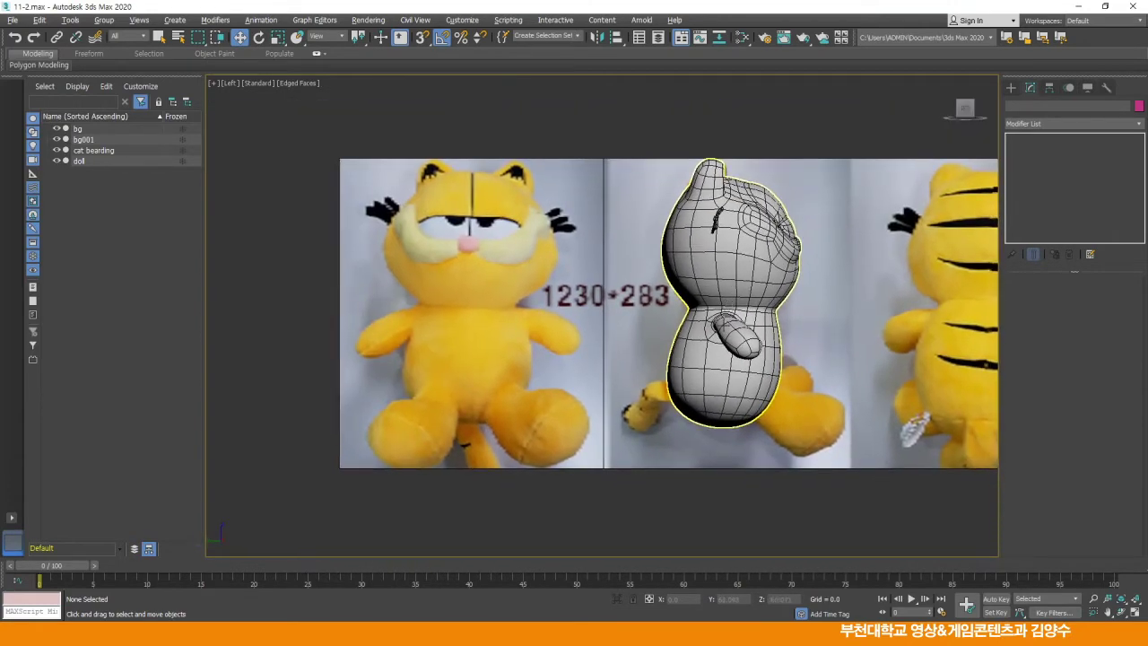
middle_click_drag(747, 289, 675, 239)
middle_click_drag(689, 317, 656, 315)
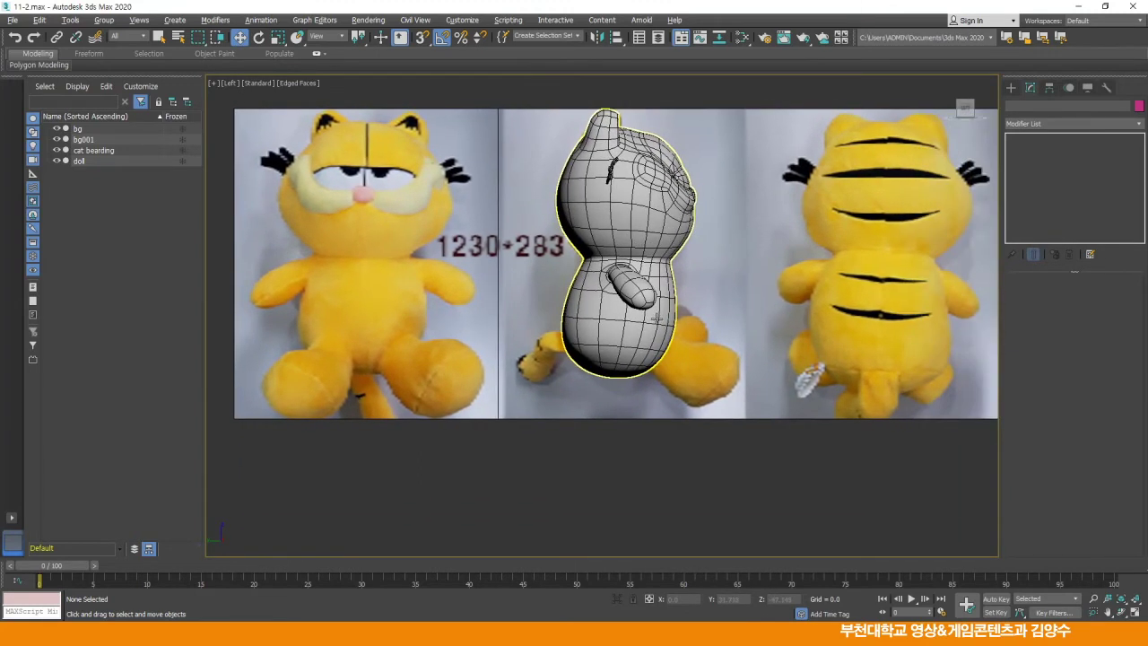
middle_click_drag(731, 310, 648, 352)
Render the doll from the Front view with the Scanline Renderer, check the result, and close the render windows
key("f")
scroll(627, 344, "up", 5)
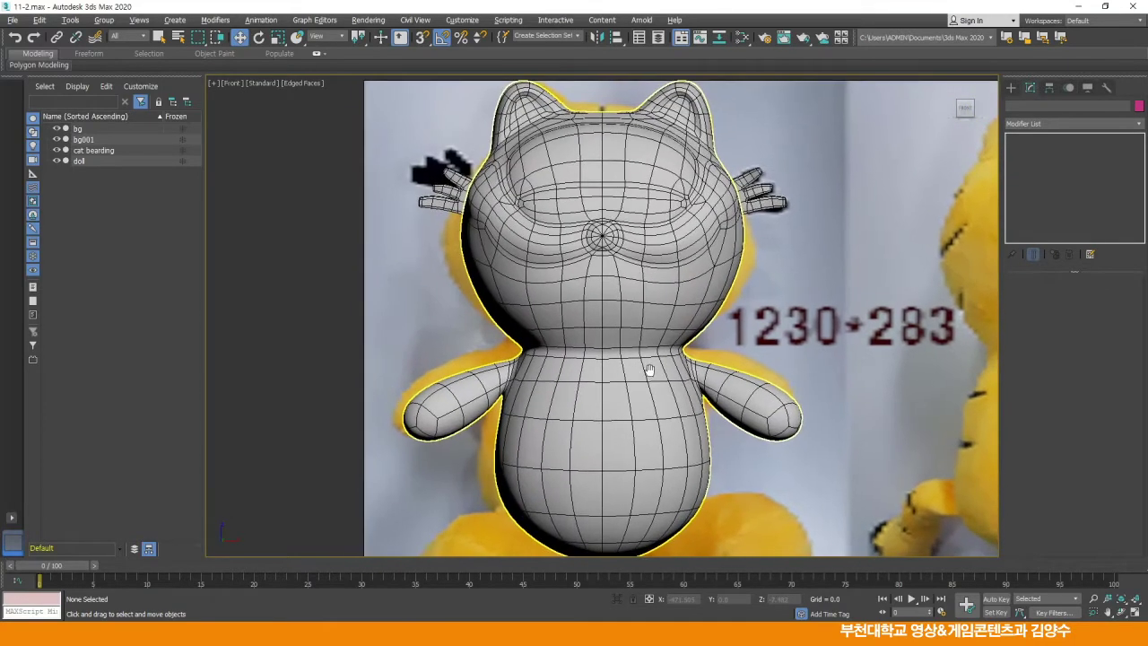
left_click(762, 41)
left_click(309, 88)
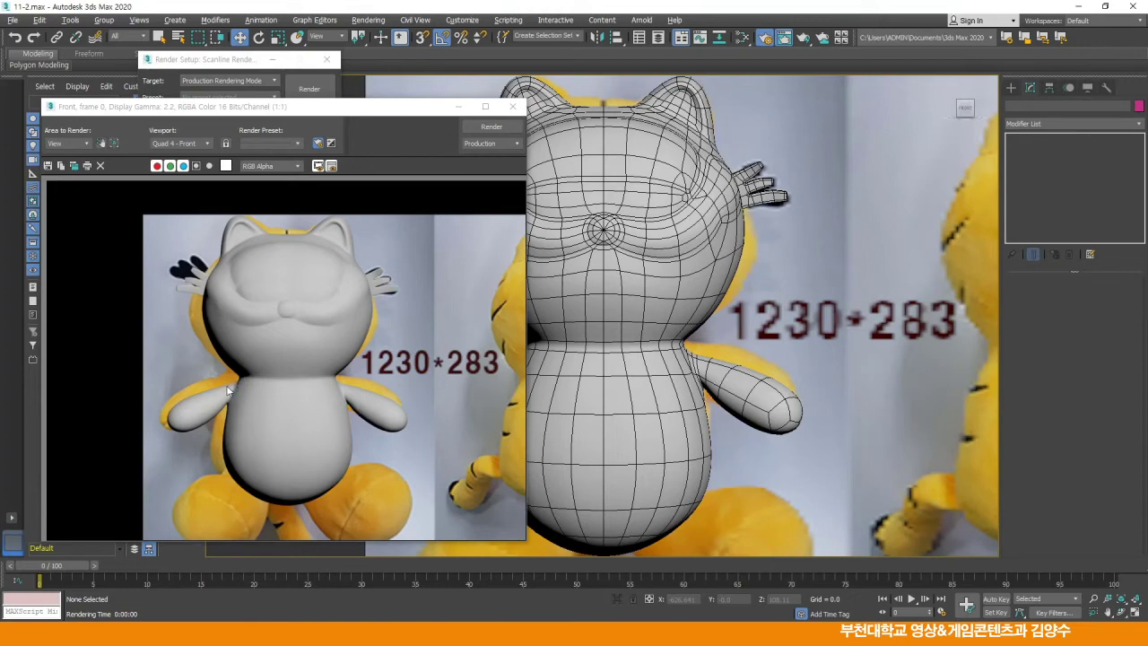
left_click(512, 106)
left_click(328, 60)
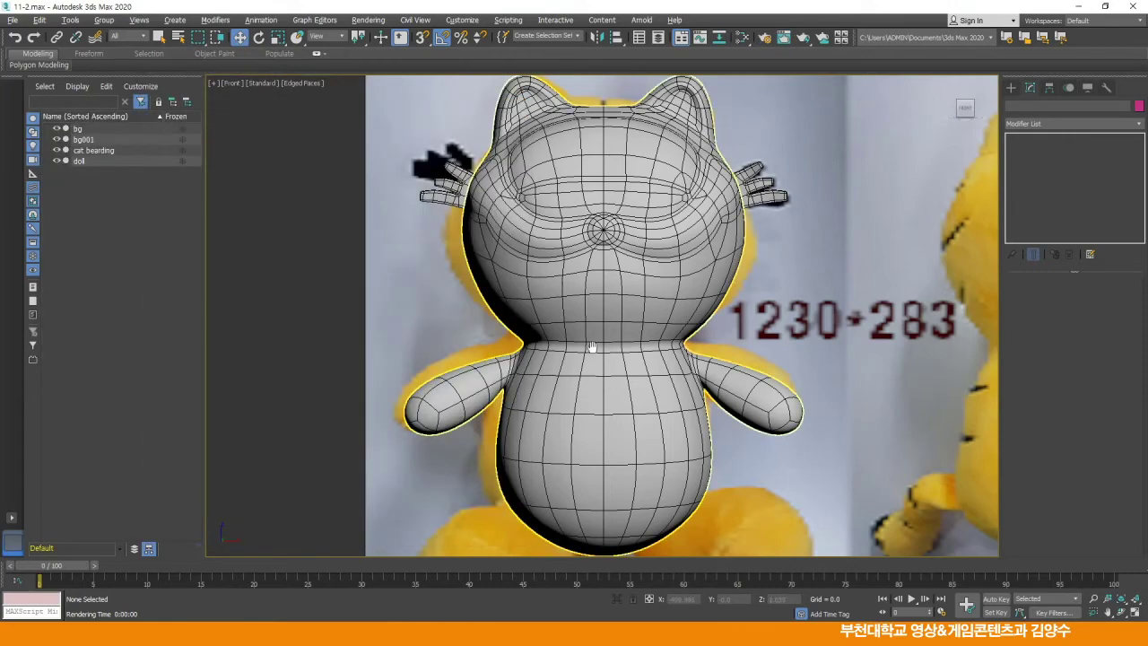
Render the doll from the maximized Left view, check its side profile, and close the render windows
scroll(592, 314, "up", 2)
key("alt+w")
key("alt+w")
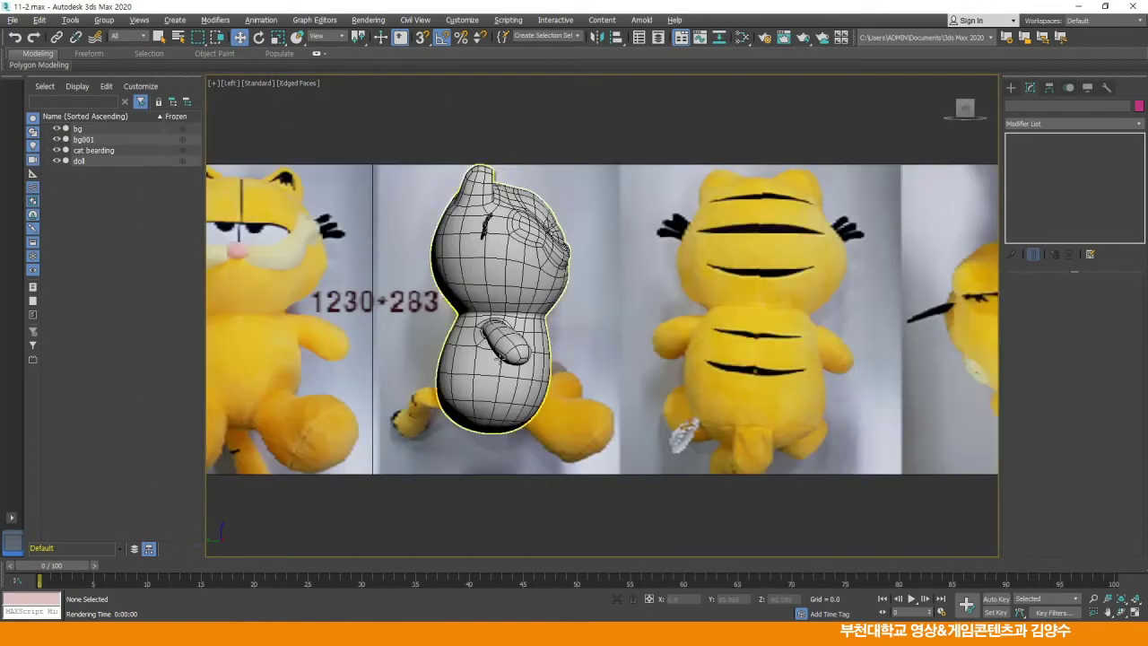
scroll(520, 404, "up", 4)
scroll(566, 423, "down", 2)
middle_click_drag(566, 423, 756, 395)
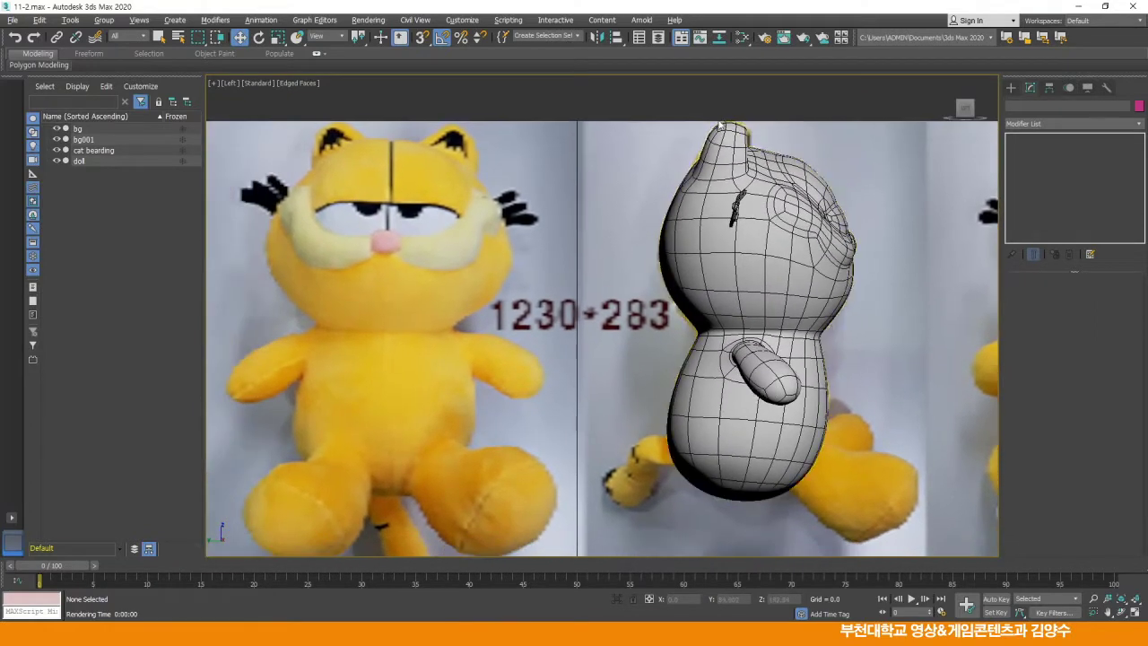
left_click(764, 37)
left_click(309, 89)
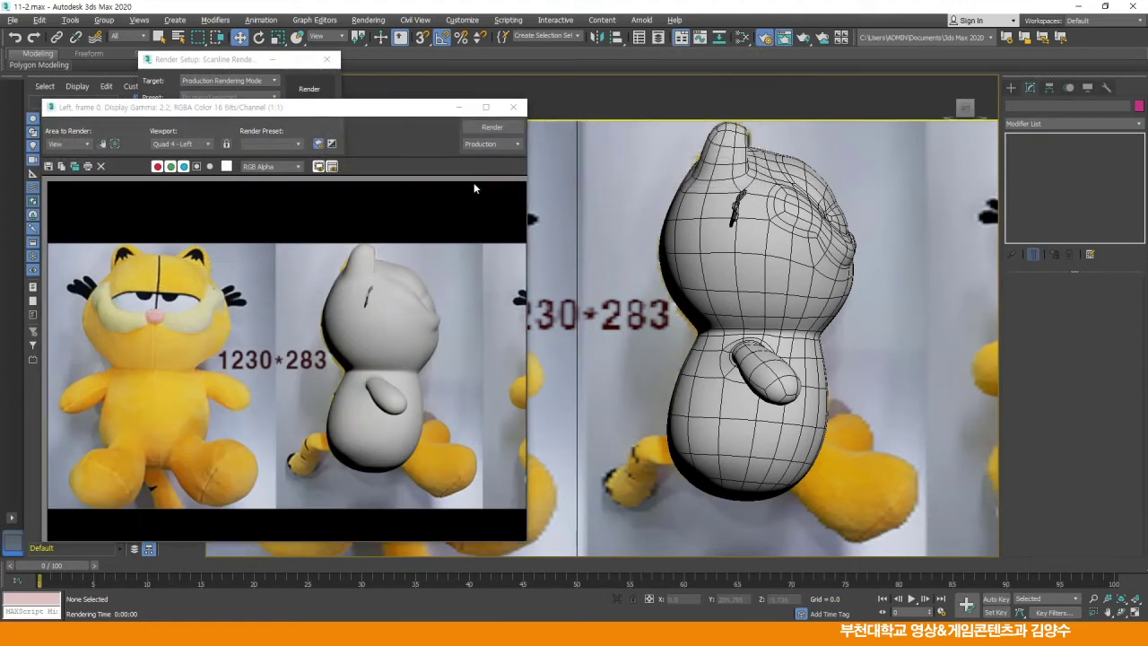
left_click(513, 107)
left_click(326, 59)
Render an angled Perspective view of the doll with the Scanline Renderer, check it, and close the render windows
middle_click_drag(790, 269, 665, 271)
key("alt+w")
middle_click(805, 385)
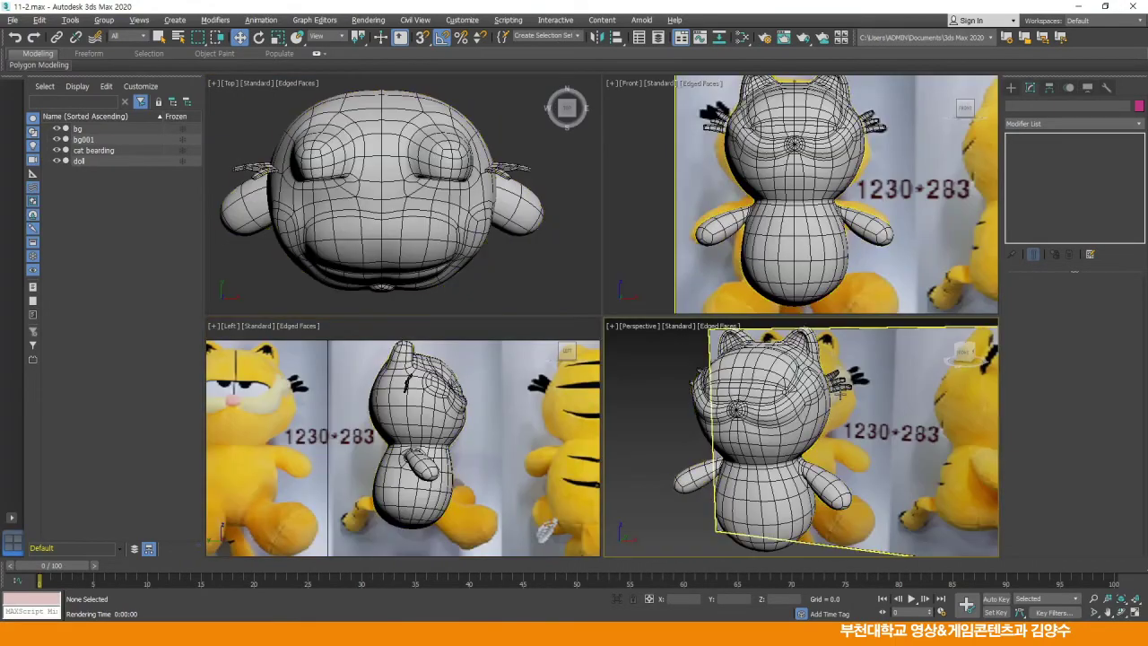
key("alt+w")
middle_click_drag(641, 363, 682, 375, "alt")
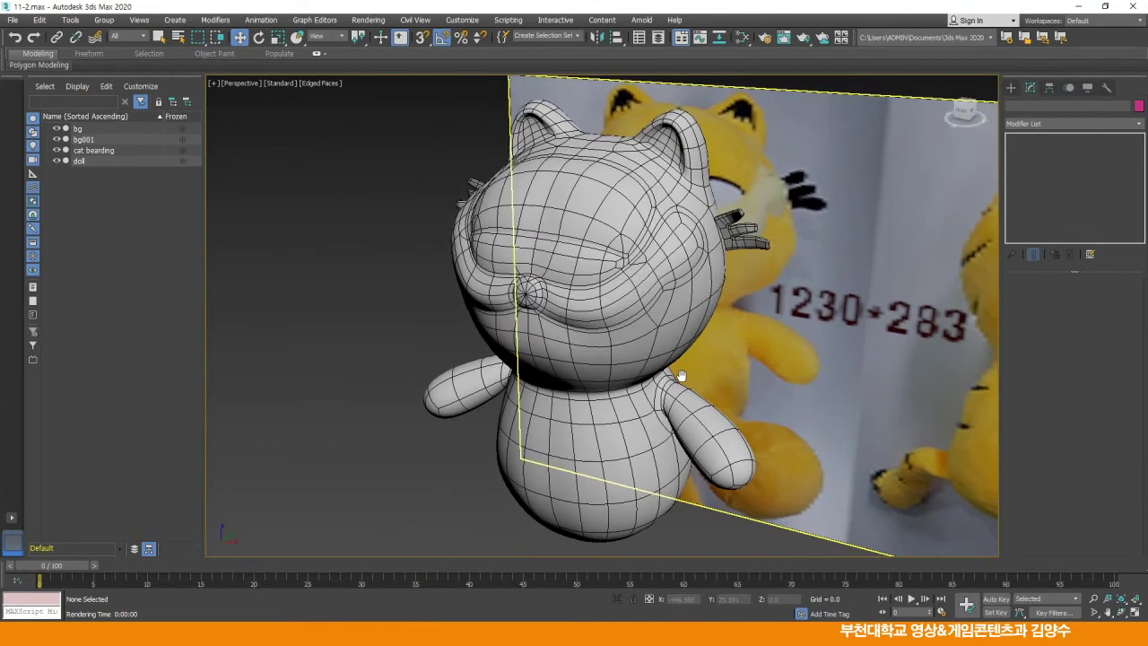
left_click(761, 39)
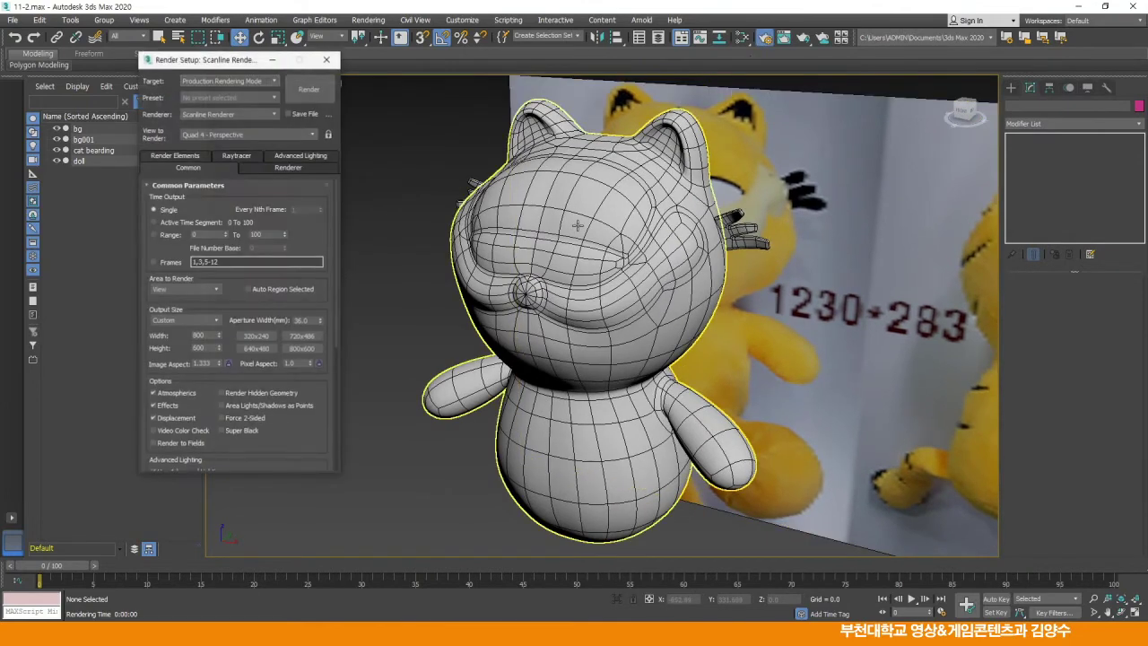
left_click(309, 89)
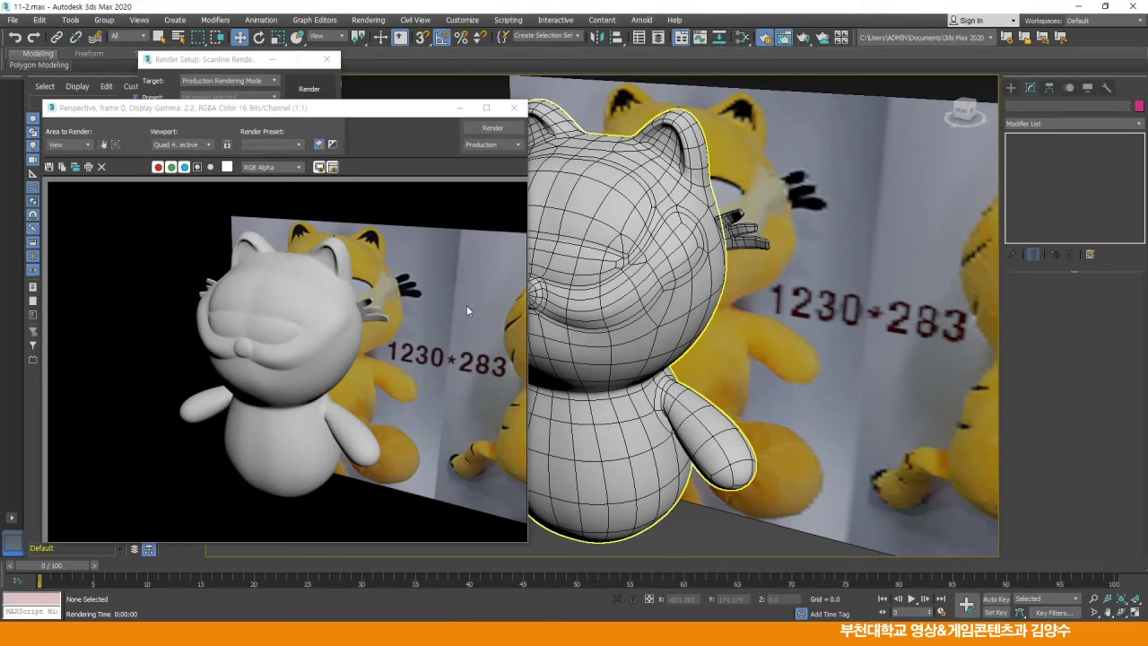
left_click(513, 107)
middle_click_drag(565, 407, 541, 250)
left_click(327, 60)
Edit the doll's Editable Poly vertices and shift those on the belly's front centre line along the Y axis
scroll(560, 252, "up", 5)
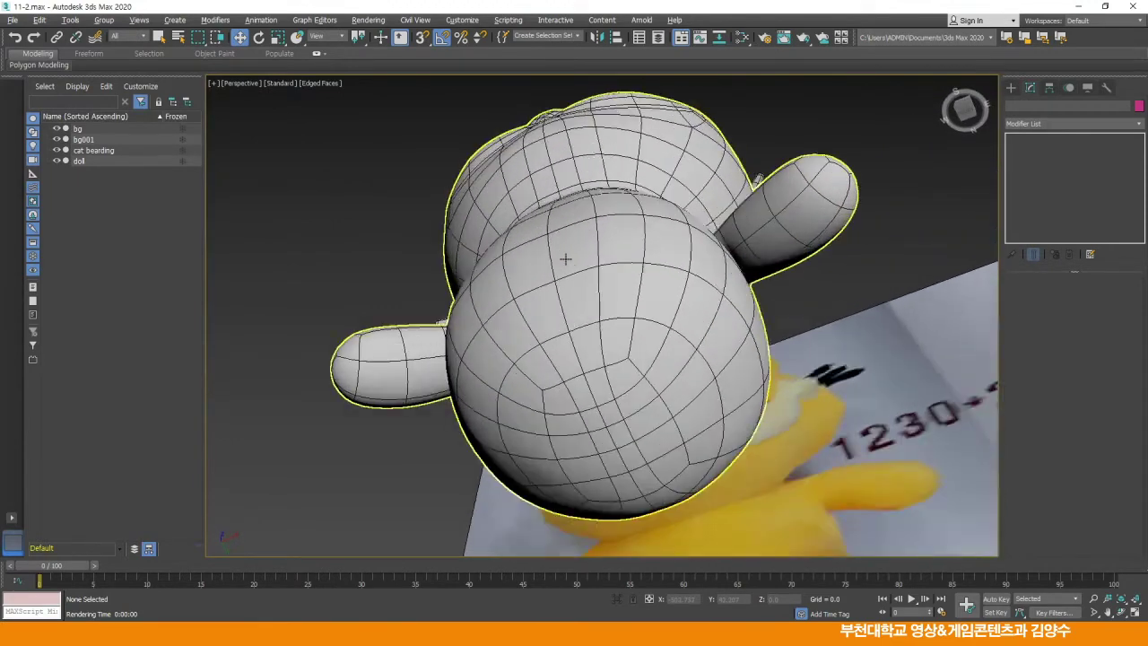
left_click(557, 225)
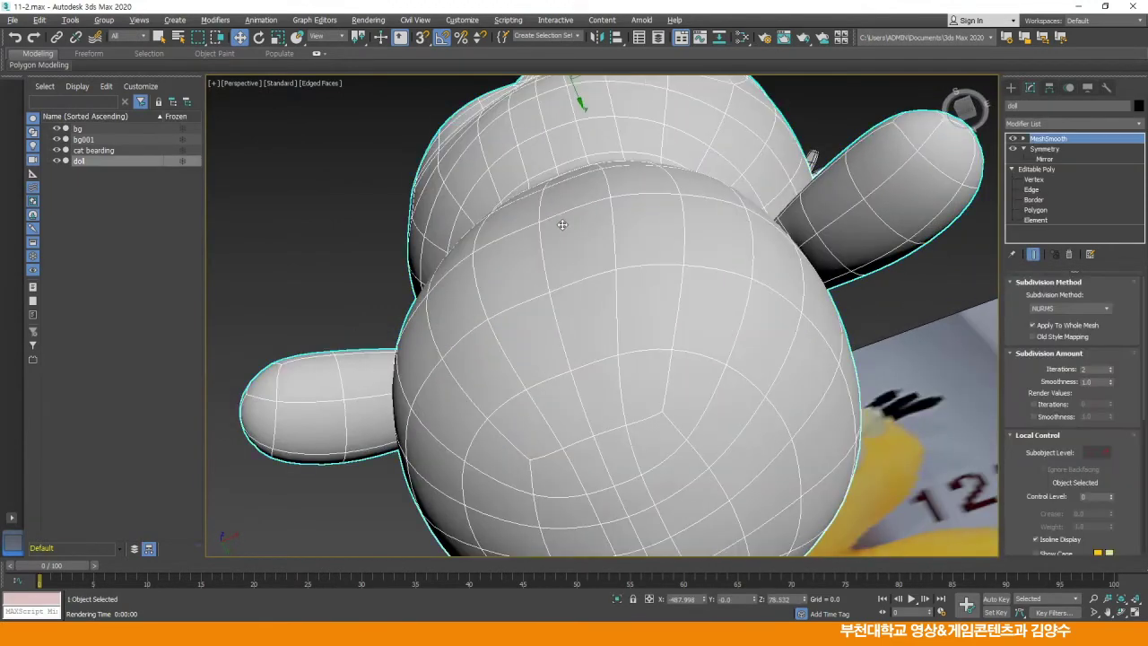
left_click(1041, 179)
left_click(538, 210)
left_click_drag(551, 248, 550, 247)
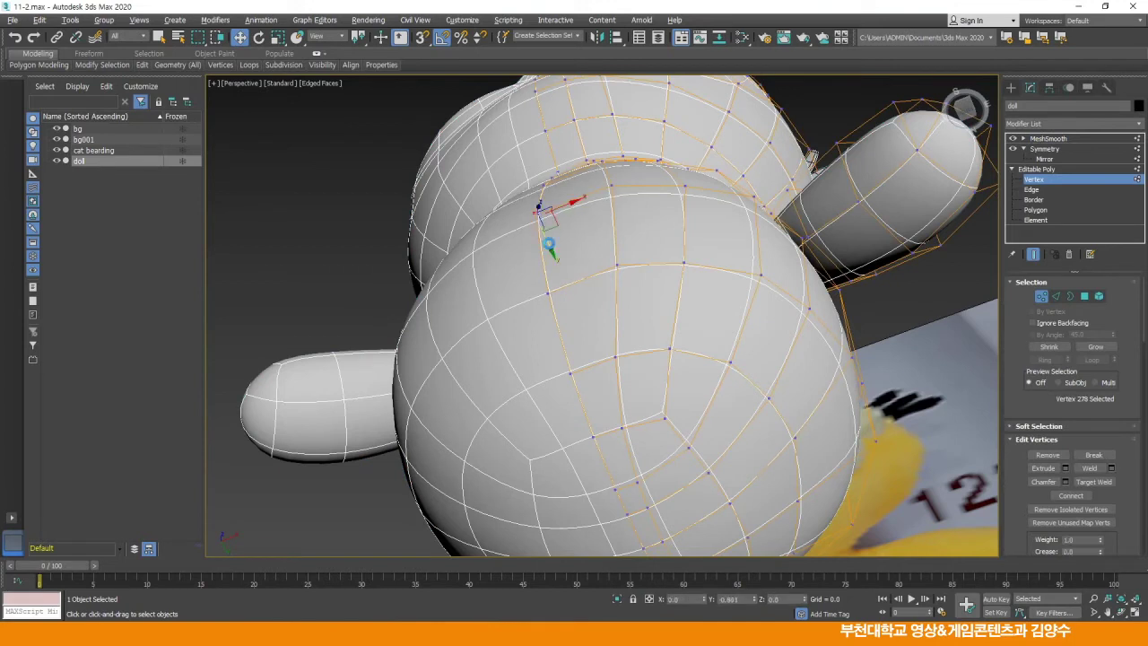
left_click(548, 282)
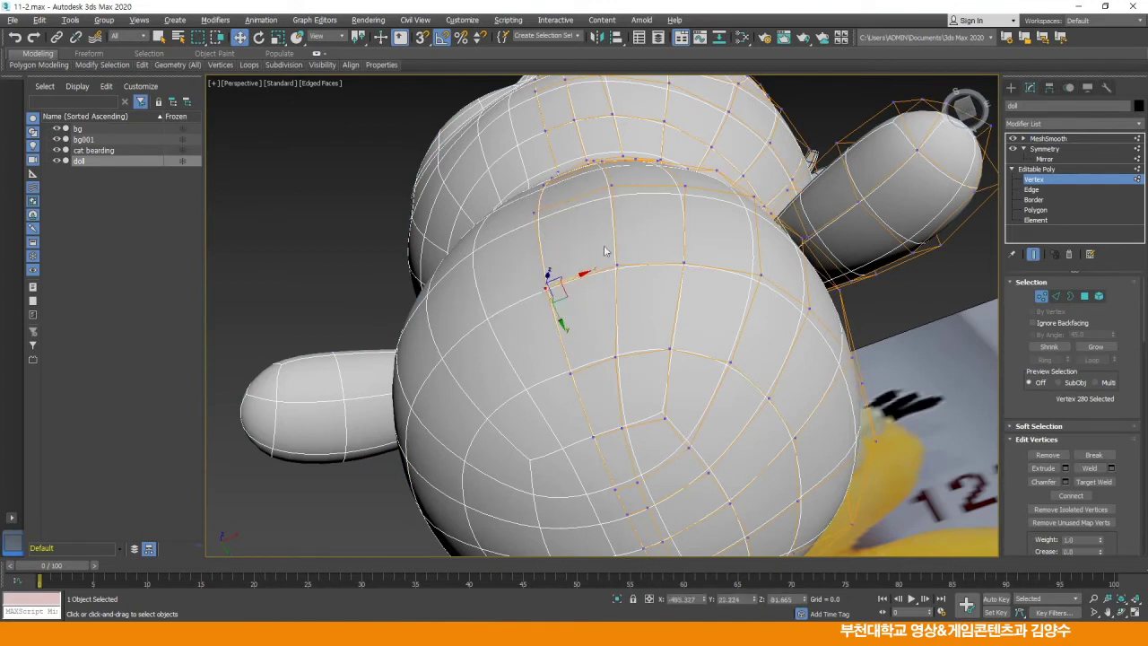
Adjust the belly vertices in the two columns beside the centre line along the Y axis to round the tummy
left_click(614, 190)
left_click(618, 265)
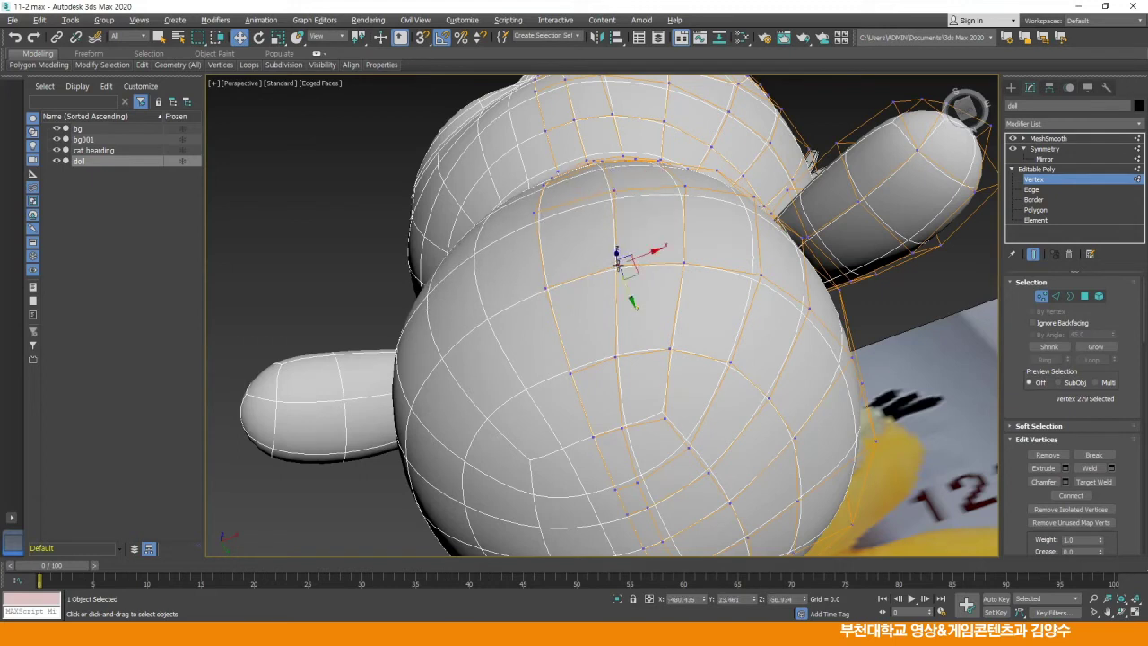
left_click_drag(628, 290, 630, 294)
left_click(685, 186)
left_click(682, 254)
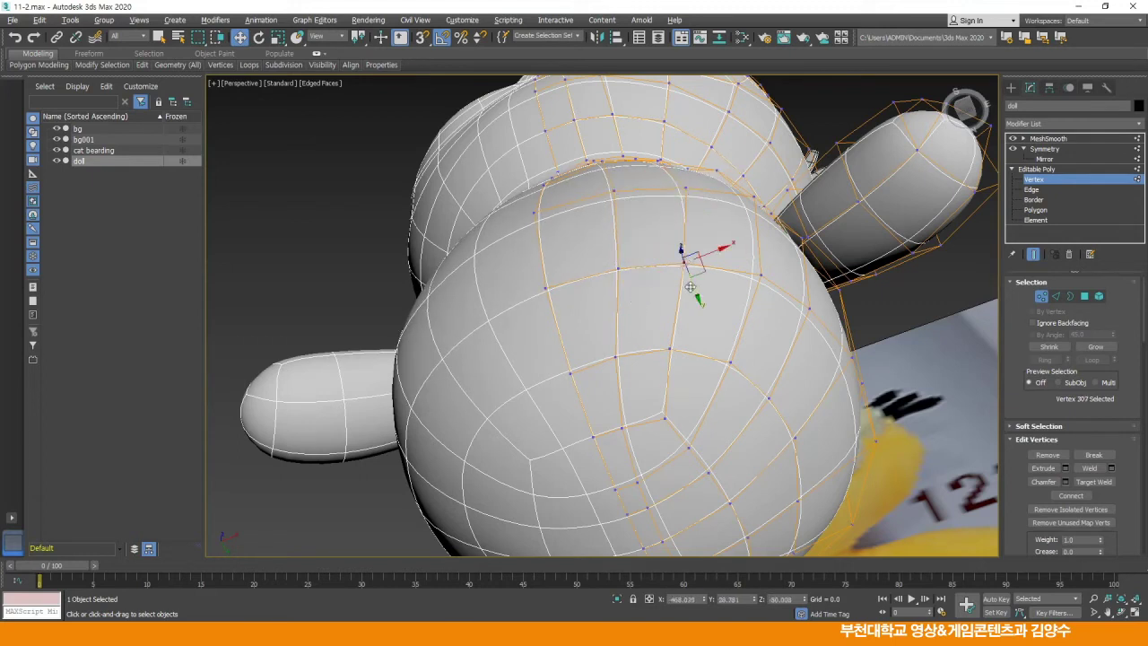
left_click(668, 347)
left_click_drag(685, 378, 687, 382)
Move the doll's upper chest vertices below the neck along the Y axis to refine the front contour
left_click(769, 353)
middle_click_drag(733, 299, 554, 379, "alt")
left_click_drag(550, 377, 554, 384)
left_click(525, 406)
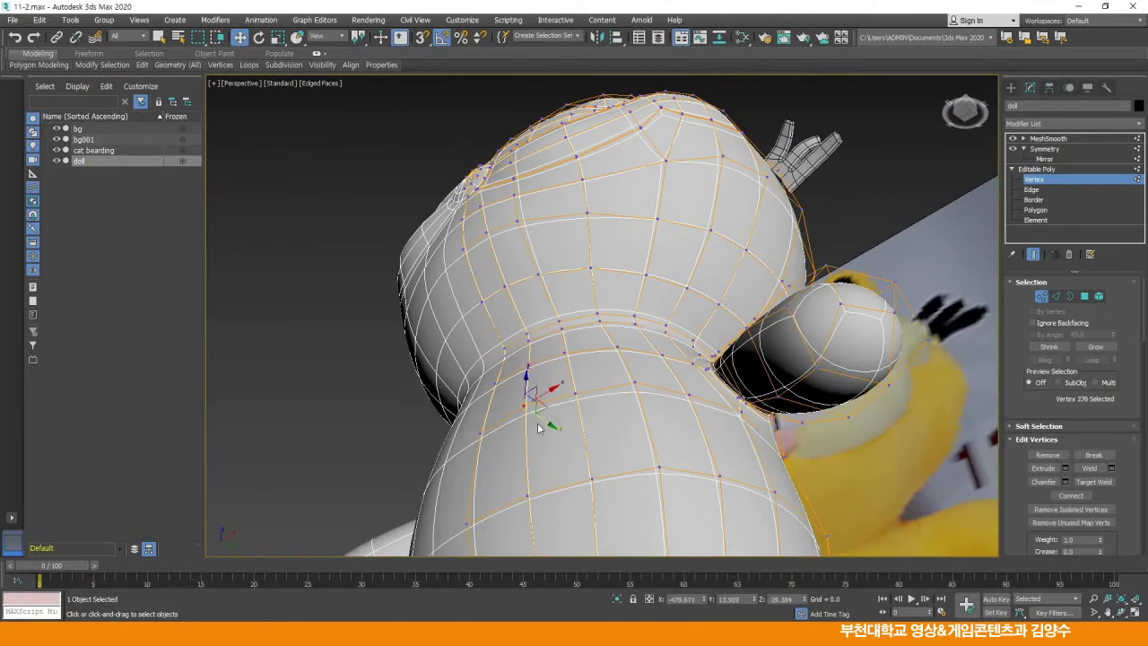
left_click_drag(544, 419, 549, 423)
Shift the paired front neck-crease vertices and the chest vertex just below them along the Y axis
left_click(528, 334)
left_click(529, 339, "ctrl")
scroll(529, 332, "up", 5)
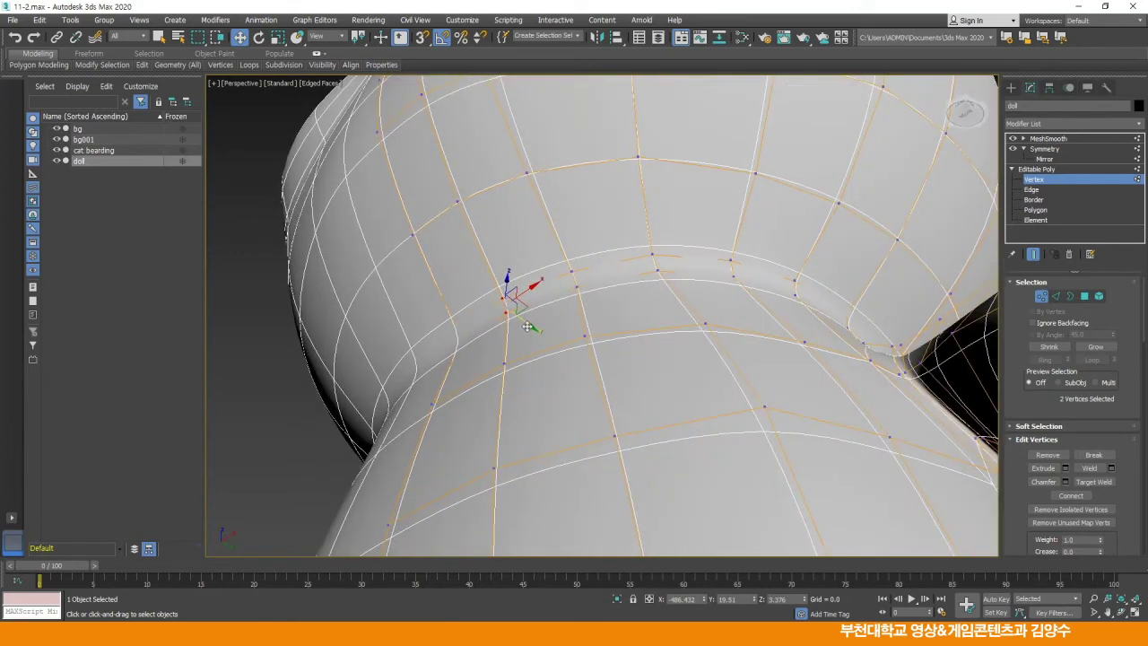
left_click_drag(528, 327, 529, 329)
left_click(572, 272)
left_click(577, 286, "ctrl")
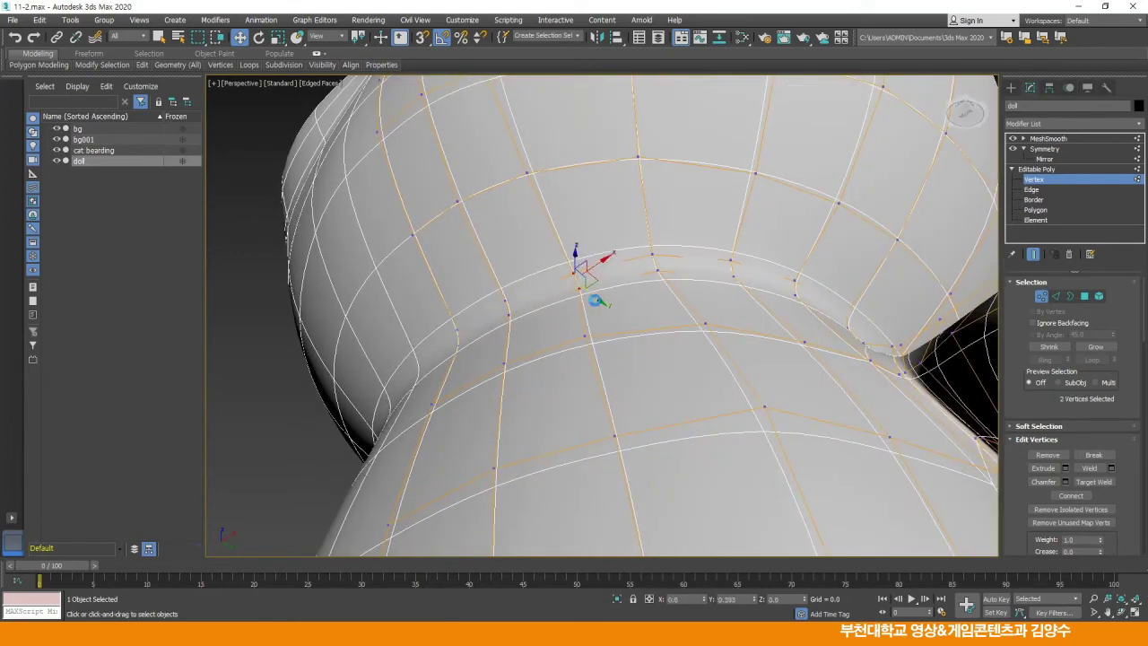
left_click(594, 341)
left_click_drag(605, 349, 609, 357)
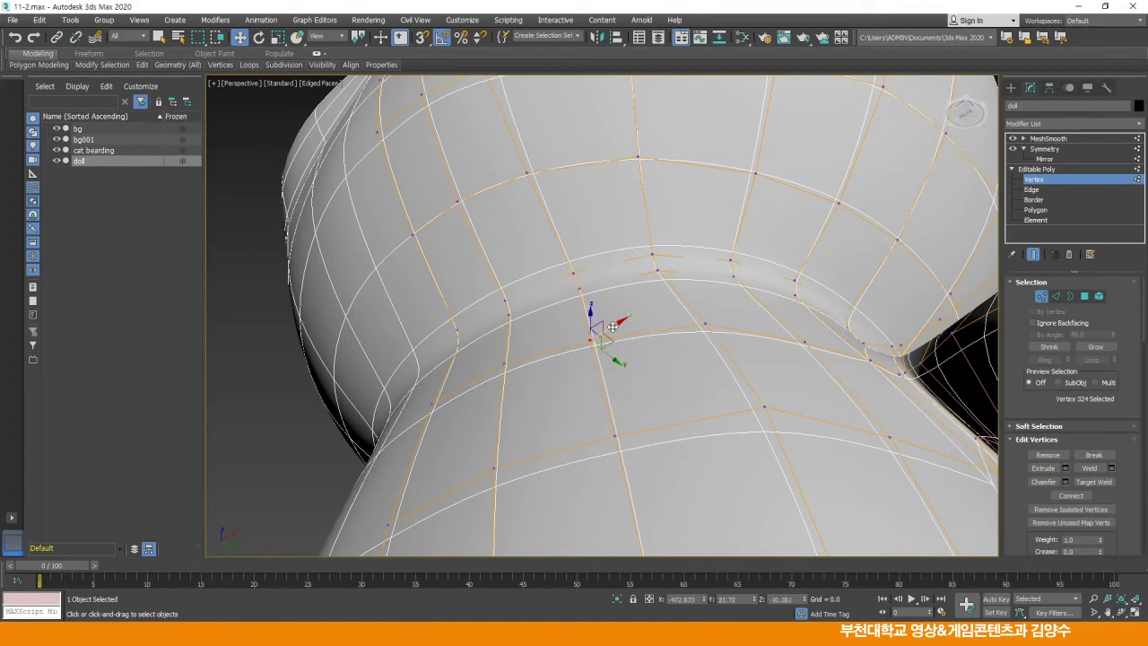
Render the perspective view to check the reshaped neck and chest, and leave vertex editing of the doll
left_click(647, 340)
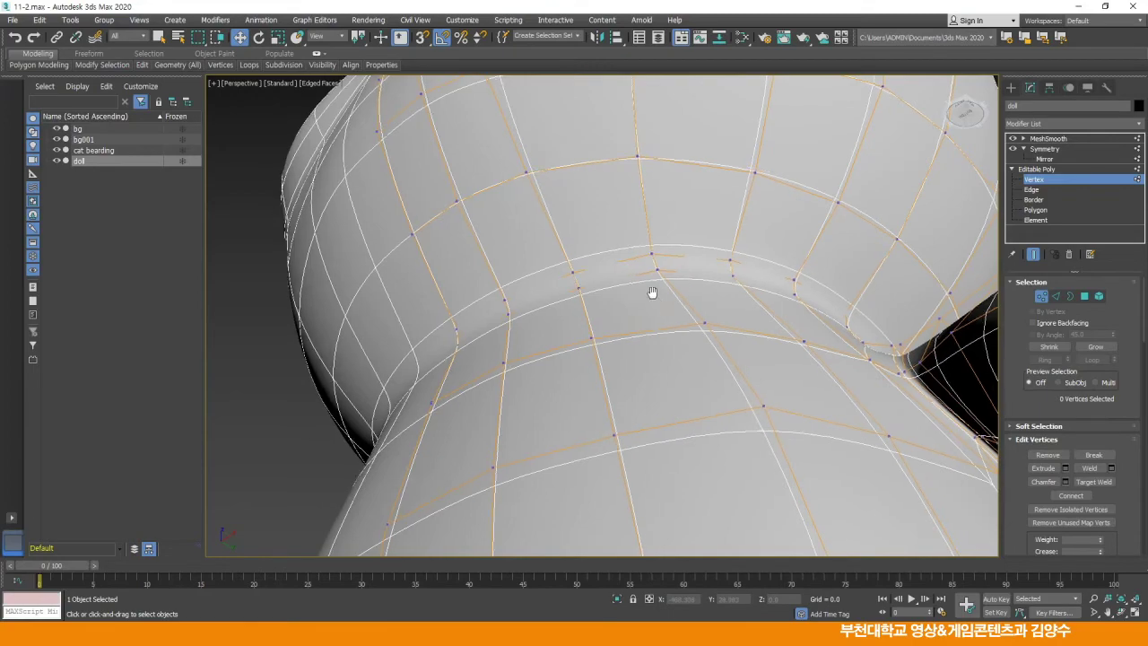
scroll(643, 285, "down", 4)
middle_click_drag(641, 282, 642, 309)
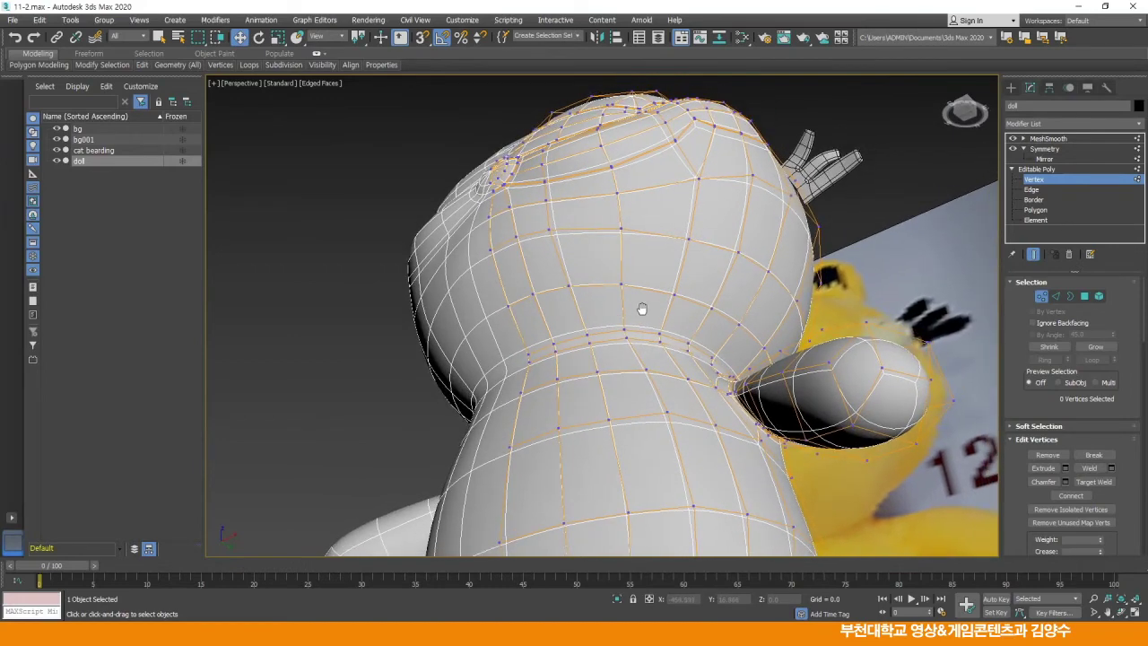
left_click(764, 38)
left_click(309, 90)
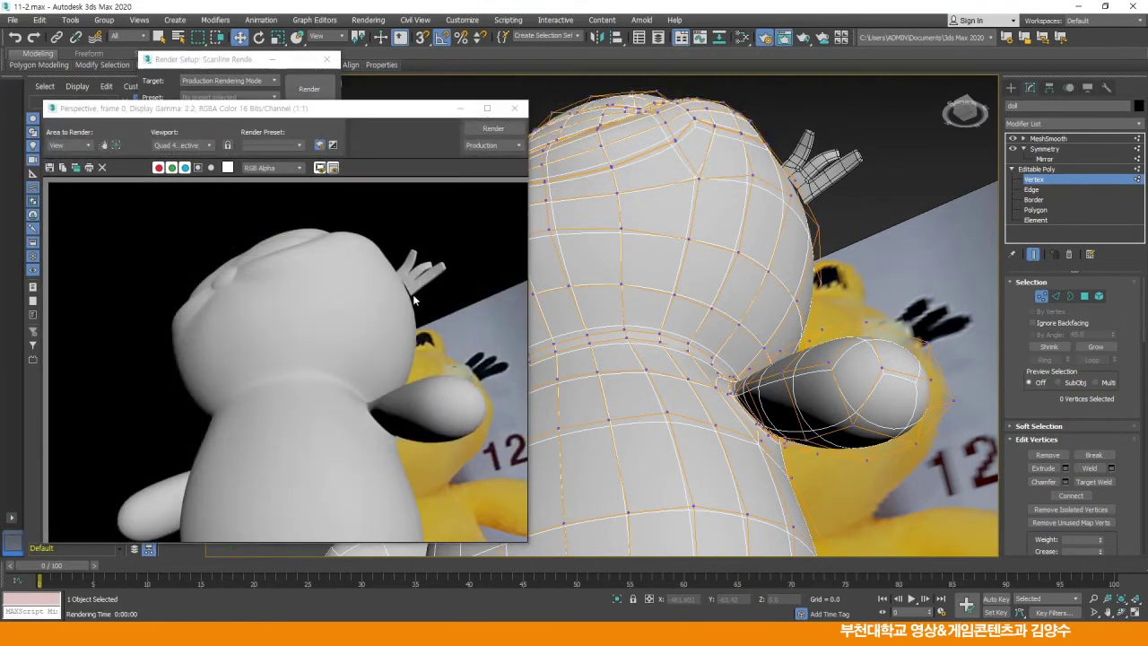
left_click(514, 108)
left_click(331, 66)
left_click(1042, 169)
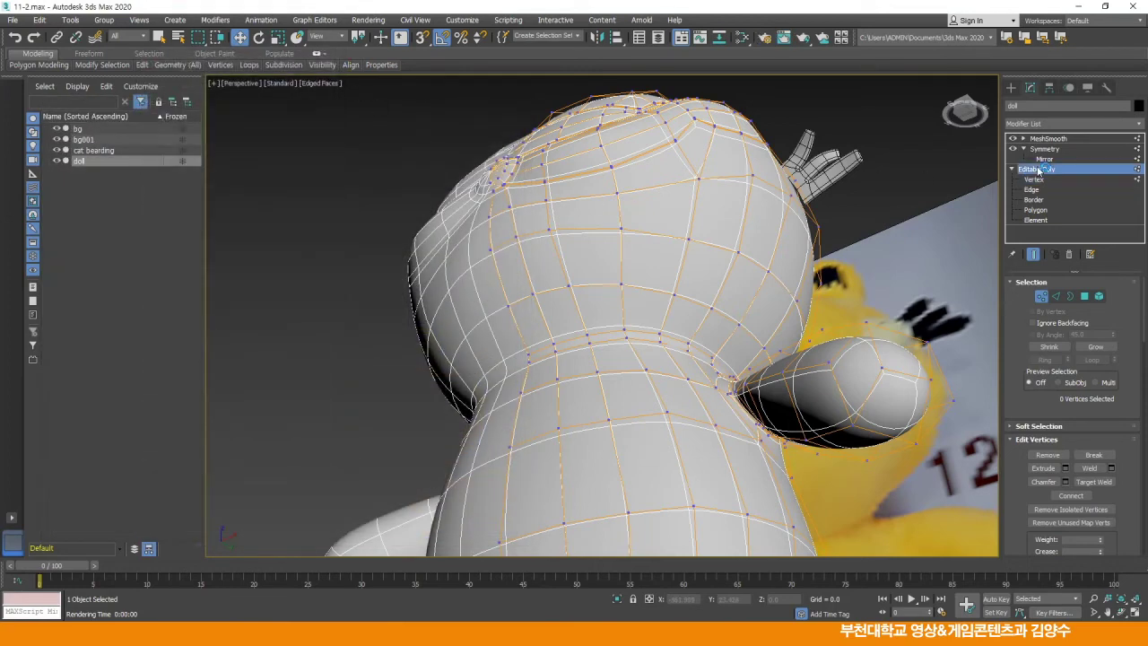
left_click(838, 128)
Shift the cat bearding whiskers slightly along the negative X axis in the front view
key("alt+w")
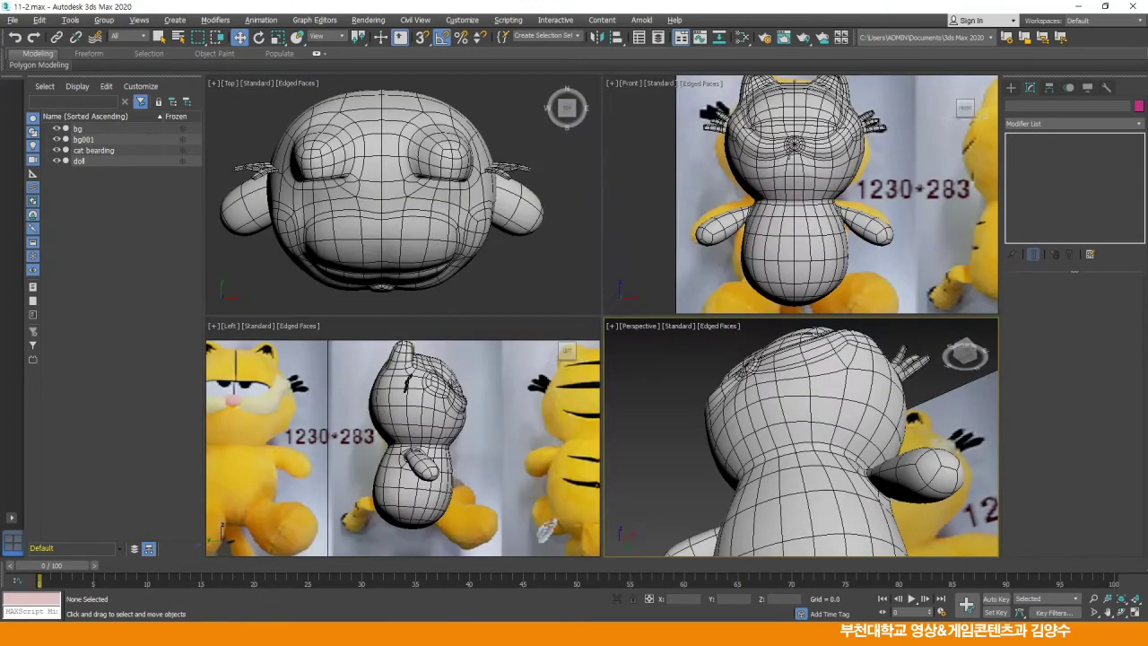
middle_click(768, 146)
key("alt+w")
scroll(612, 212, "up", 3)
middle_click_drag(613, 212, 622, 308)
left_click(796, 257)
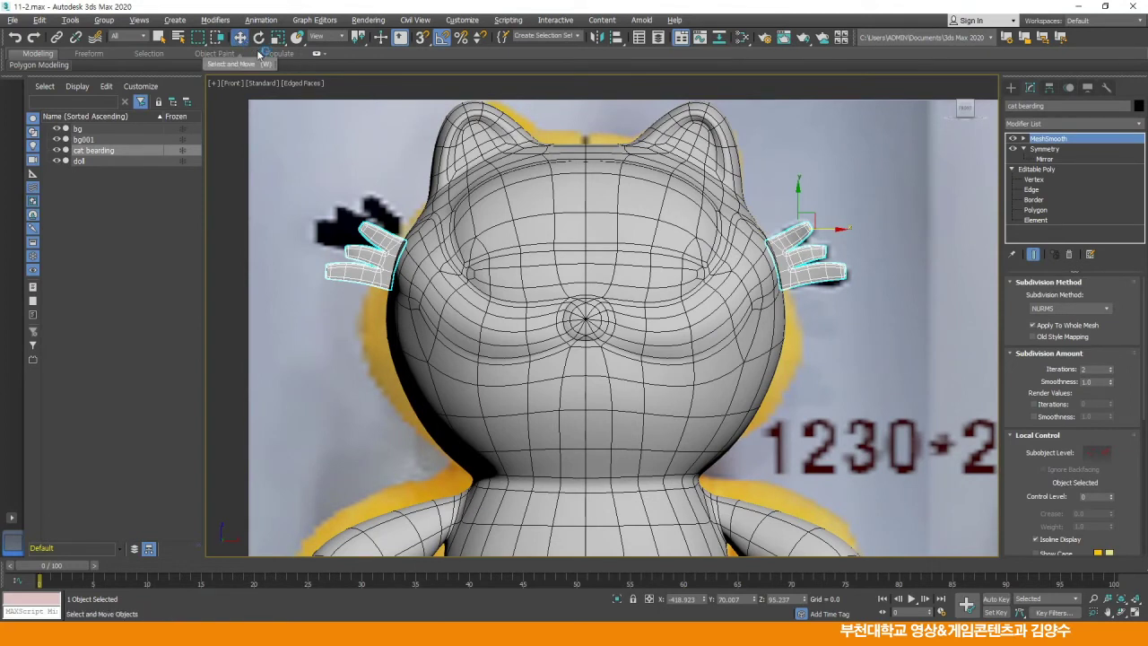
left_click_drag(833, 230, 830, 230)
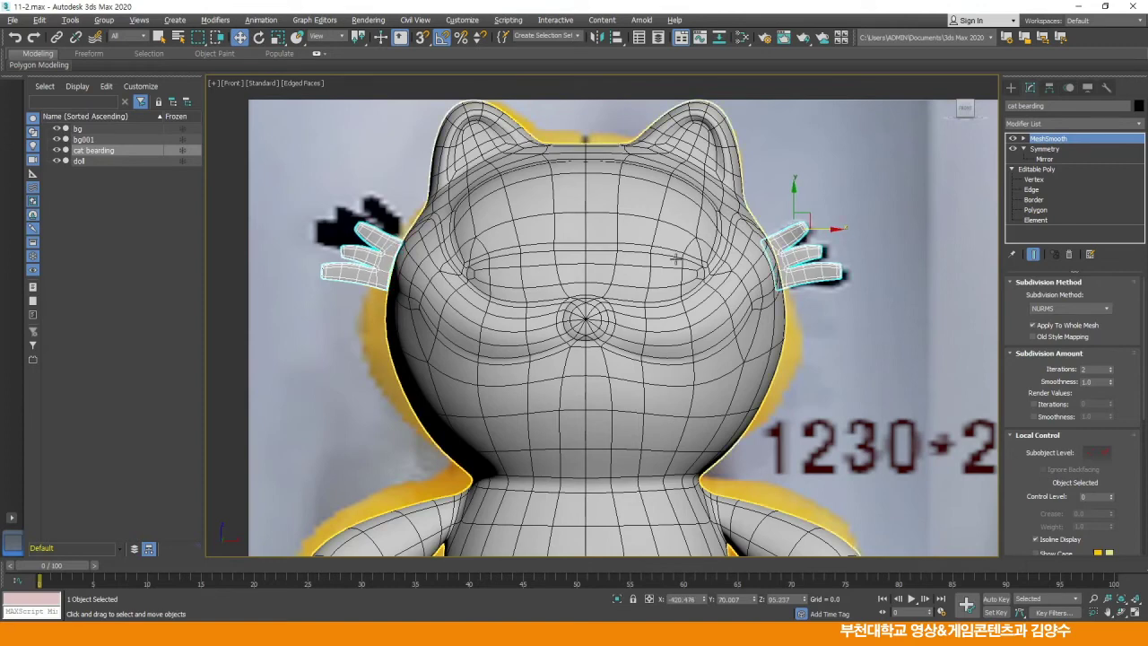
Move the whiskers' Symmetry mirror plane along X onto the head's centre line so both sides sit evenly
left_click(1062, 159)
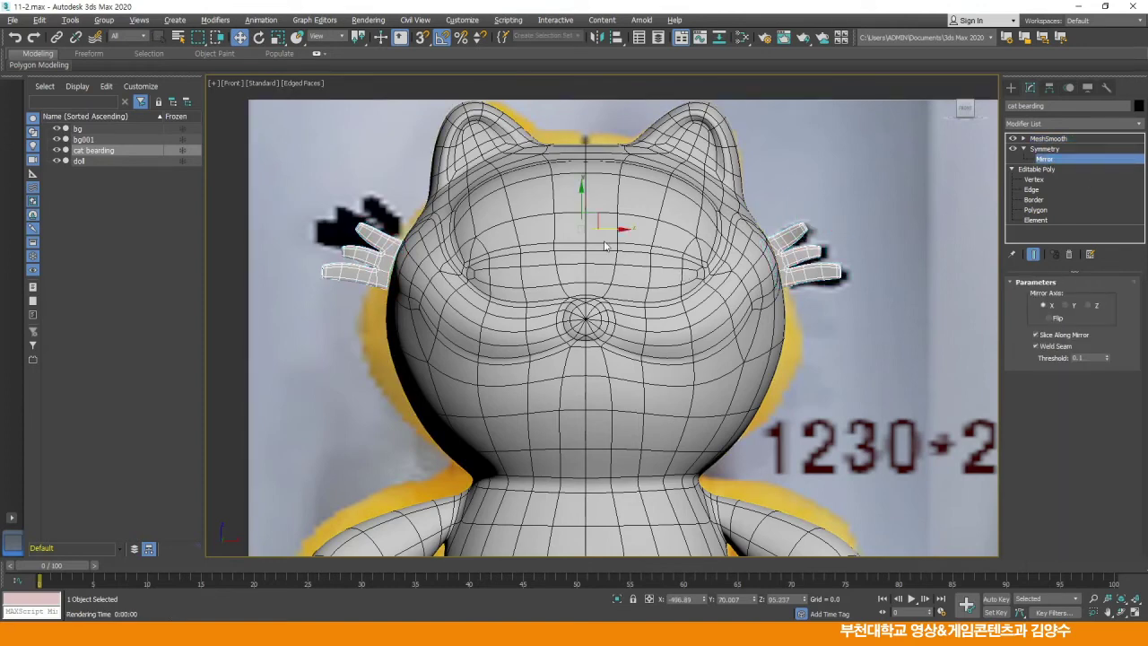
scroll(606, 246, "up", 5)
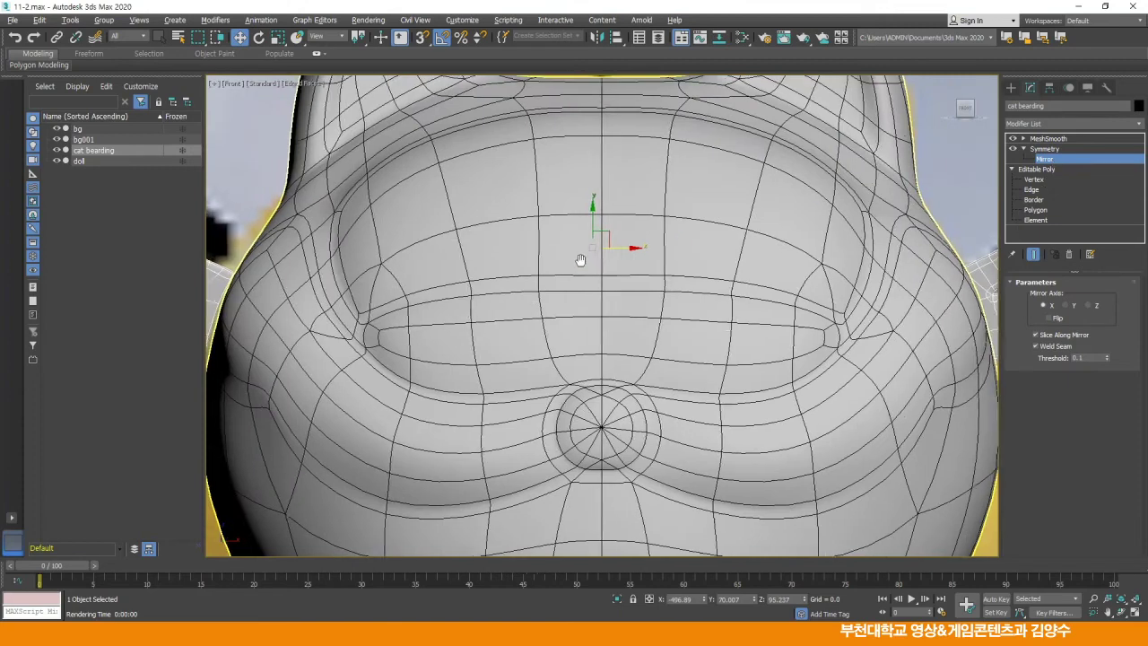
scroll(584, 257, "down", 4)
left_click_drag(656, 242, 661, 243)
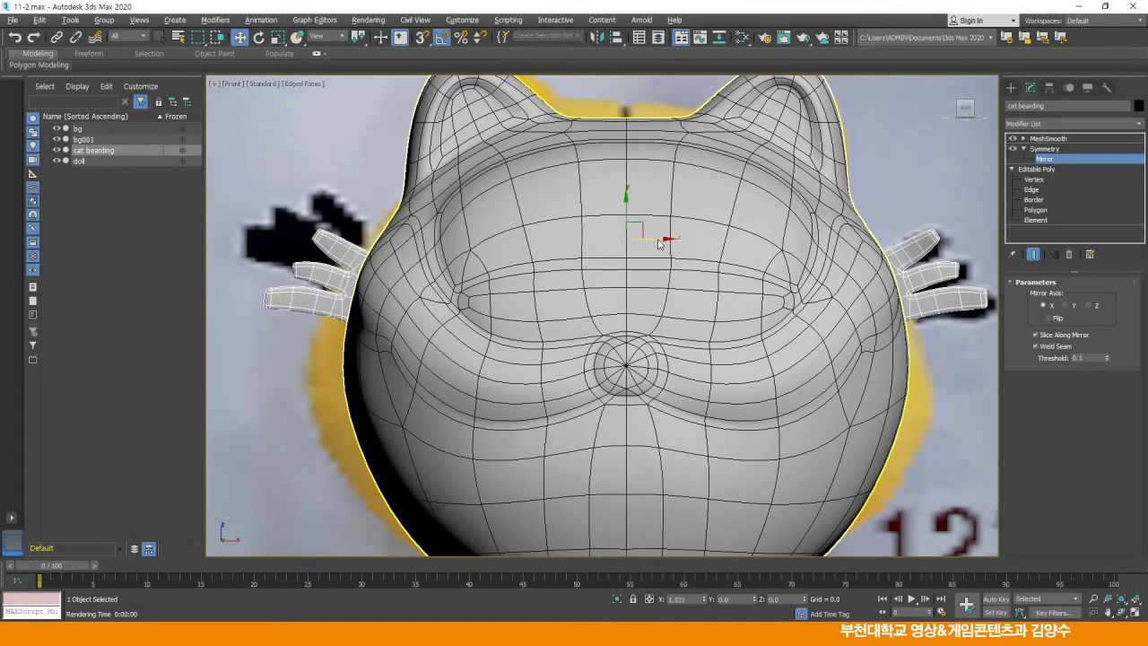
scroll(669, 296, "down", 1)
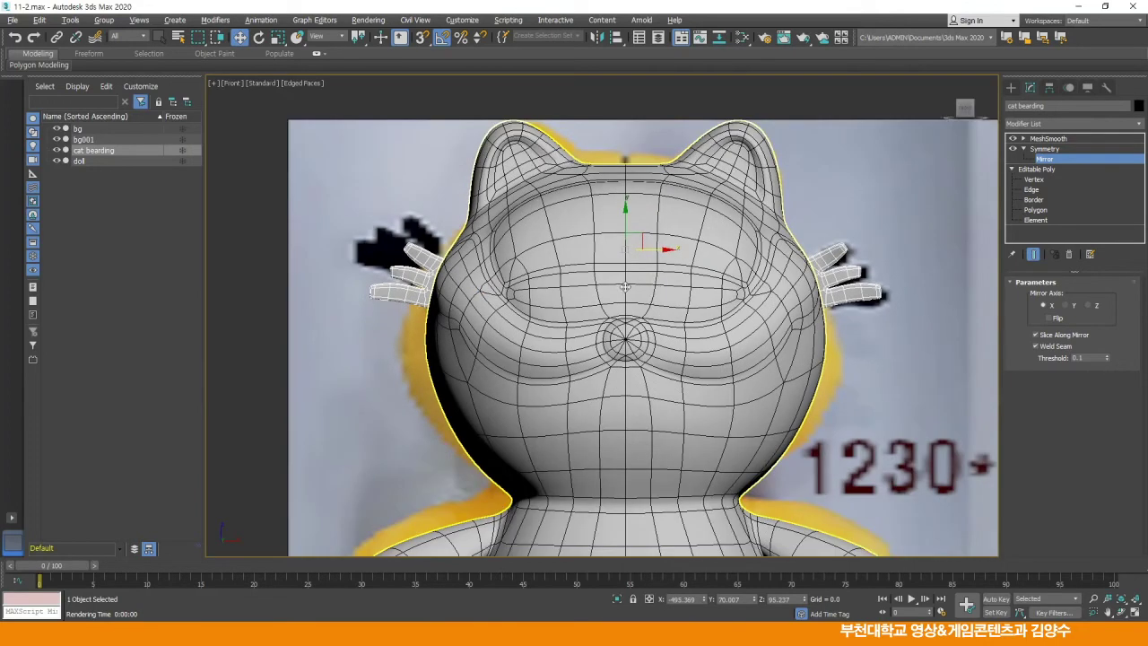
left_click(1061, 138)
left_click(804, 103)
Set the render output size to HDTV (video) 1280x720 and render a front close-up of the head
scroll(704, 255, "up", 2)
middle_click_drag(705, 255, 726, 264)
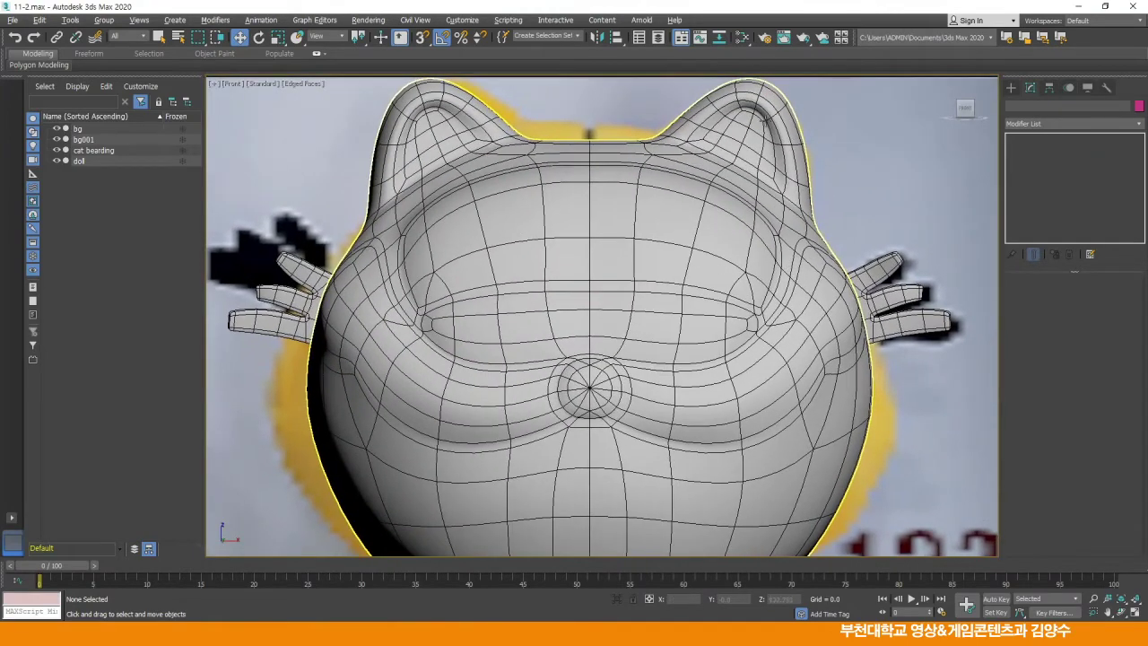
left_click(763, 37)
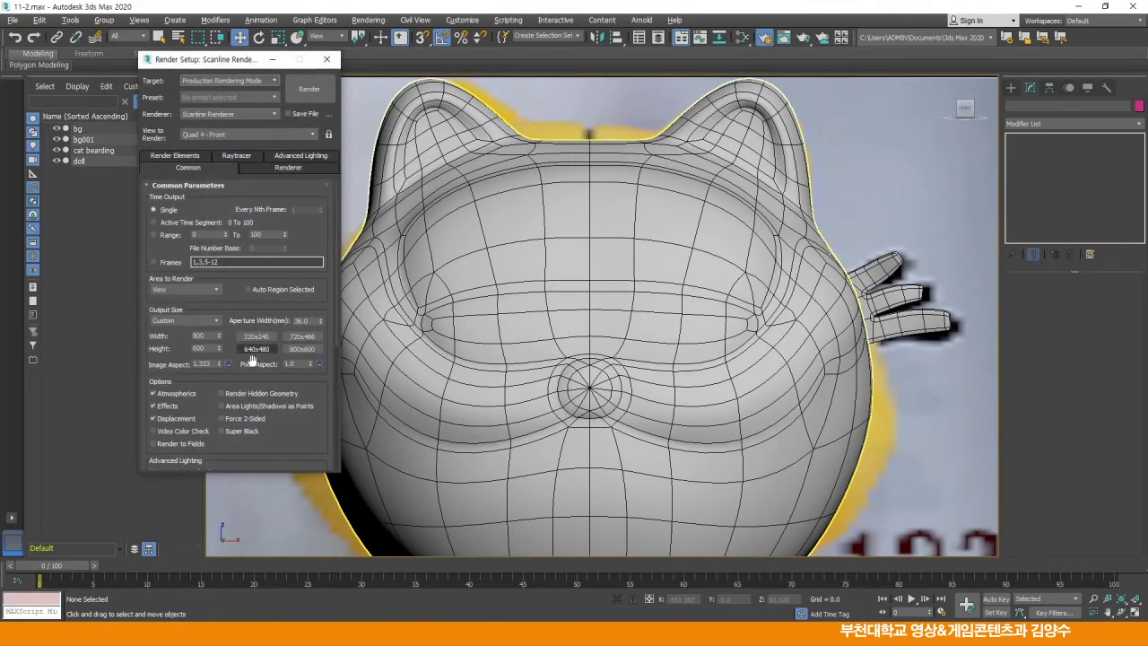
left_click(205, 319)
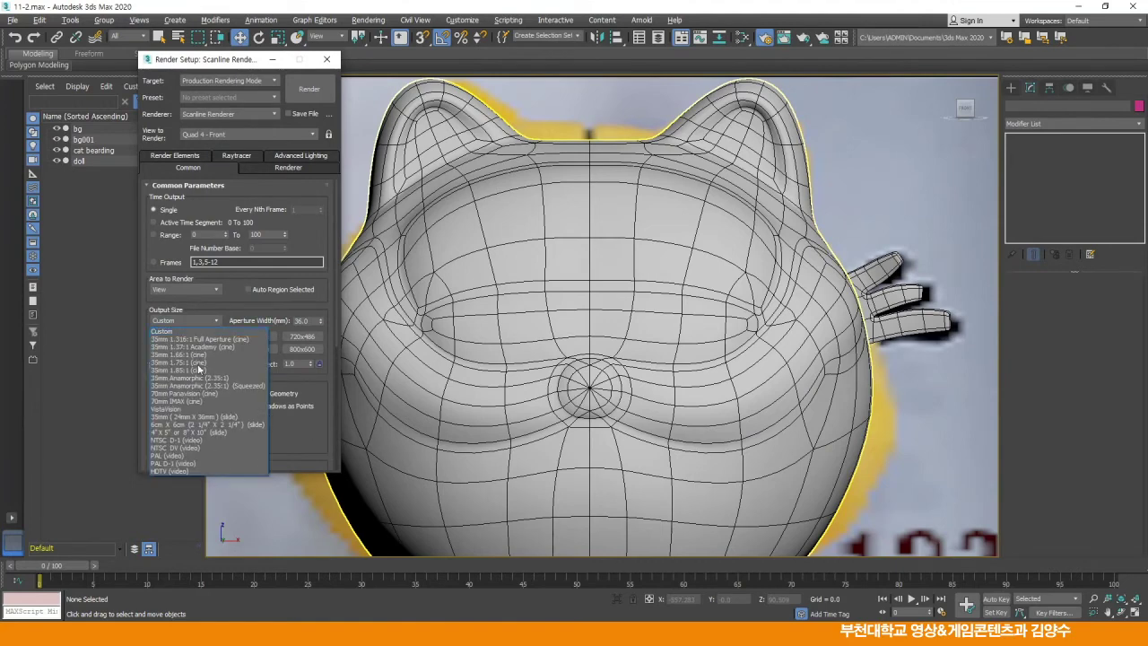
left_click(180, 469)
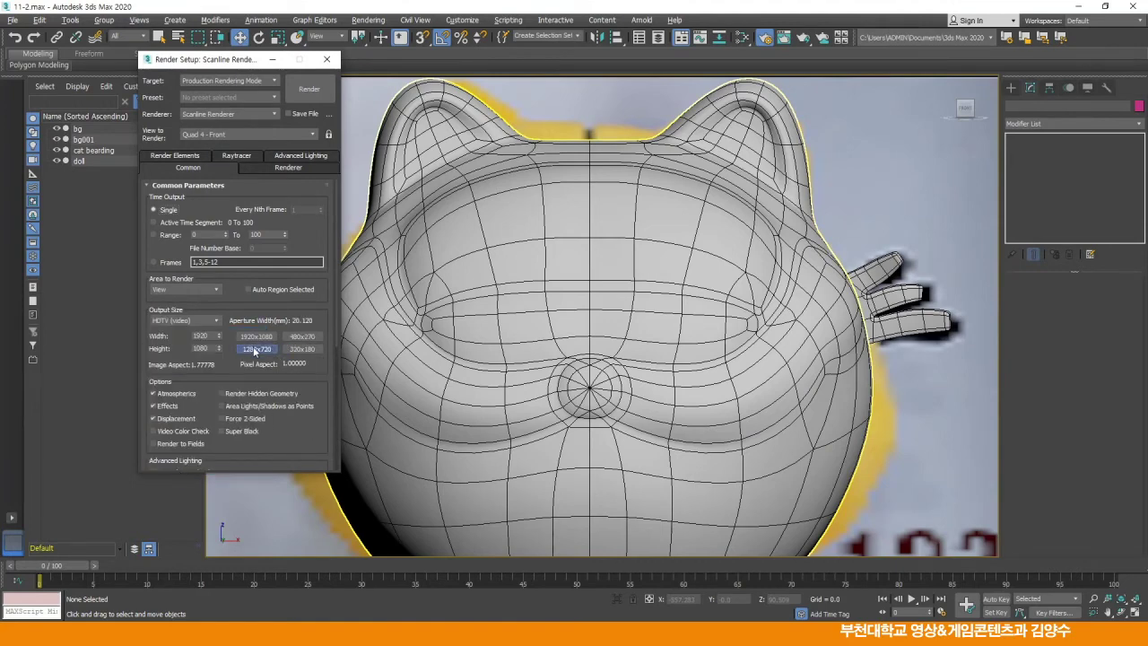
left_click(308, 88)
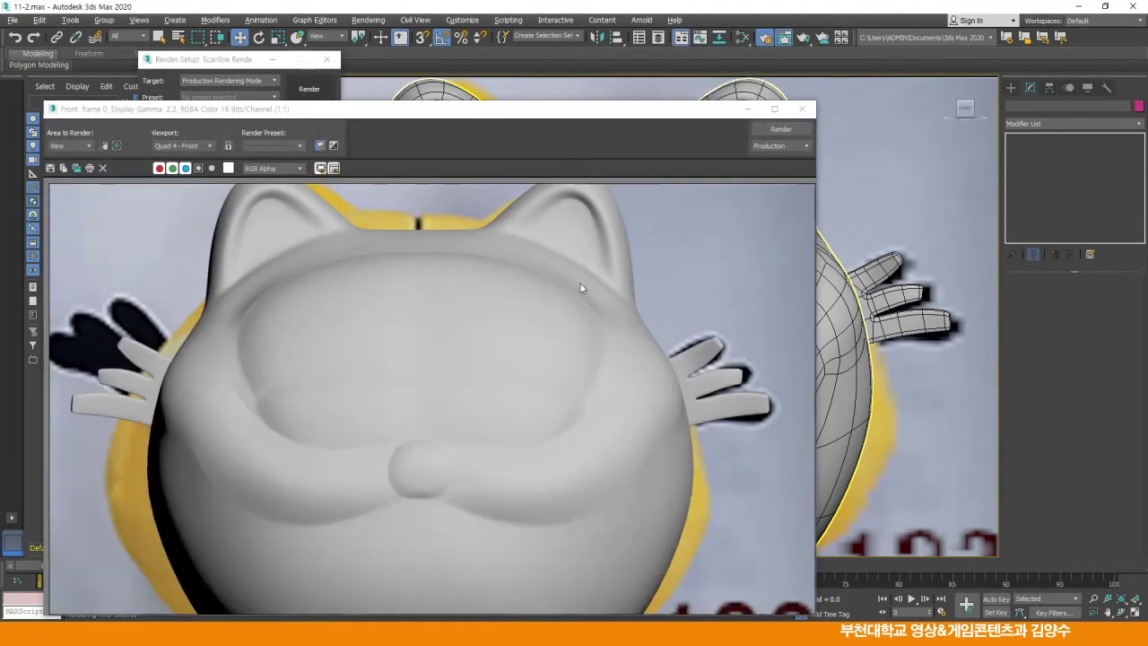
left_click_drag(574, 113, 732, 44)
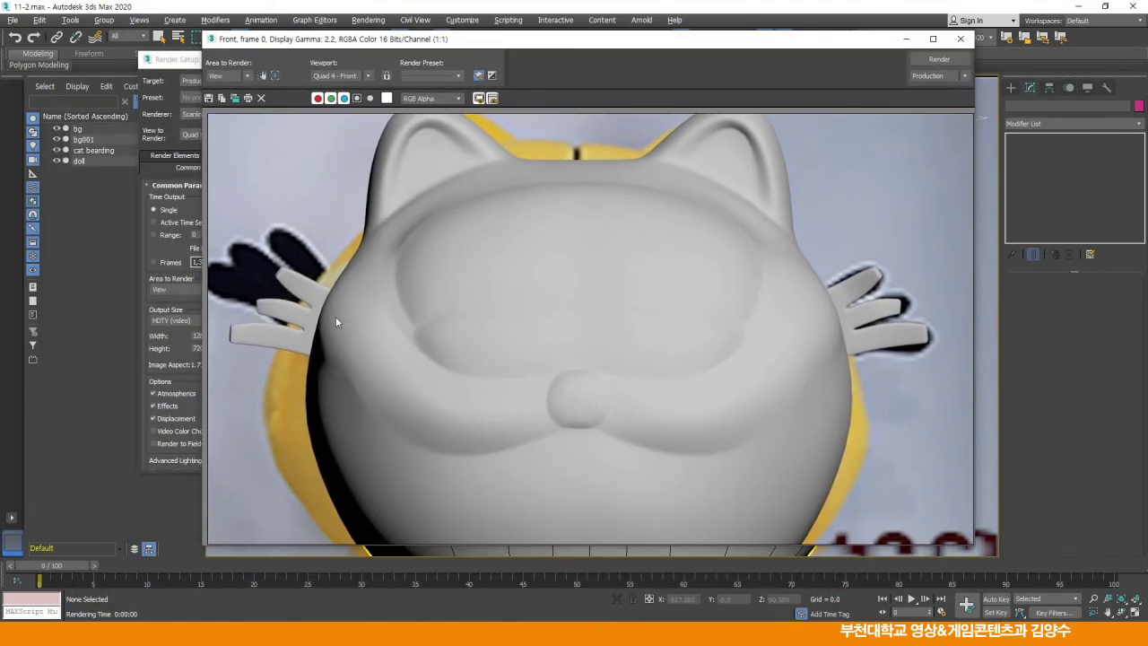
left_click(959, 38)
Render the front view framed on the doll's whole body to compare it with the reference photo
scroll(698, 211, "down", 3)
middle_click_drag(712, 374, 715, 187)
scroll(702, 185, "up", 2)
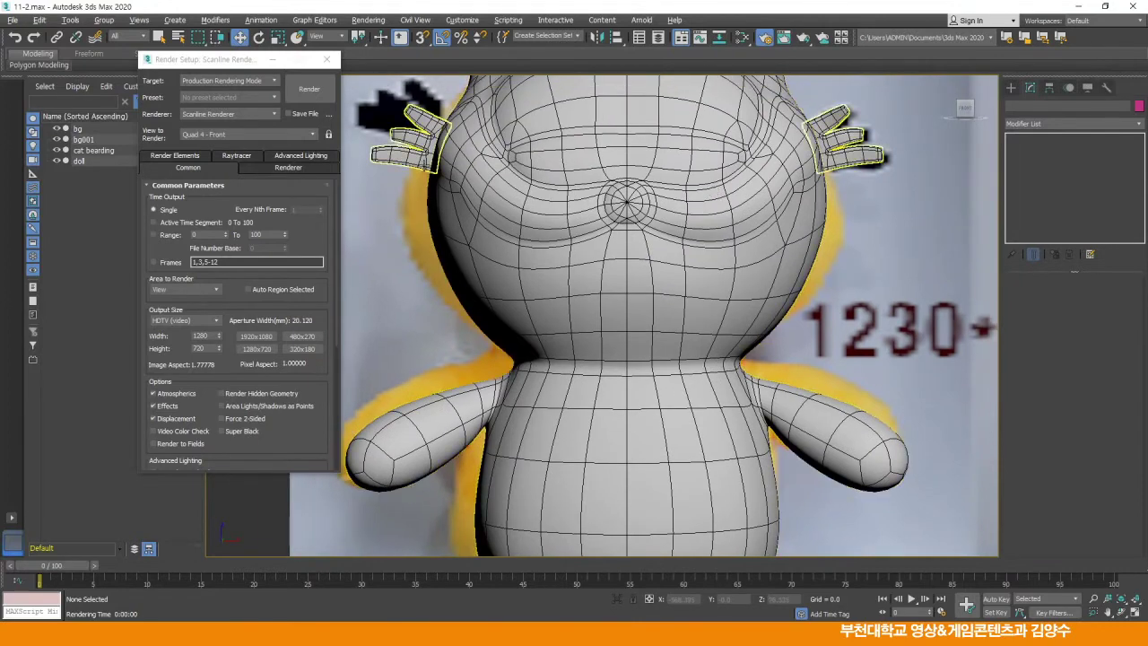
left_click(308, 89)
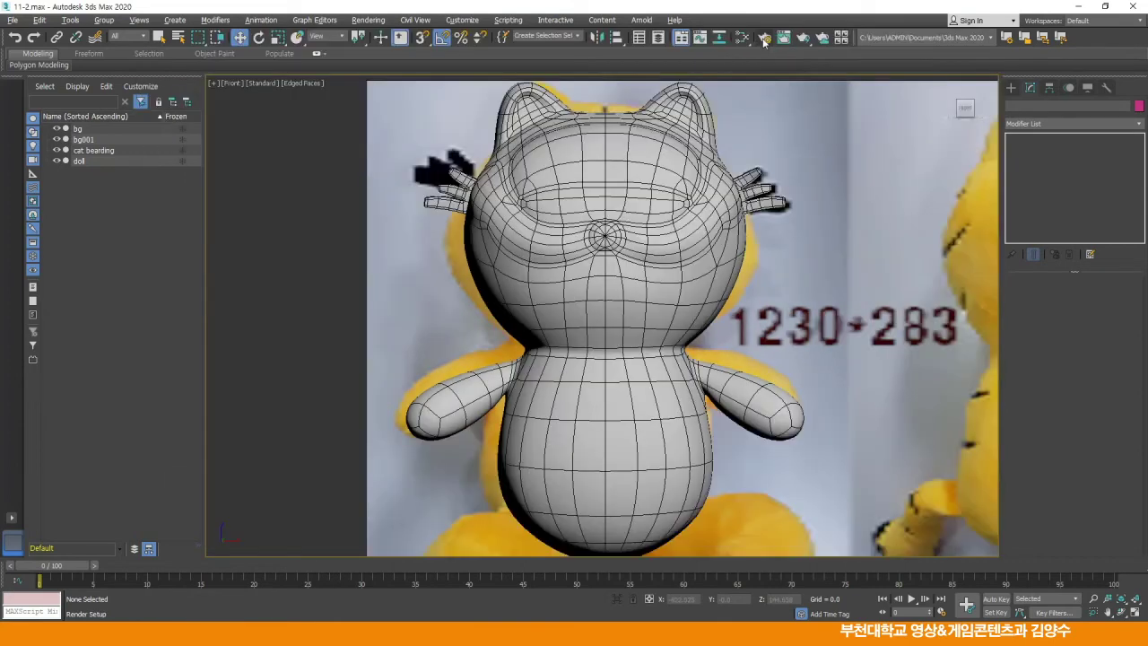
left_click(313, 90)
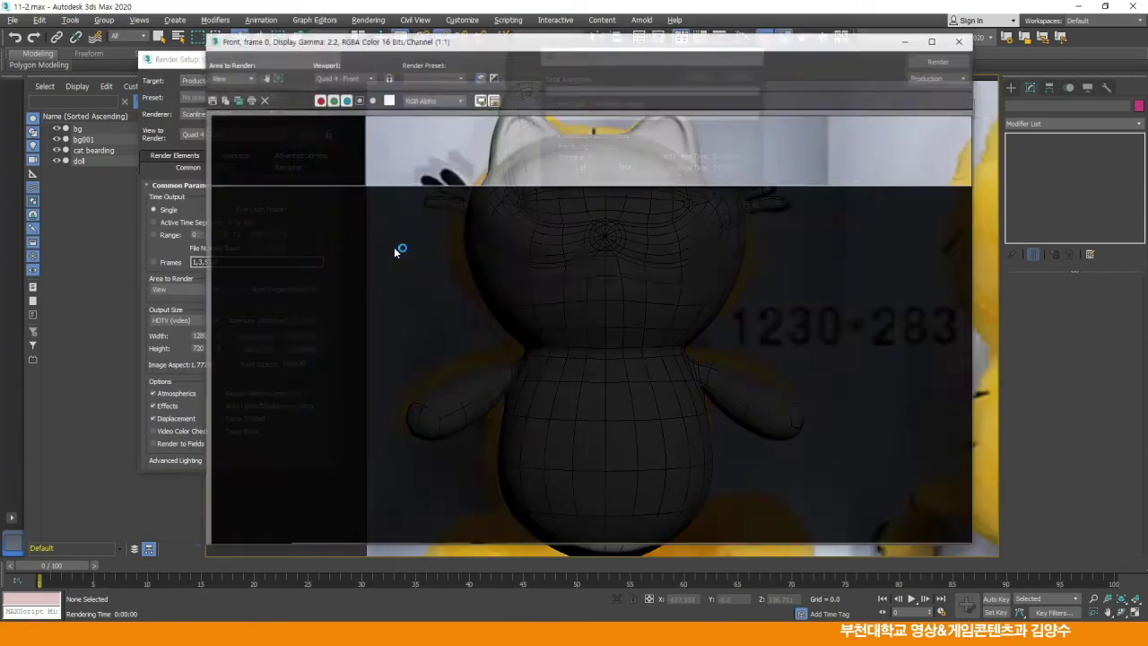
left_click_drag(637, 46, 614, 38)
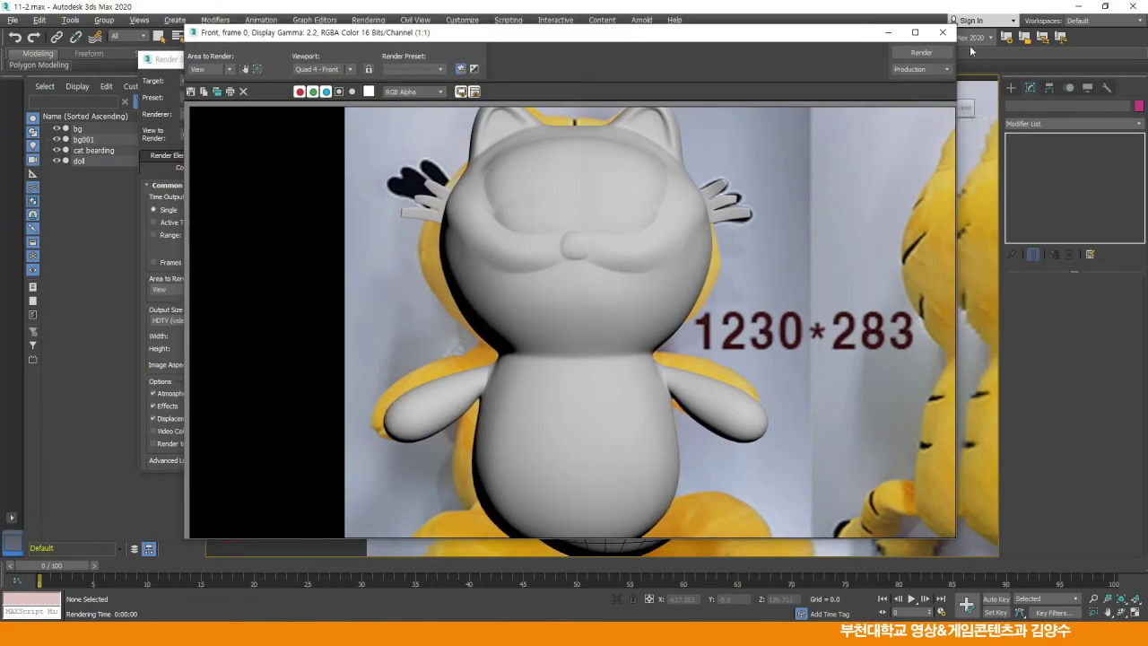
left_click(943, 33)
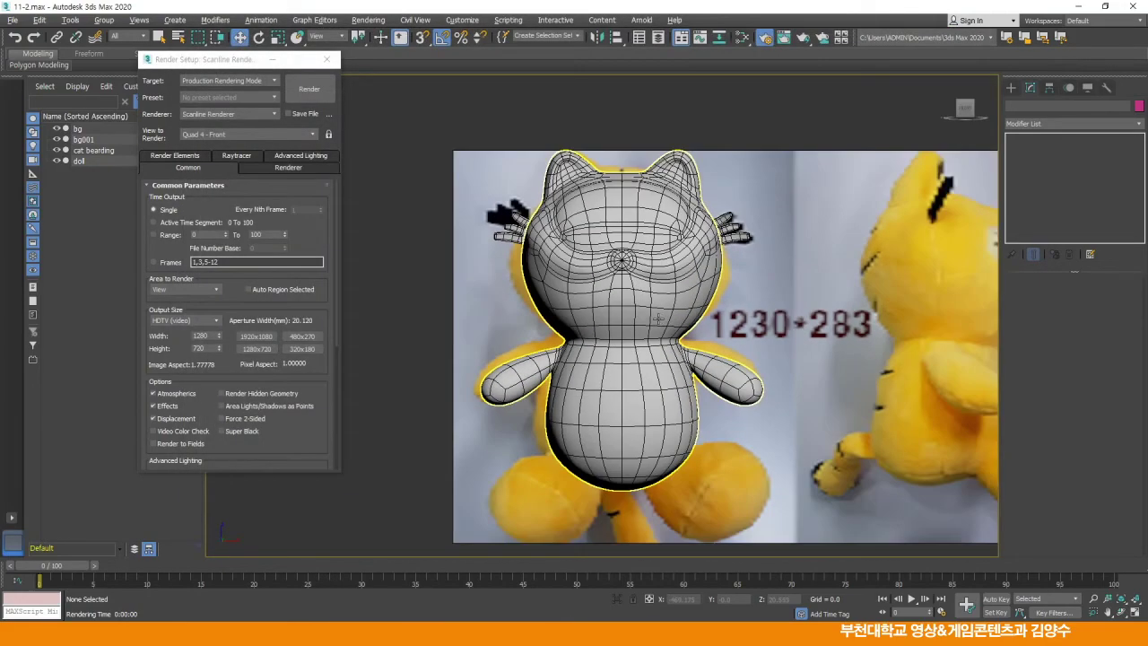
Render the left view to check the doll's side profile against the reference photo
key("alt+w")
left_click(531, 410)
key("alt+w")
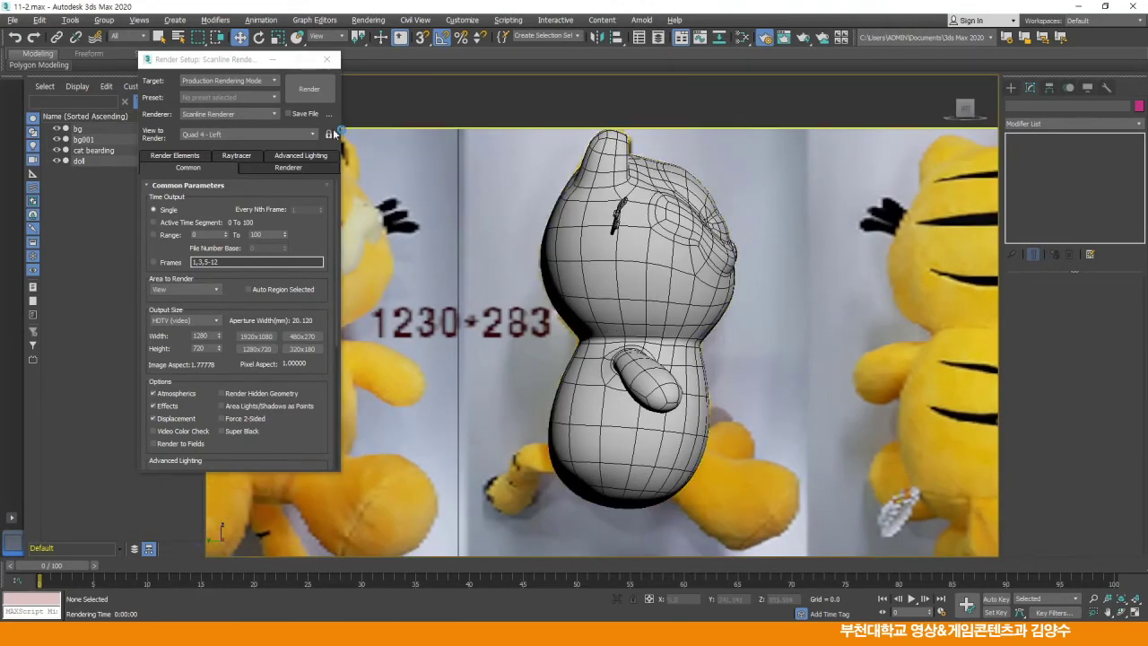
left_click(309, 89)
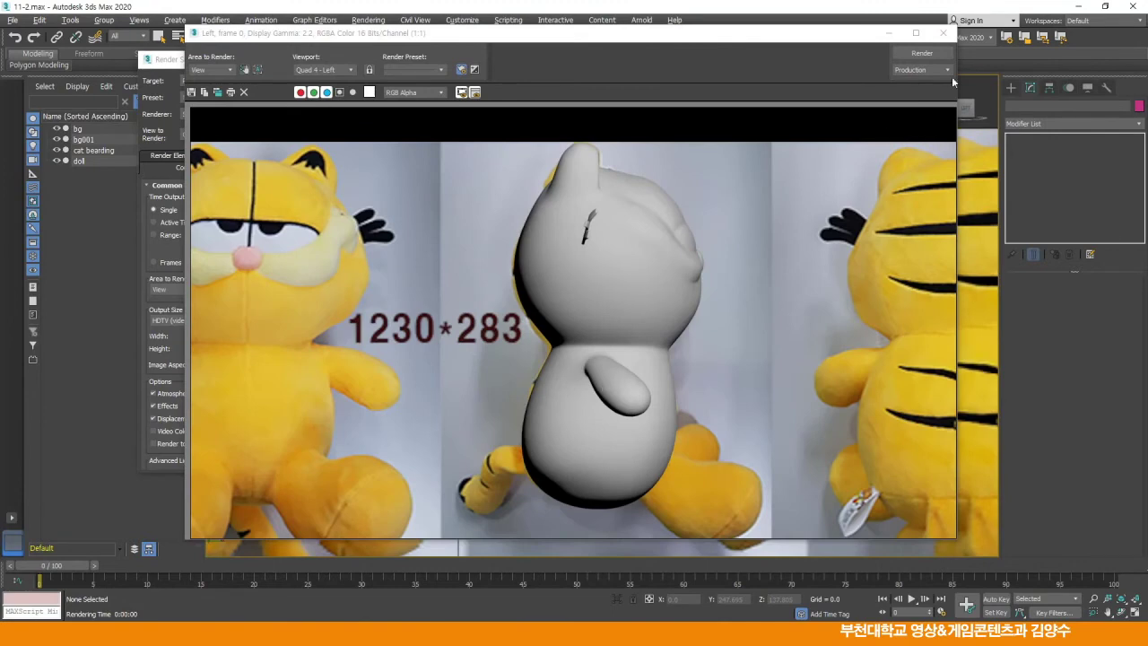
left_click(943, 32)
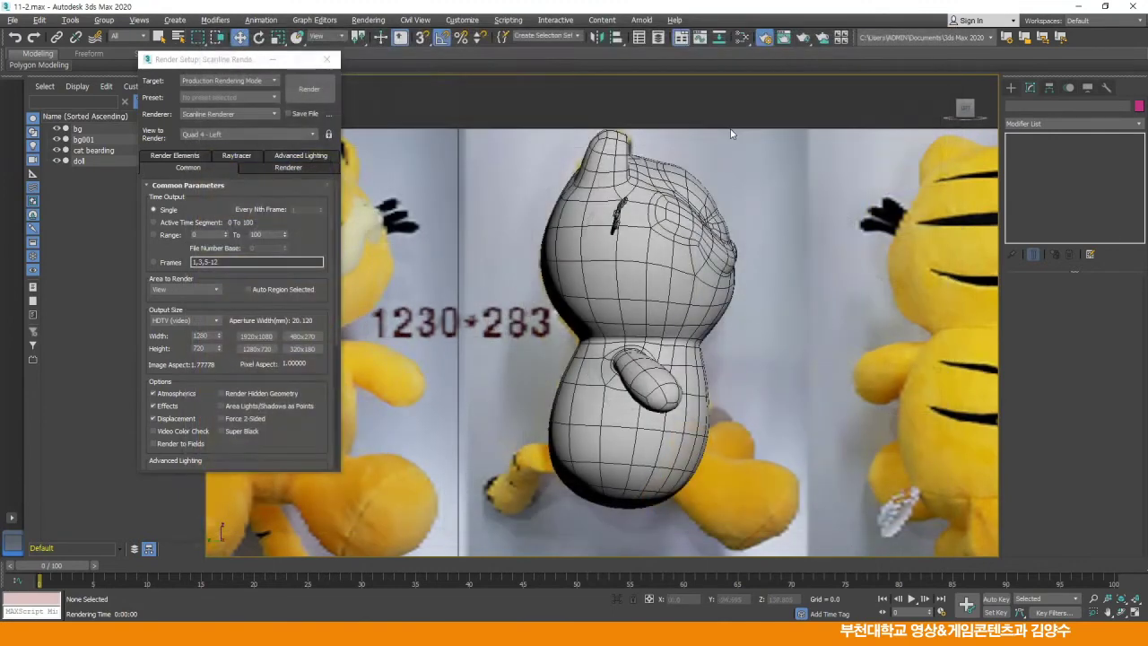
left_click(328, 60)
Inspect the doll's face, whiskers and side from several angles in the perspective view
key("alt+w")
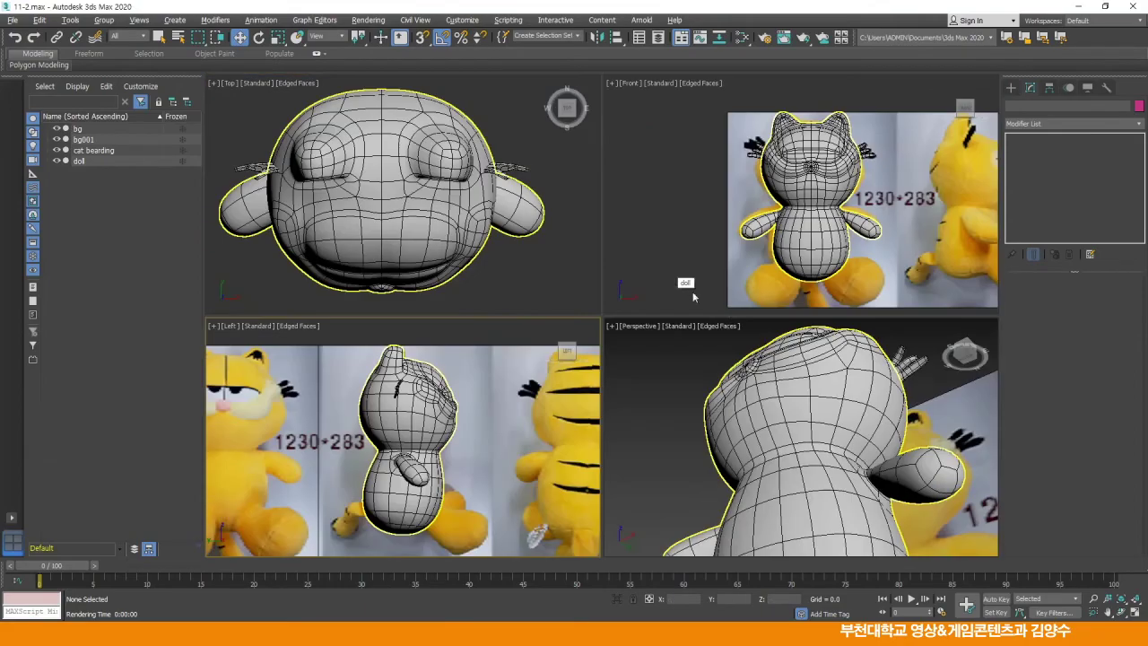
key("alt+w")
middle_click_drag(708, 289, 641, 261, "alt")
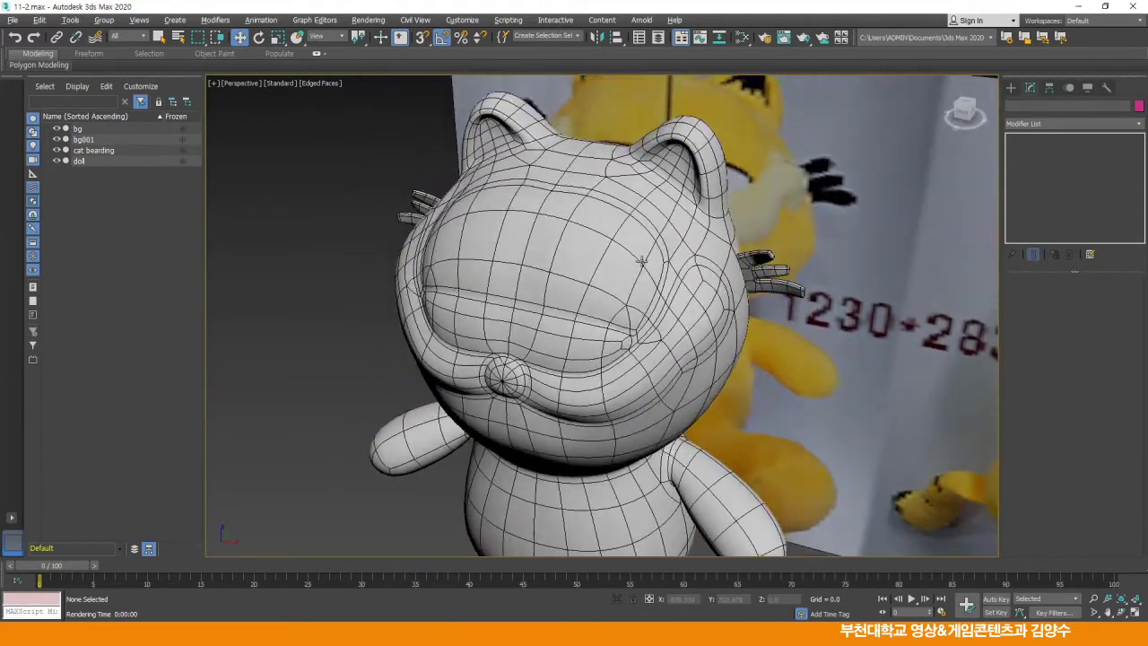
left_click(758, 278)
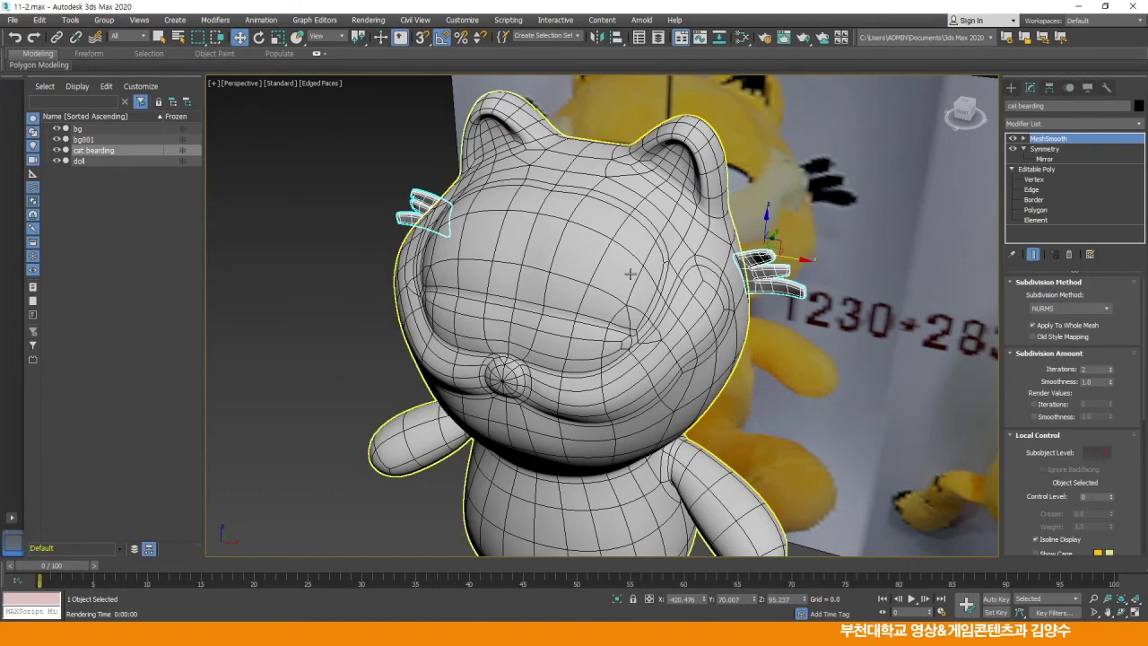
middle_click_drag(573, 277, 509, 322, "alt")
scroll(509, 323, "up", 3)
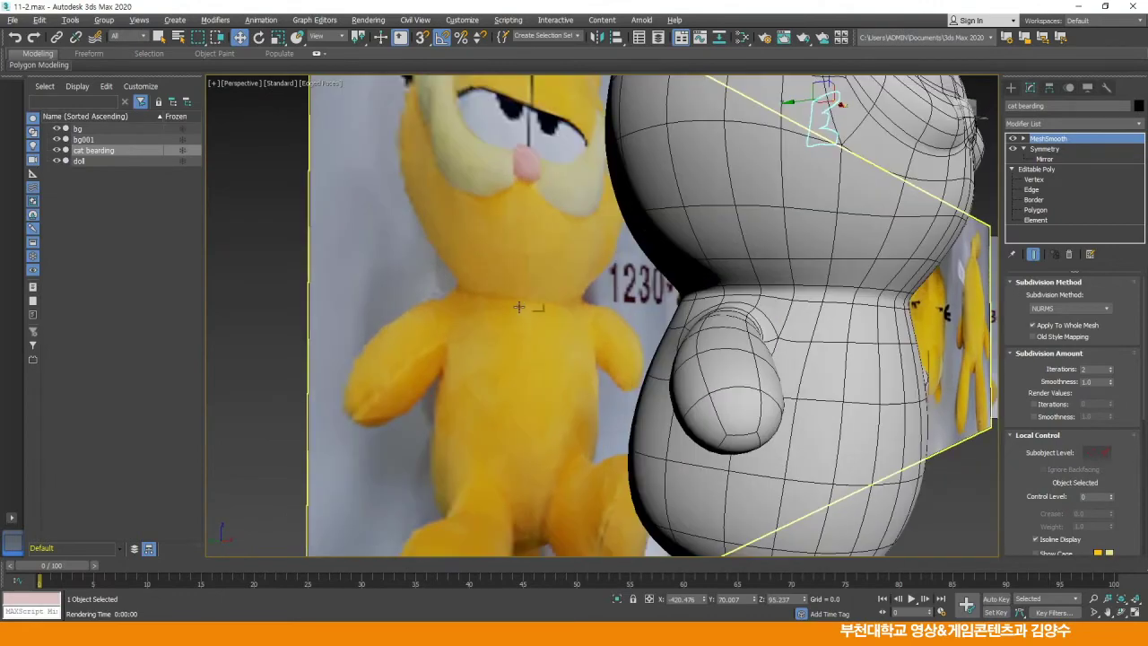
Examine the arms, legs and feet in the front and side reference photos and compare them with the doll
key("alt+w")
key("alt+w")
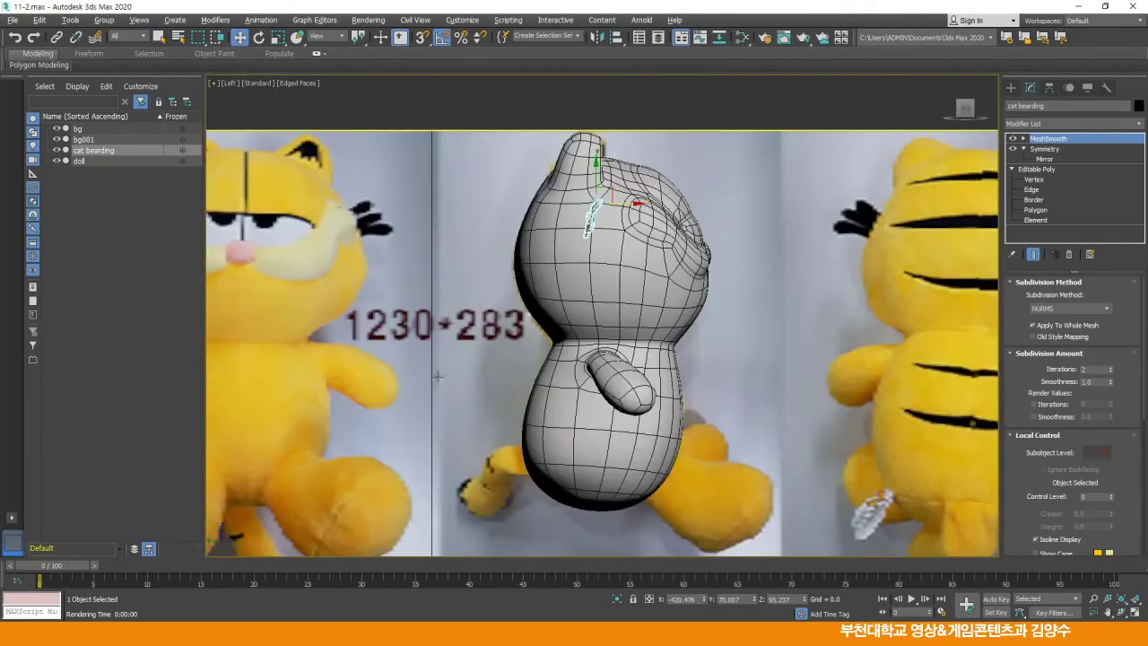
scroll(705, 285, "up", 4)
scroll(704, 285, "up", 2)
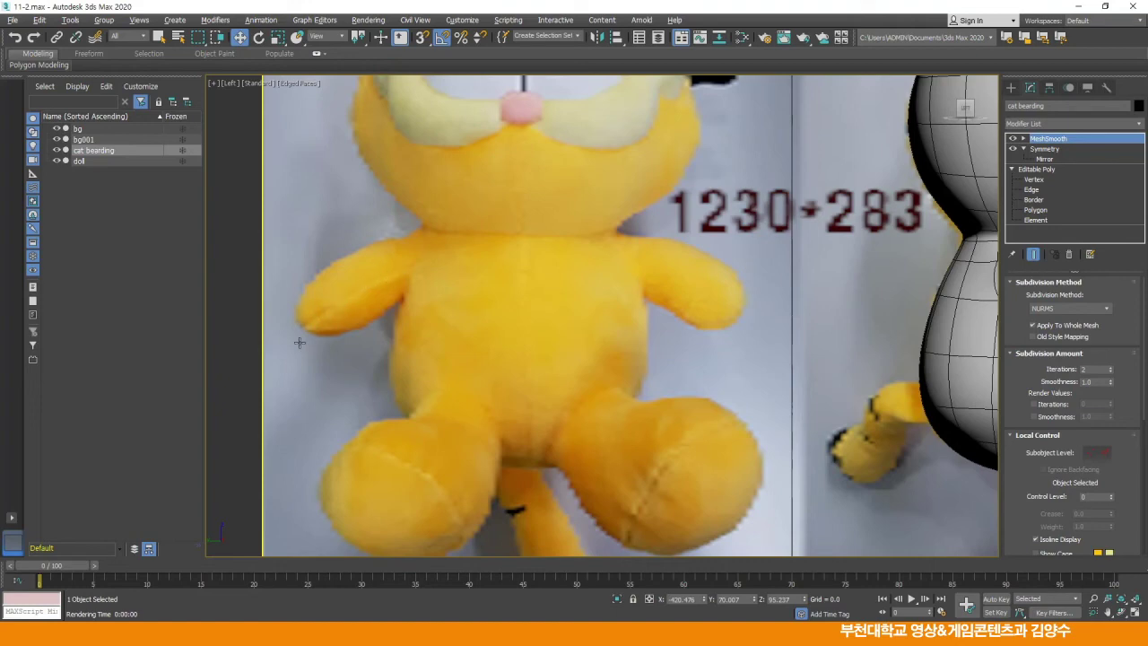
middle_click_drag(597, 252, 598, 305)
left_click(590, 269)
key("f")
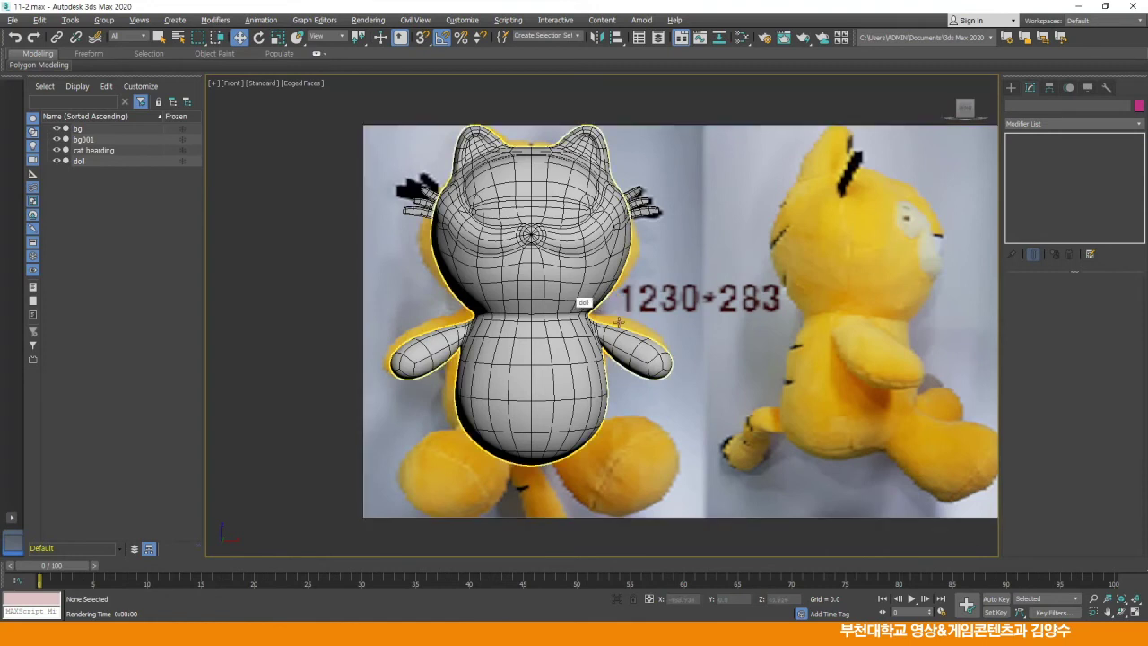
middle_click_drag(752, 226, 715, 222)
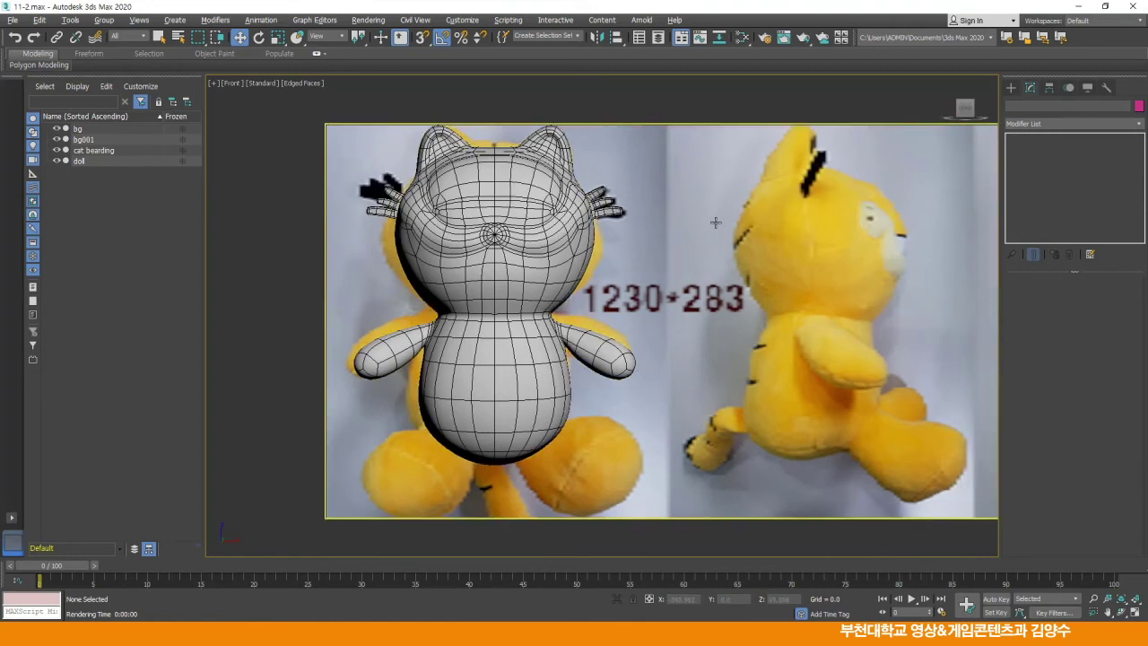
Create a six-sided cylinder with three height segments in the left view, radius about 27 and height about 209
left_click(1011, 87)
left_click(1049, 184)
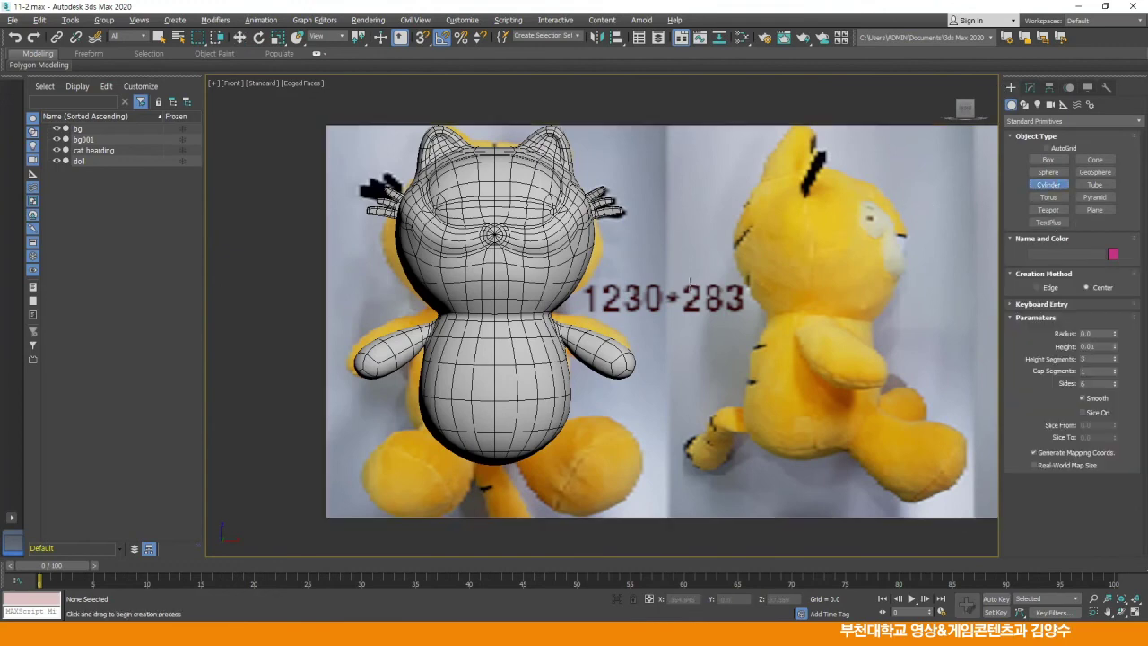
mouse_move(577, 308)
middle_mouse_down()
mouse_move(559, 307)
mouse_move(564, 298)
middle_mouse_up()
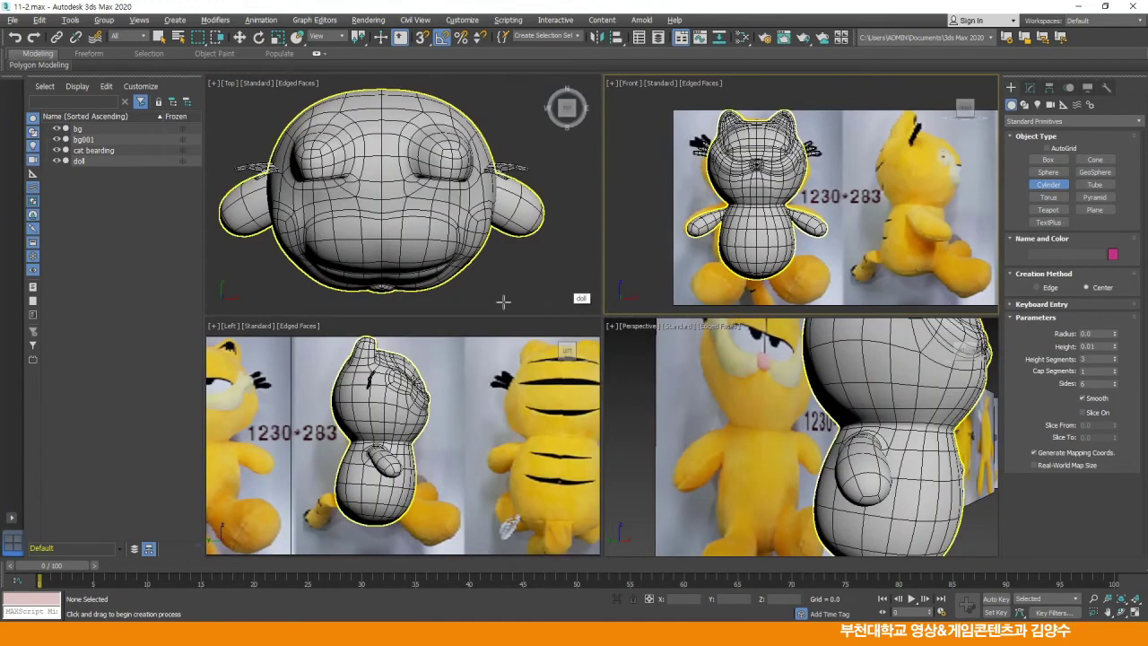
key("alt+w")
mouse_move(469, 374)
left_mouse_down()
mouse_move(486, 392)
mouse_move(481, 384)
left_mouse_up()
left_click(490, 229)
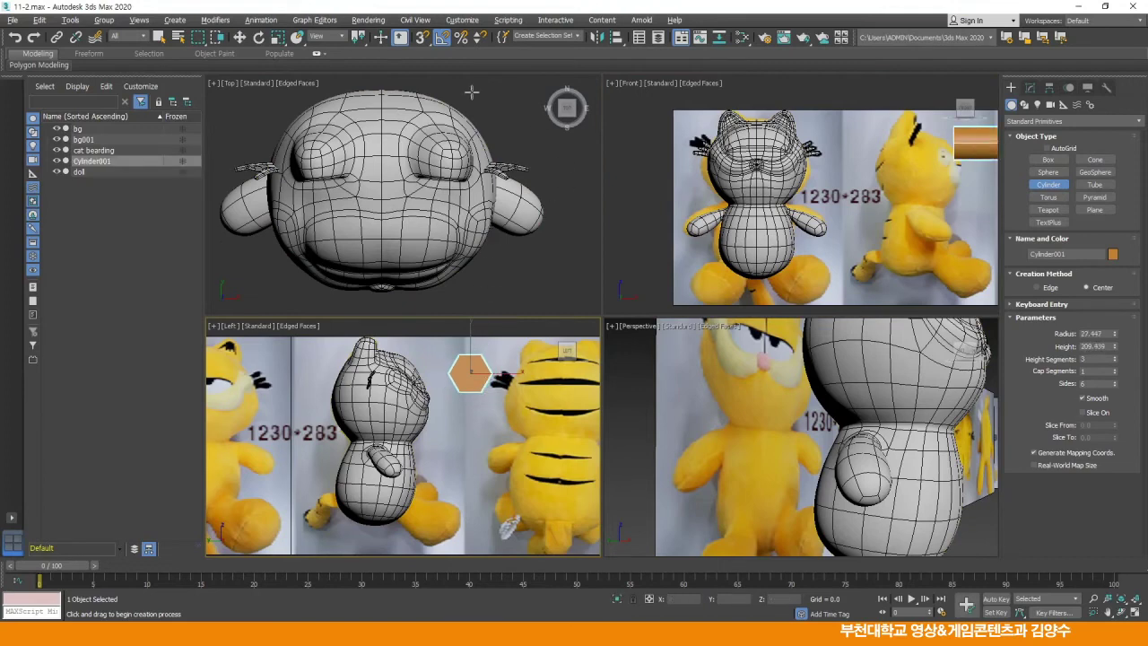
Move the cylinder into the empty space above the reference photos in the front view
left_click(241, 39)
middle_click_drag(765, 224, 631, 238)
scroll(632, 237, "down", 2)
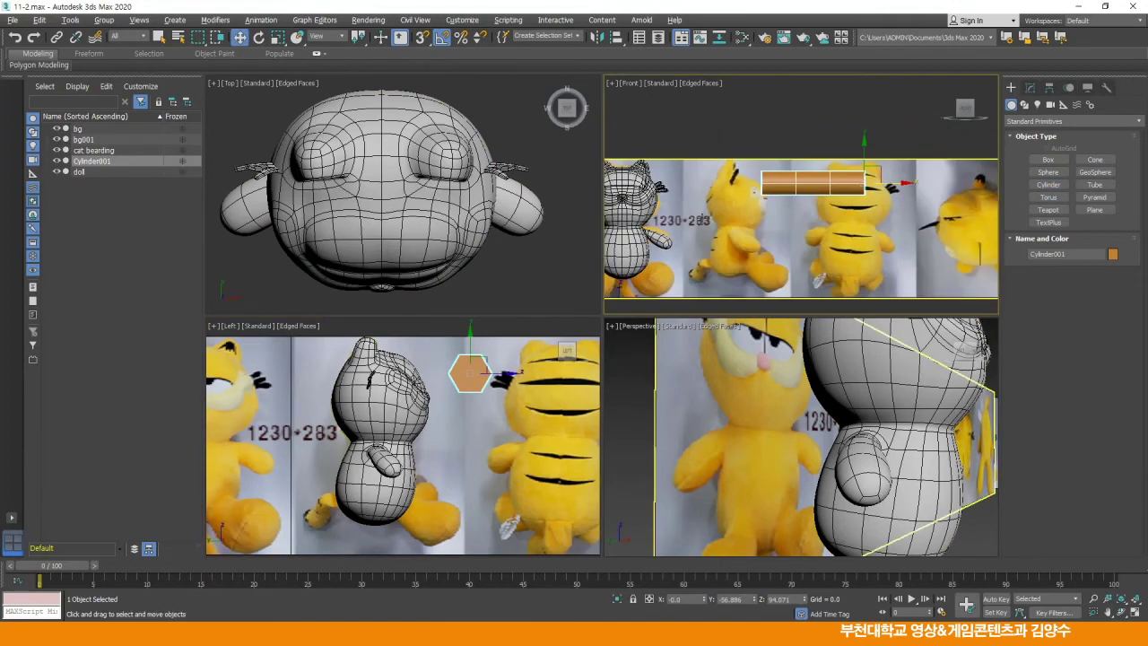
key("alt+w")
middle_click_drag(586, 295, 608, 266)
left_click_drag(768, 247, 762, 143)
middle_click_drag(569, 239, 668, 285)
left_click_drag(858, 192, 763, 174)
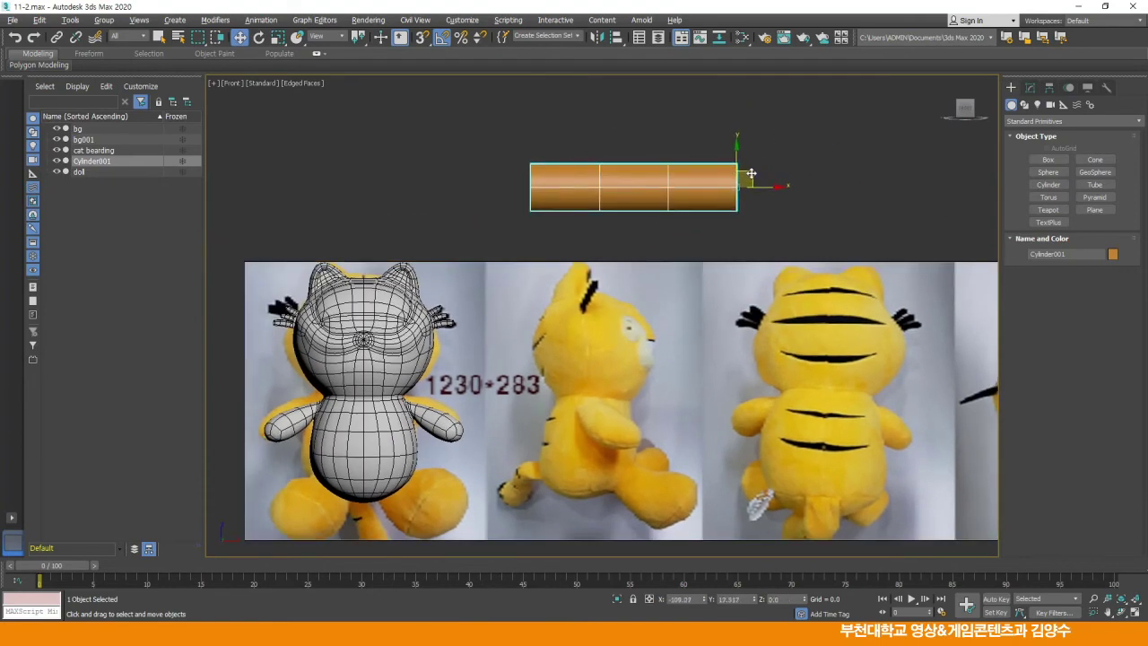
Convert the cylinder to an Editable Poly
scroll(690, 243, "up", 2)
right_click(727, 170)
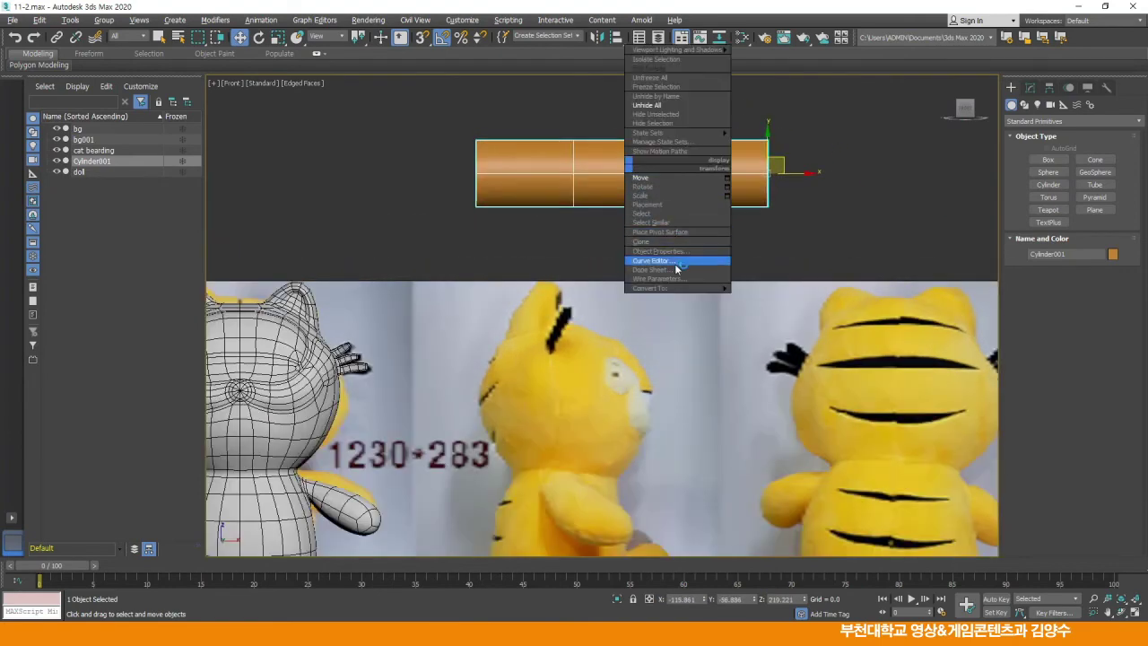
mouse_move(678, 289)
left_click(767, 297)
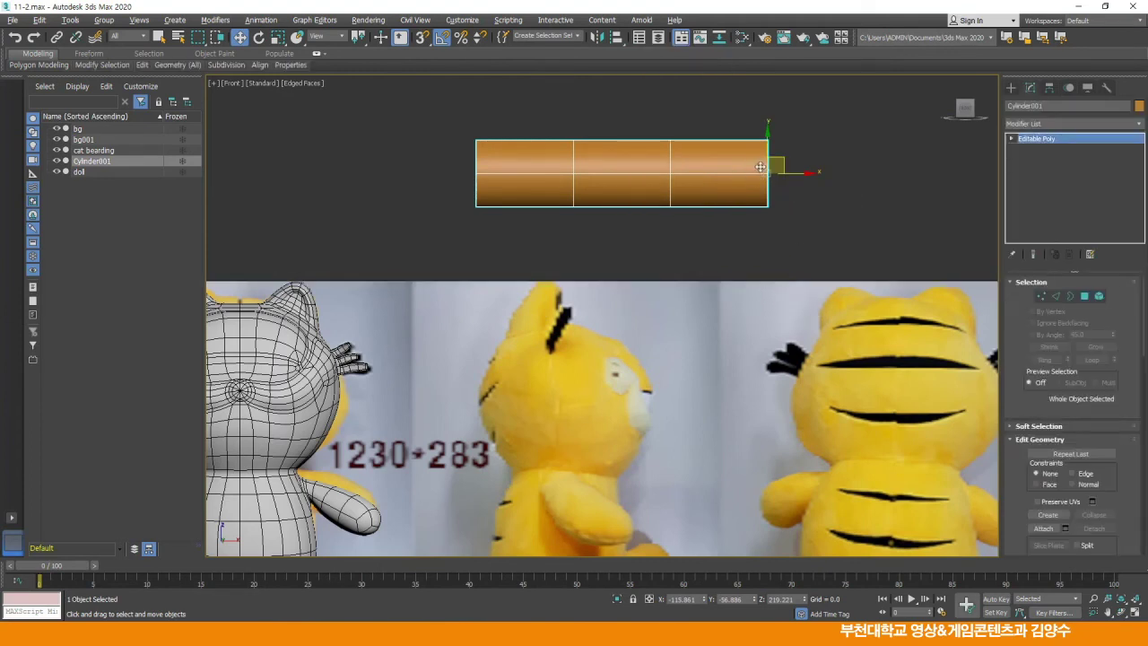
Clone the cylinder as an instance and place the copy below the original, rotated at an angle so its end cap shows
mouse_move(766, 128)
left_mouse_down("shift")
mouse_move(766, 243)
mouse_move(754, 249)
left_mouse_up("shift")
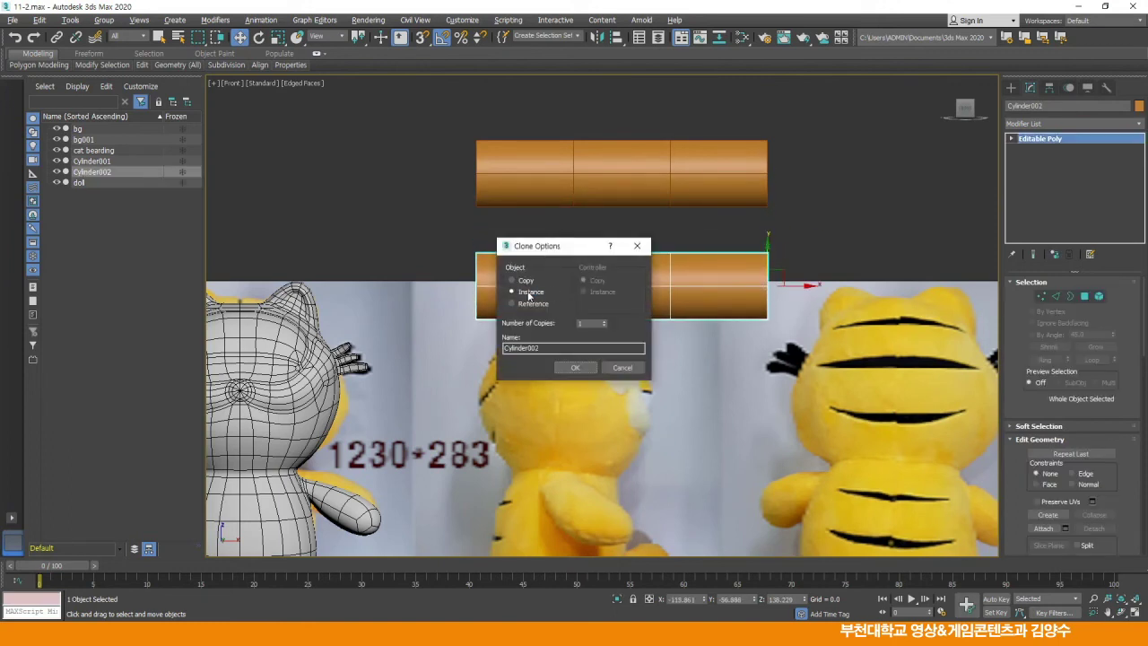
left_click(575, 367)
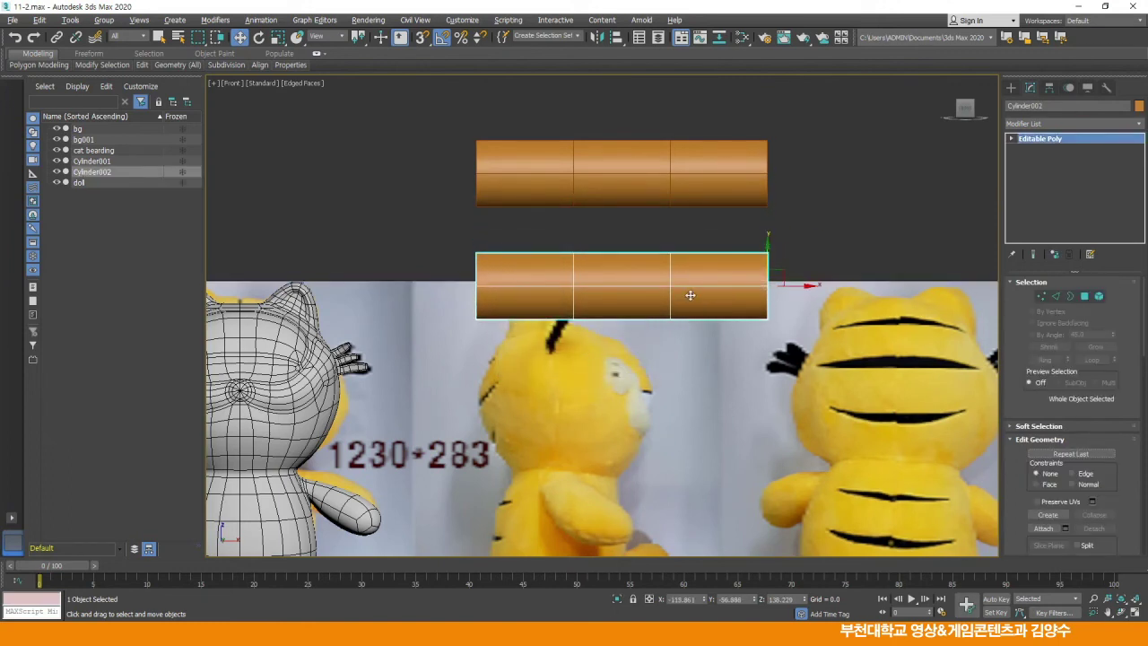
left_click(258, 37)
mouse_move(788, 262)
left_mouse_down()
mouse_move(794, 283)
mouse_move(773, 259)
left_mouse_up()
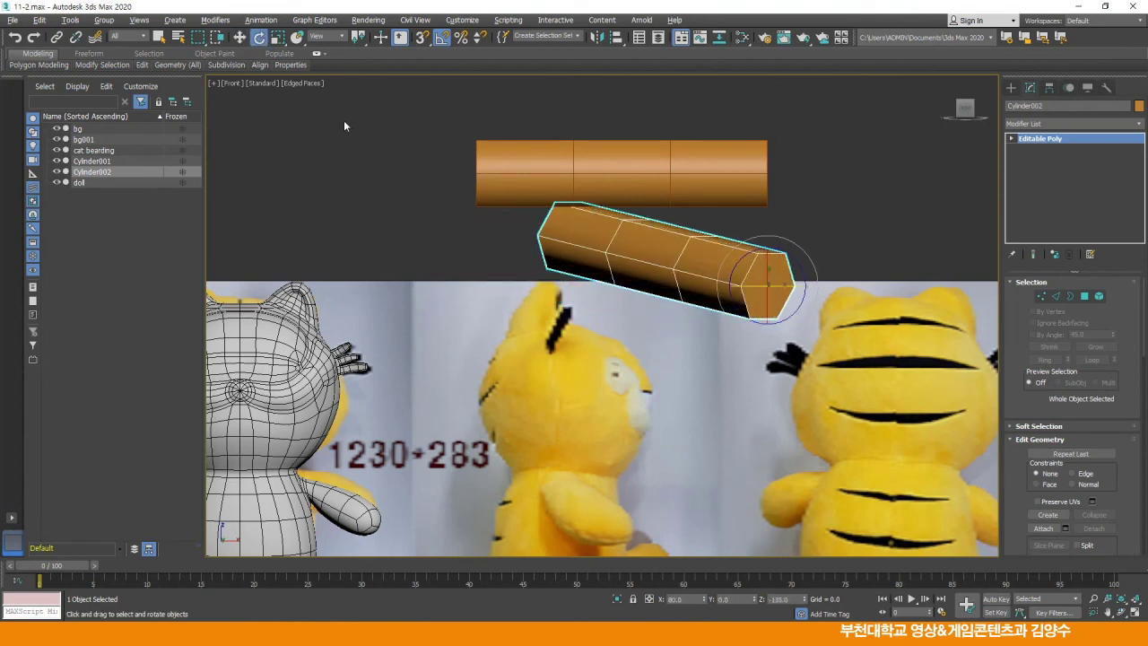
left_click(240, 38)
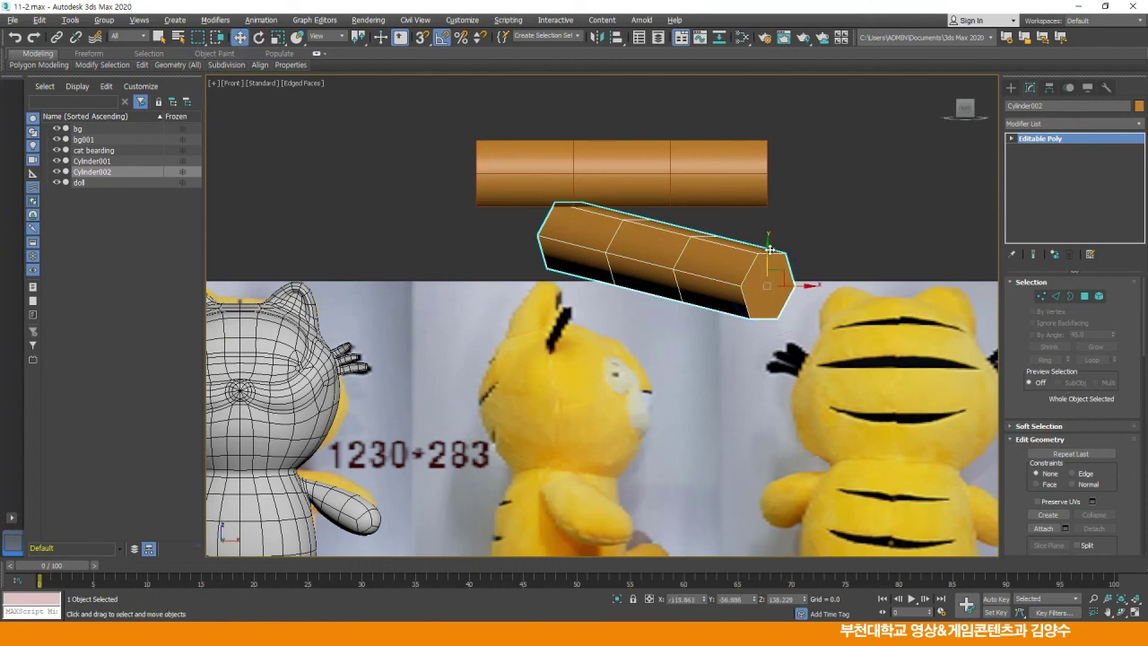
left_click_drag(769, 249, 769, 296)
Scale down the vertex ring at the original cylinder's right end vertically to taper it slightly
left_click(691, 168)
left_click(1011, 139)
left_click(1033, 149)
left_click_drag(733, 122, 798, 225)
key("r")
left_click_drag(777, 168, 776, 195)
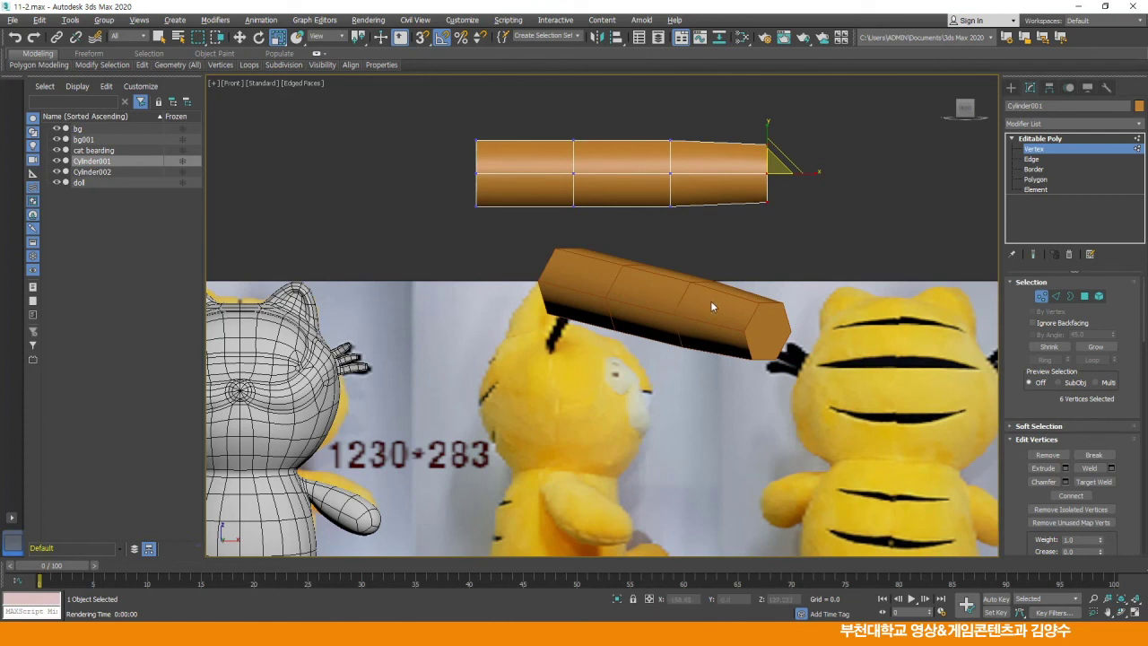
Widen the vertex ring next to the tapered end and shift it toward that end to form a bulge
left_click_drag(647, 117, 704, 208)
left_click_drag(675, 163, 726, 172)
key("w")
left_click(704, 237)
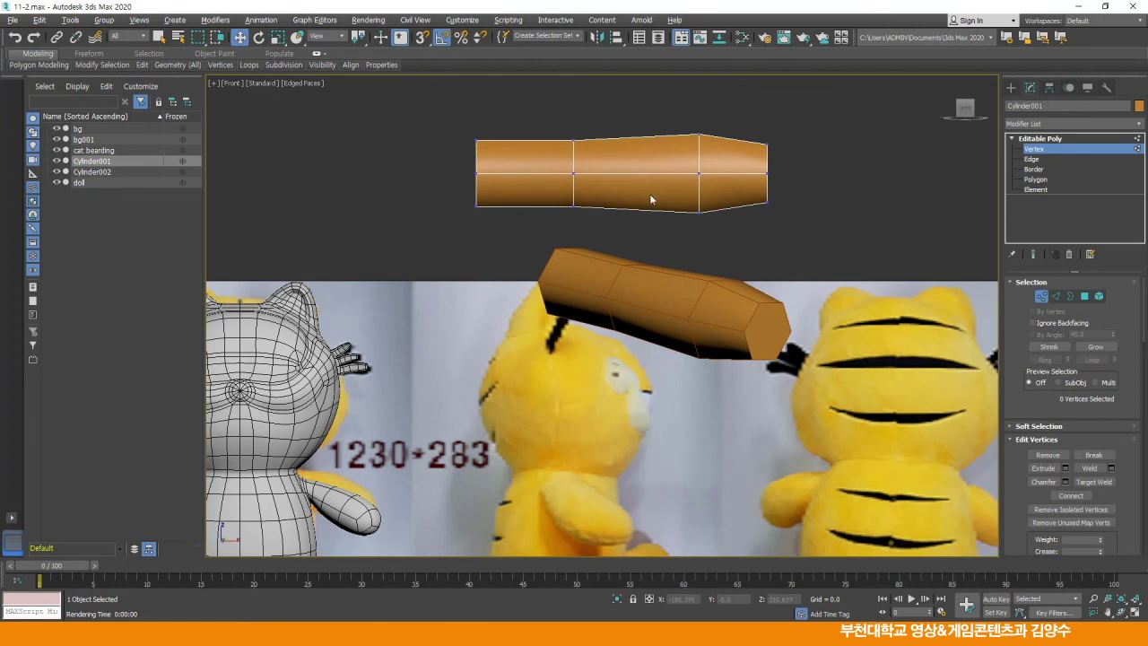